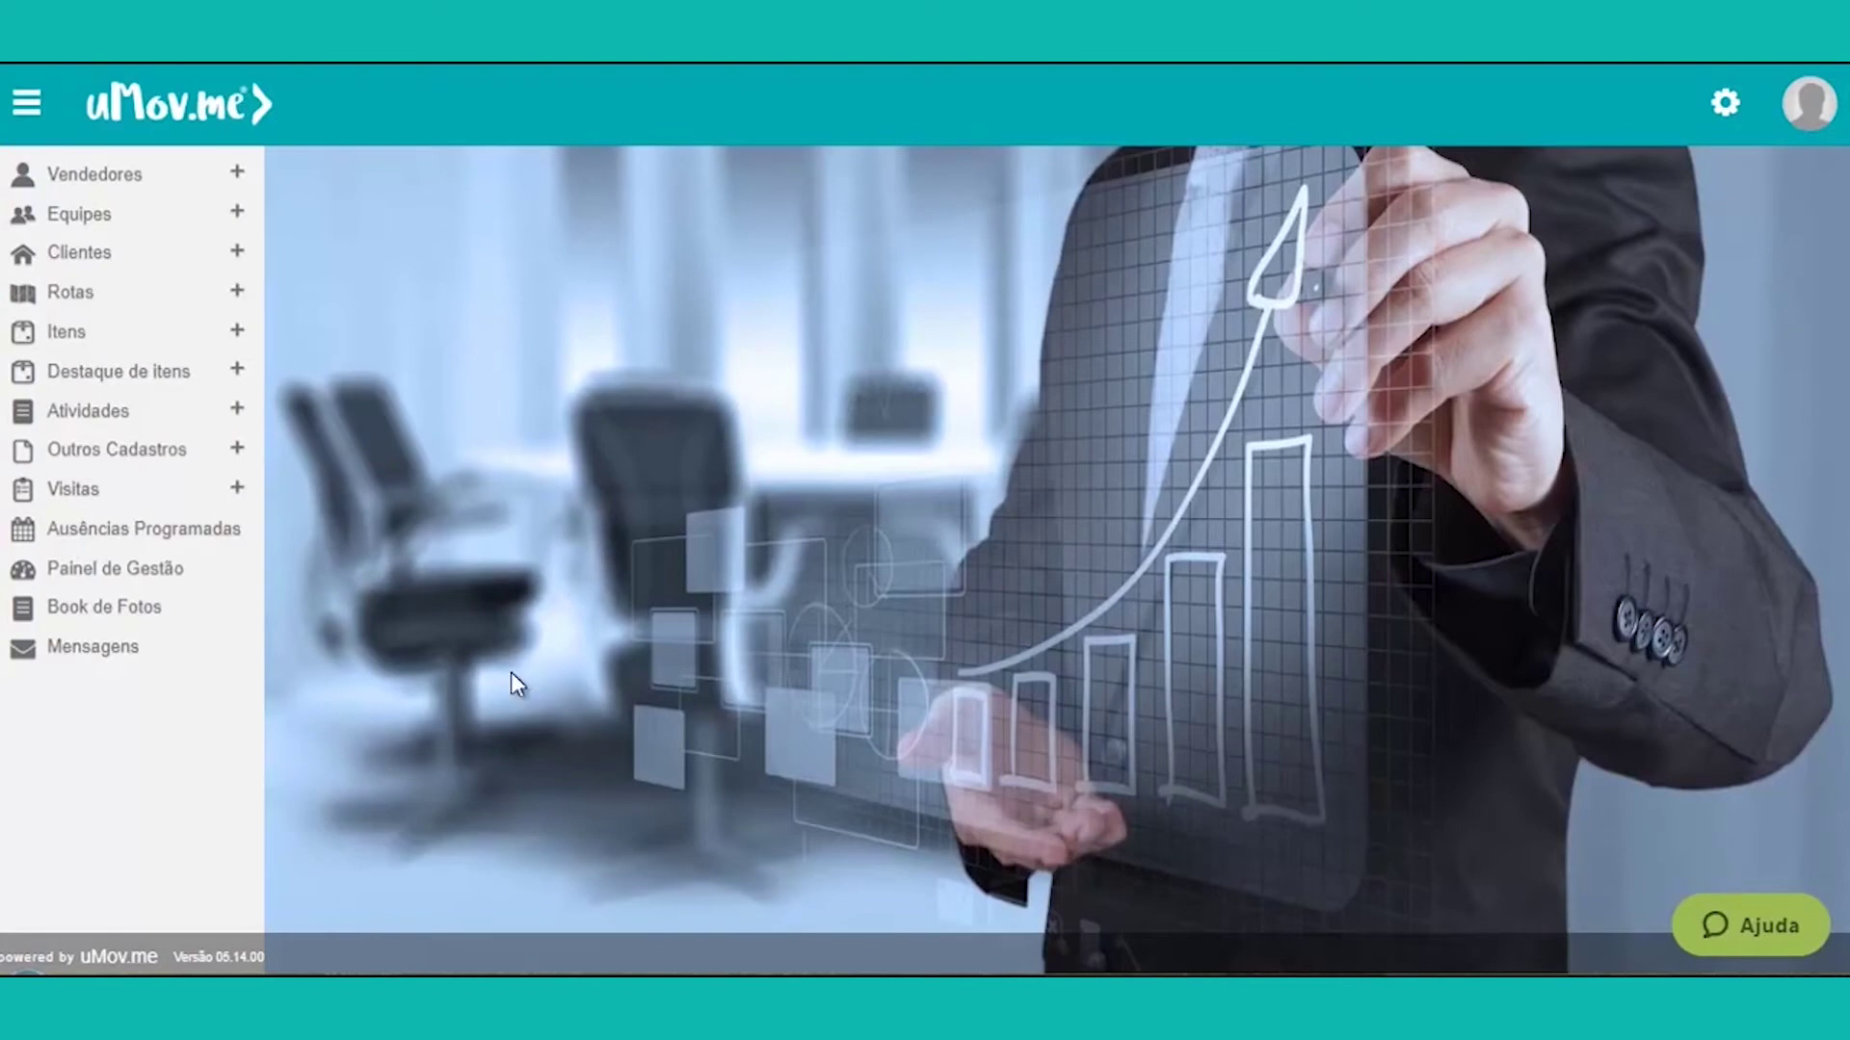
Step: Open Painel de Gestão, prepare its environment, and start a new dashboard under Gestão de Pessoas
left_click(128, 571)
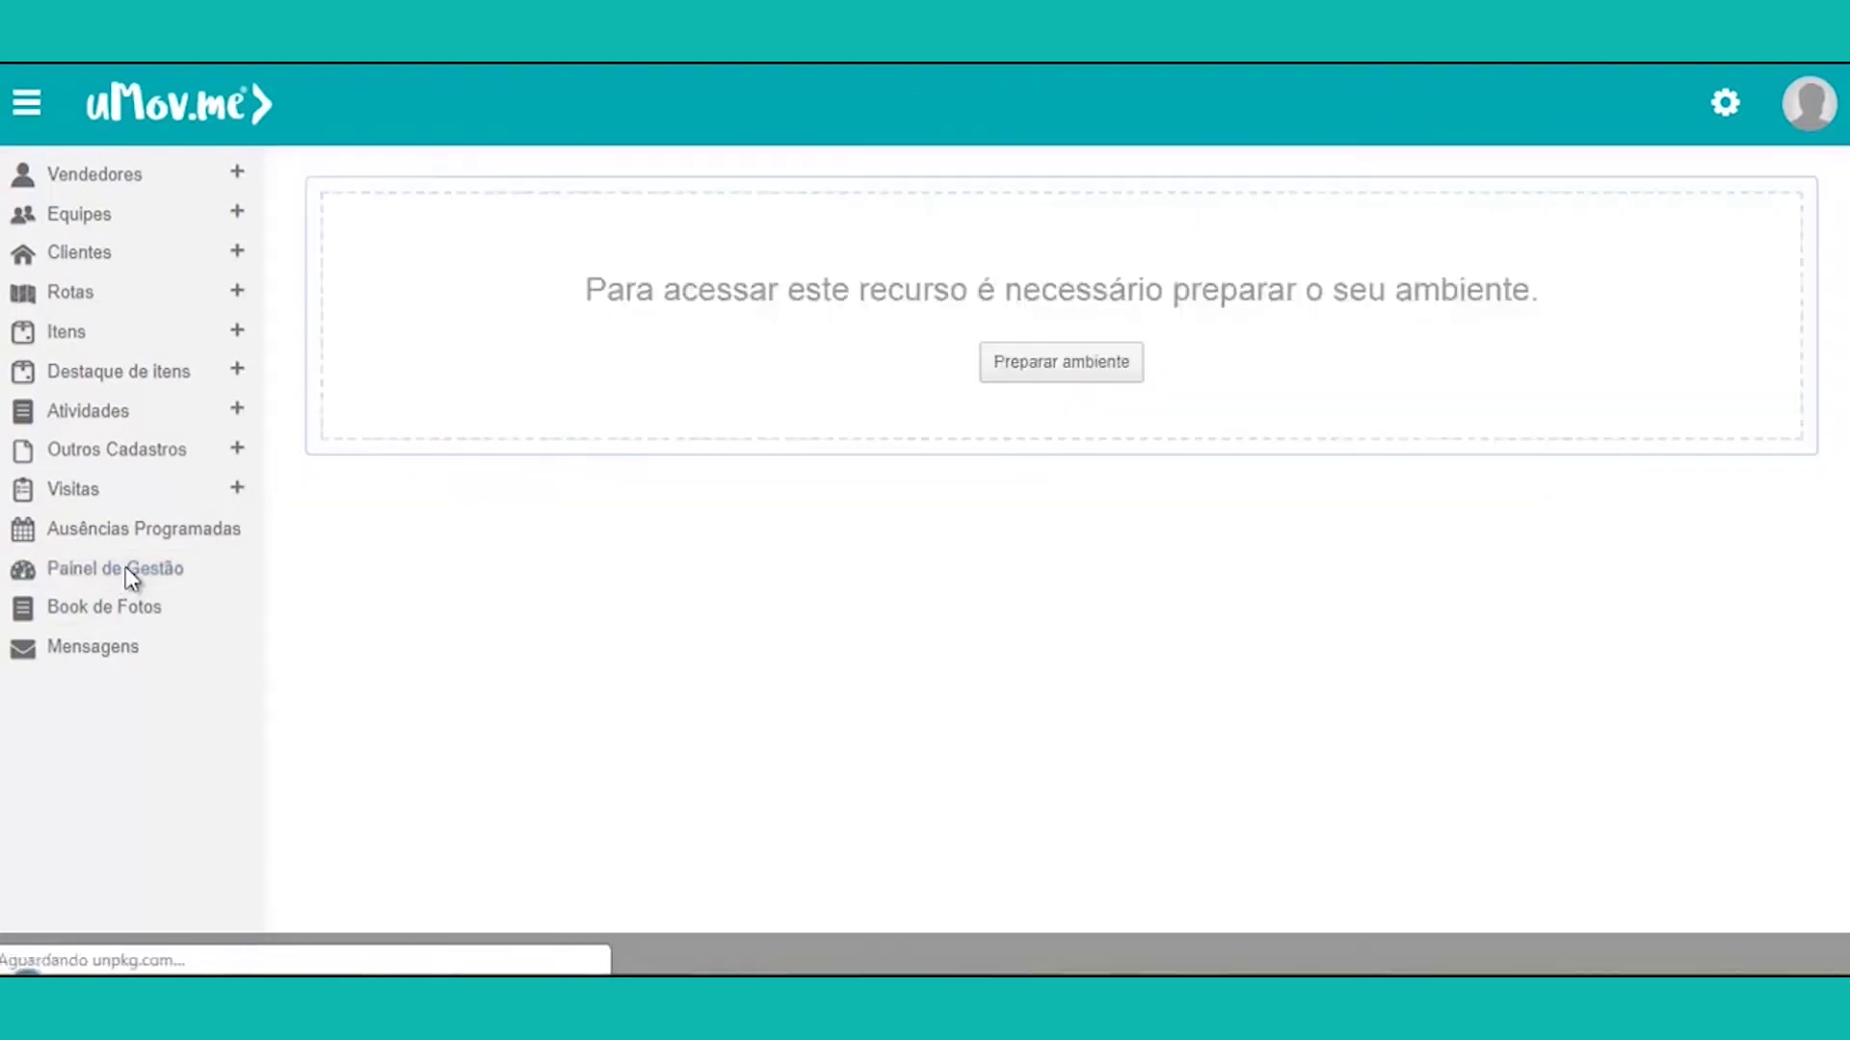
left_click(1079, 377)
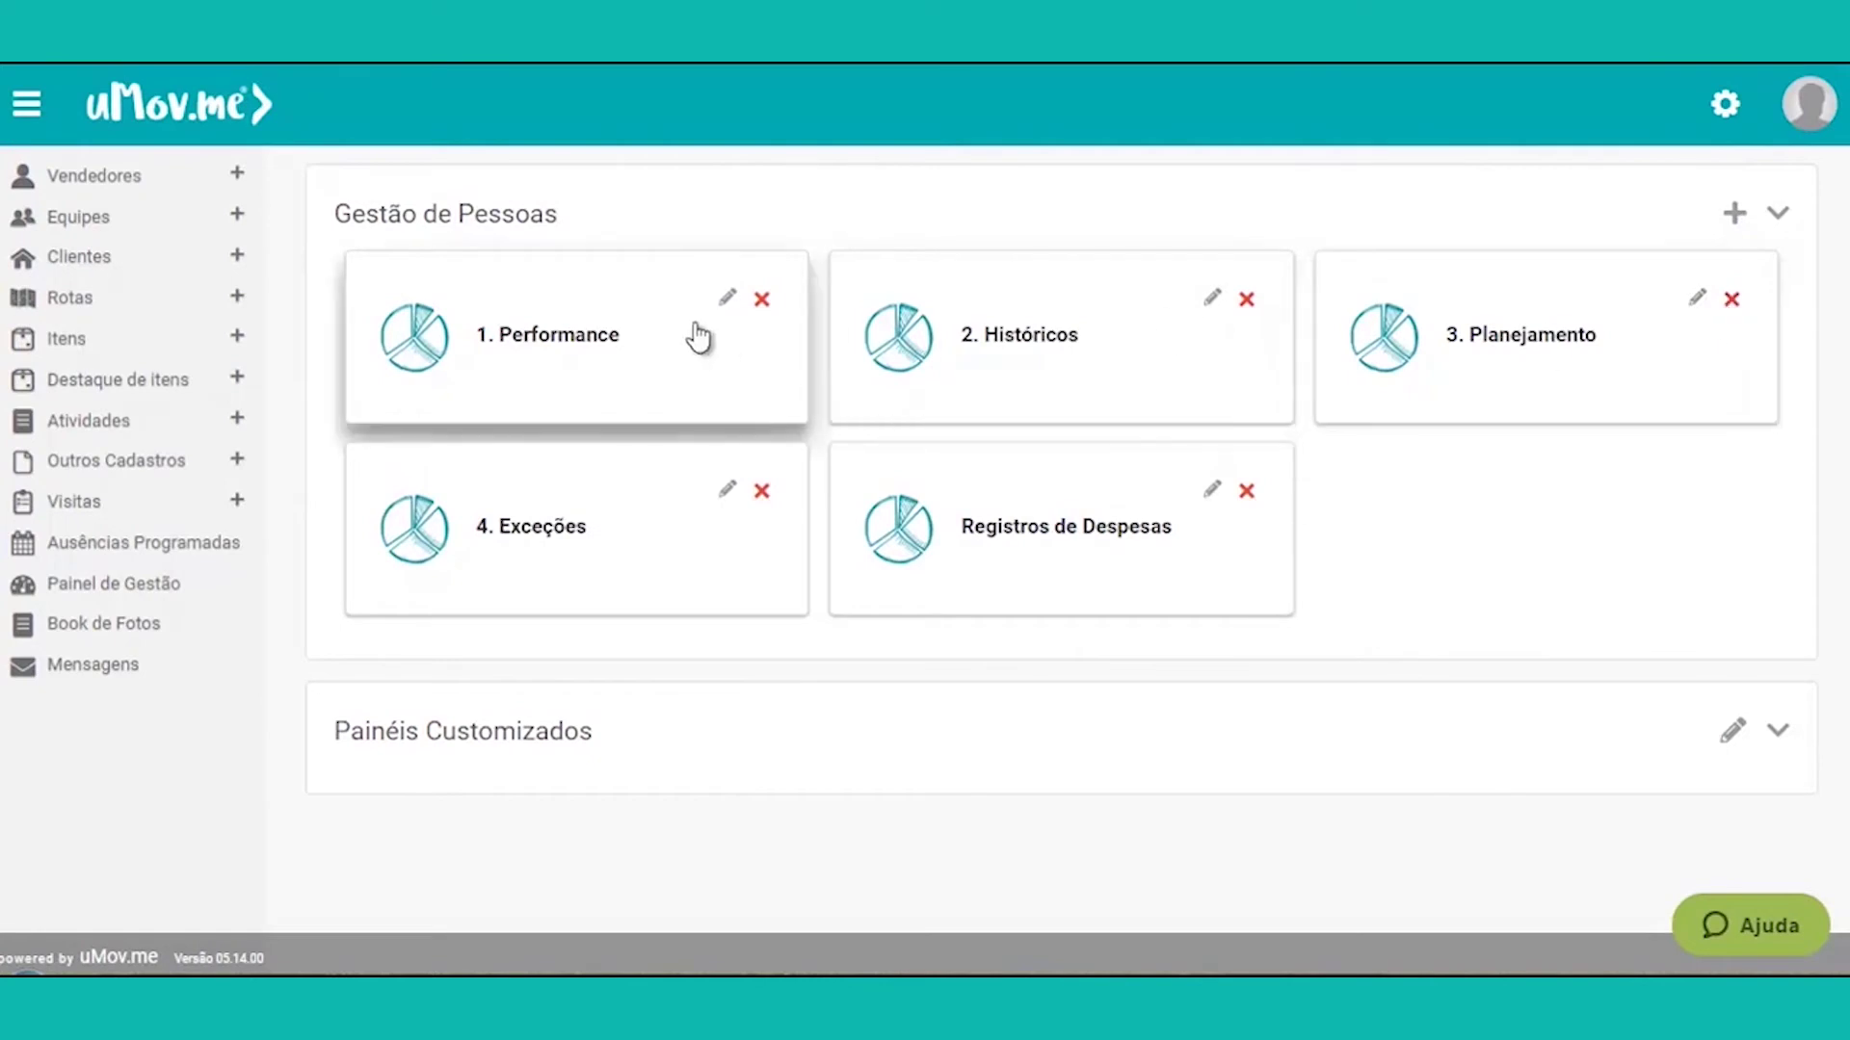
left_click(1735, 213)
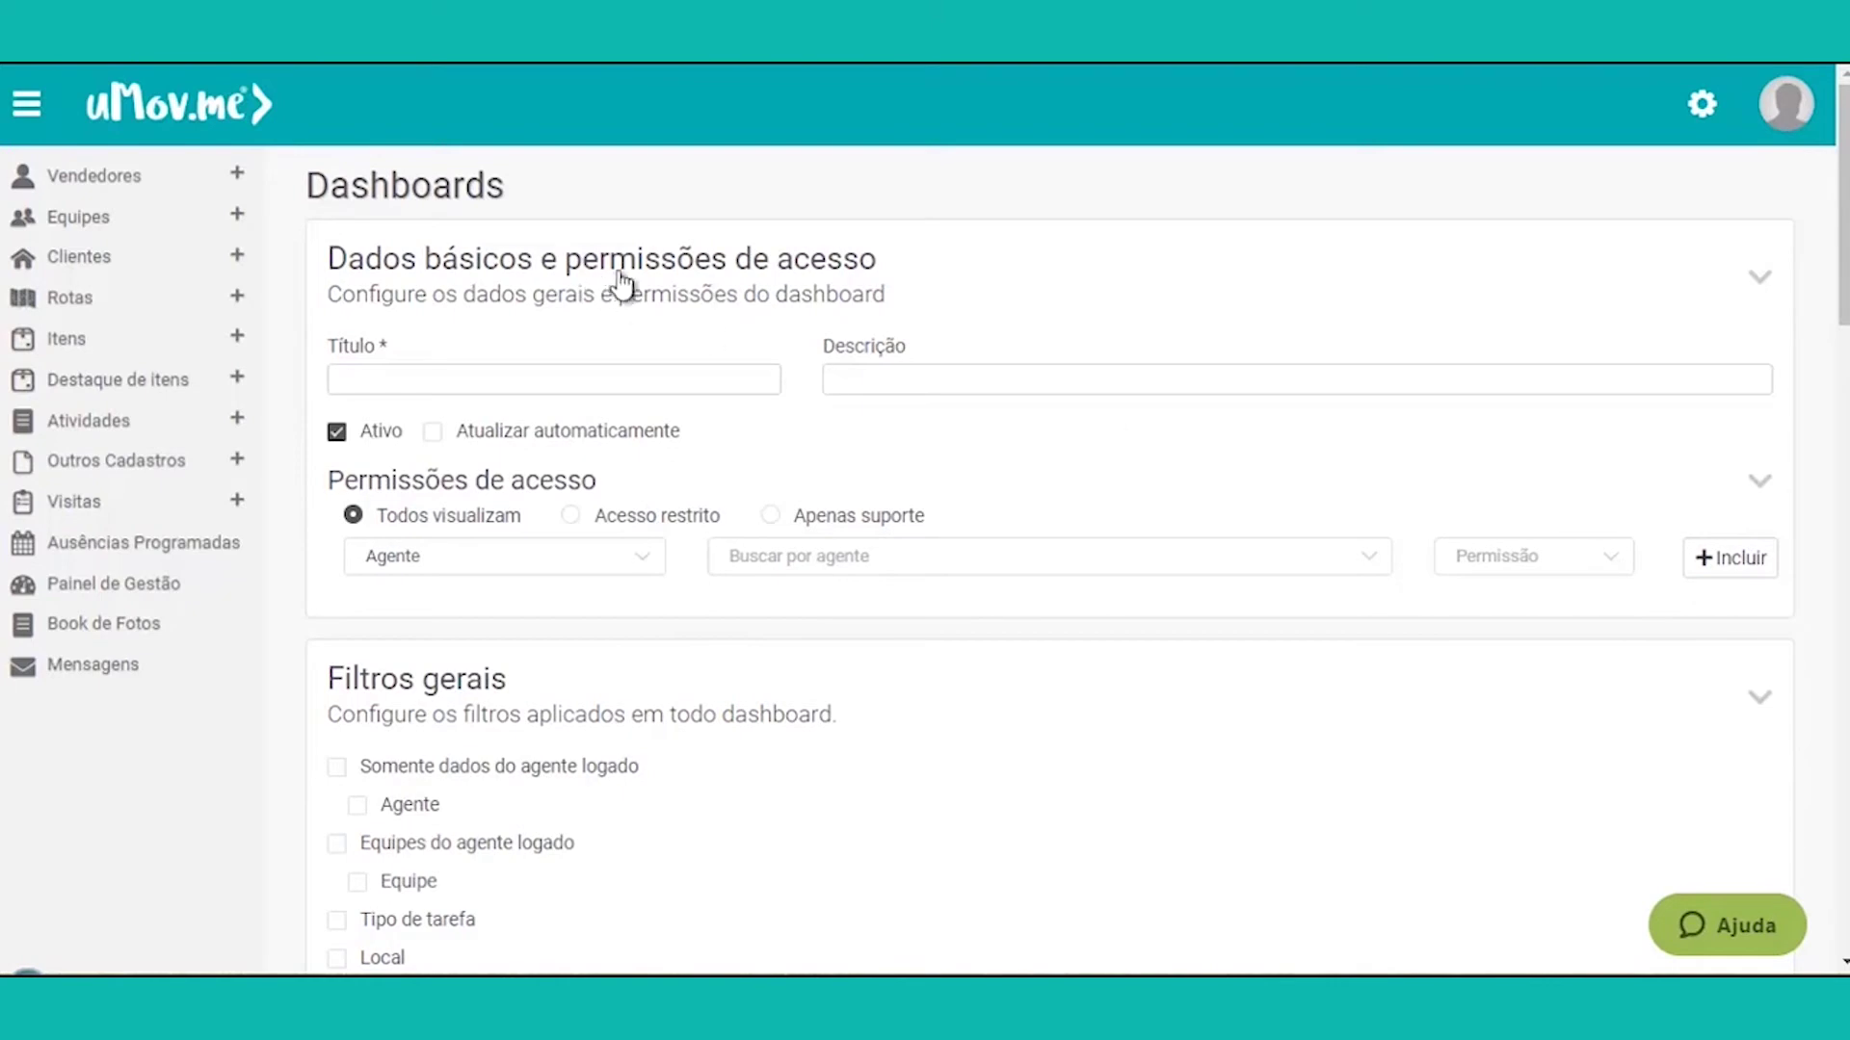
Step: Set the new dashboard's title to "Meu painel" and leave the description empty
scroll(887, 297, "down", 3)
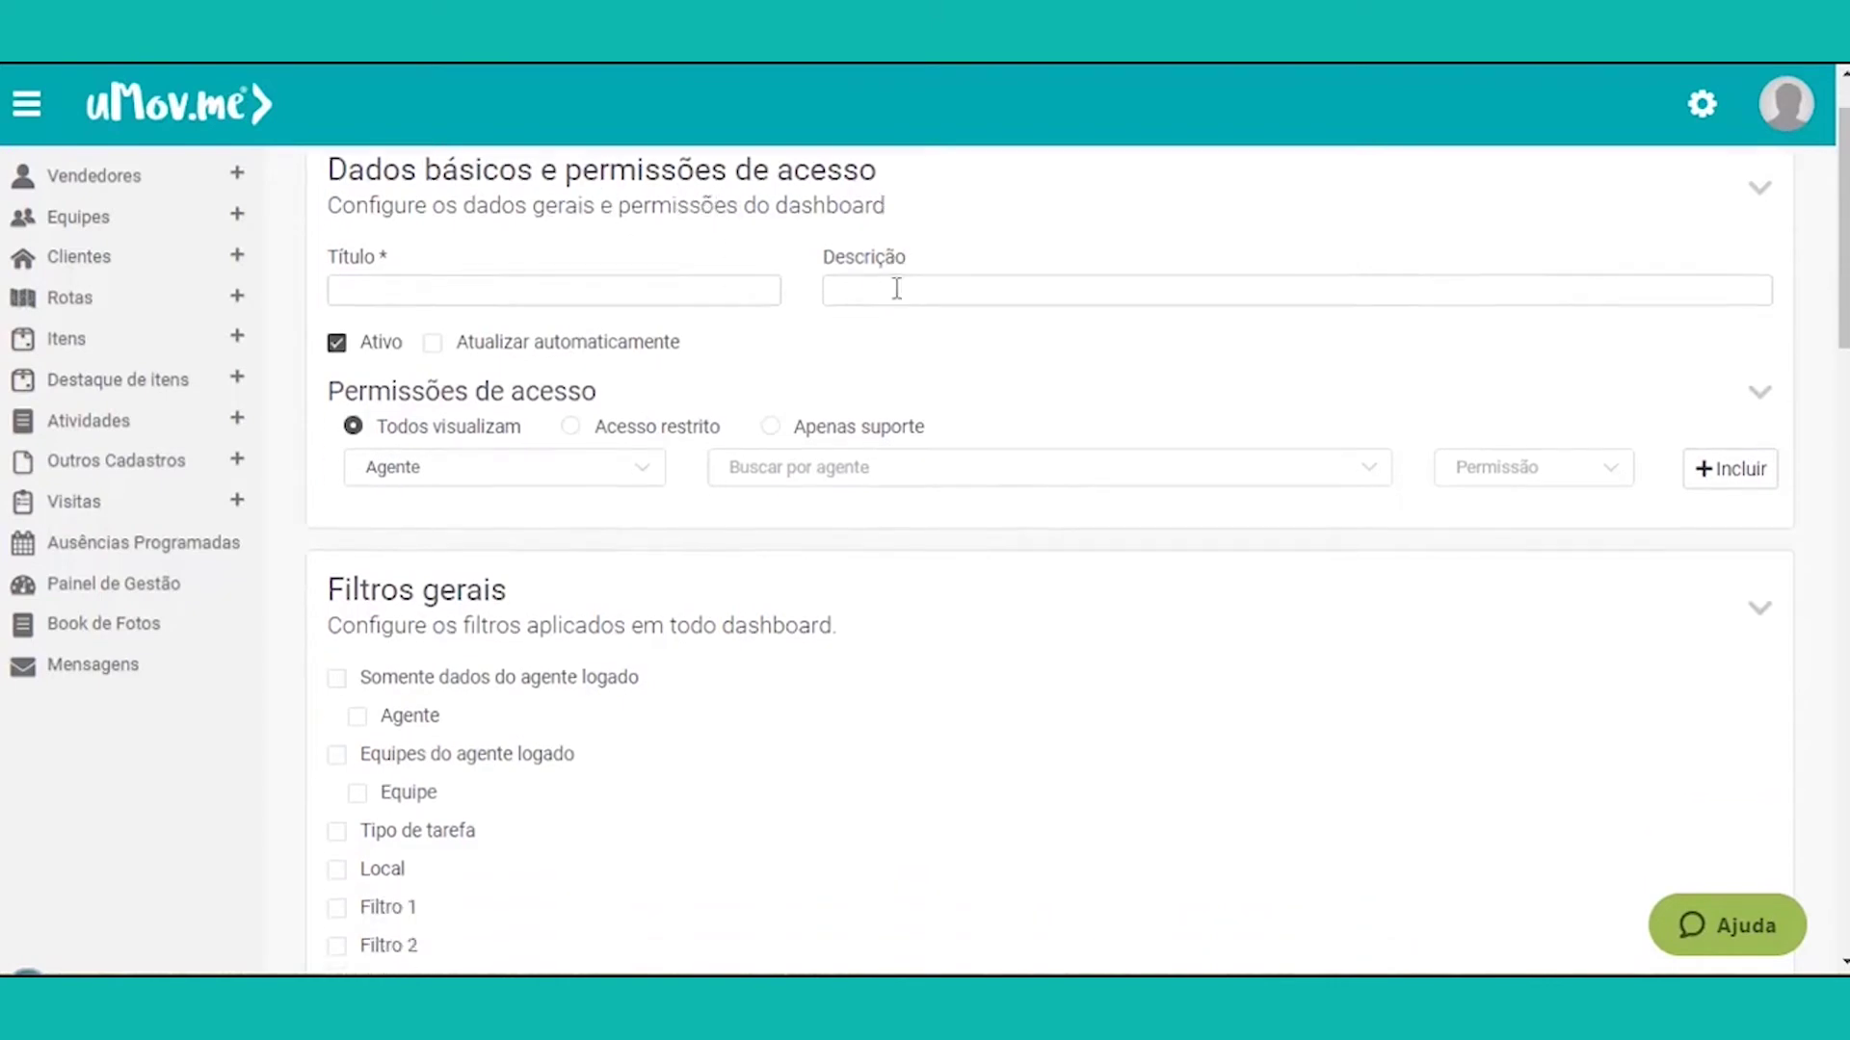
scroll(898, 307, "down", 2)
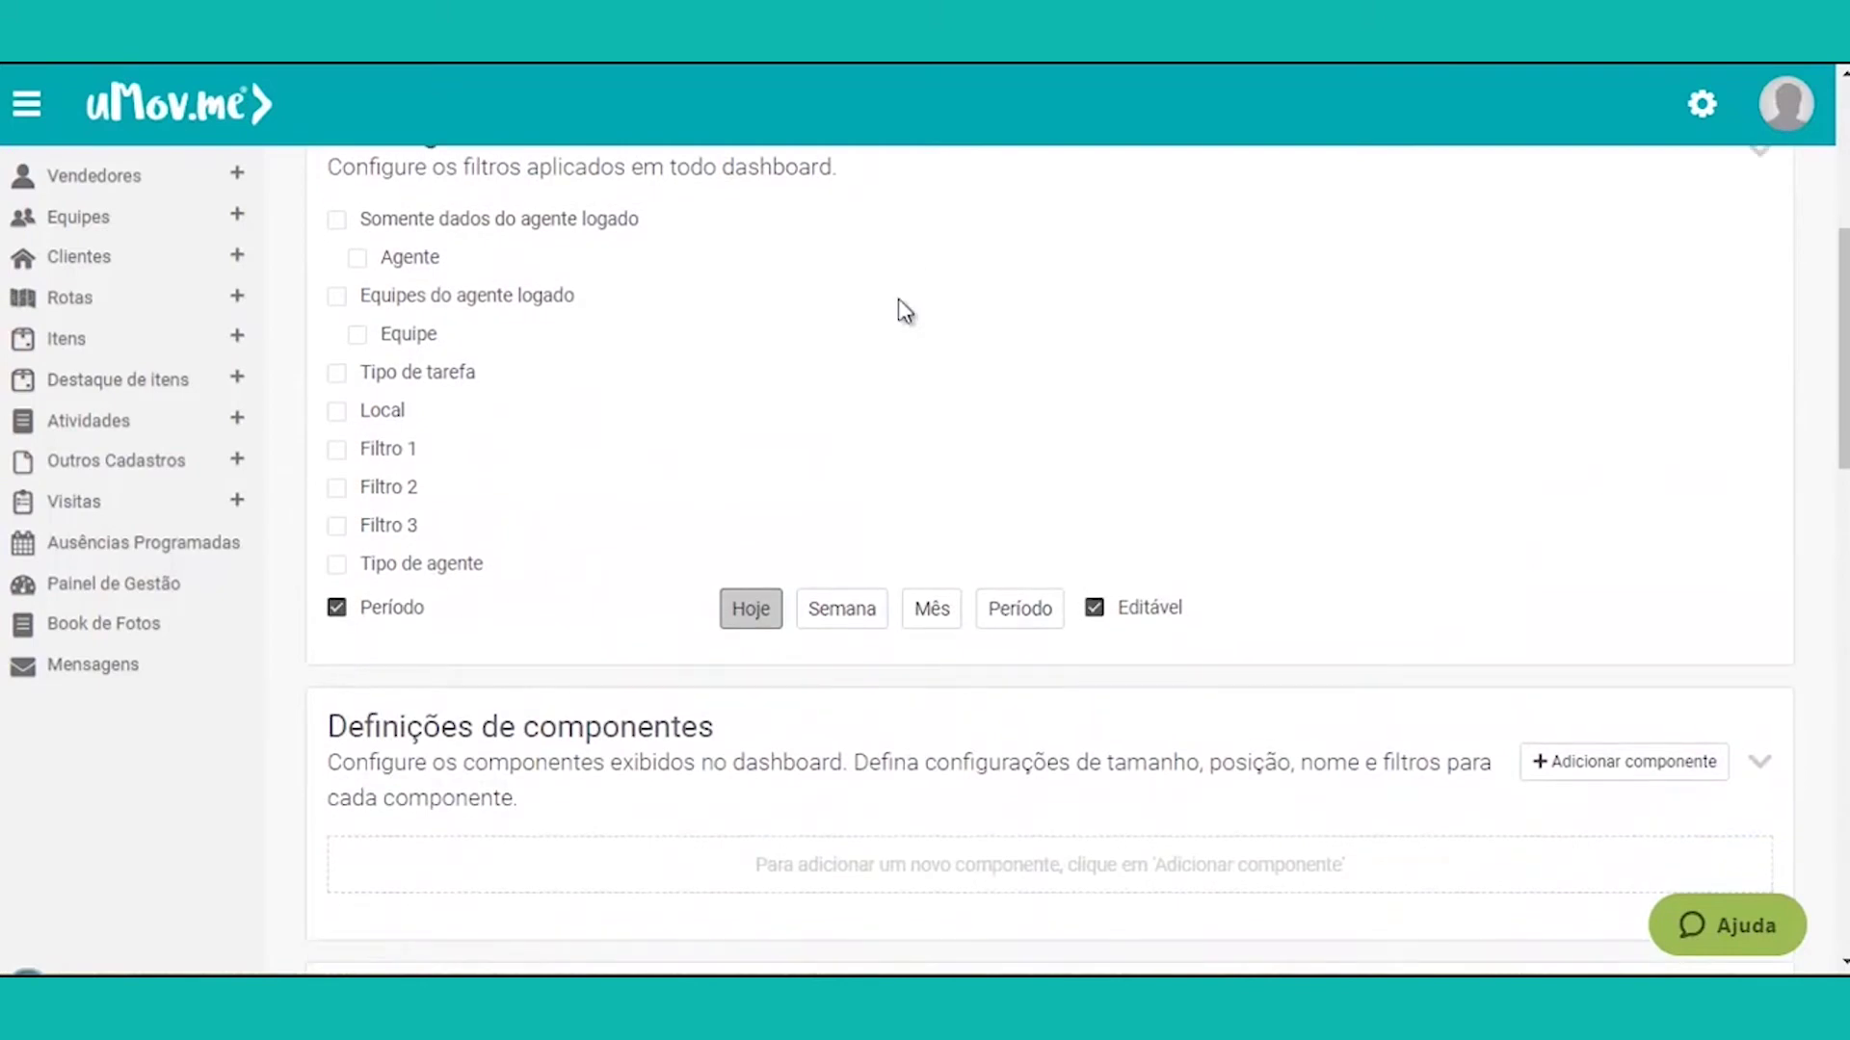
scroll(900, 307, "up", 5)
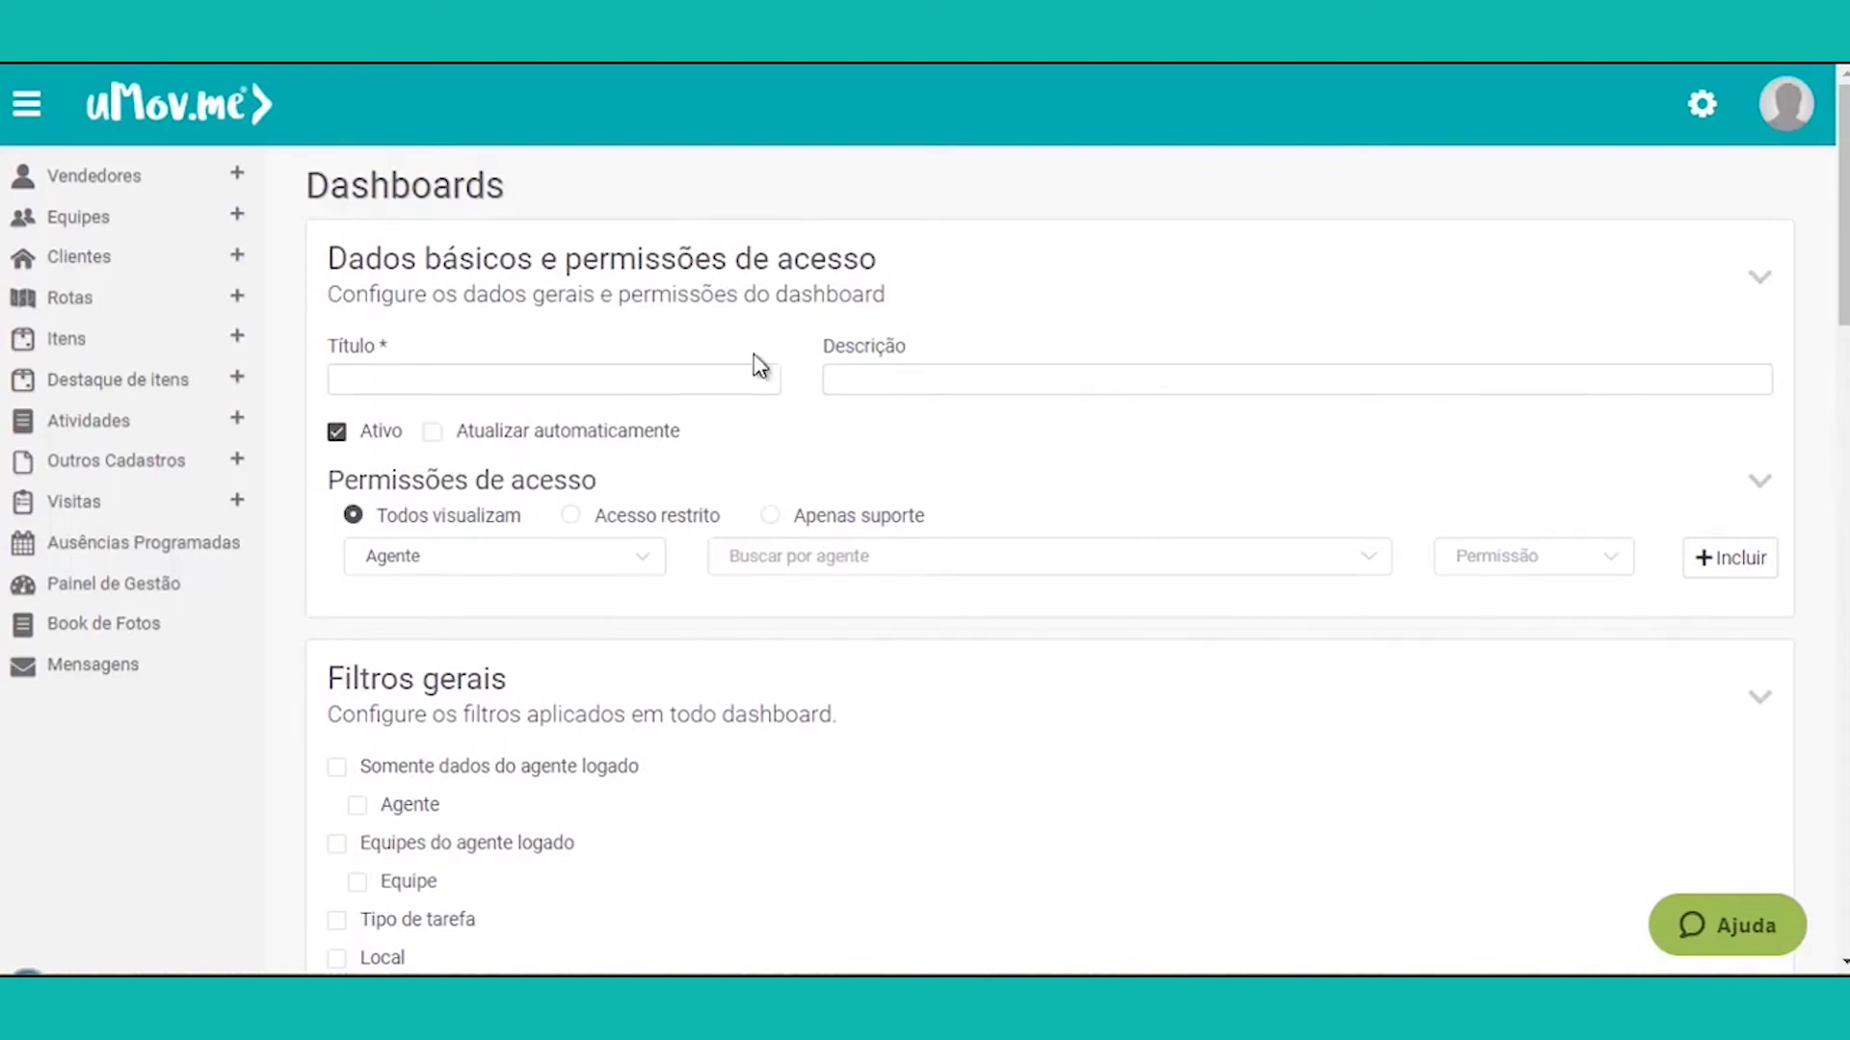
left_click(662, 393)
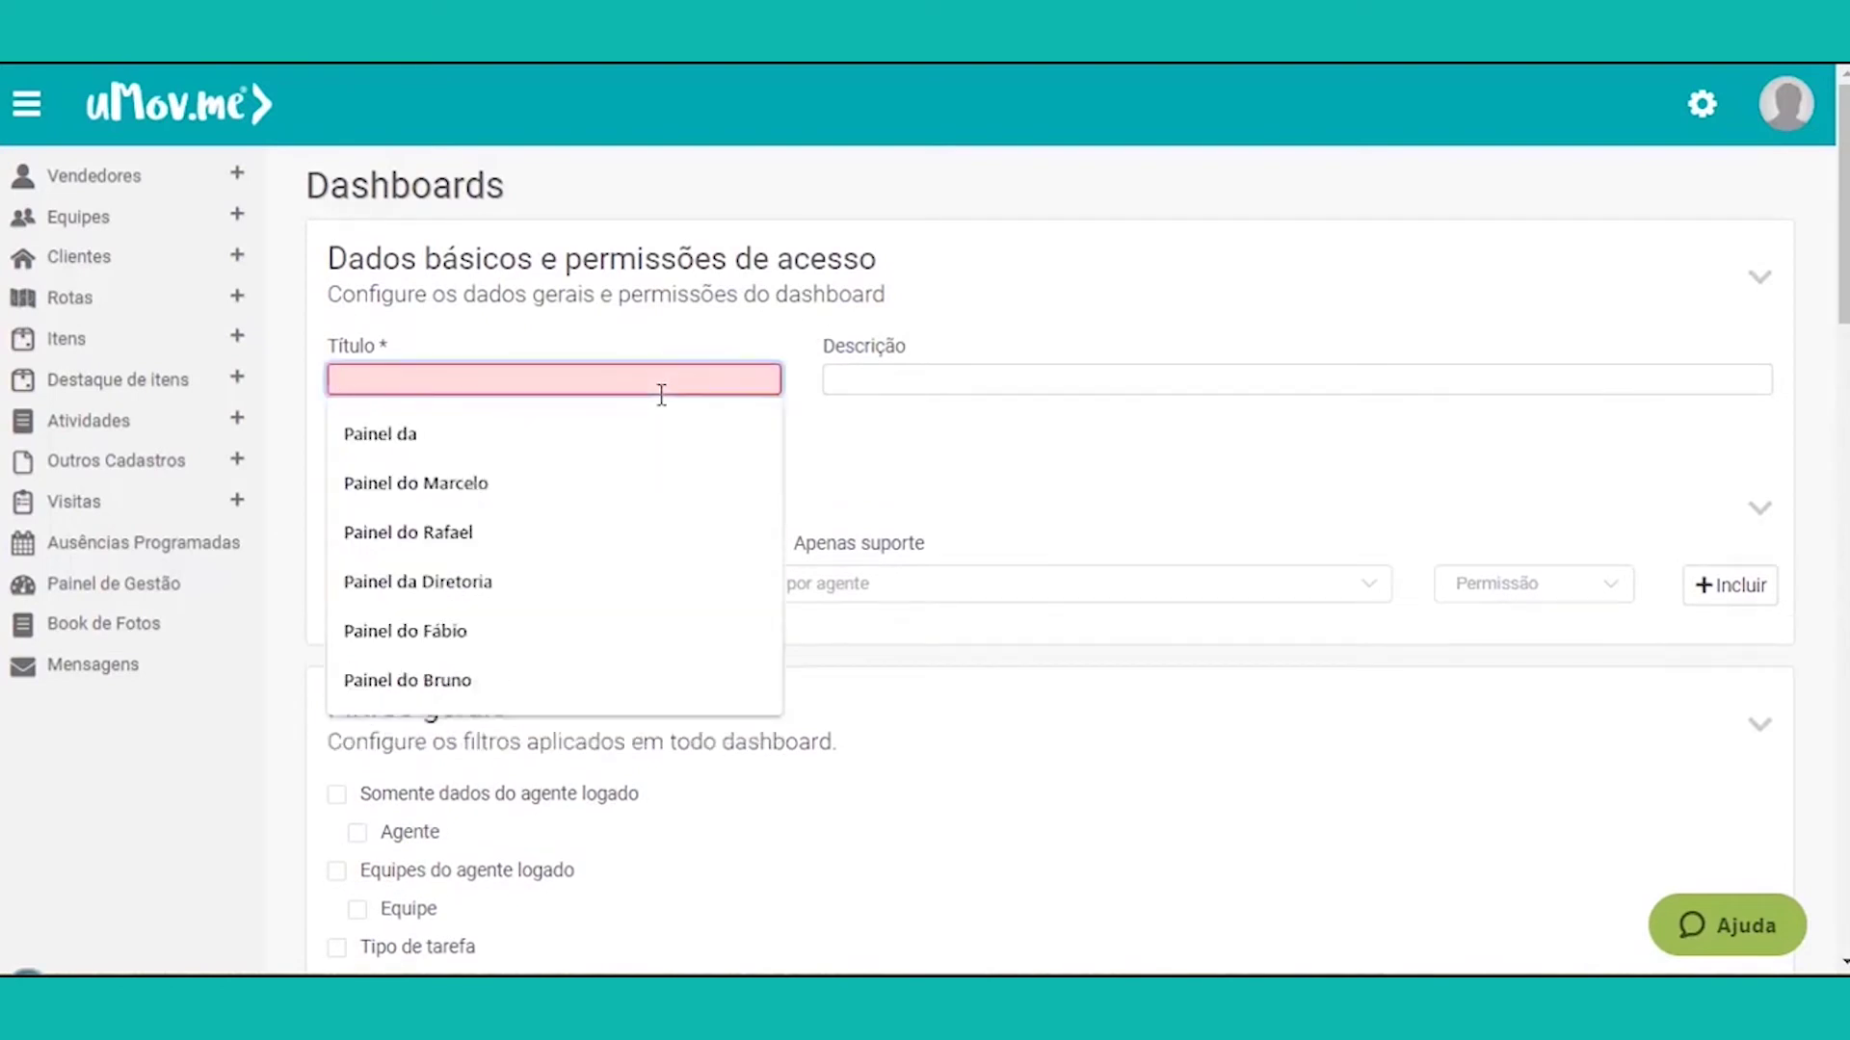
type("Meu painel")
key("Tab")
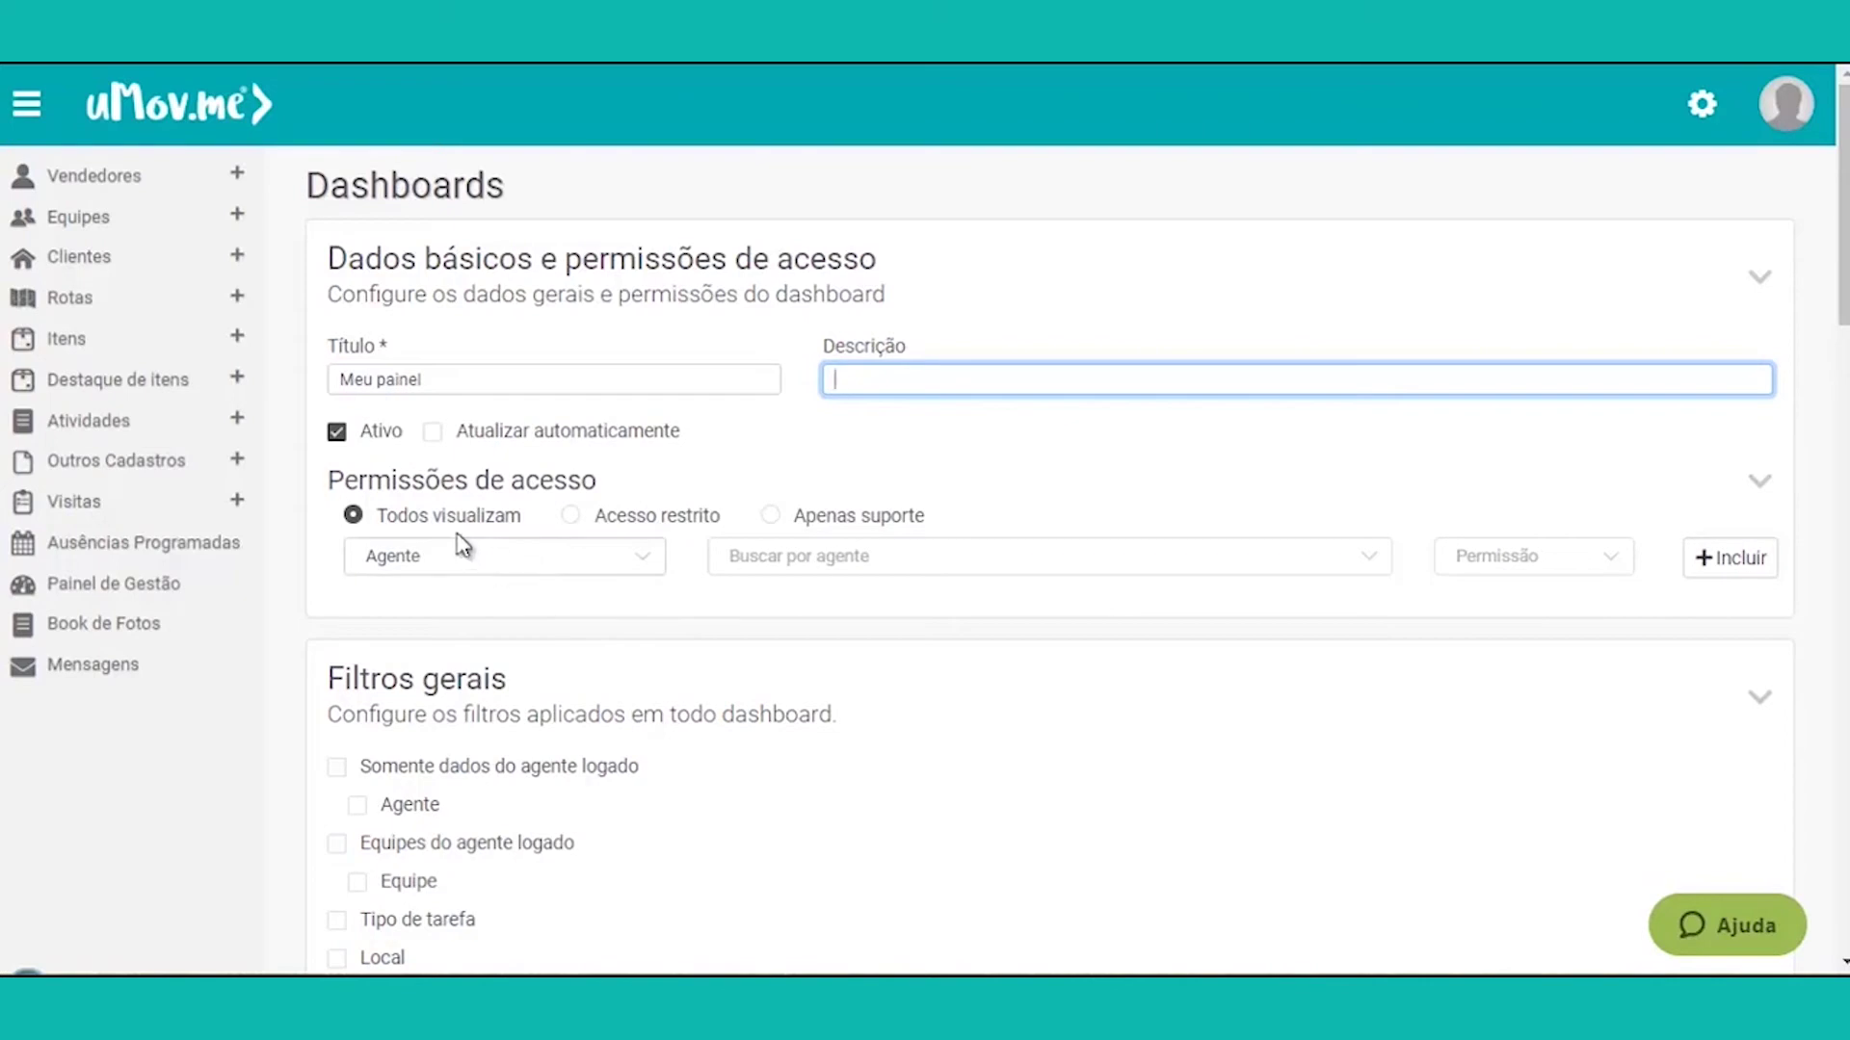
Step: Try the restricted access permission with its Agente or Equipe choice, and restore access to Todos visualizam
left_click(585, 532)
left_click(564, 568)
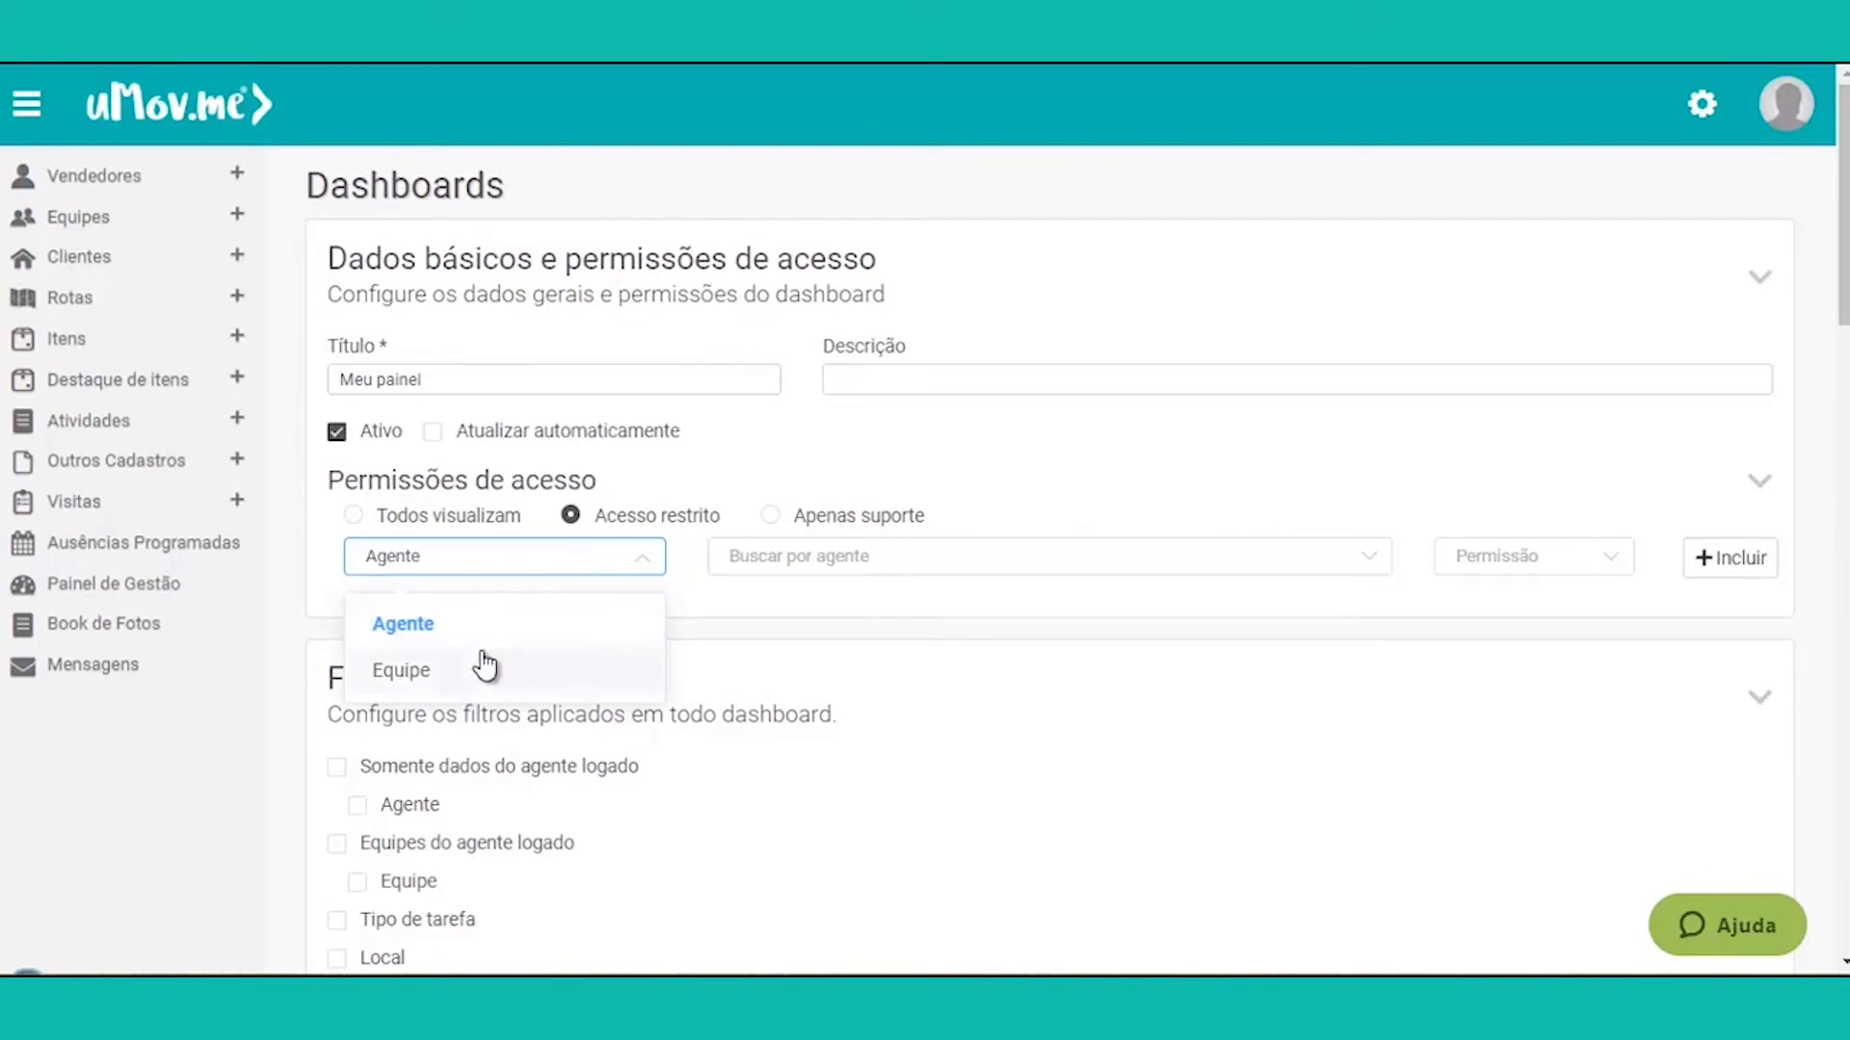
left_click(456, 518)
Step: Try the logged-agent and Agente general filters and the custom date period, restoring the period to Hoje
scroll(916, 551, "down", 4)
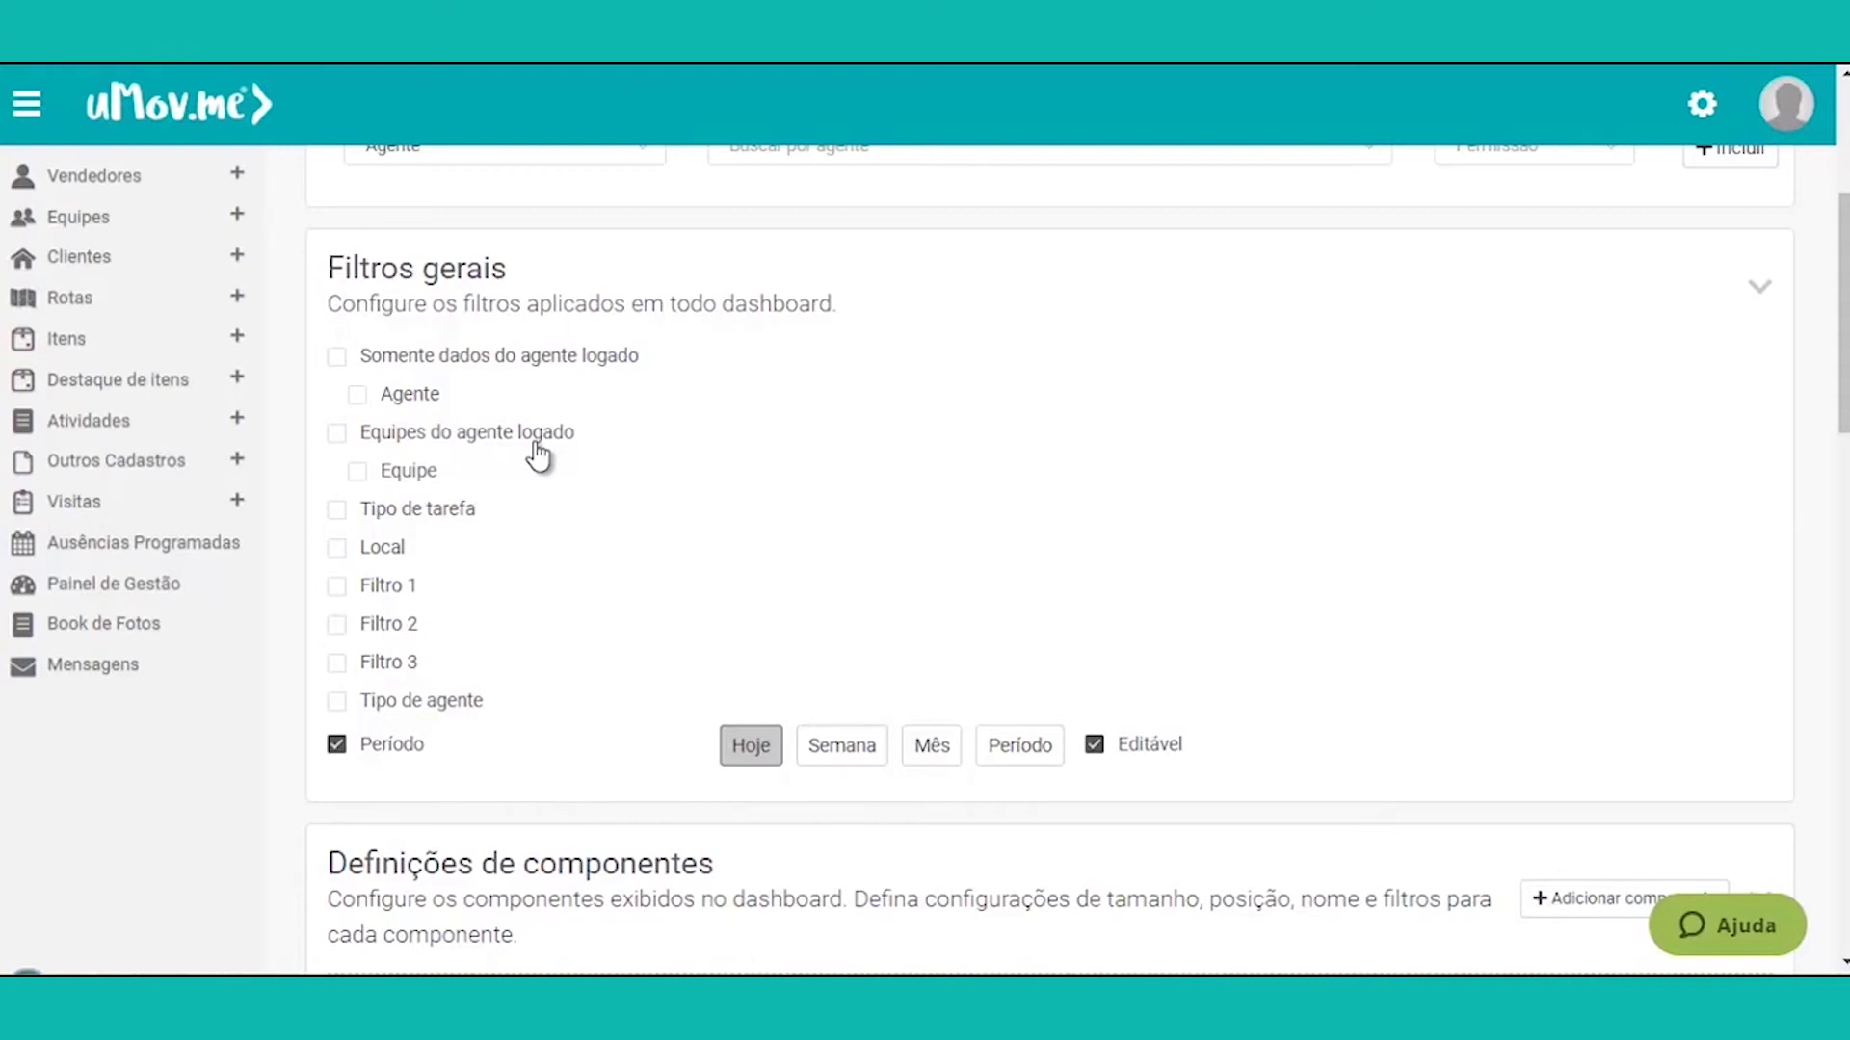
left_click(481, 371)
left_click(415, 403)
left_click(416, 414)
left_click(1008, 762)
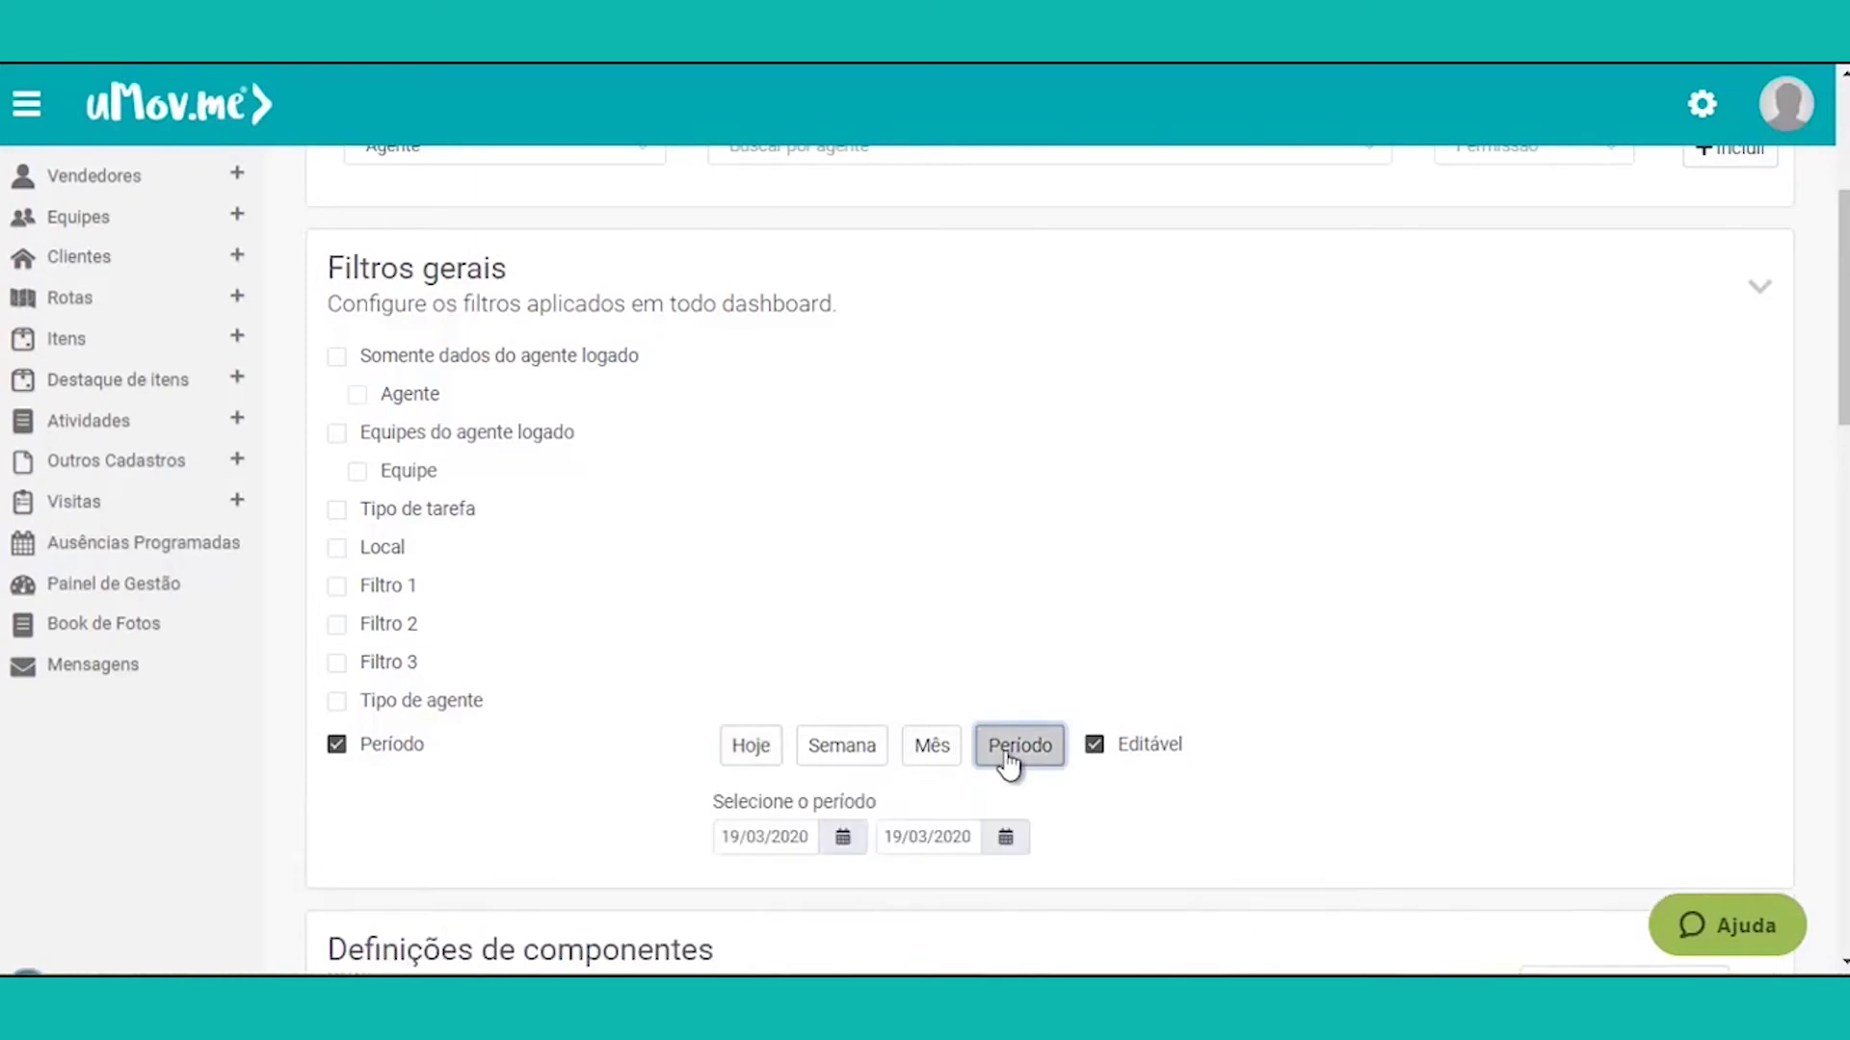
left_click(749, 761)
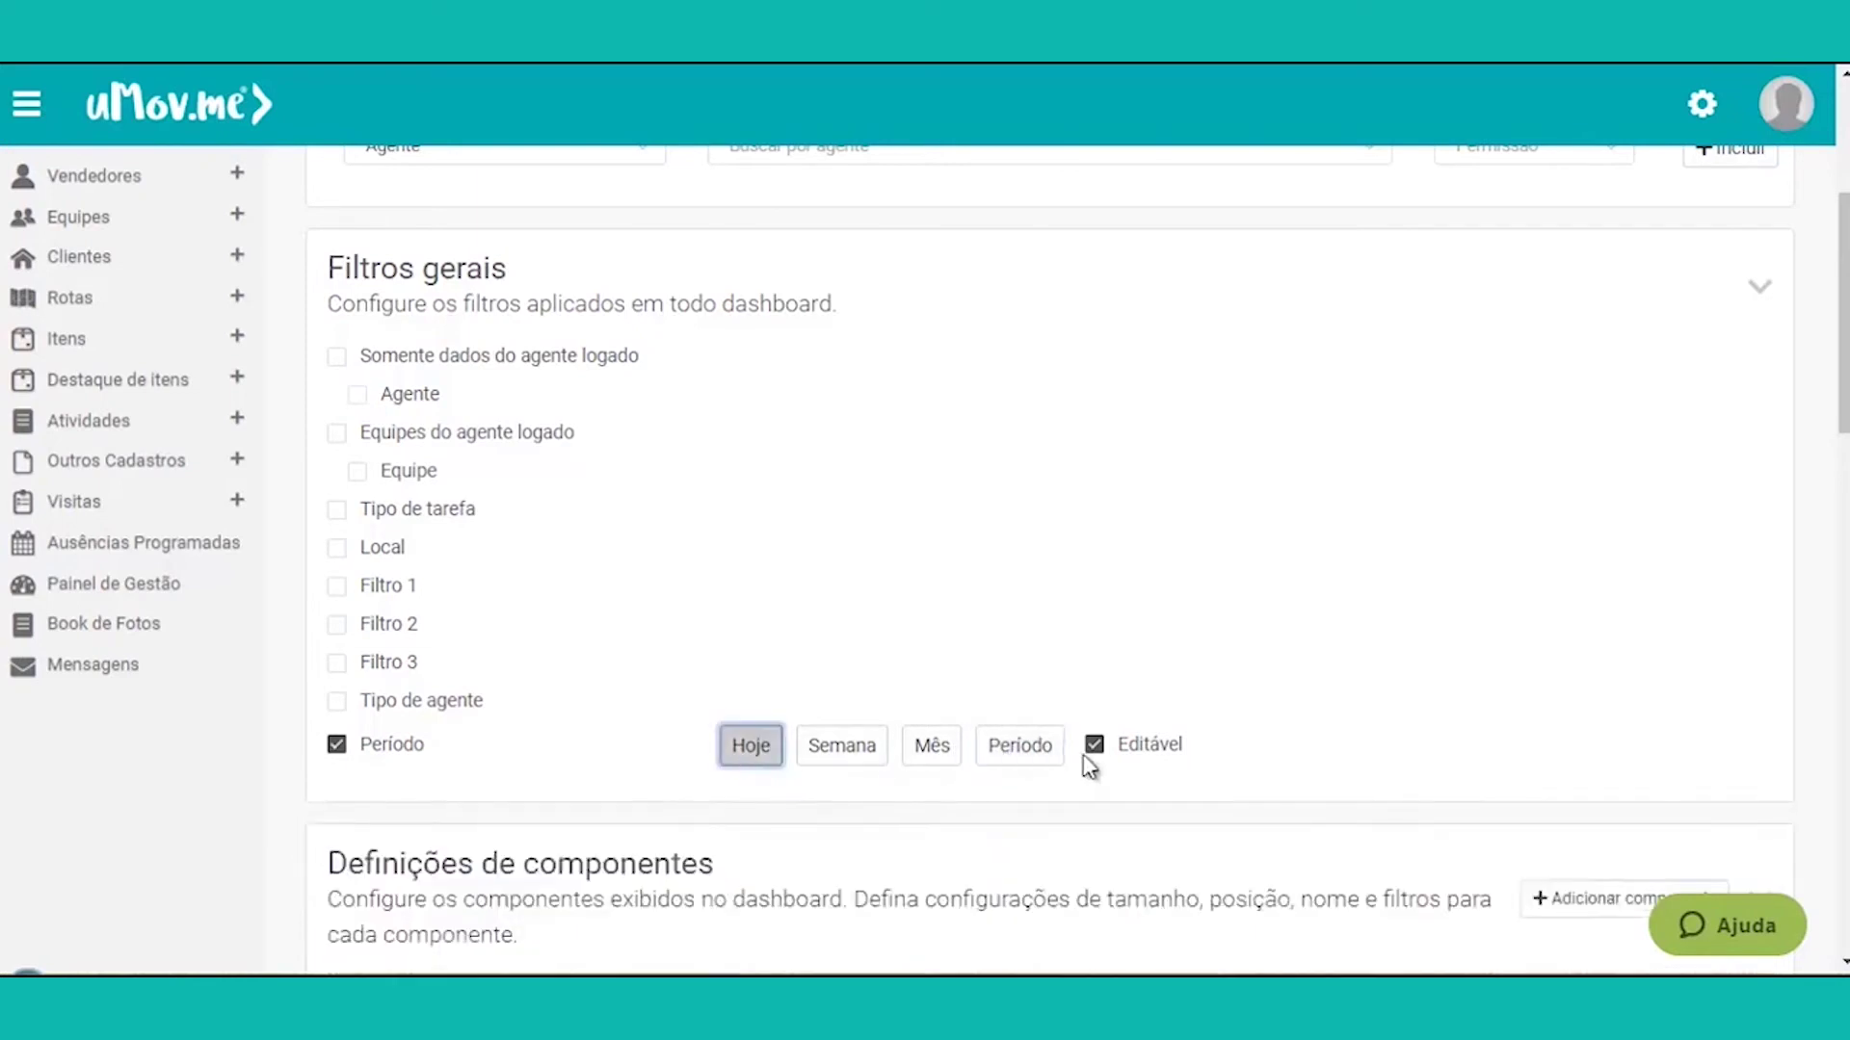
mouse_move(1094, 762)
Step: Open the component gallery to add components to the dashboard
scroll(909, 549, "down", 6)
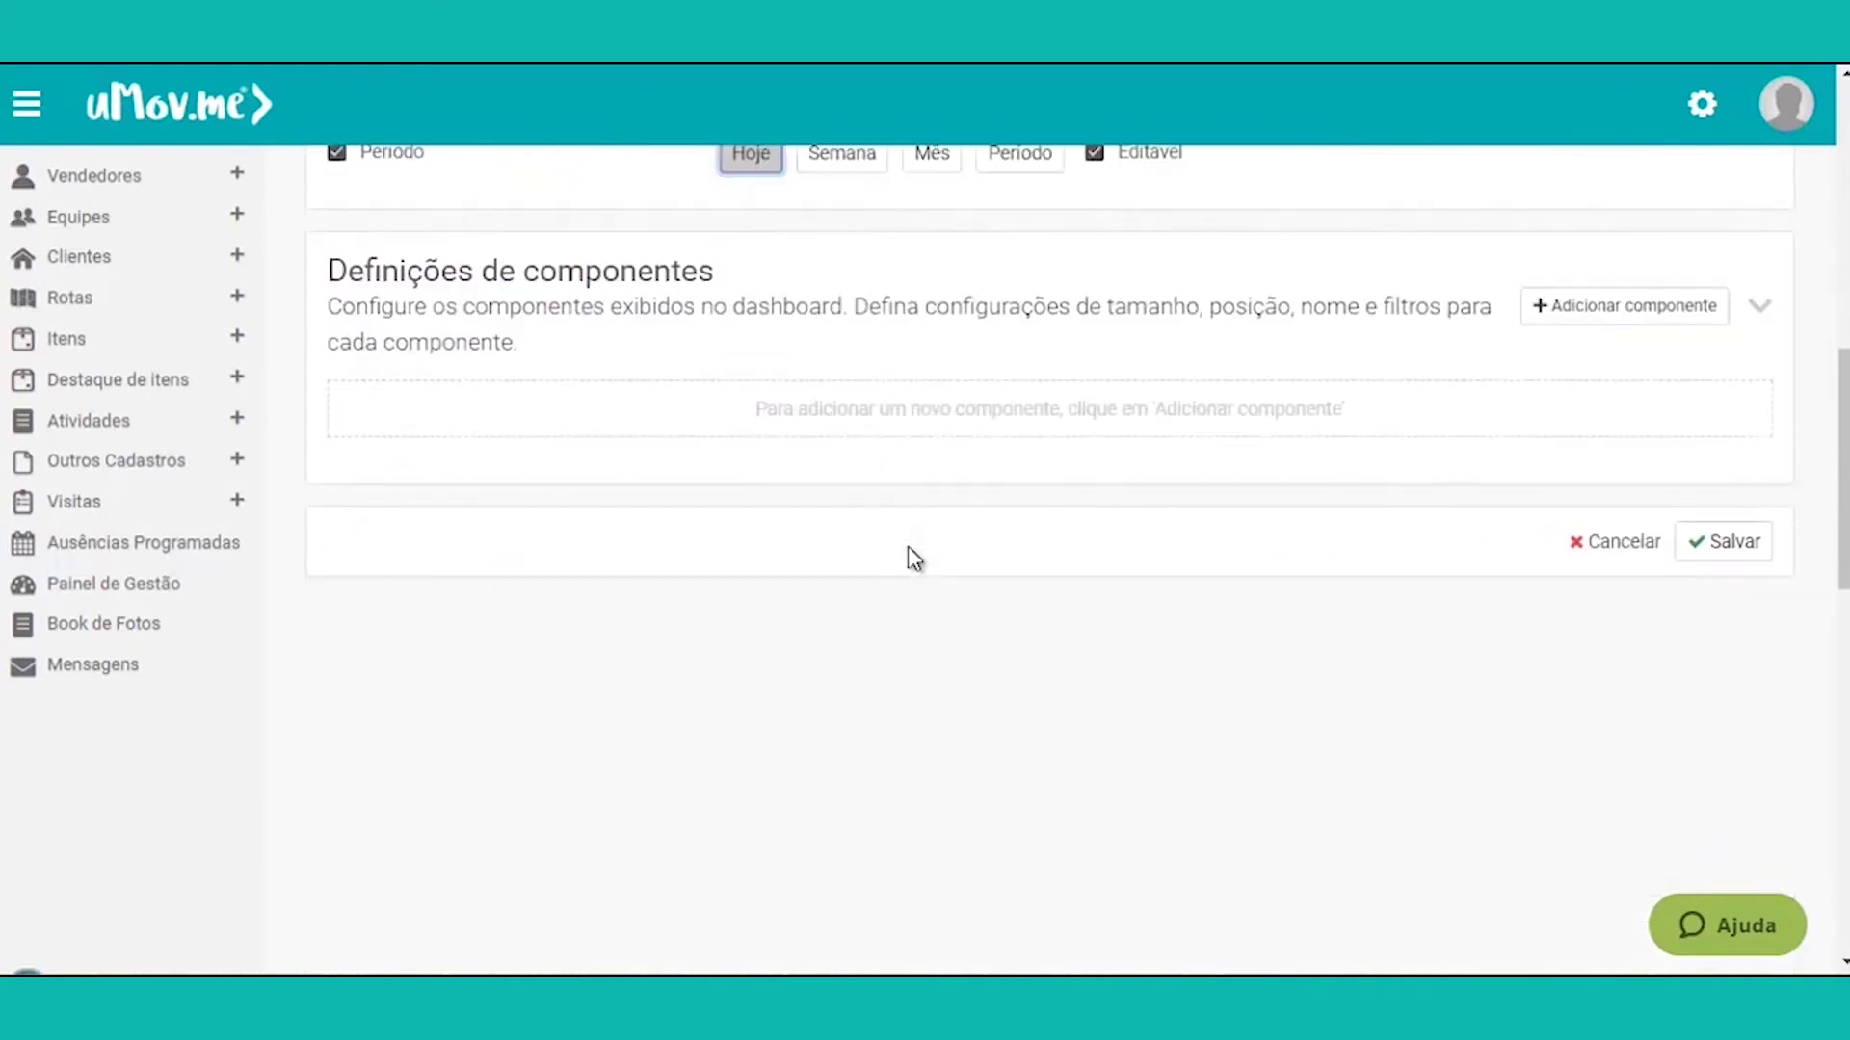
scroll(909, 549, "down", 1)
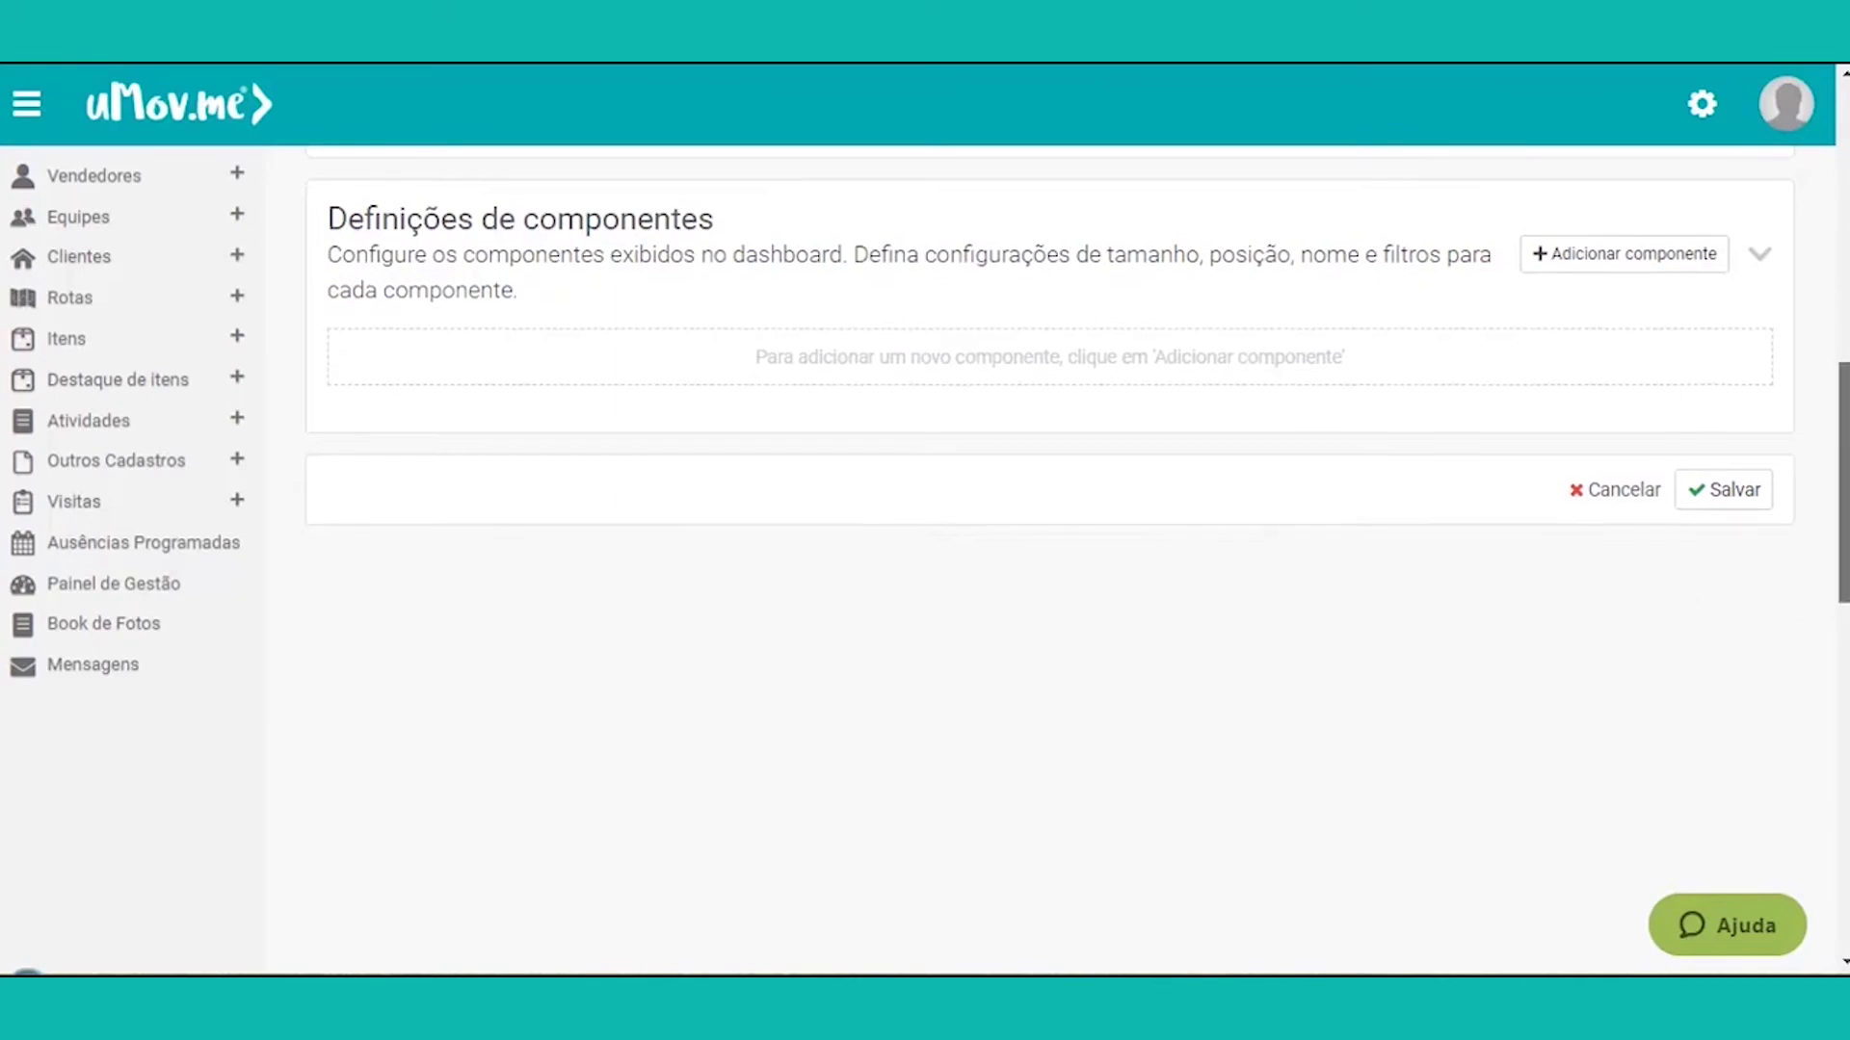
scroll(1831, 578, "up", 4)
scroll(1050, 385, "up", 1)
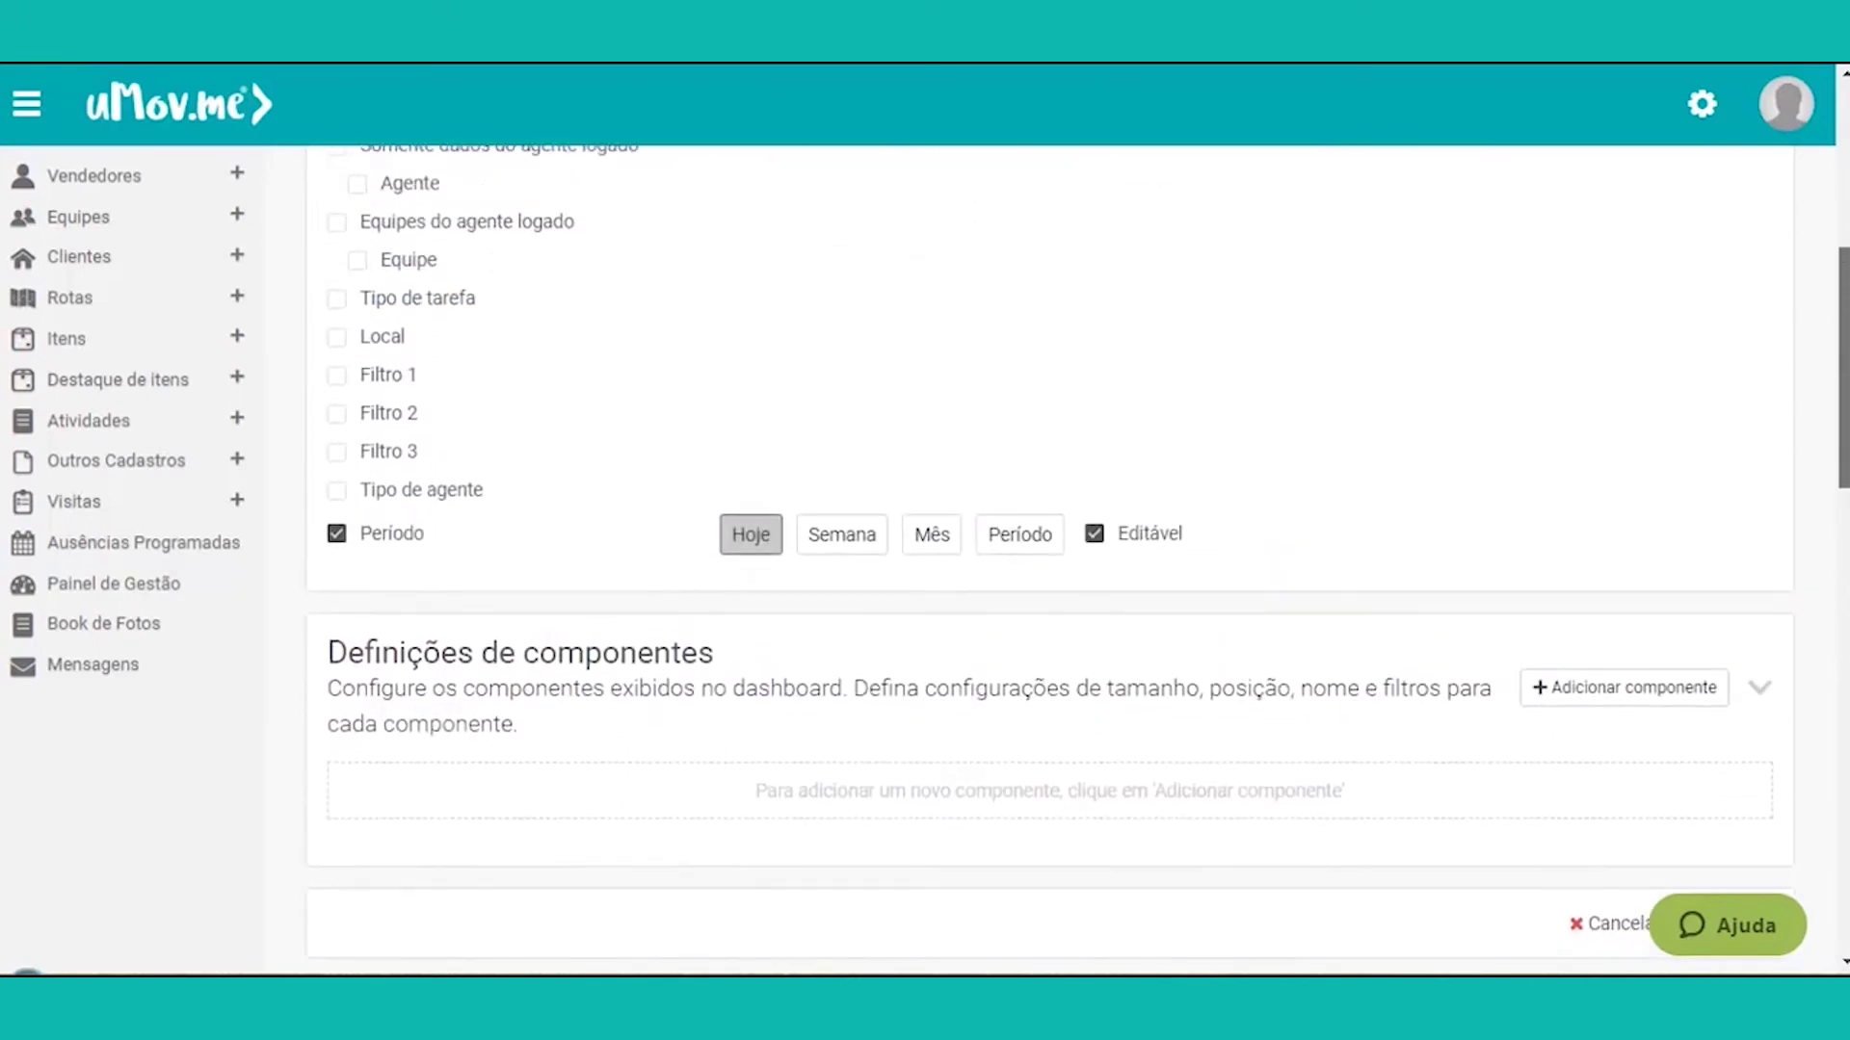
left_click(1570, 692)
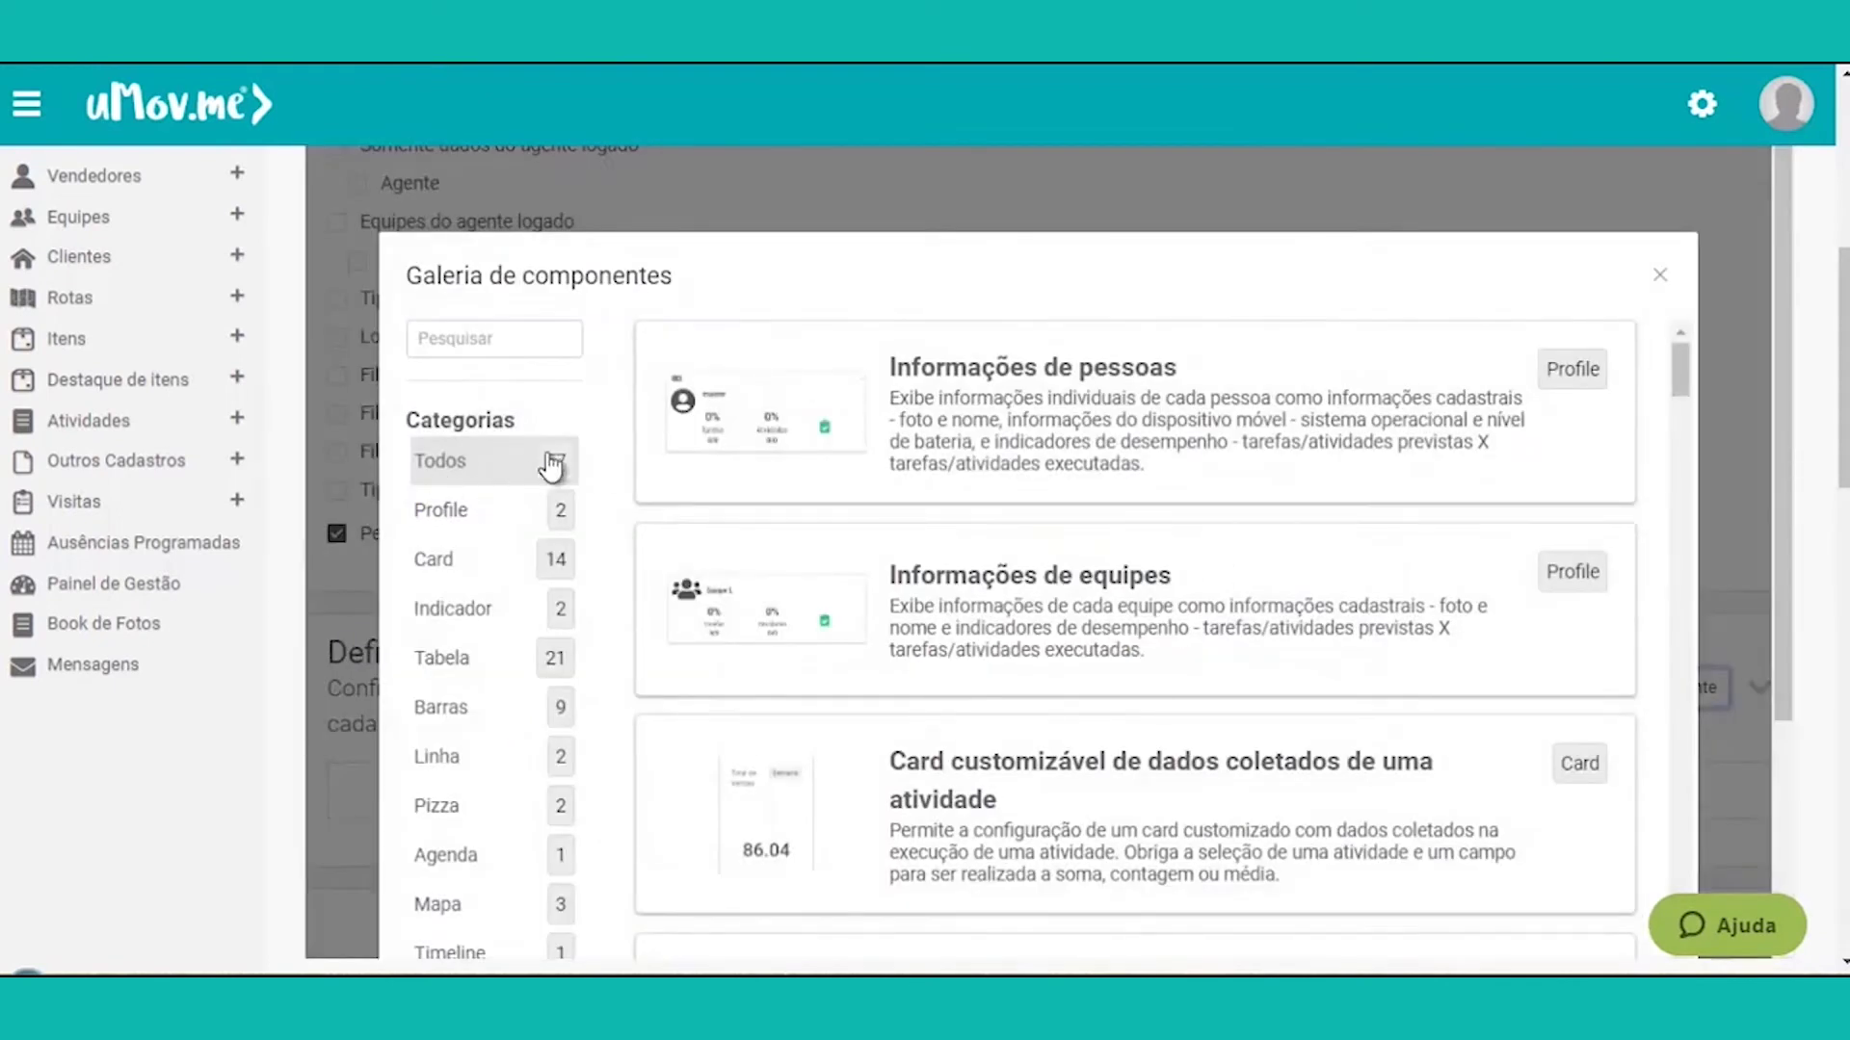
Step: Examine the gallery's Profile and Card categories, and return to the list of all components
mouse_move(1677, 364)
left_mouse_down()
mouse_move(1676, 848)
mouse_move(1688, 355)
left_mouse_up()
left_click(454, 522)
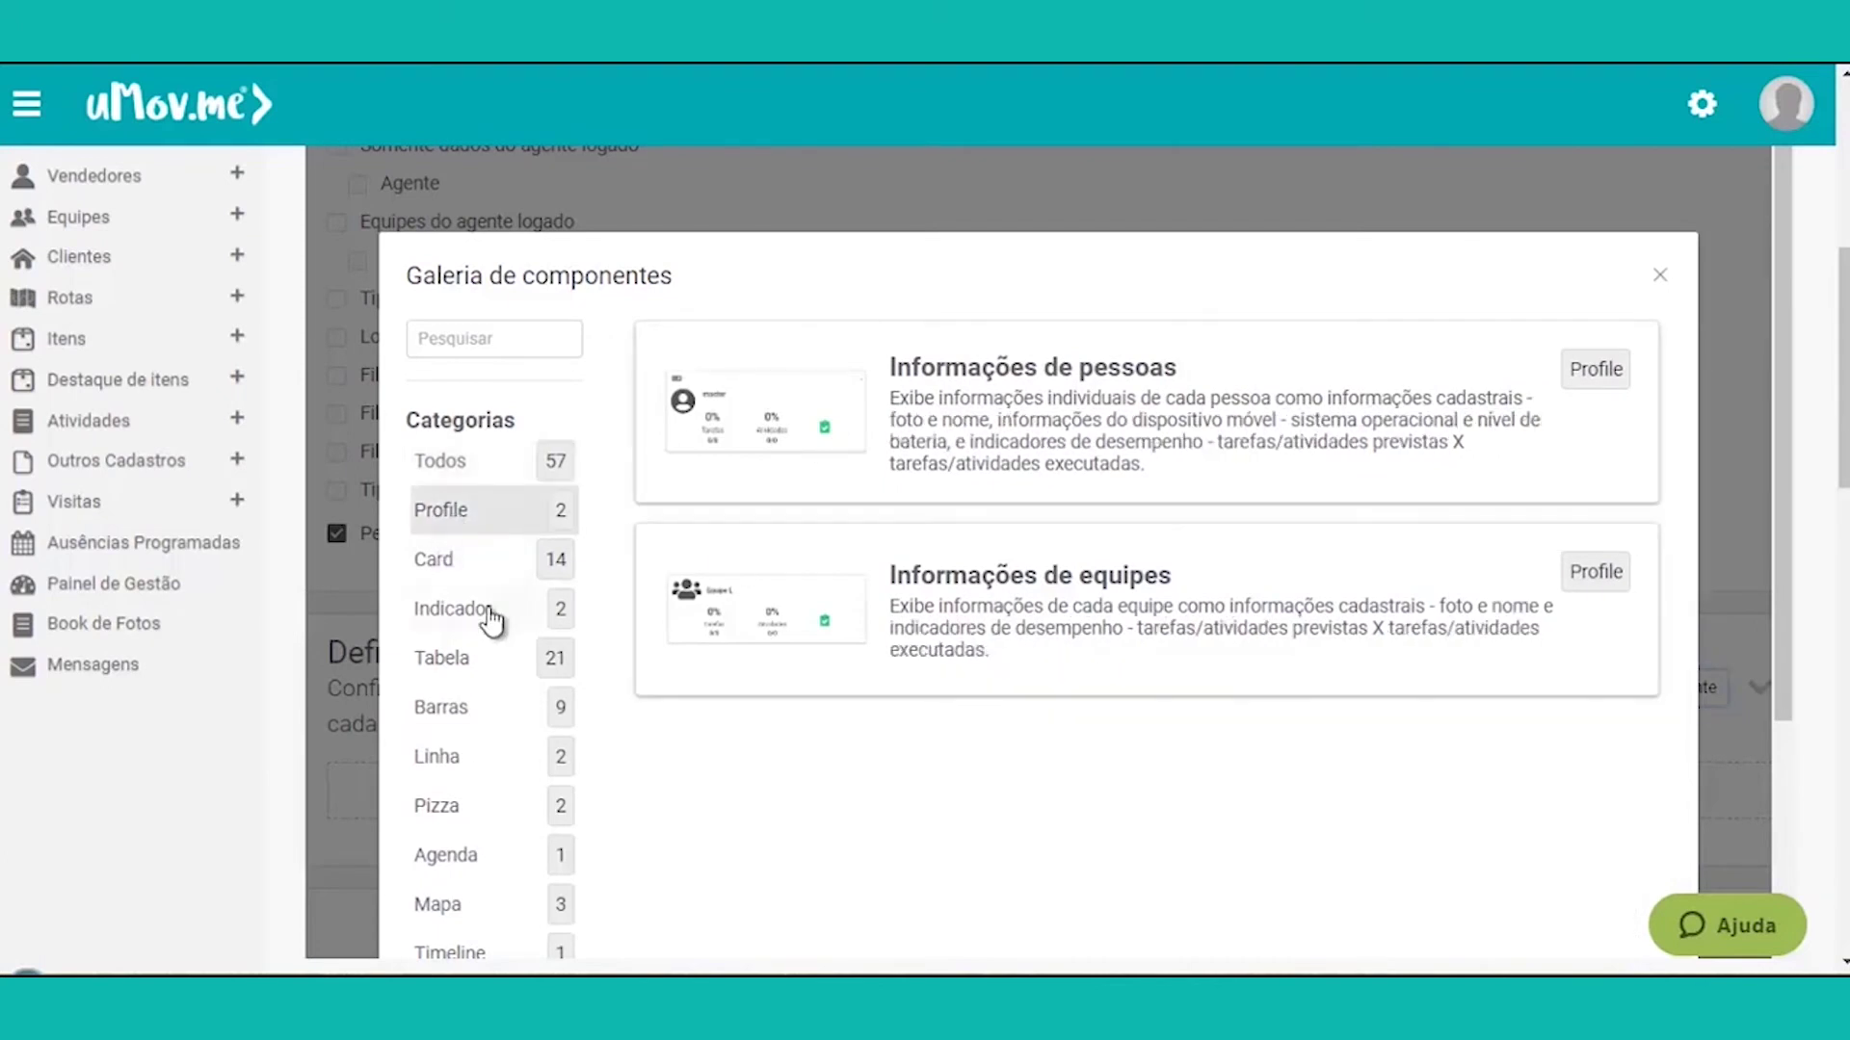
left_click(441, 565)
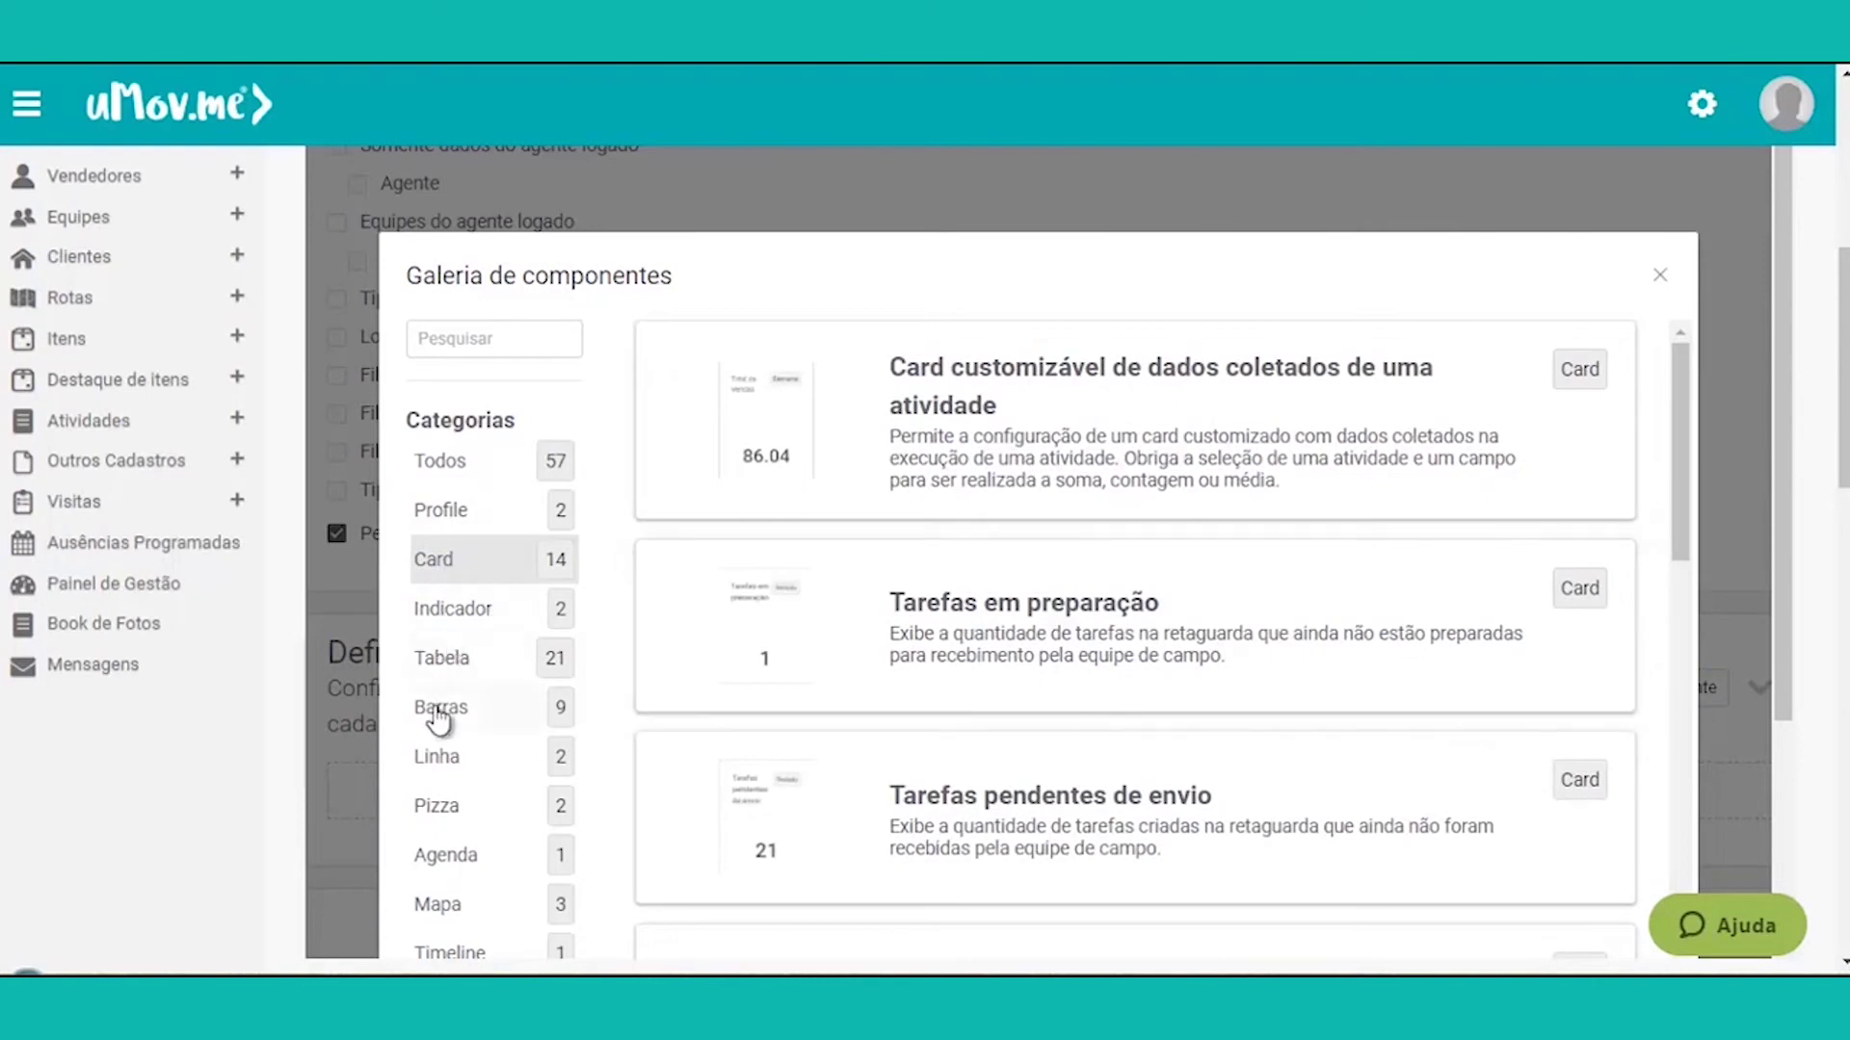
scroll(445, 721, "down", 1)
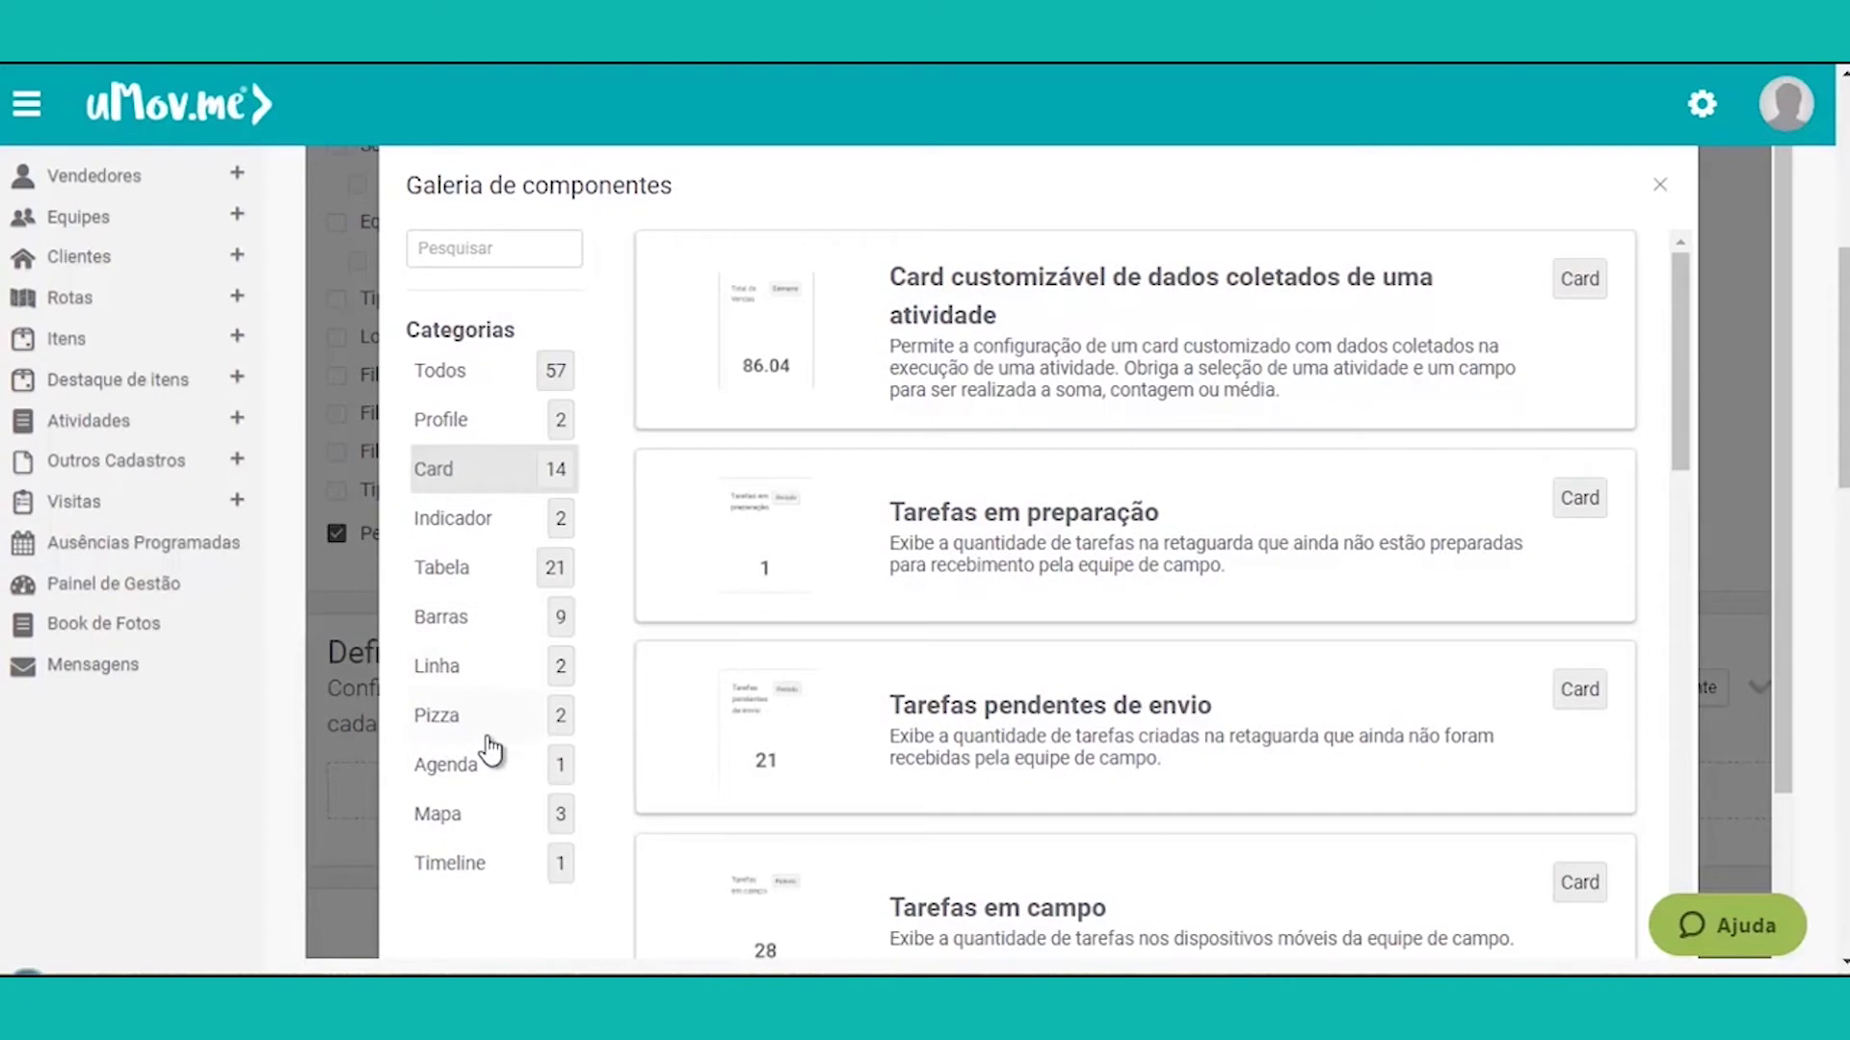
scroll(484, 702, "up", 1)
left_click(457, 470)
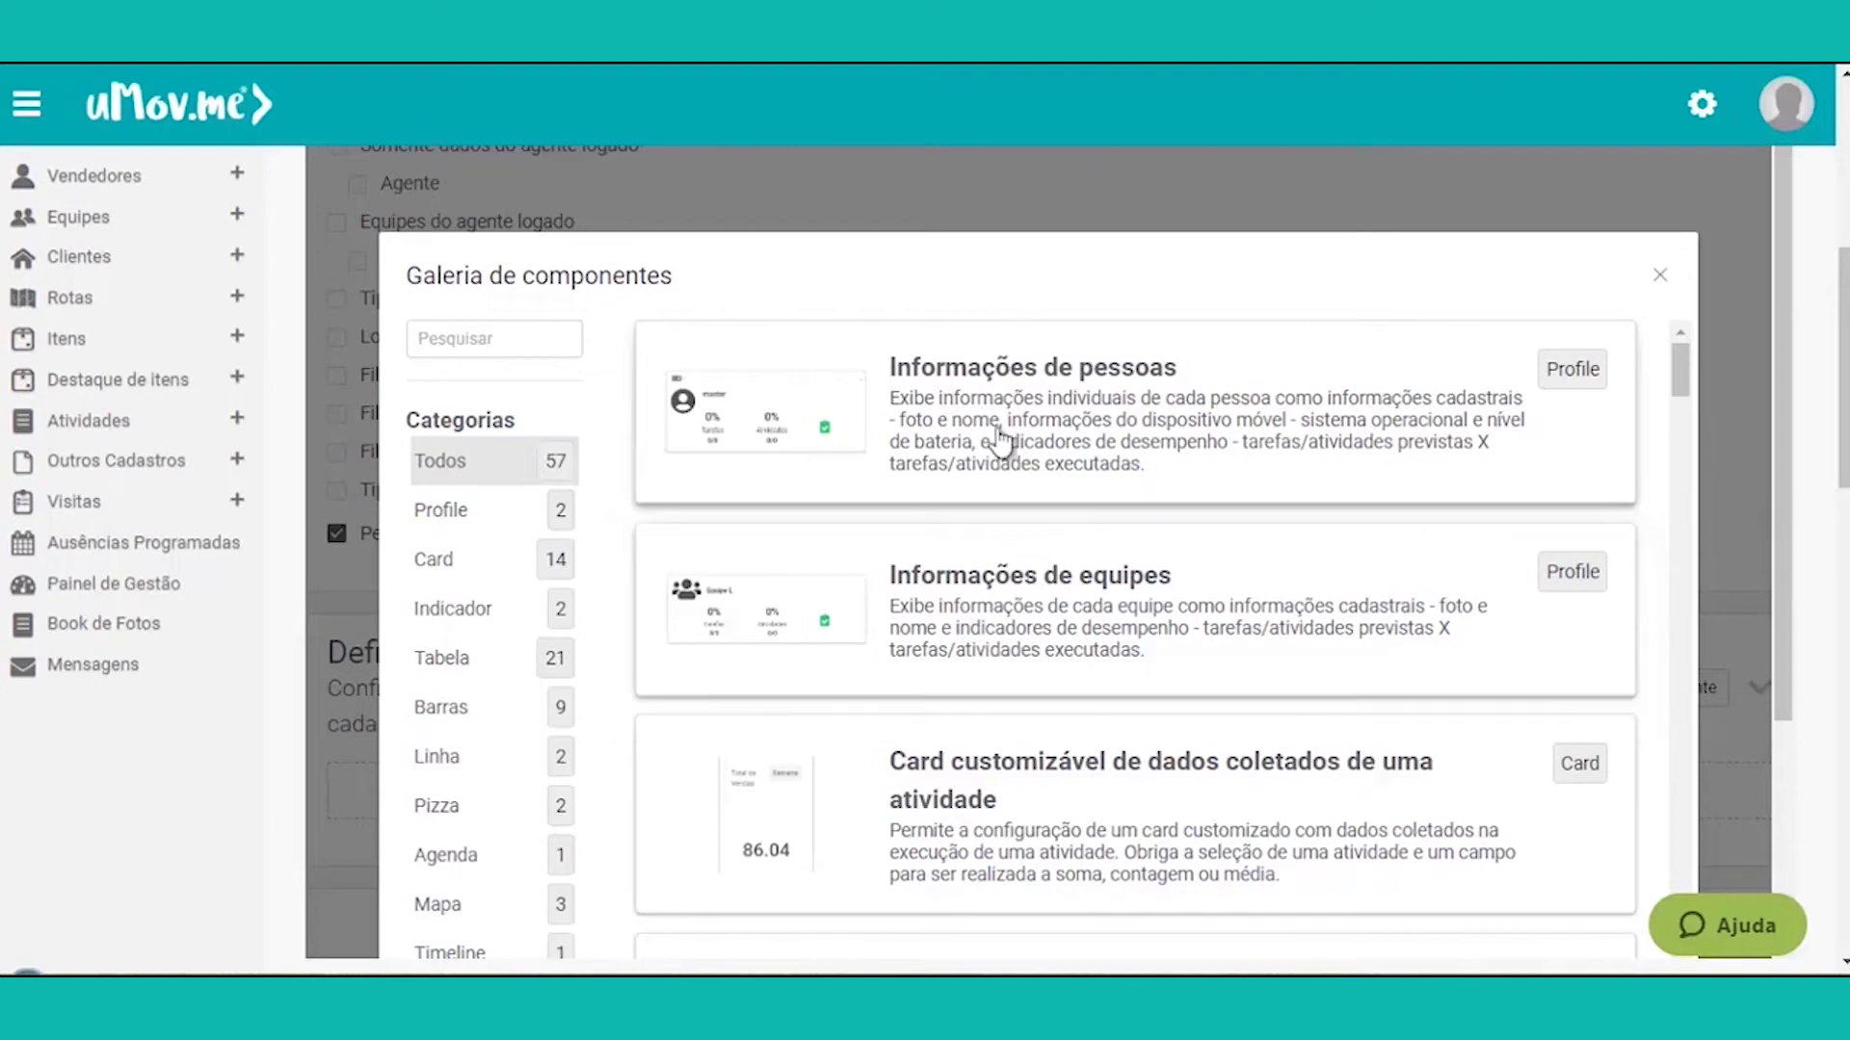
Step: Add the Informações de pessoas profile and the Tarefas em campo and Tarefas pendentes de envio cards to the dashboard
left_click(882, 409)
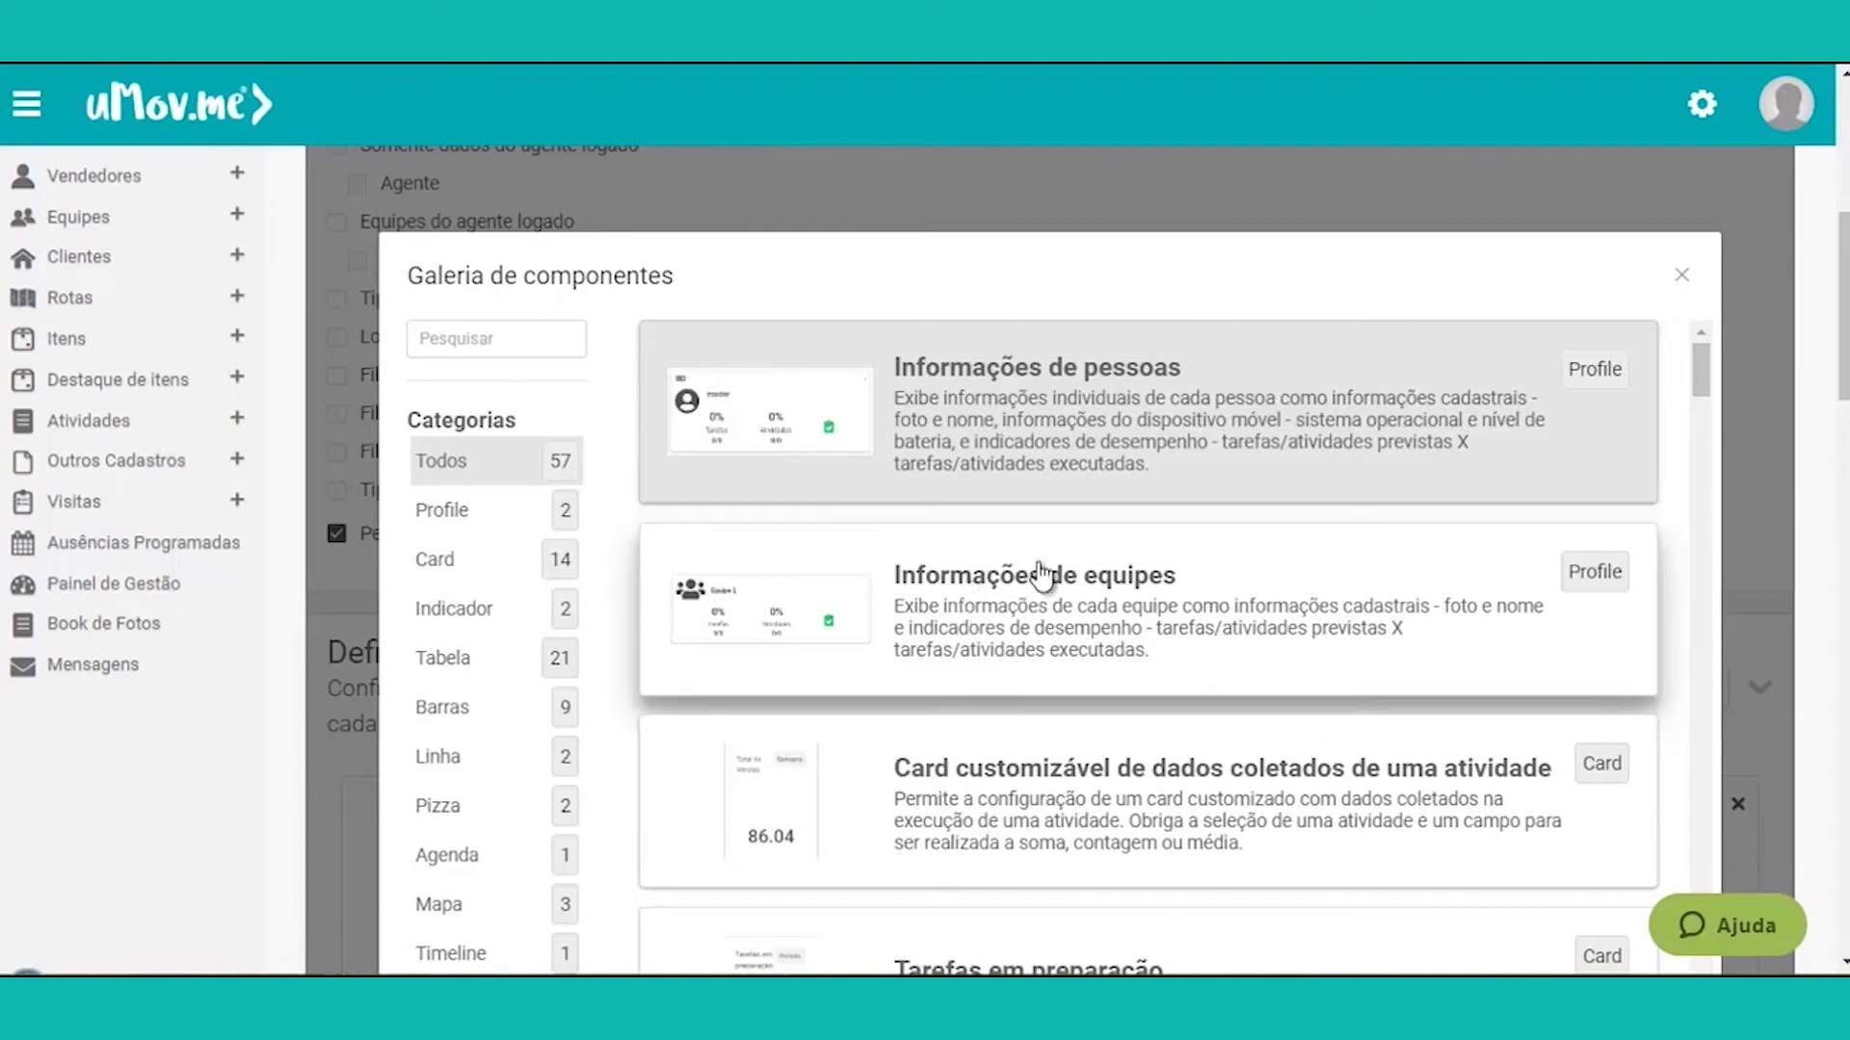
scroll(1048, 626, "down", 4)
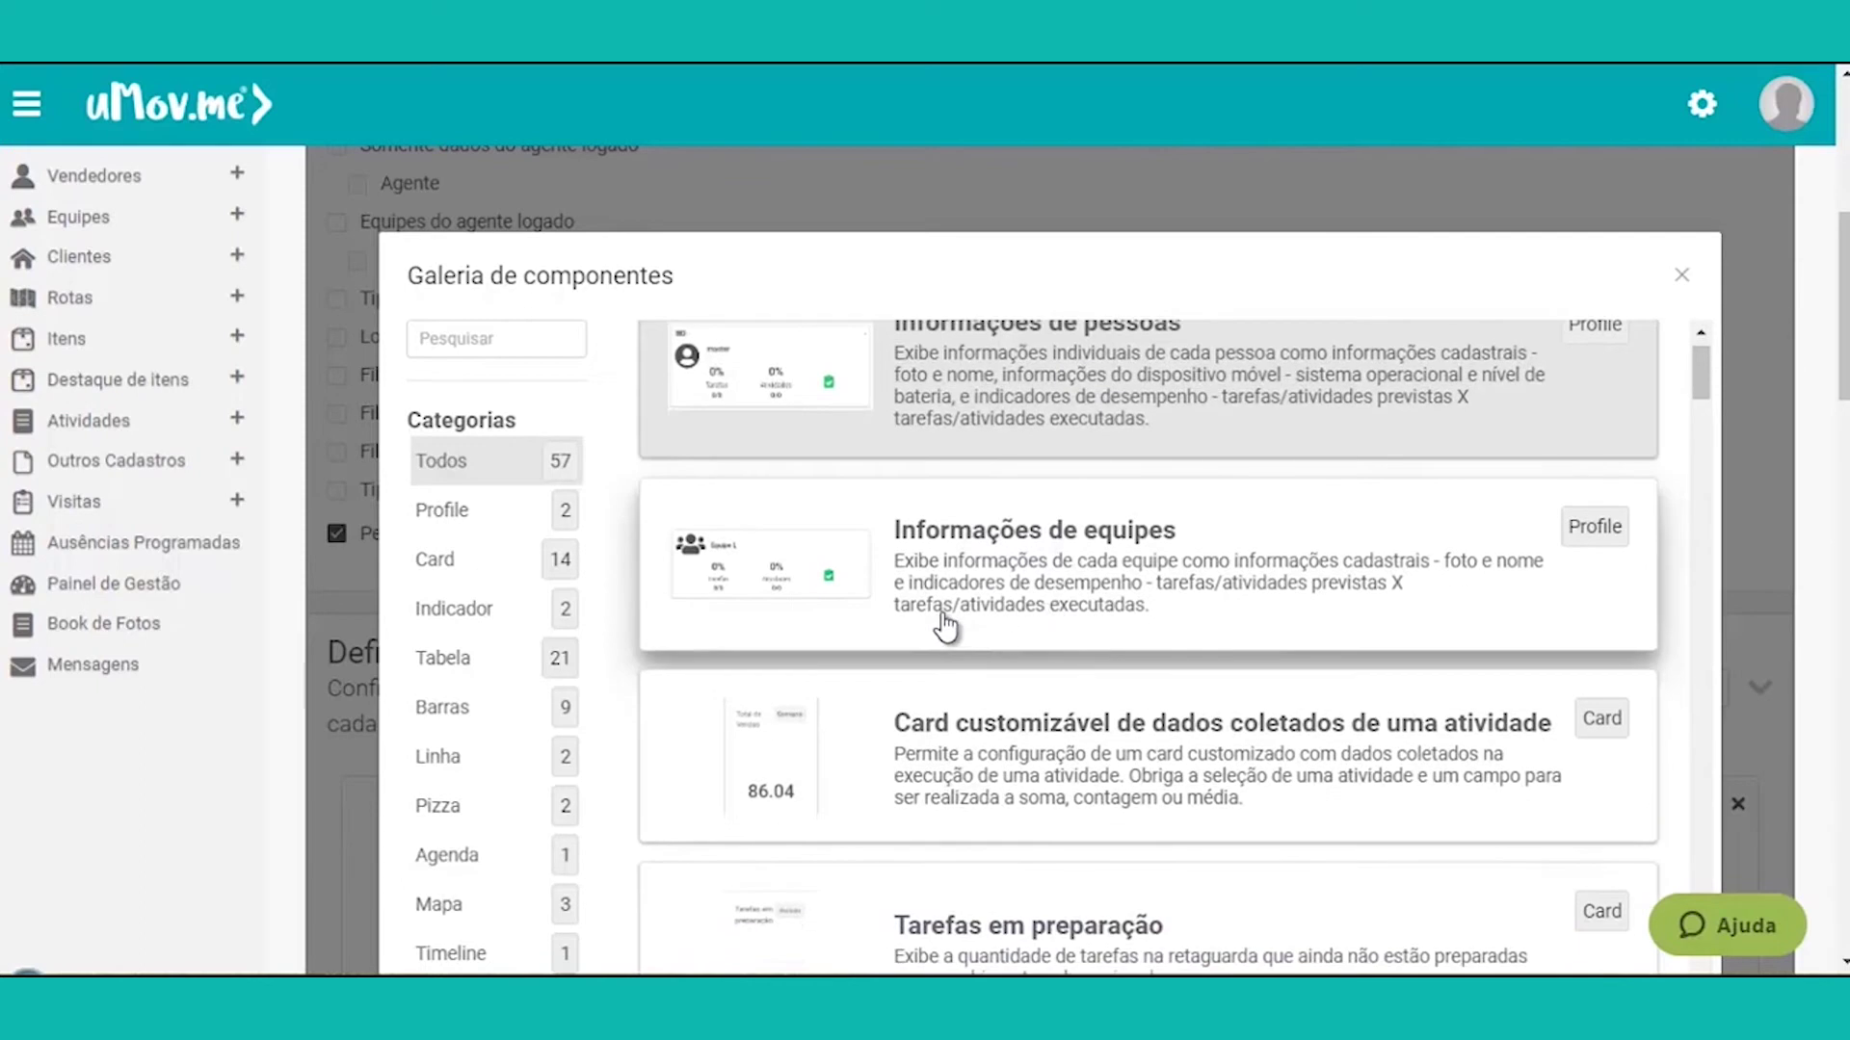
scroll(946, 627, "down", 1)
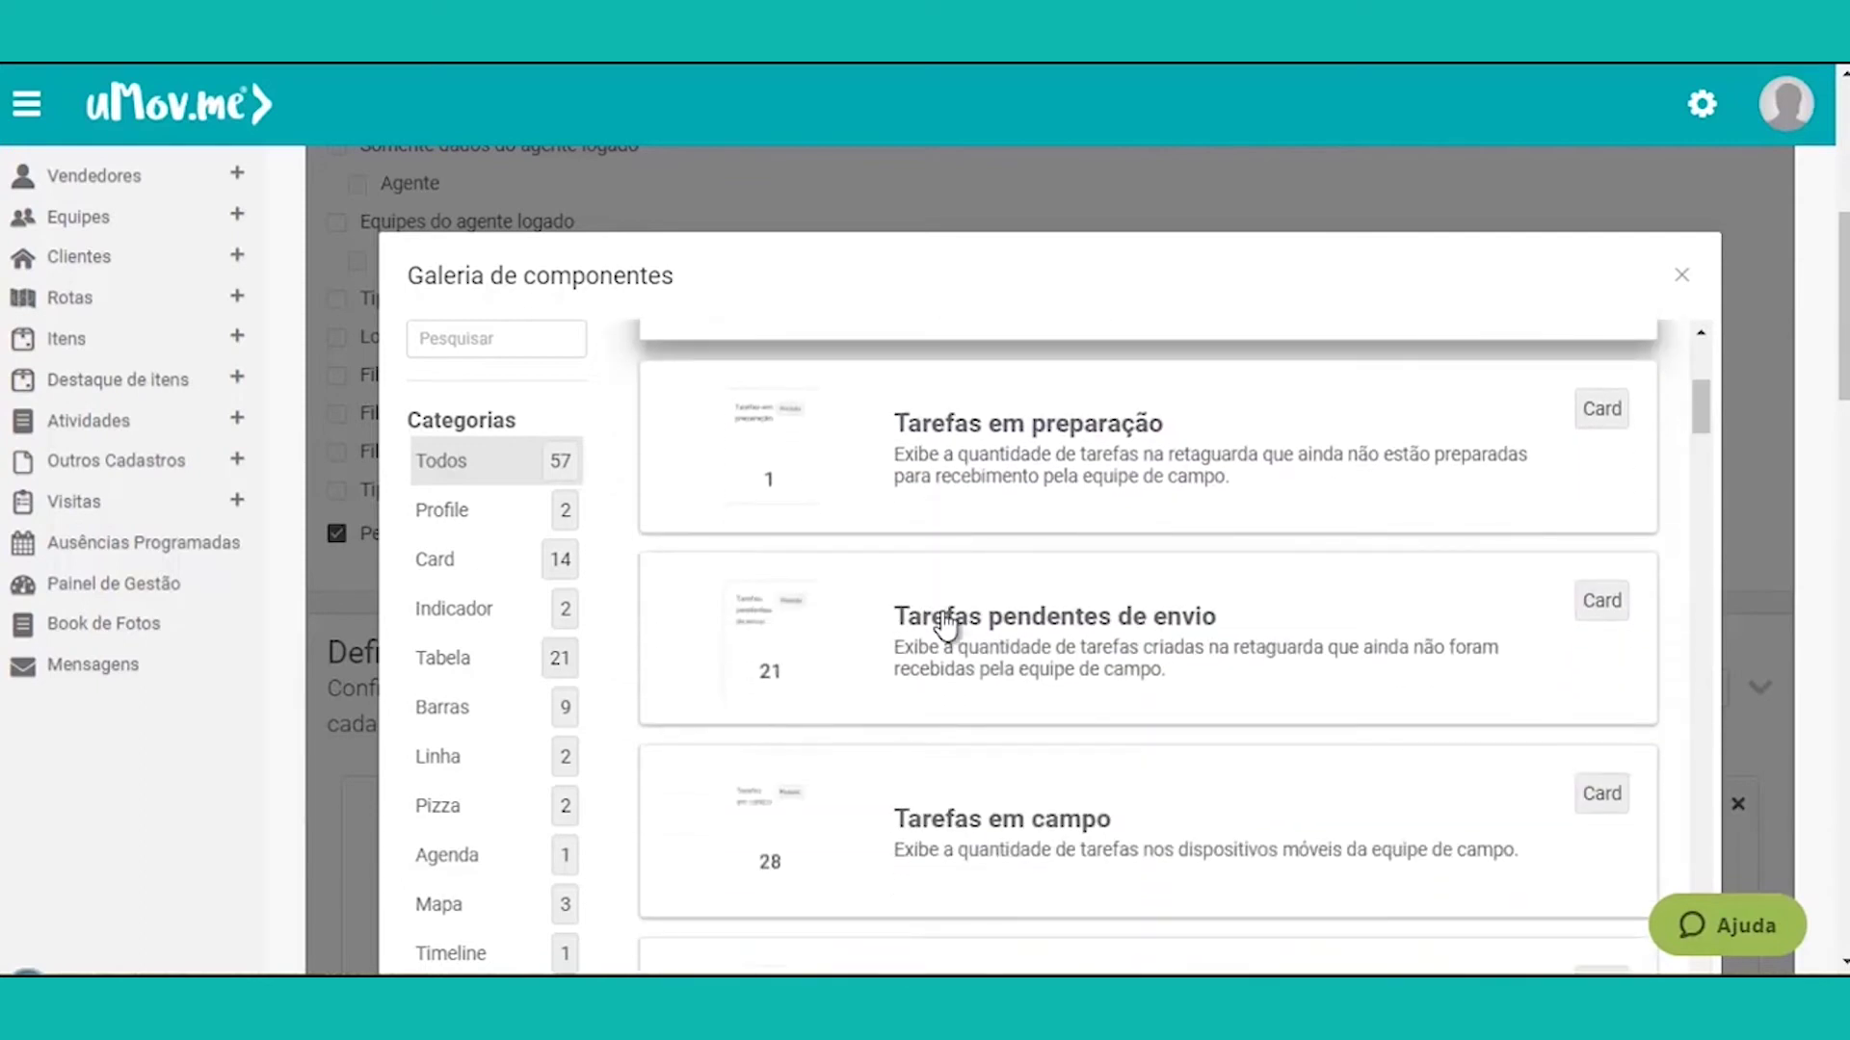
scroll(945, 626, "down", 3)
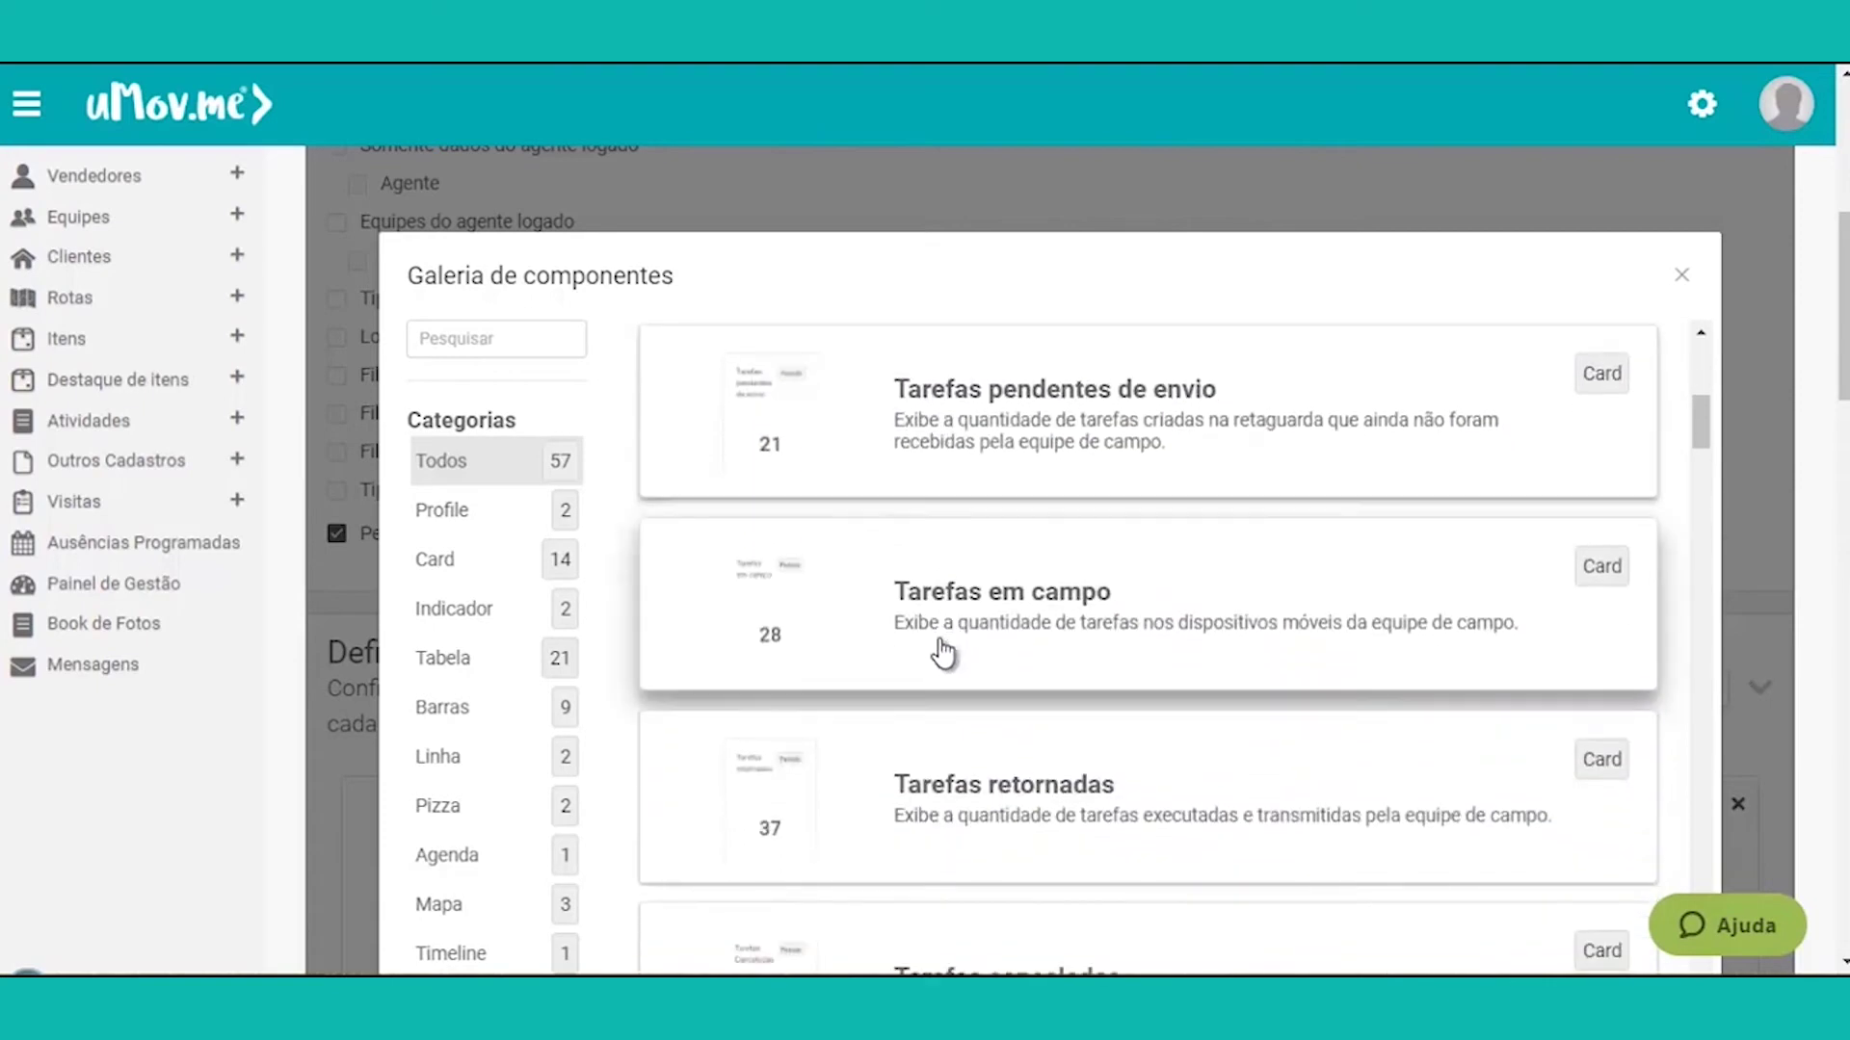
left_click(949, 628)
scroll(1060, 605, "up", 1)
left_click(916, 517)
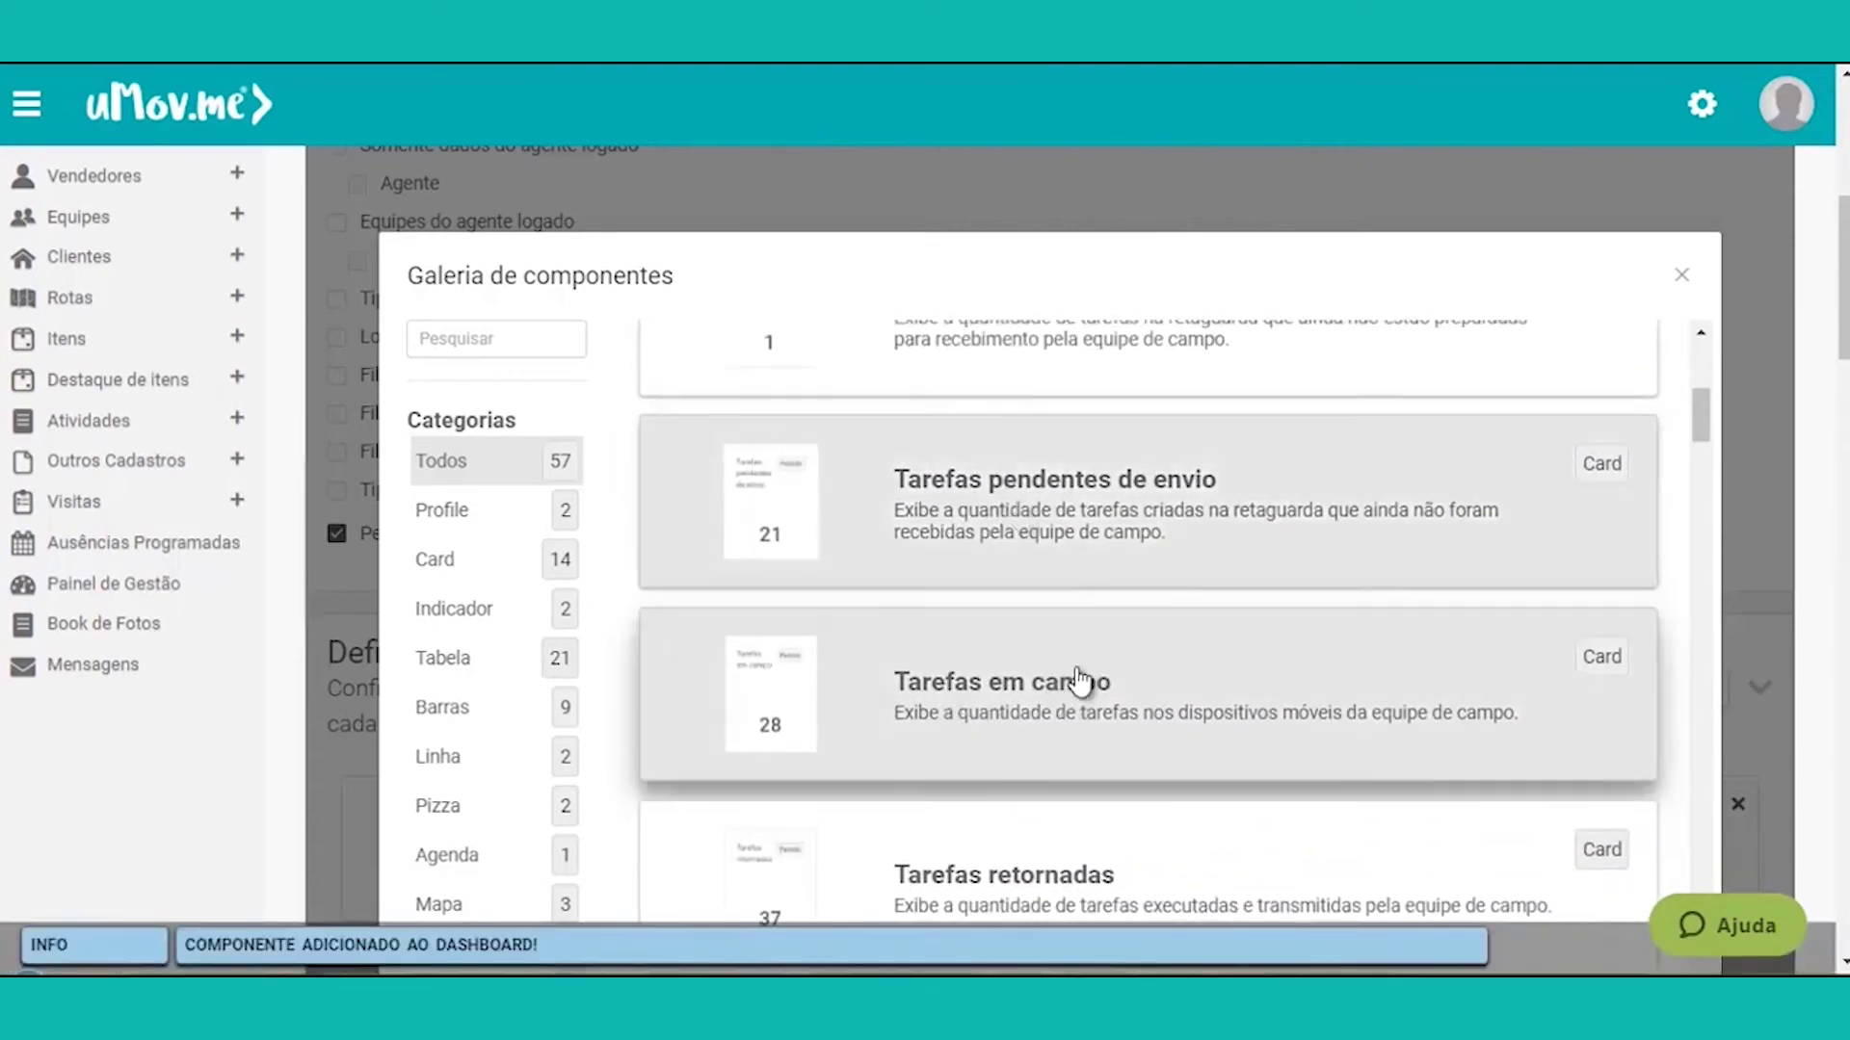
Step: Add the Imagens coletadas card and the Últimas tarefas retornadas table to the dashboard
scroll(1071, 648, "down", 8)
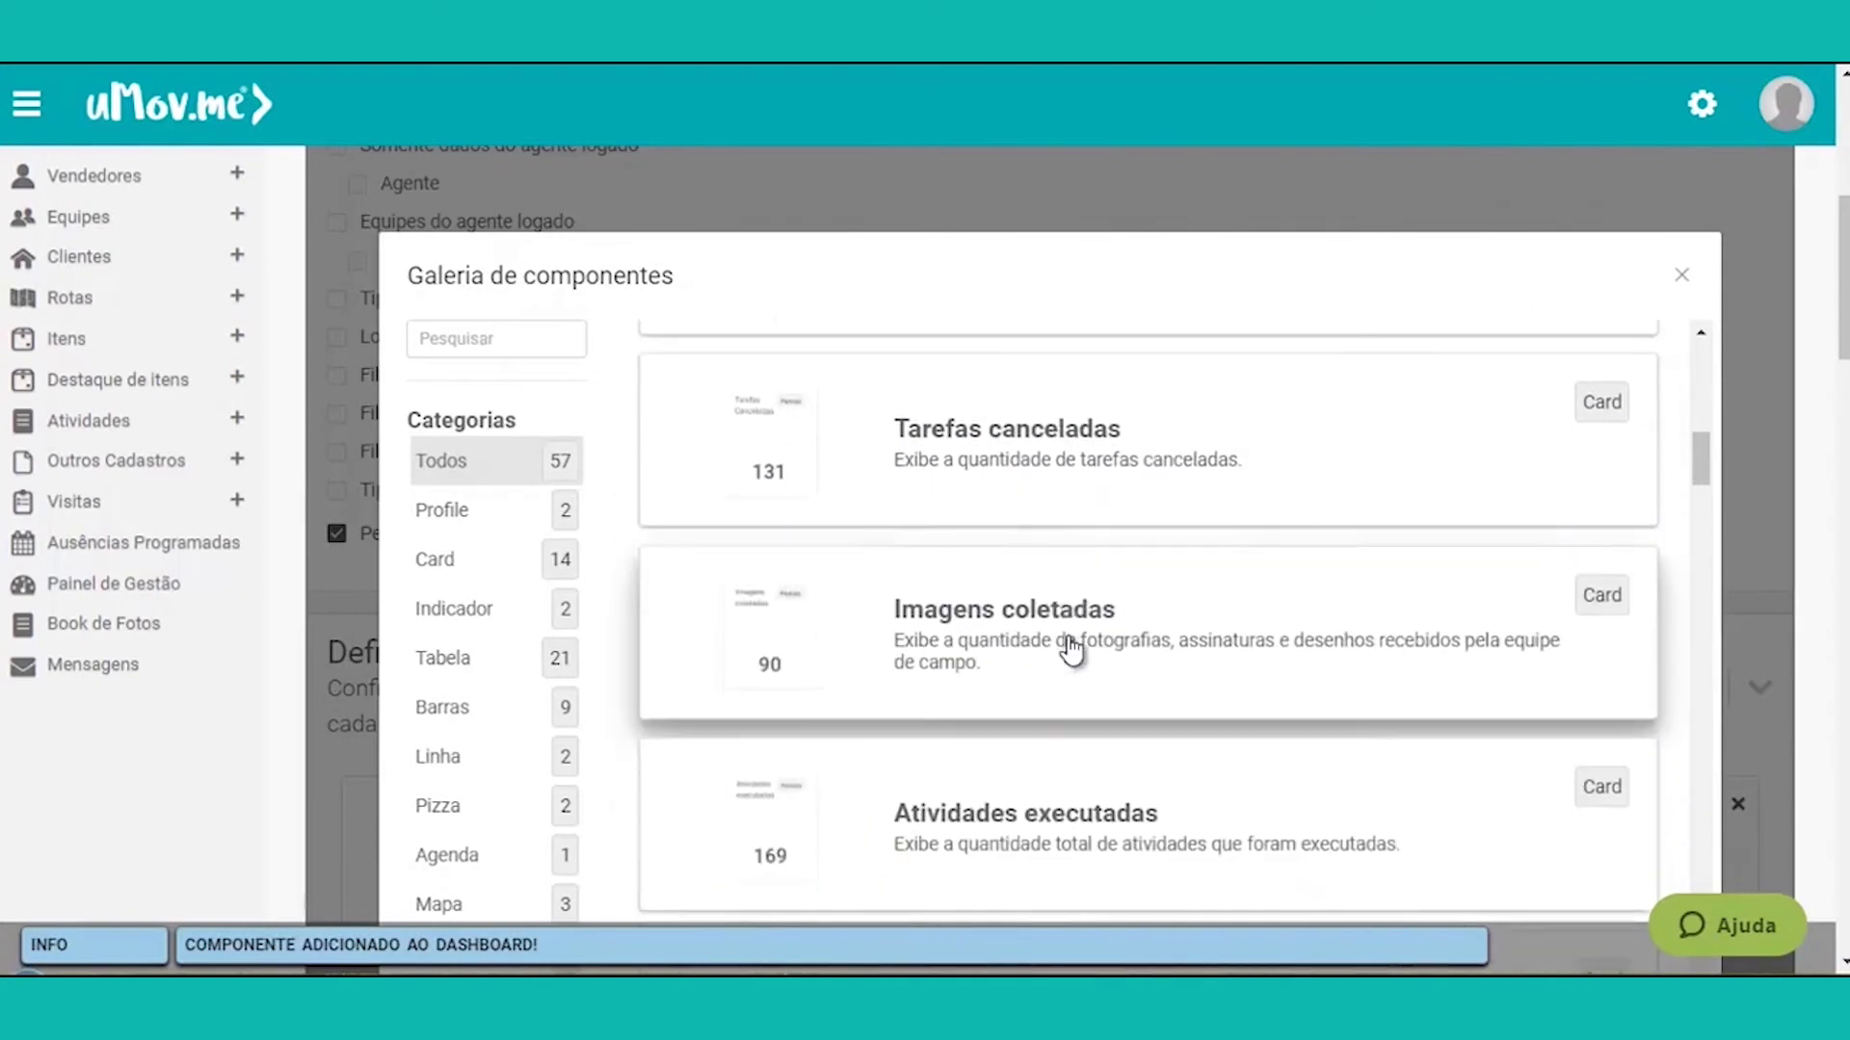
left_click(993, 557)
scroll(1024, 627, "down", 6)
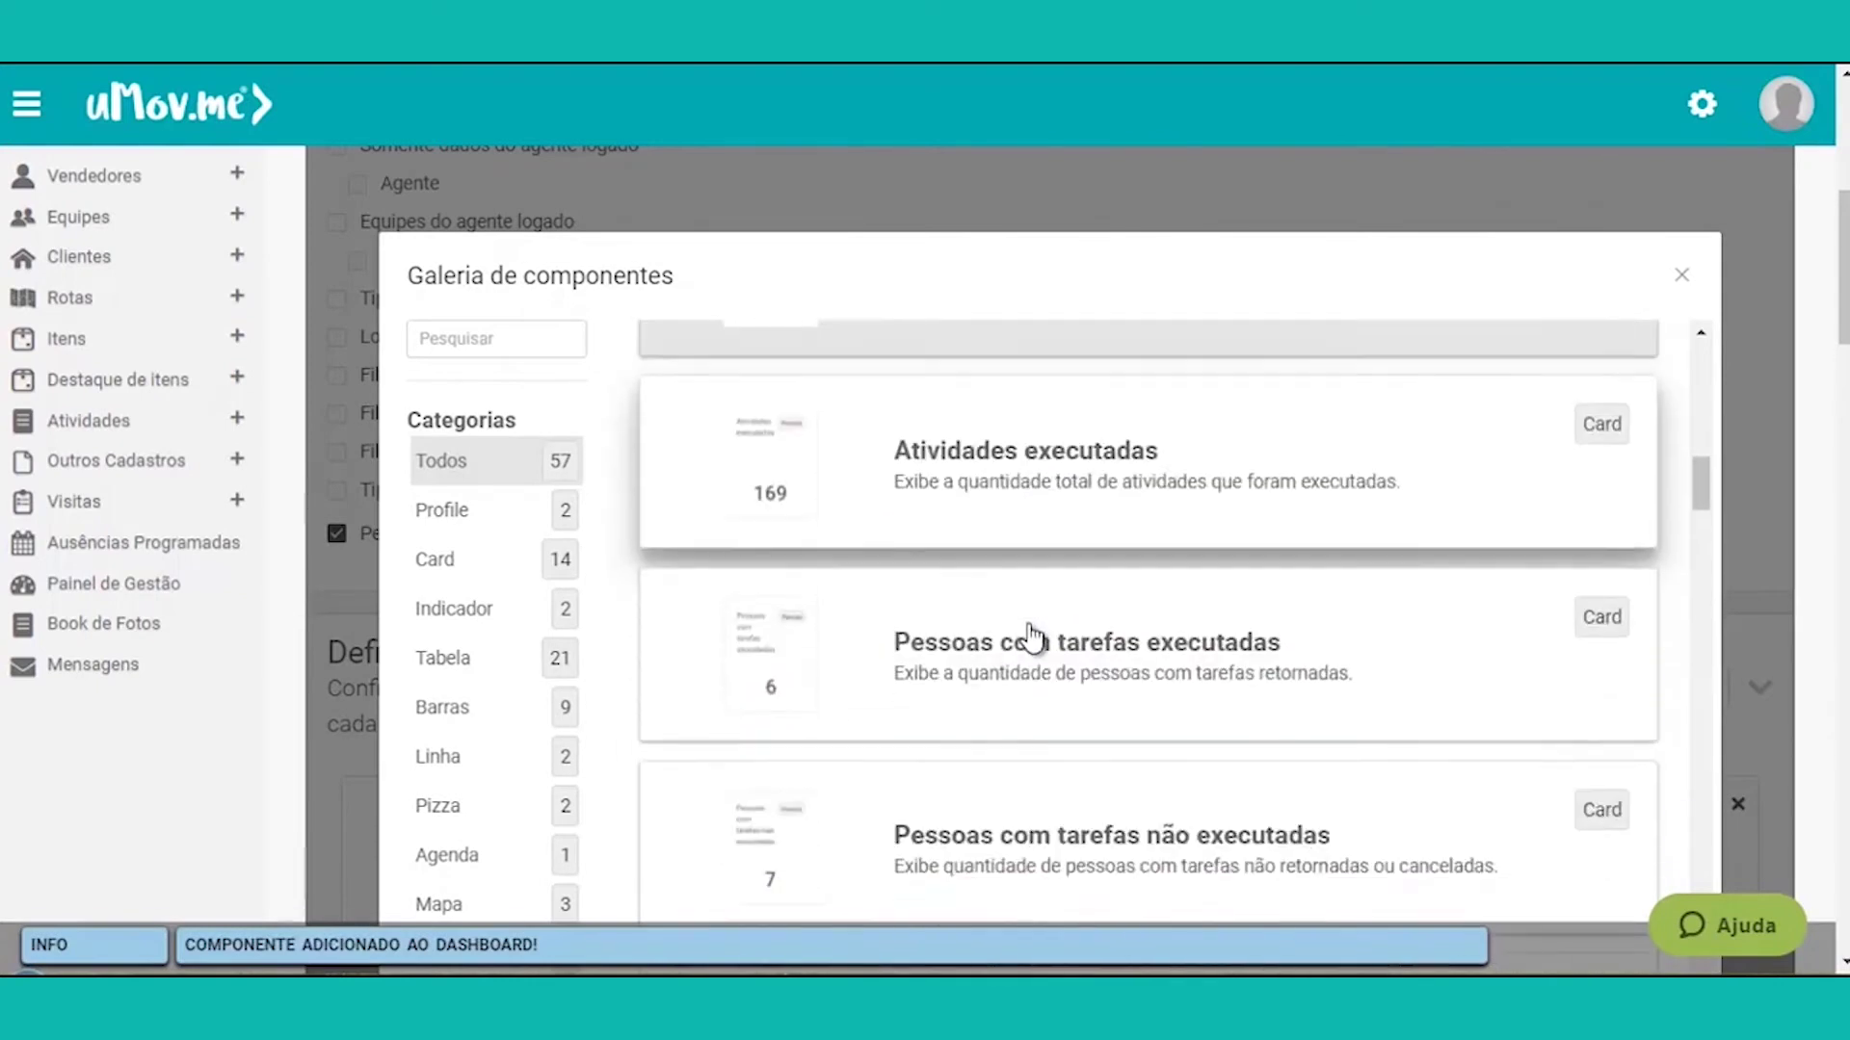
scroll(1028, 631, "down", 12)
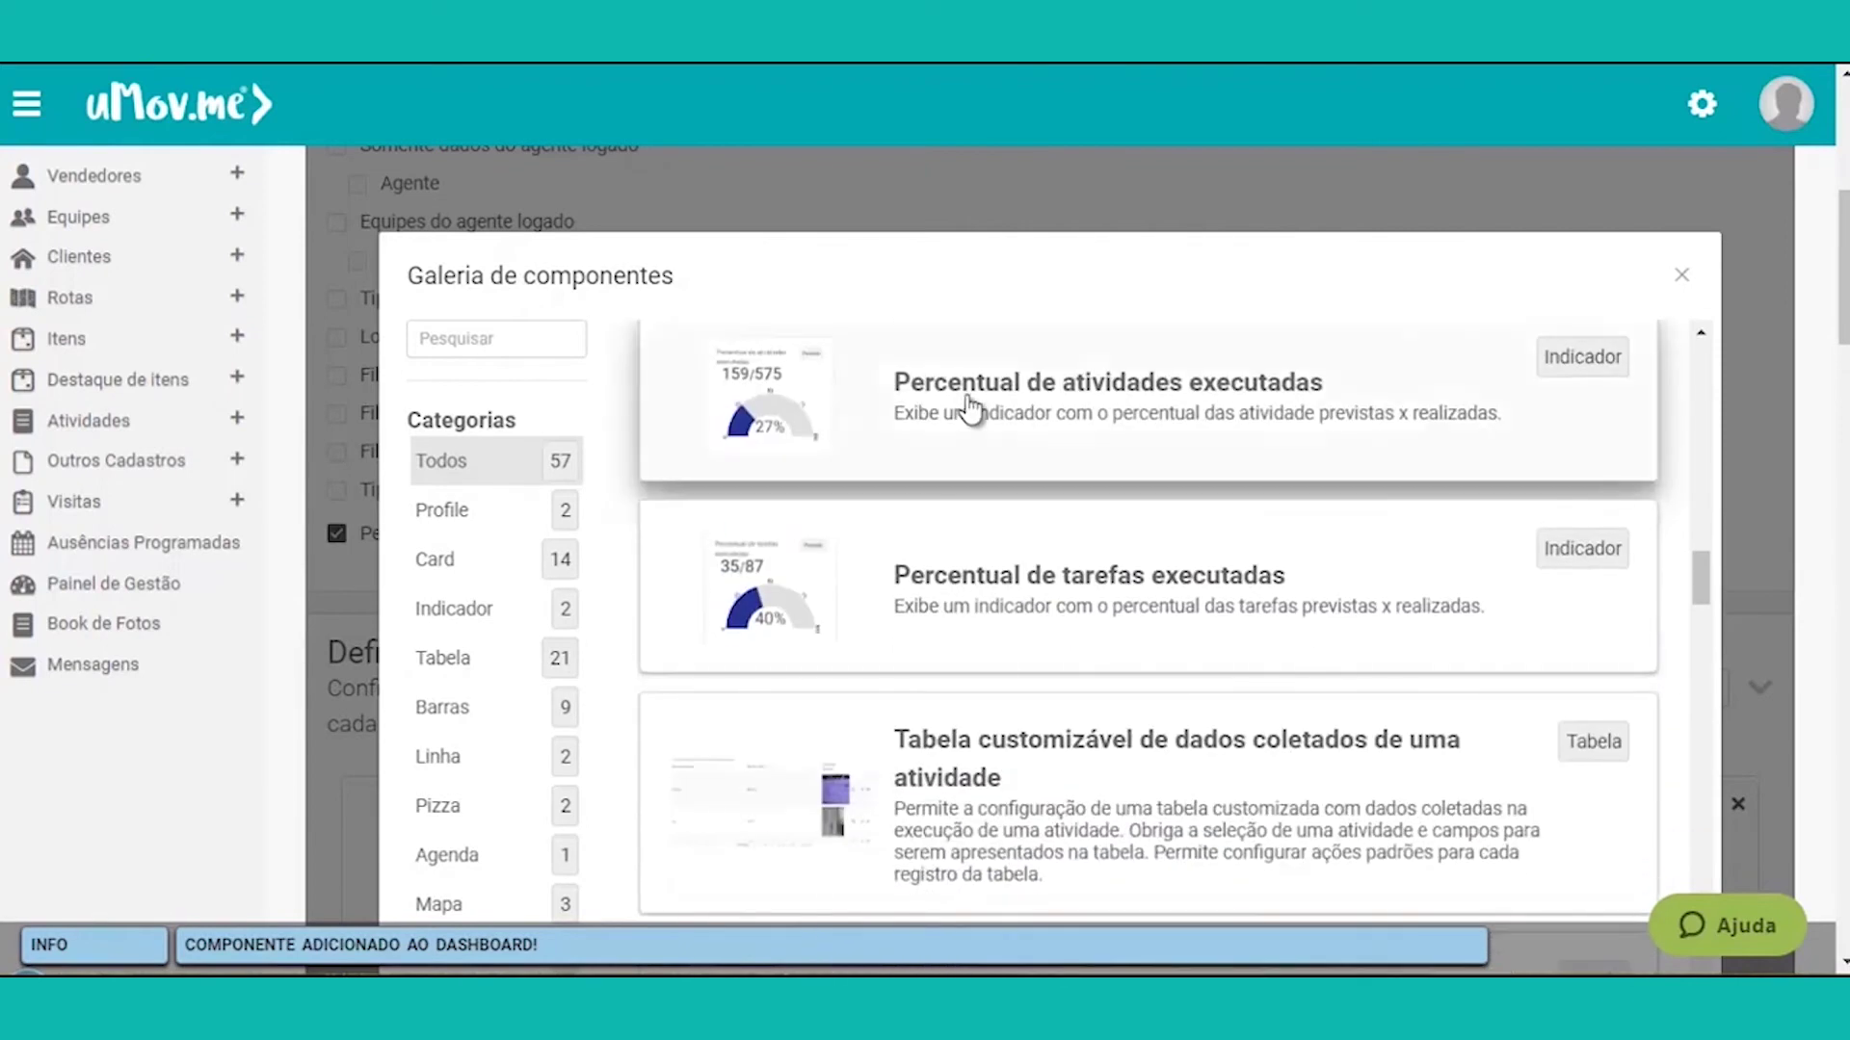
scroll(968, 611, "down", 3)
scroll(971, 612, "down", 1)
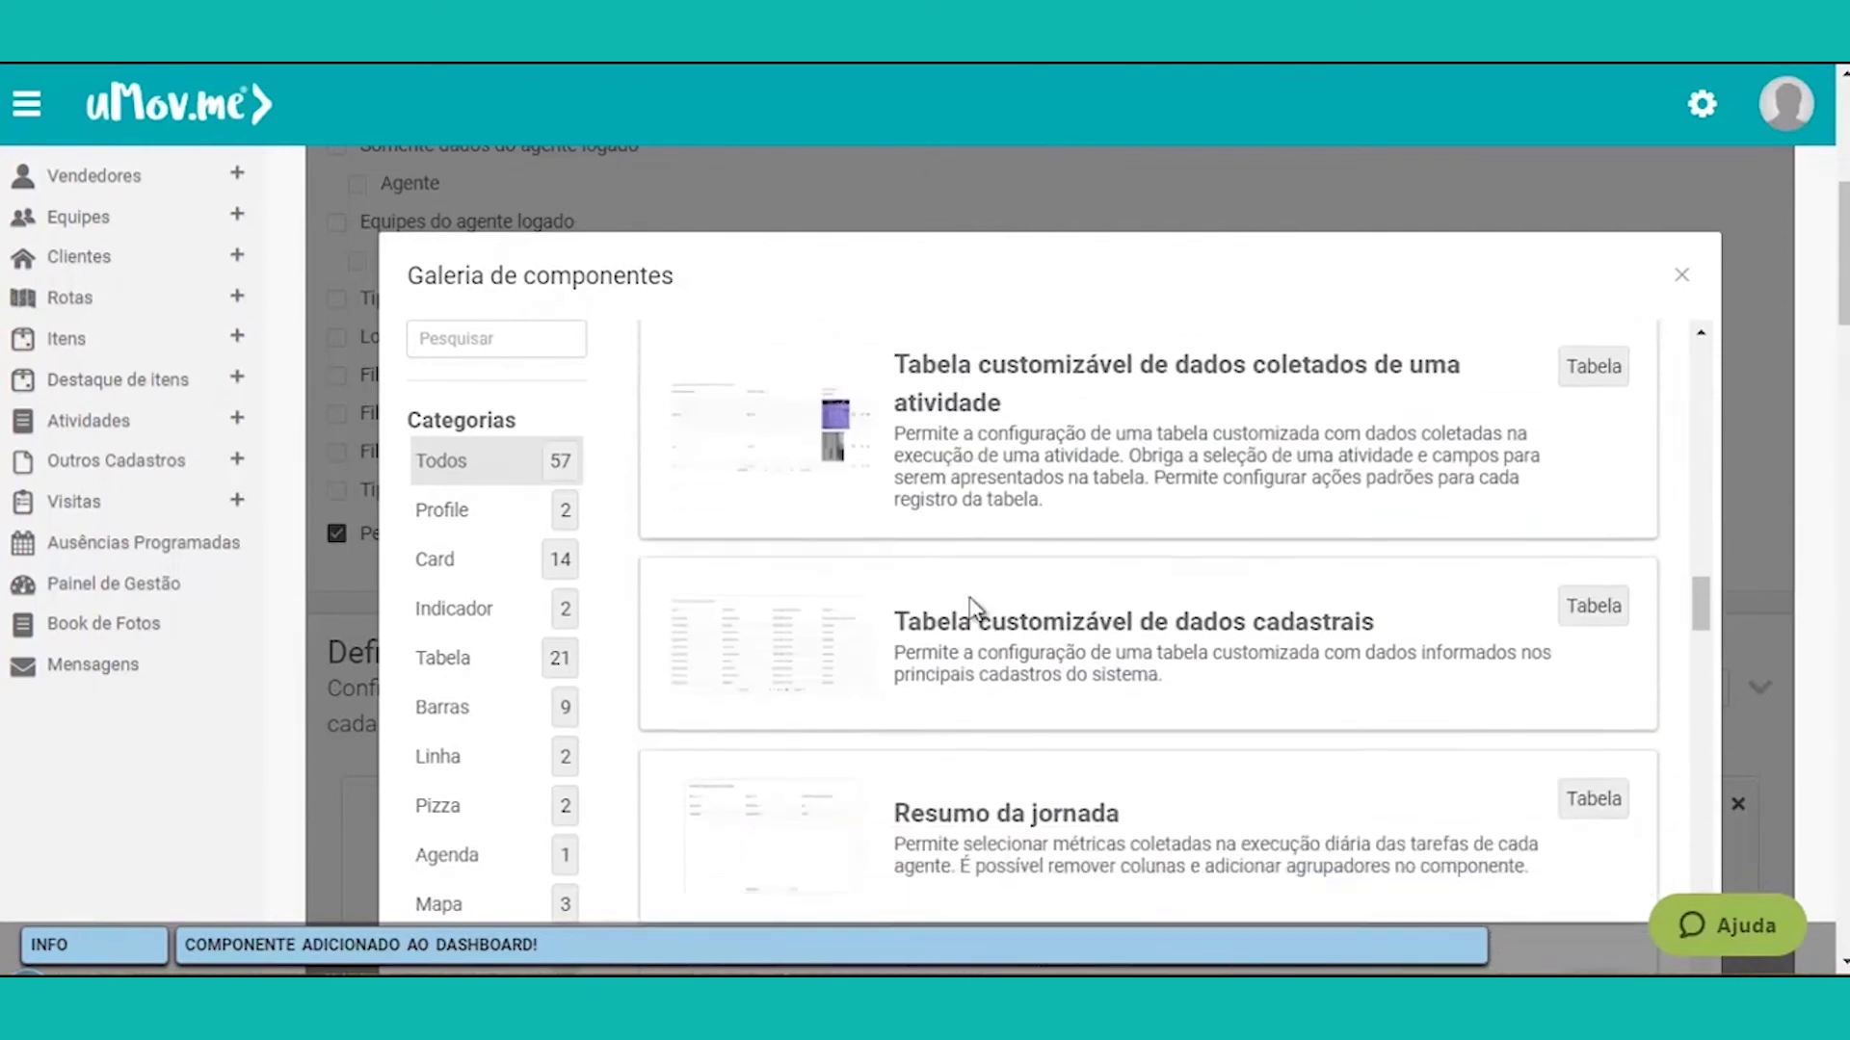
scroll(971, 611, "up", 1)
scroll(1028, 631, "down", 3)
scroll(1033, 636, "down", 2)
scroll(1033, 636, "down", 2)
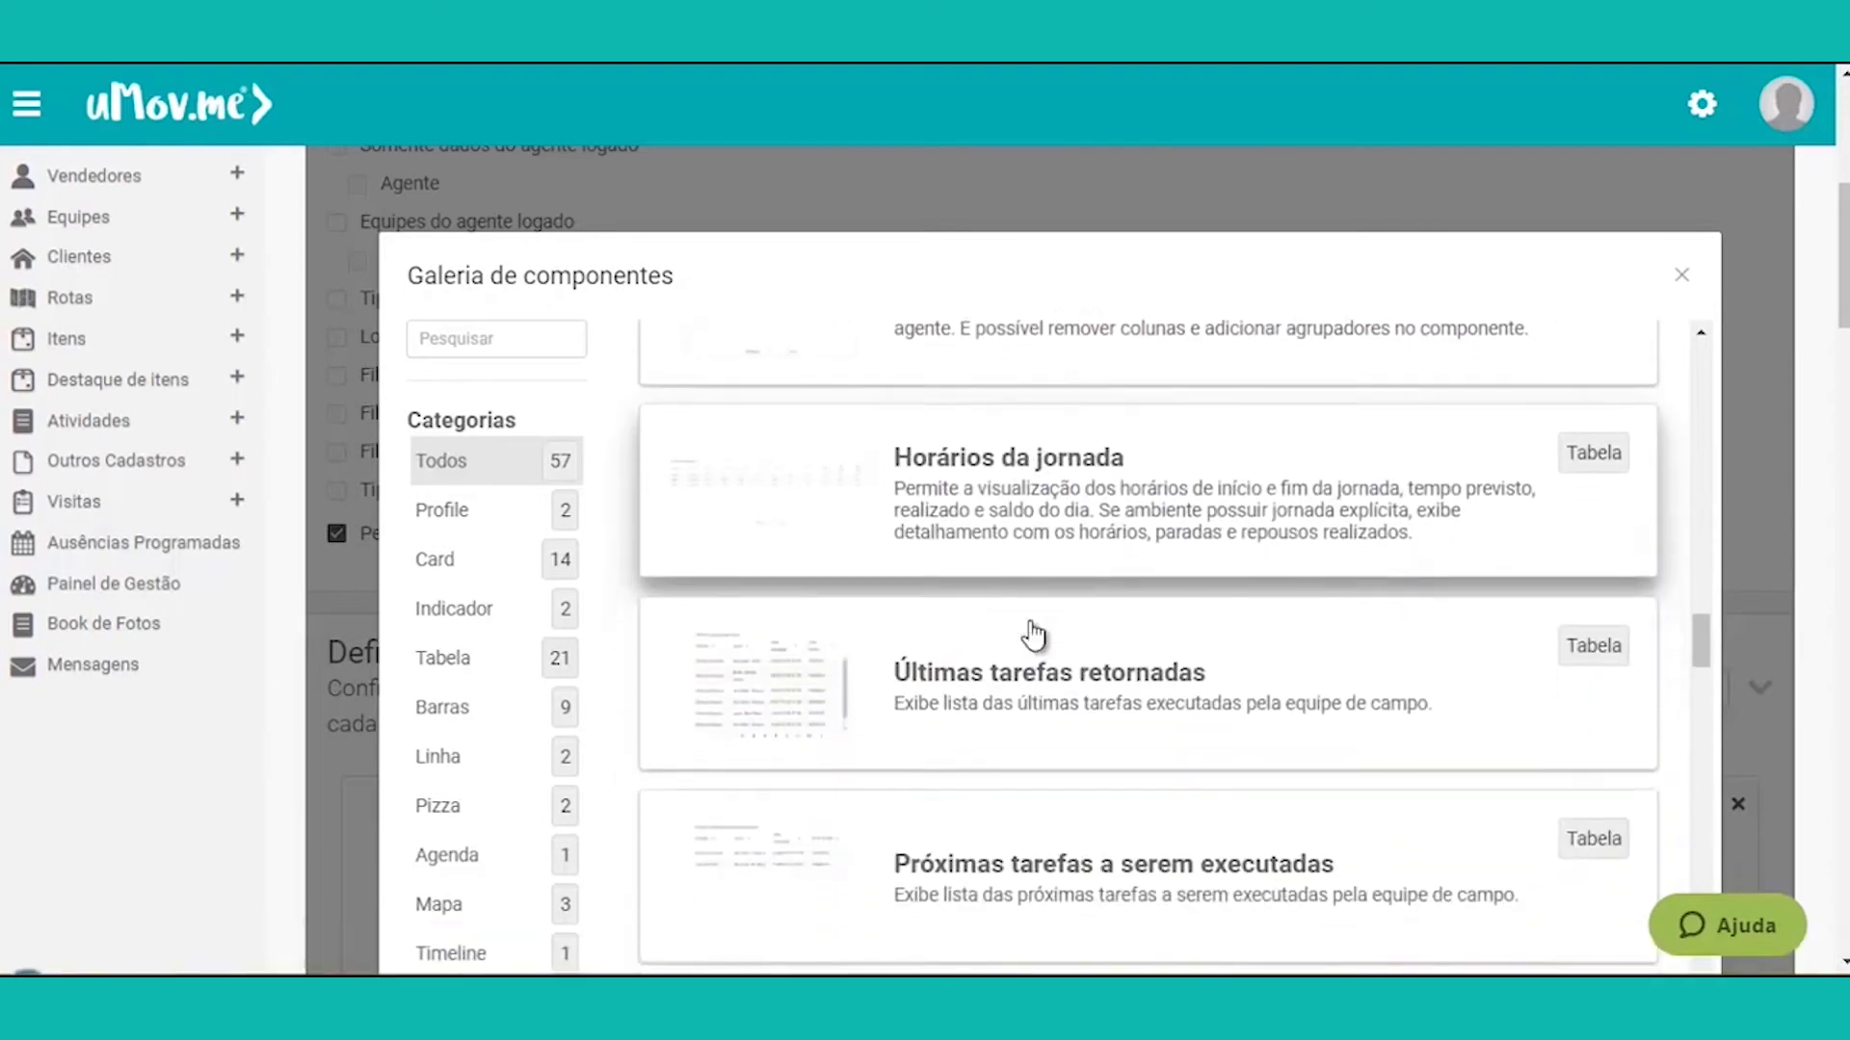
left_click(1016, 602)
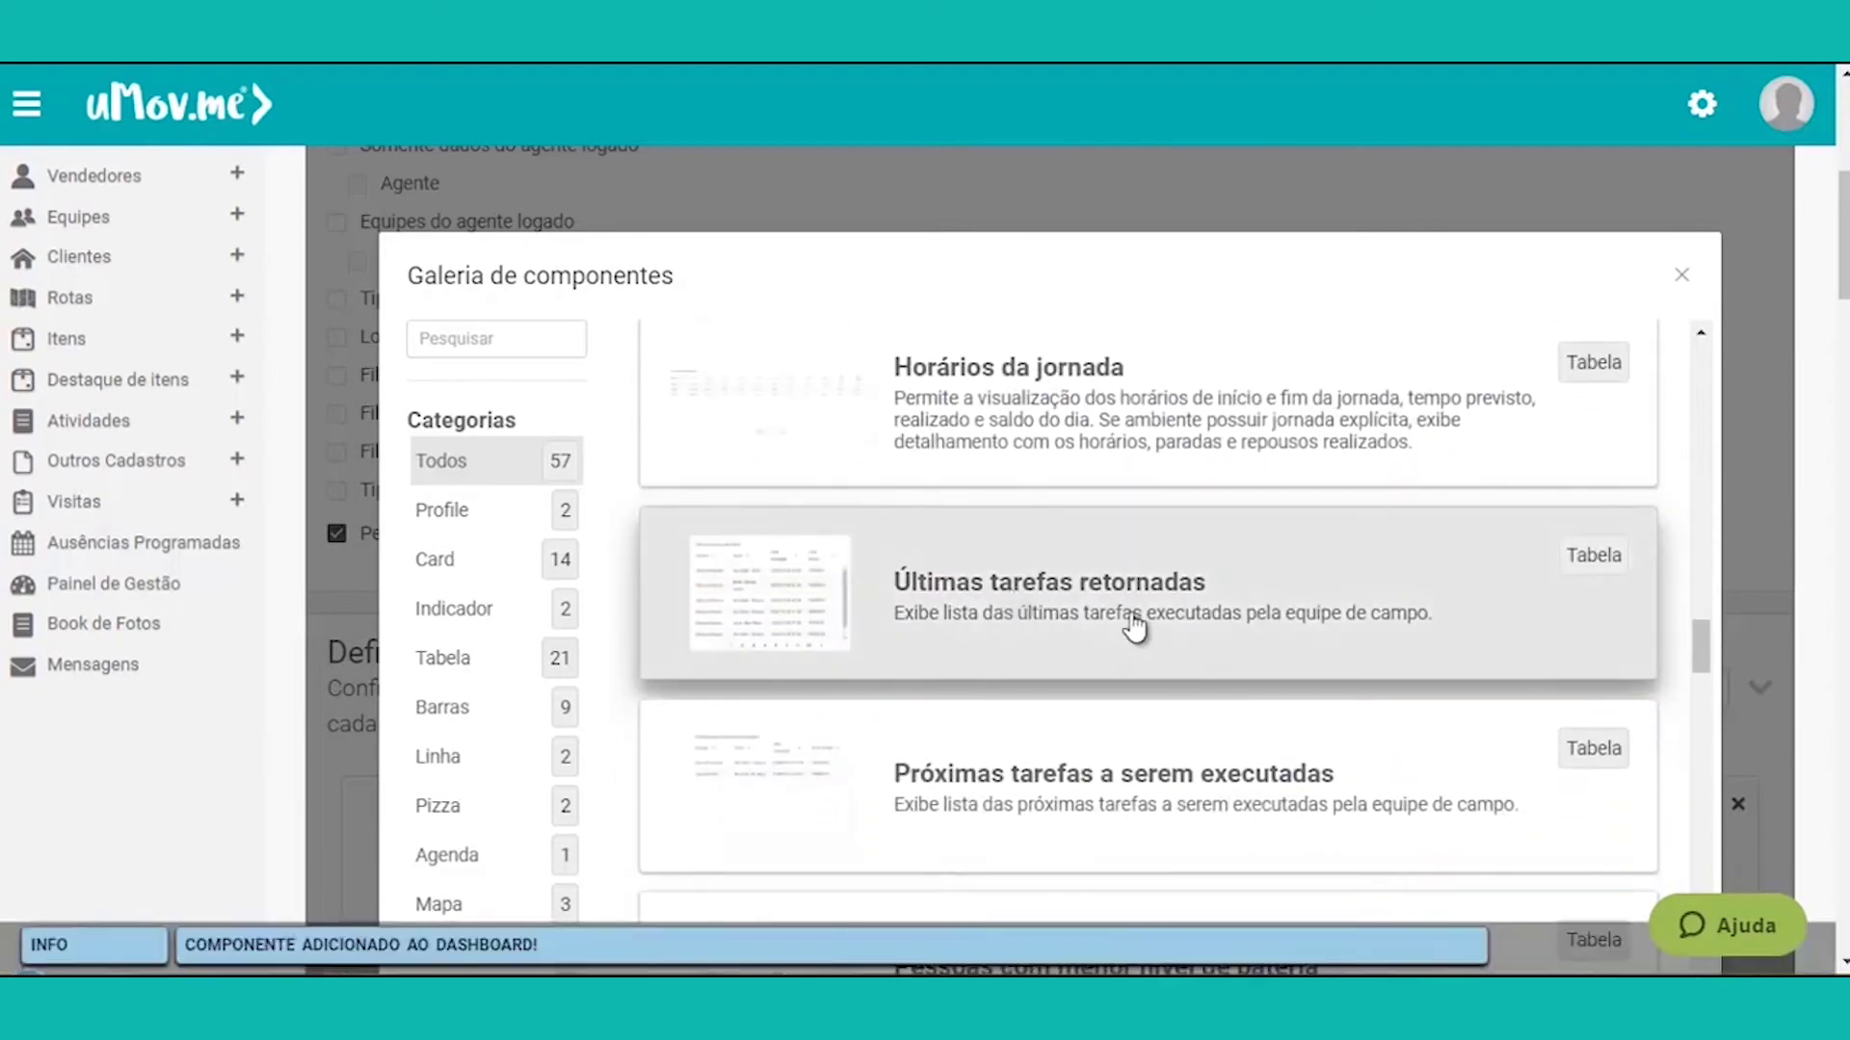
Step: Add the Percentual de tarefas de agentes por situação bar chart and the Tarefas executadas por hora line chart
scroll(1135, 628, "down", 15)
scroll(1135, 635, "down", 1)
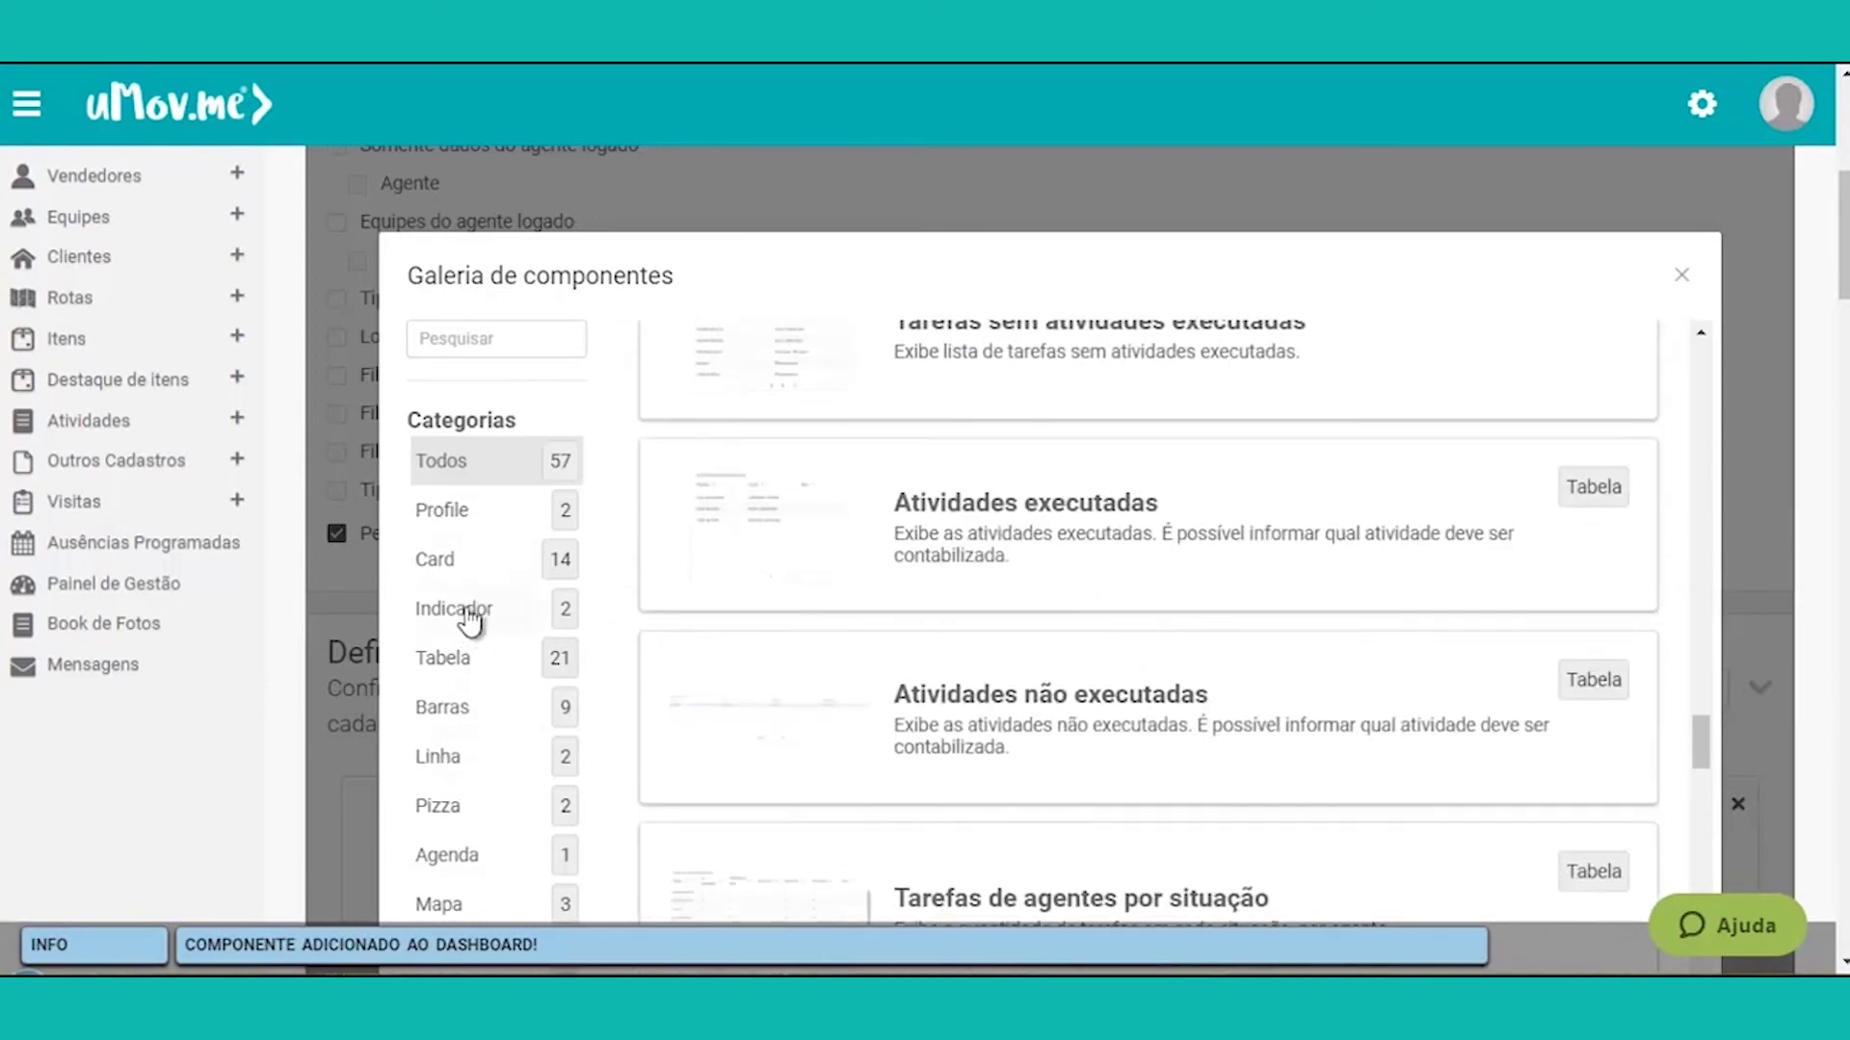
left_click(442, 710)
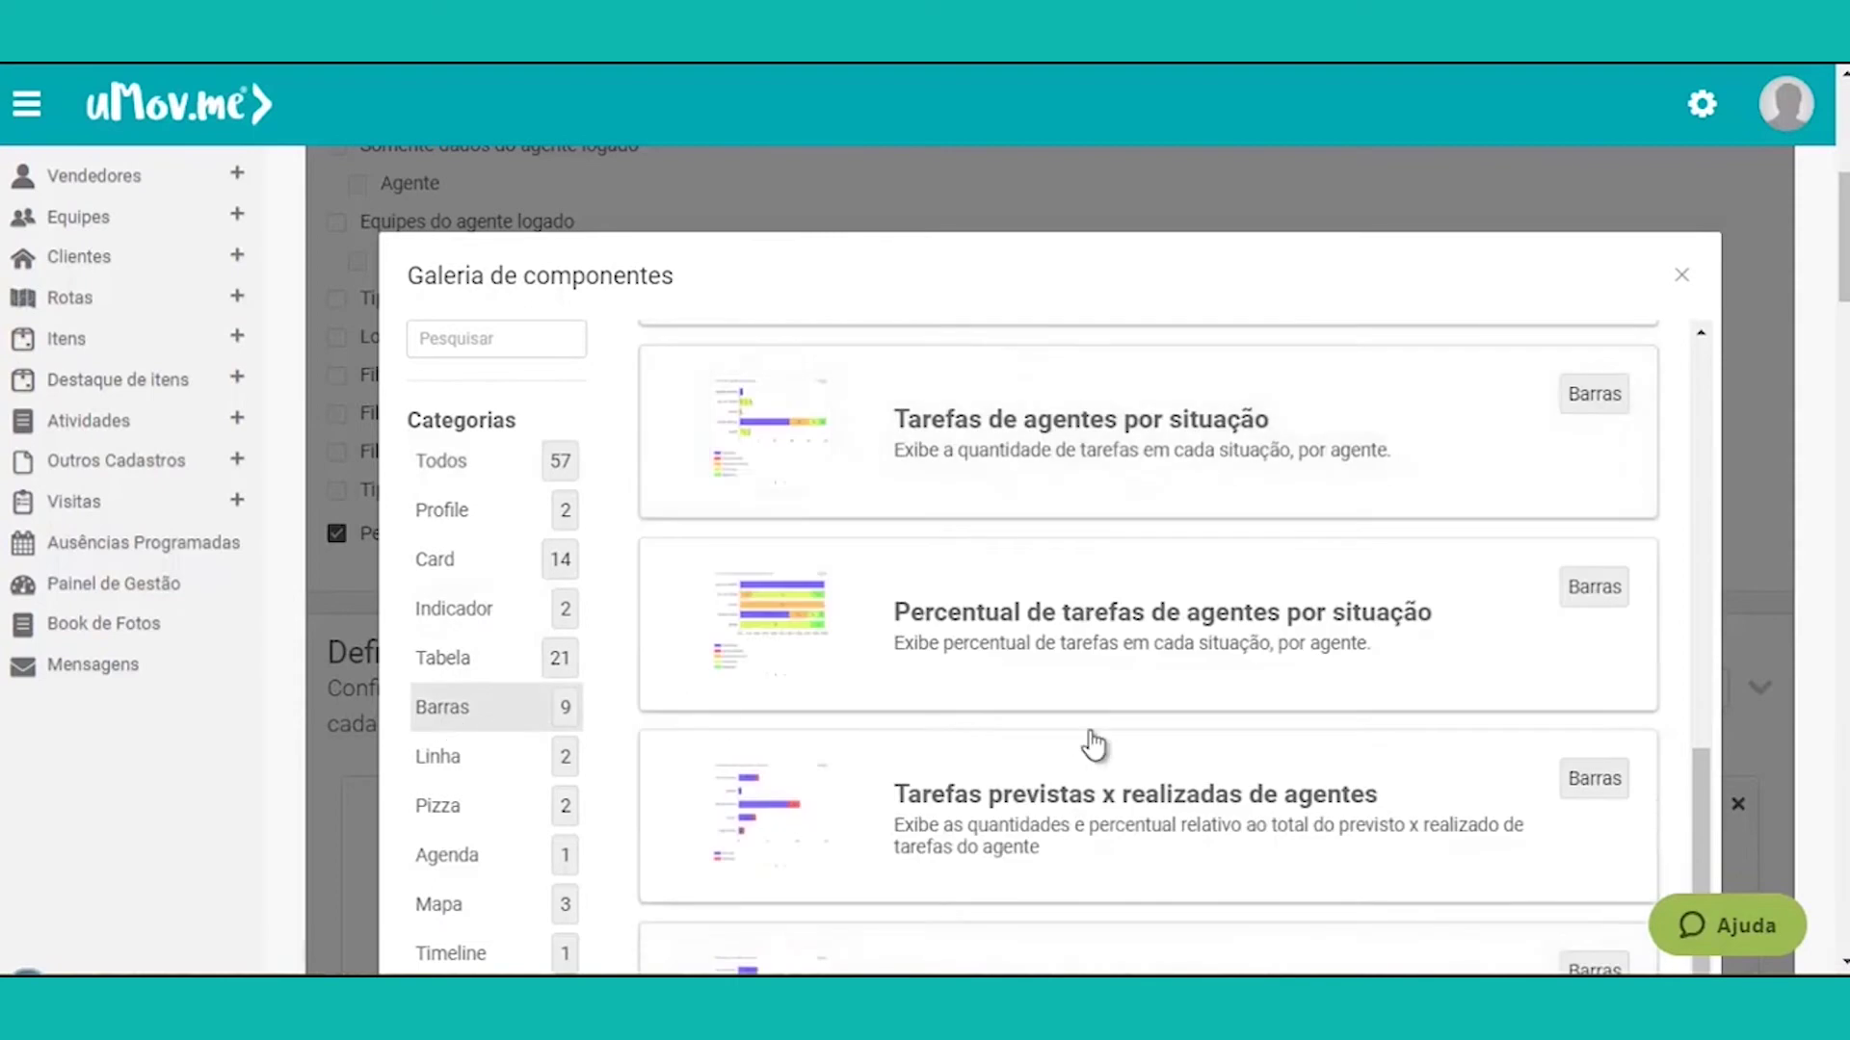
left_click(1050, 631)
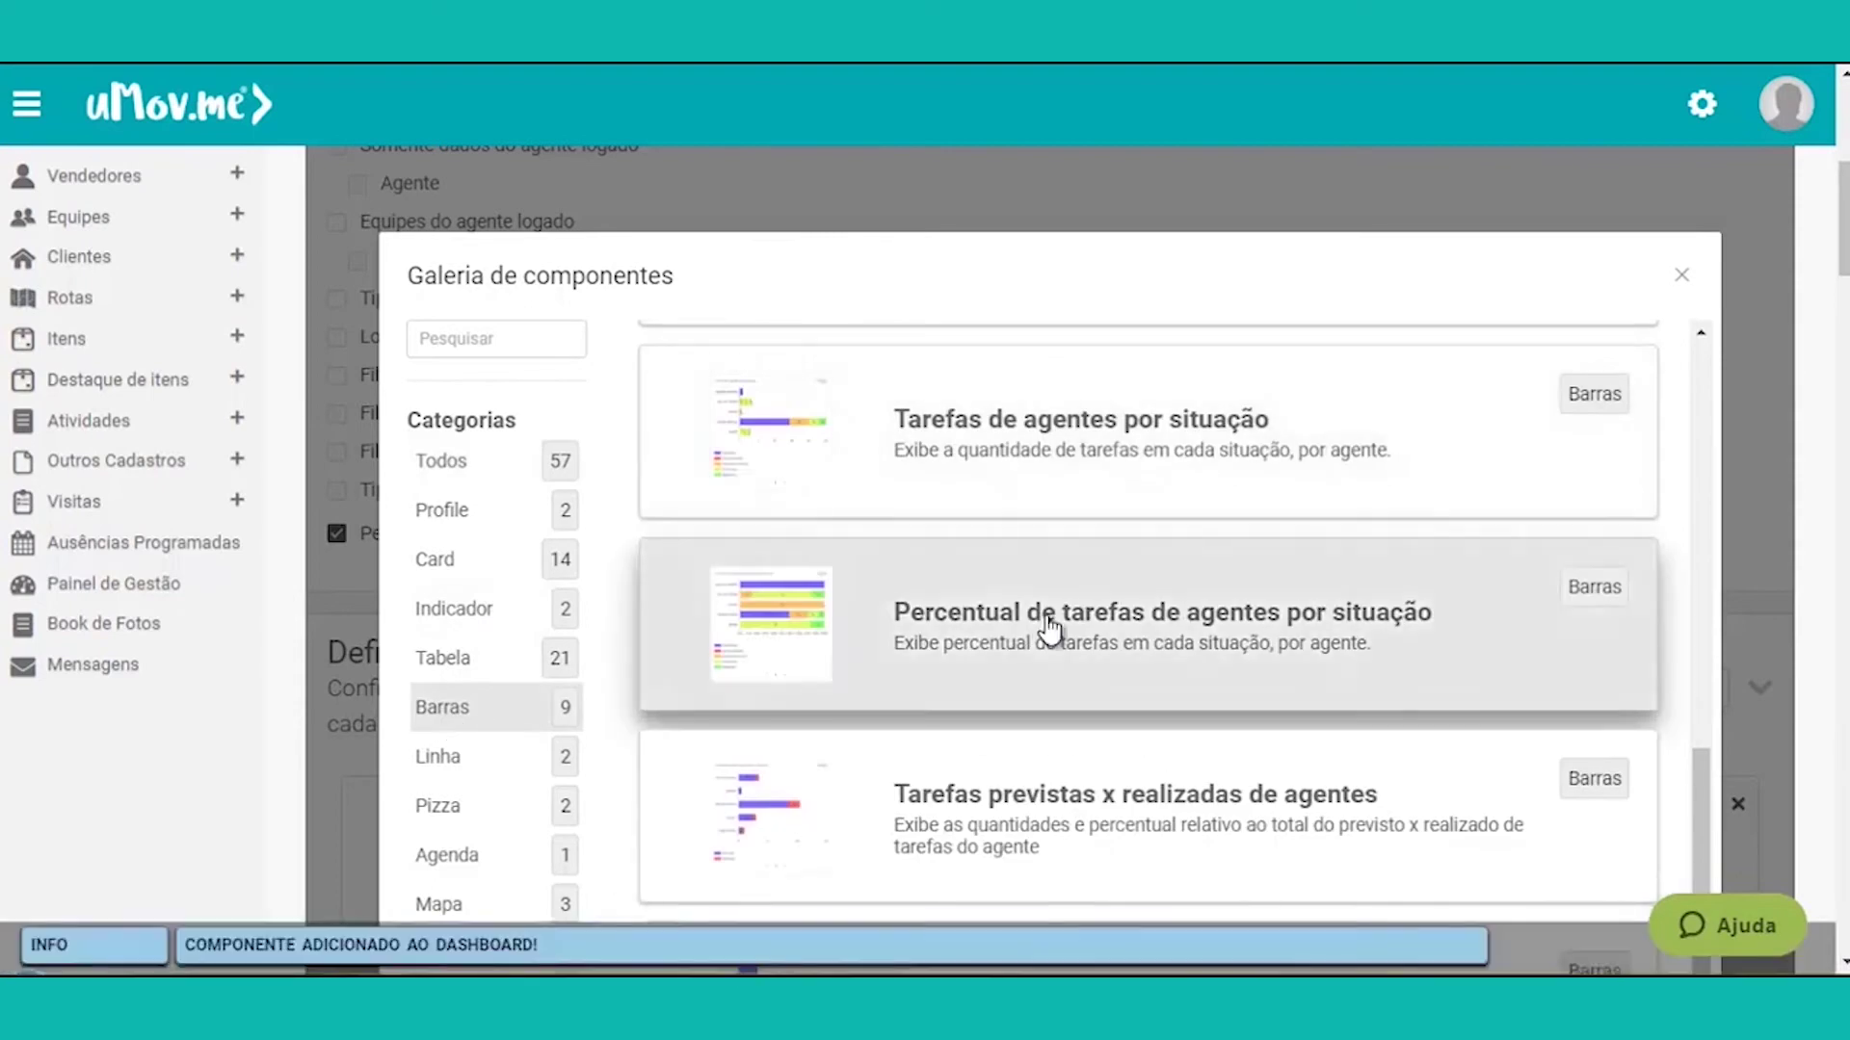
left_click(453, 760)
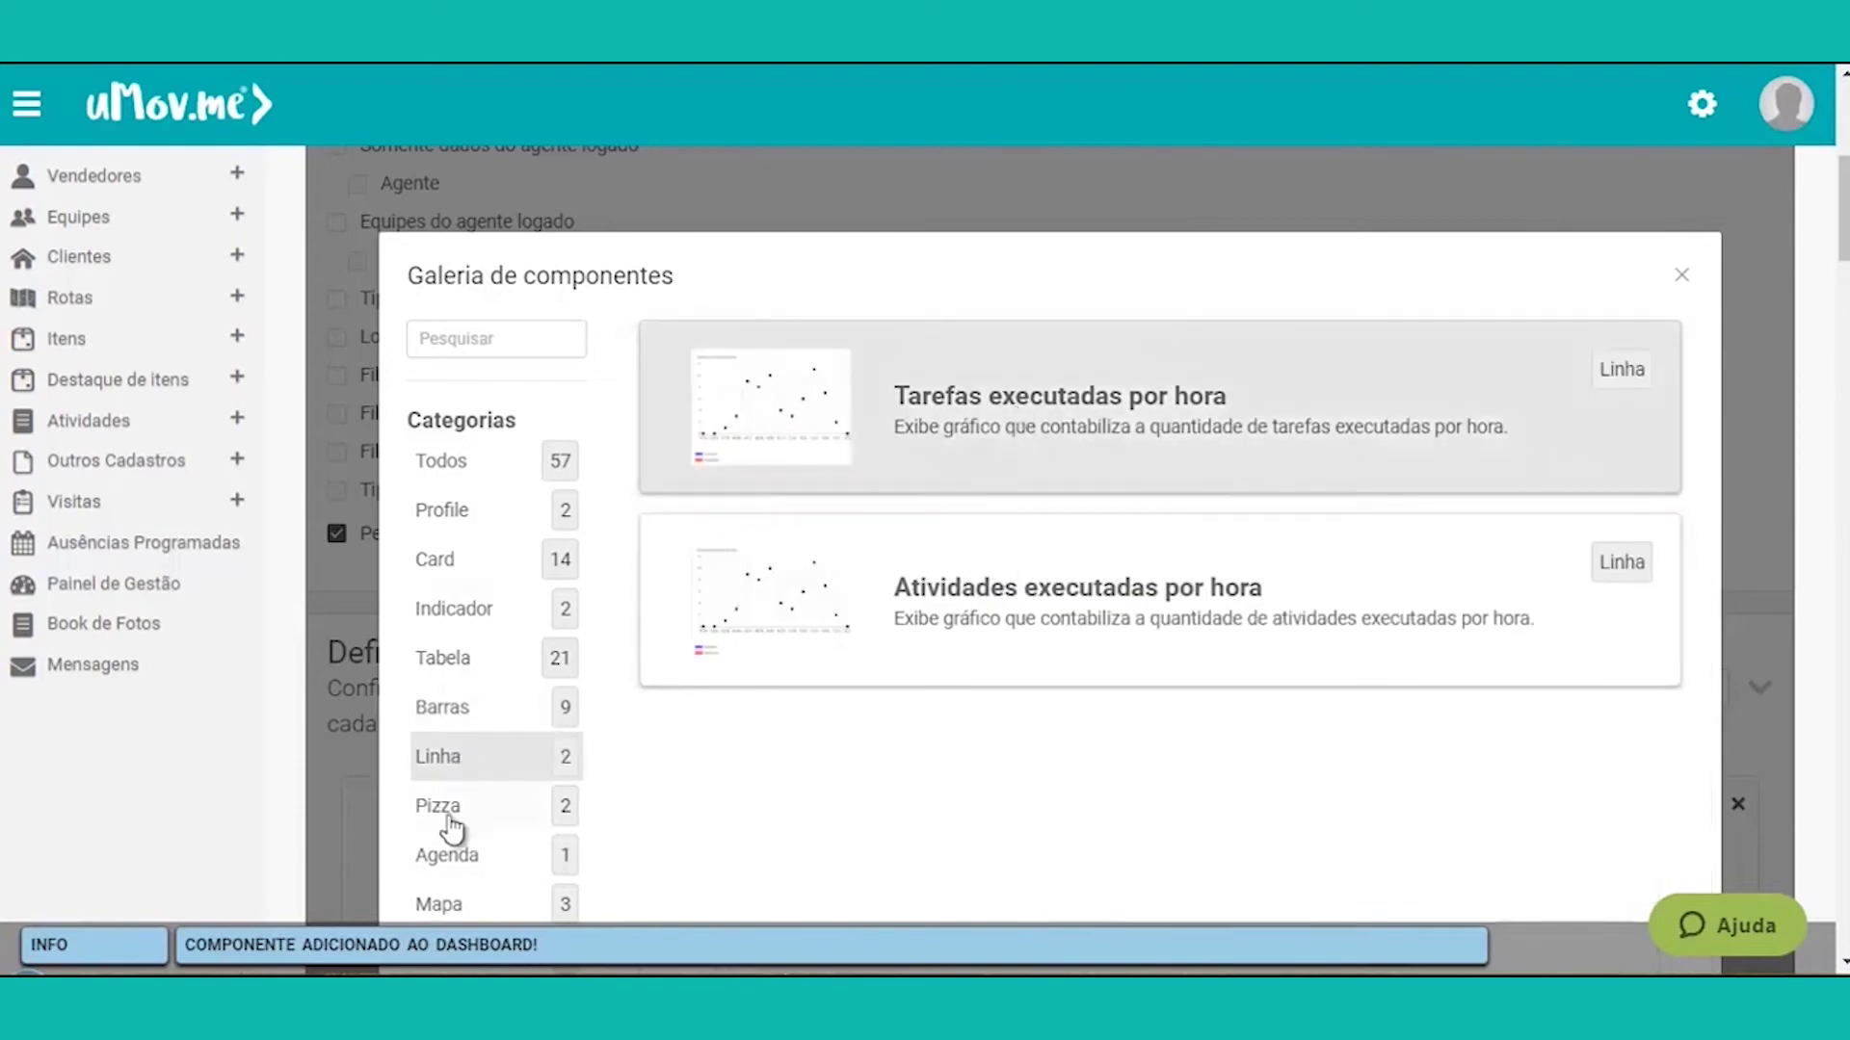
Step: Add the Tarefas por situação pie chart to the dashboard, and view the Agenda category of the gallery
left_click(487, 809)
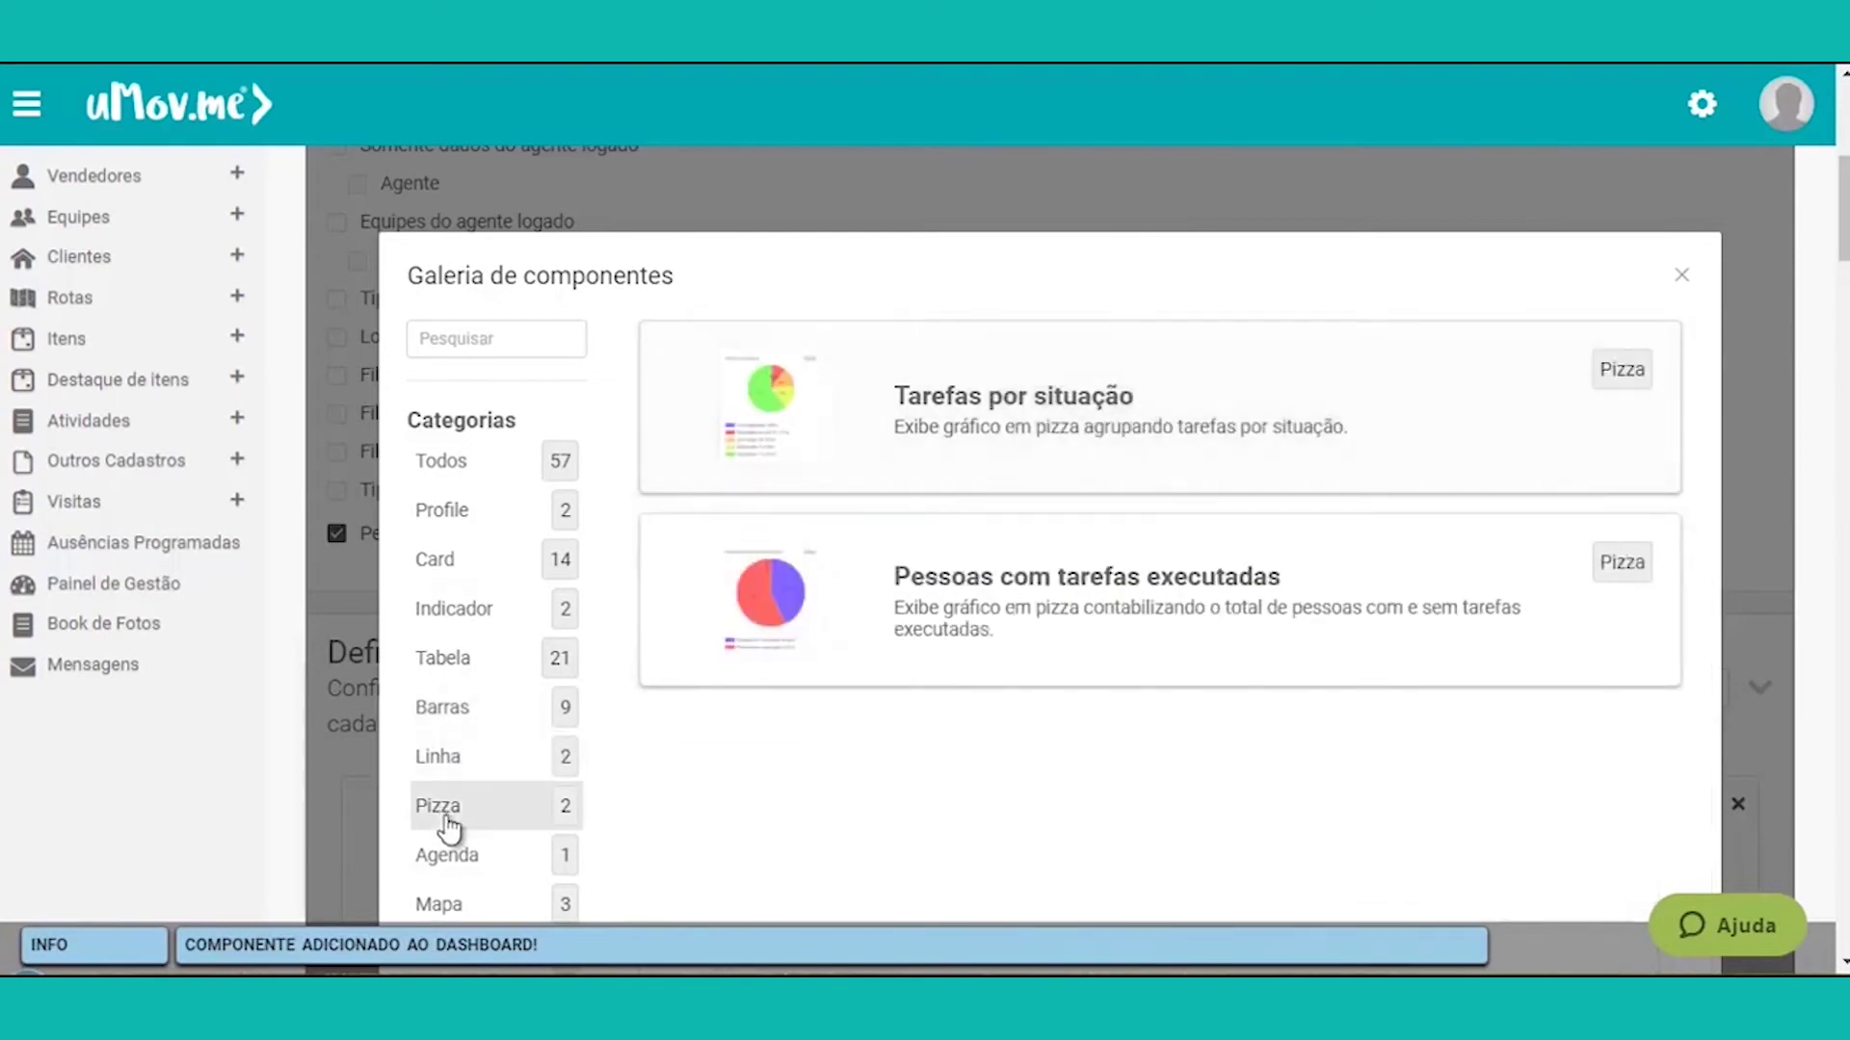
left_click(1012, 436)
scroll(525, 722, "down", 3)
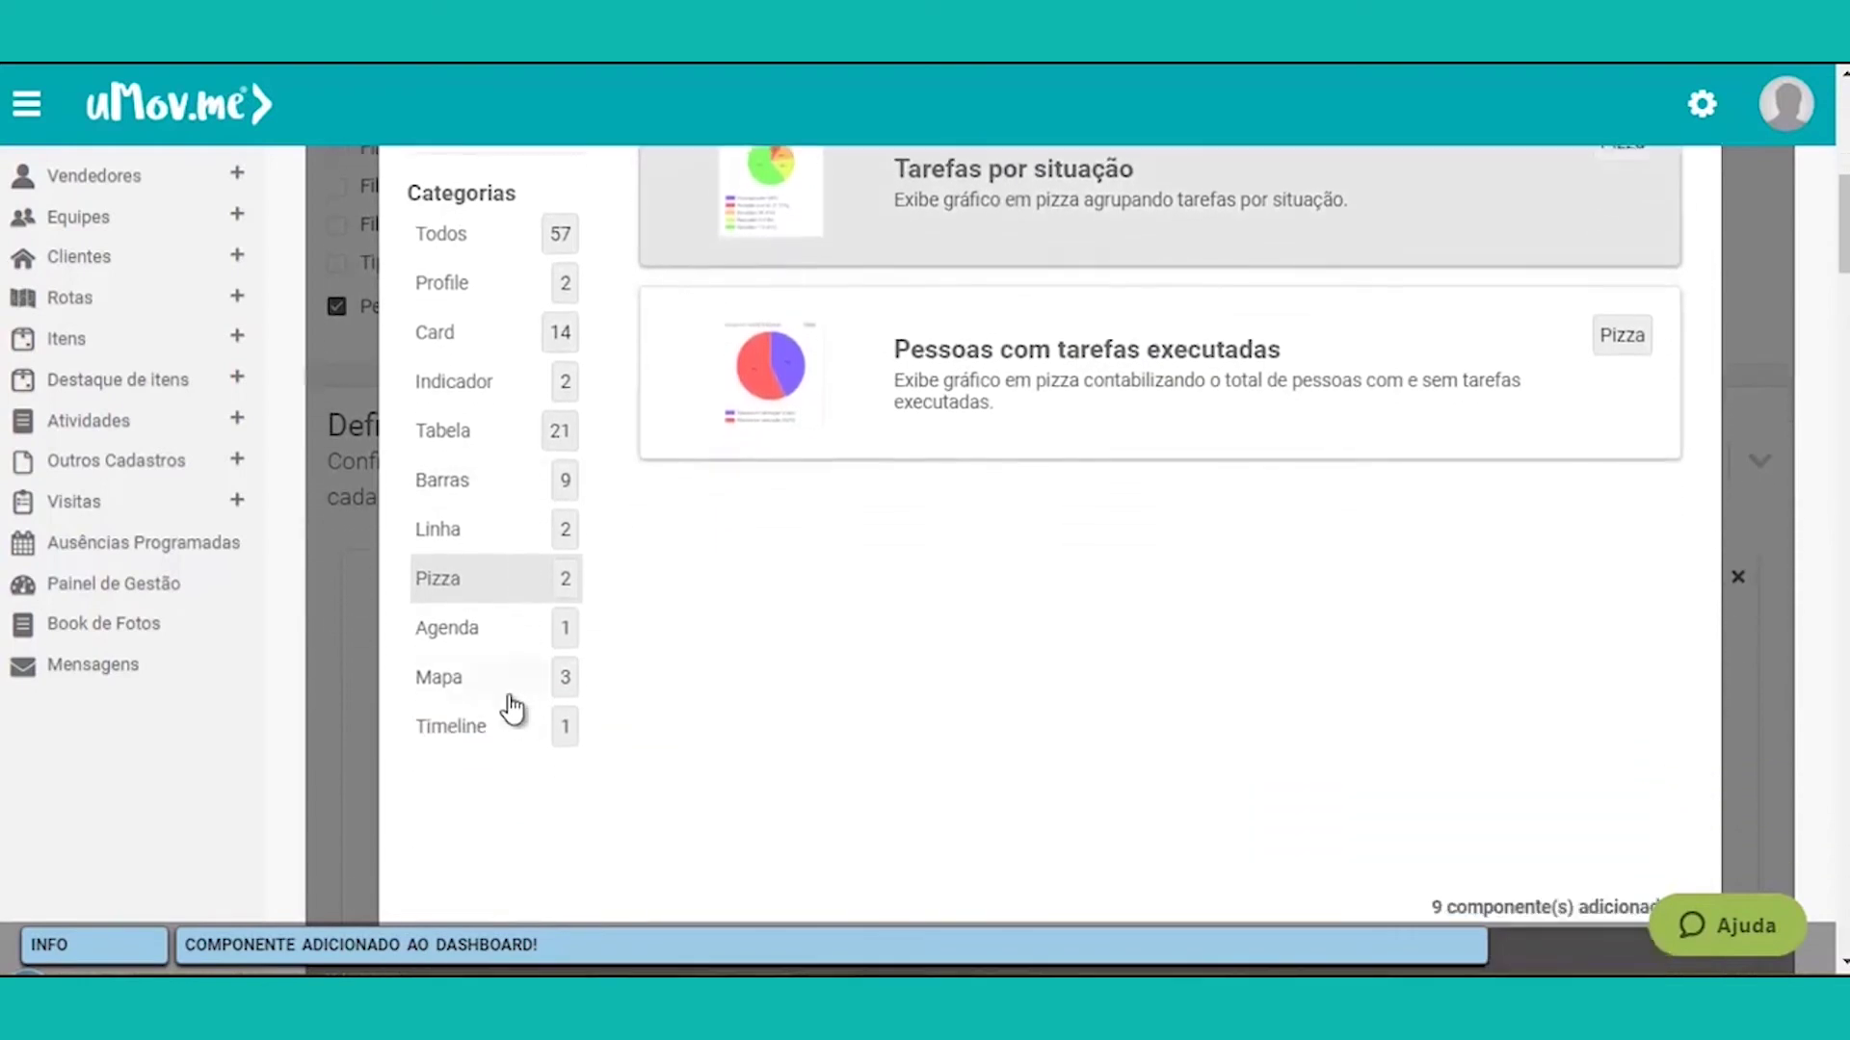
left_click(449, 636)
scroll(1103, 648, "up", 3)
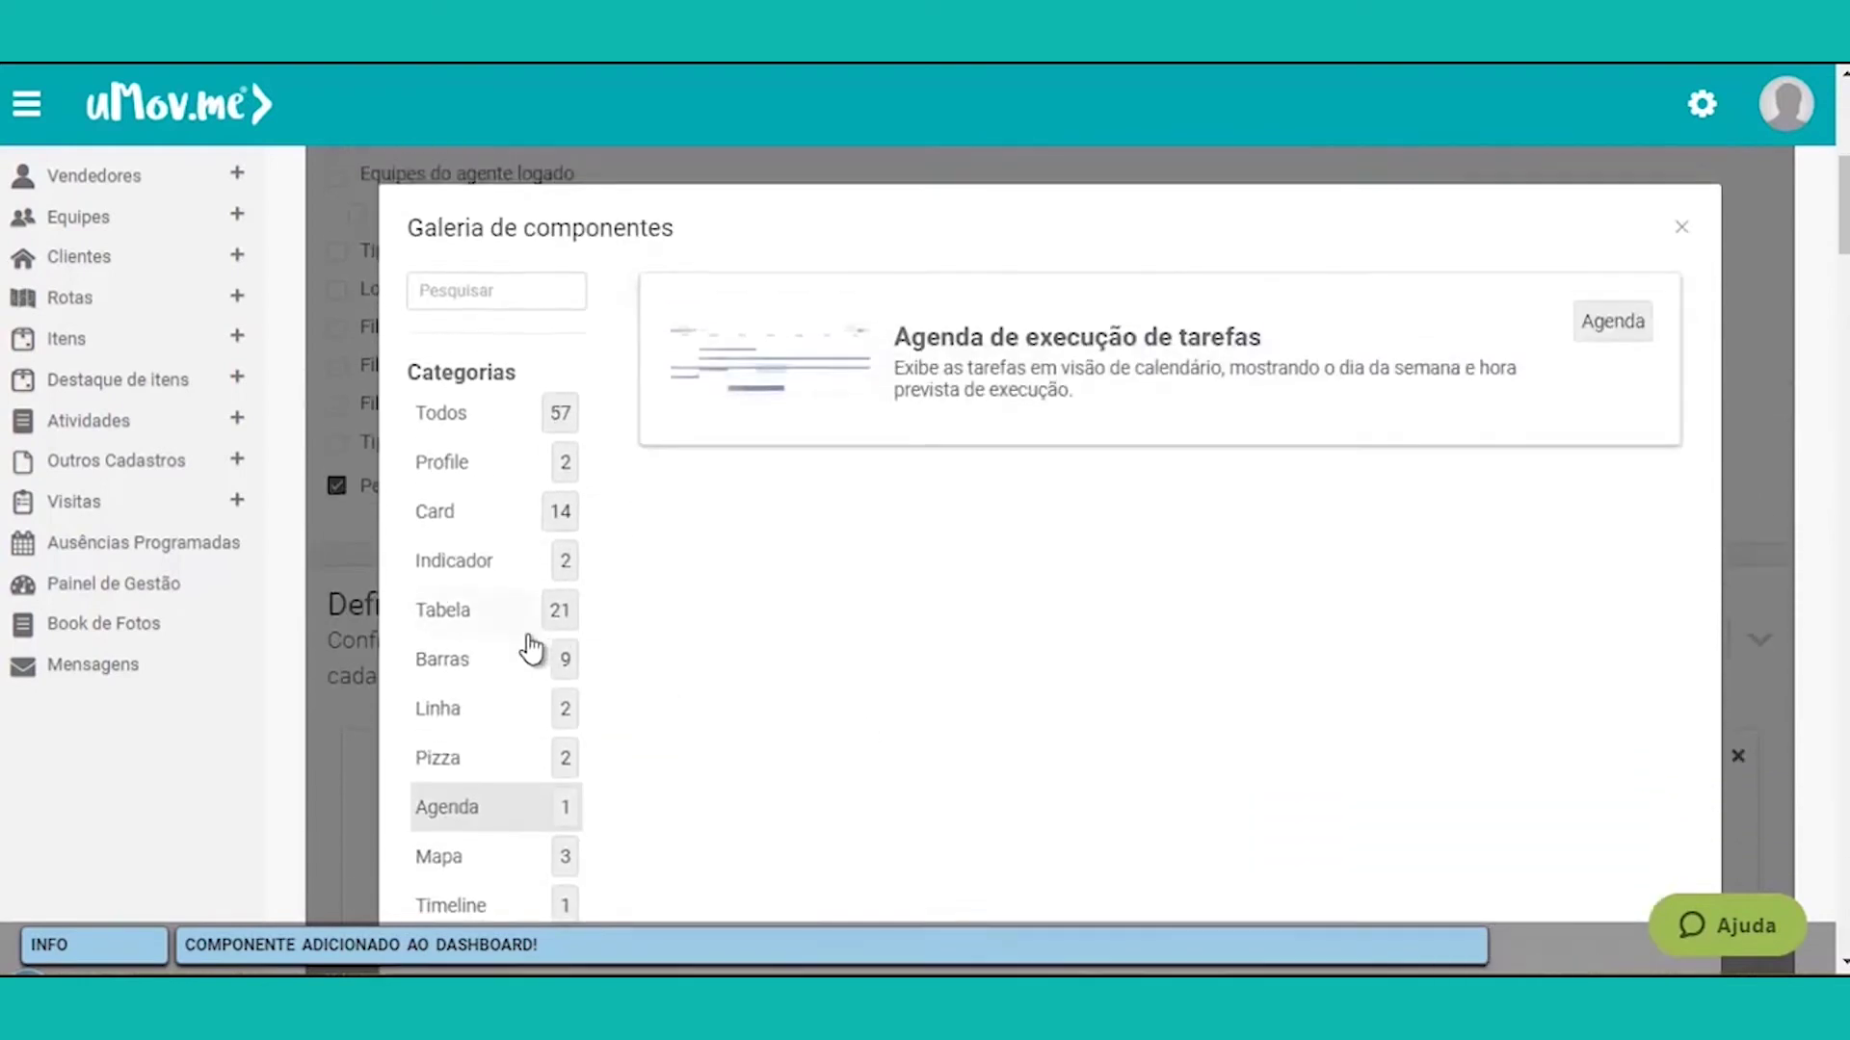
Step: Add the Última posição das pessoas map component to the dashboard
scroll(491, 693, "down", 2)
left_click(445, 727)
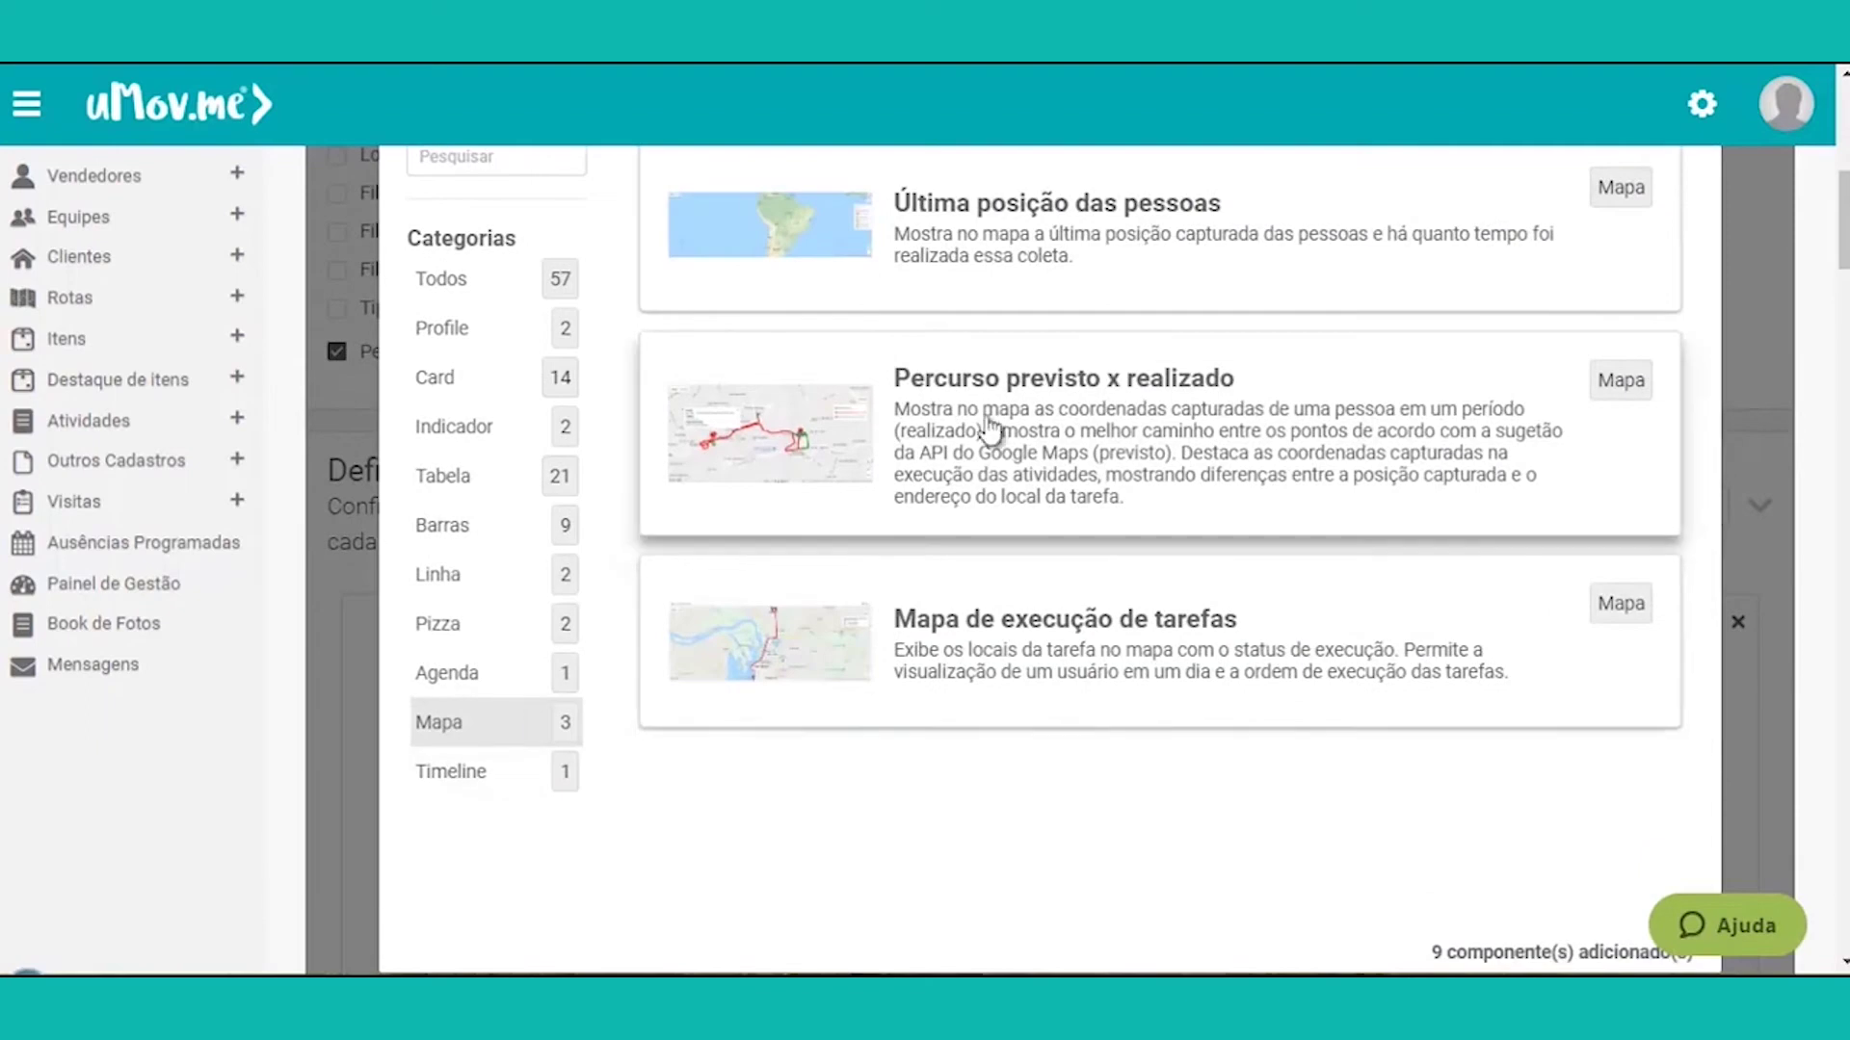
scroll(1006, 386, "up", 1)
left_click(1049, 273)
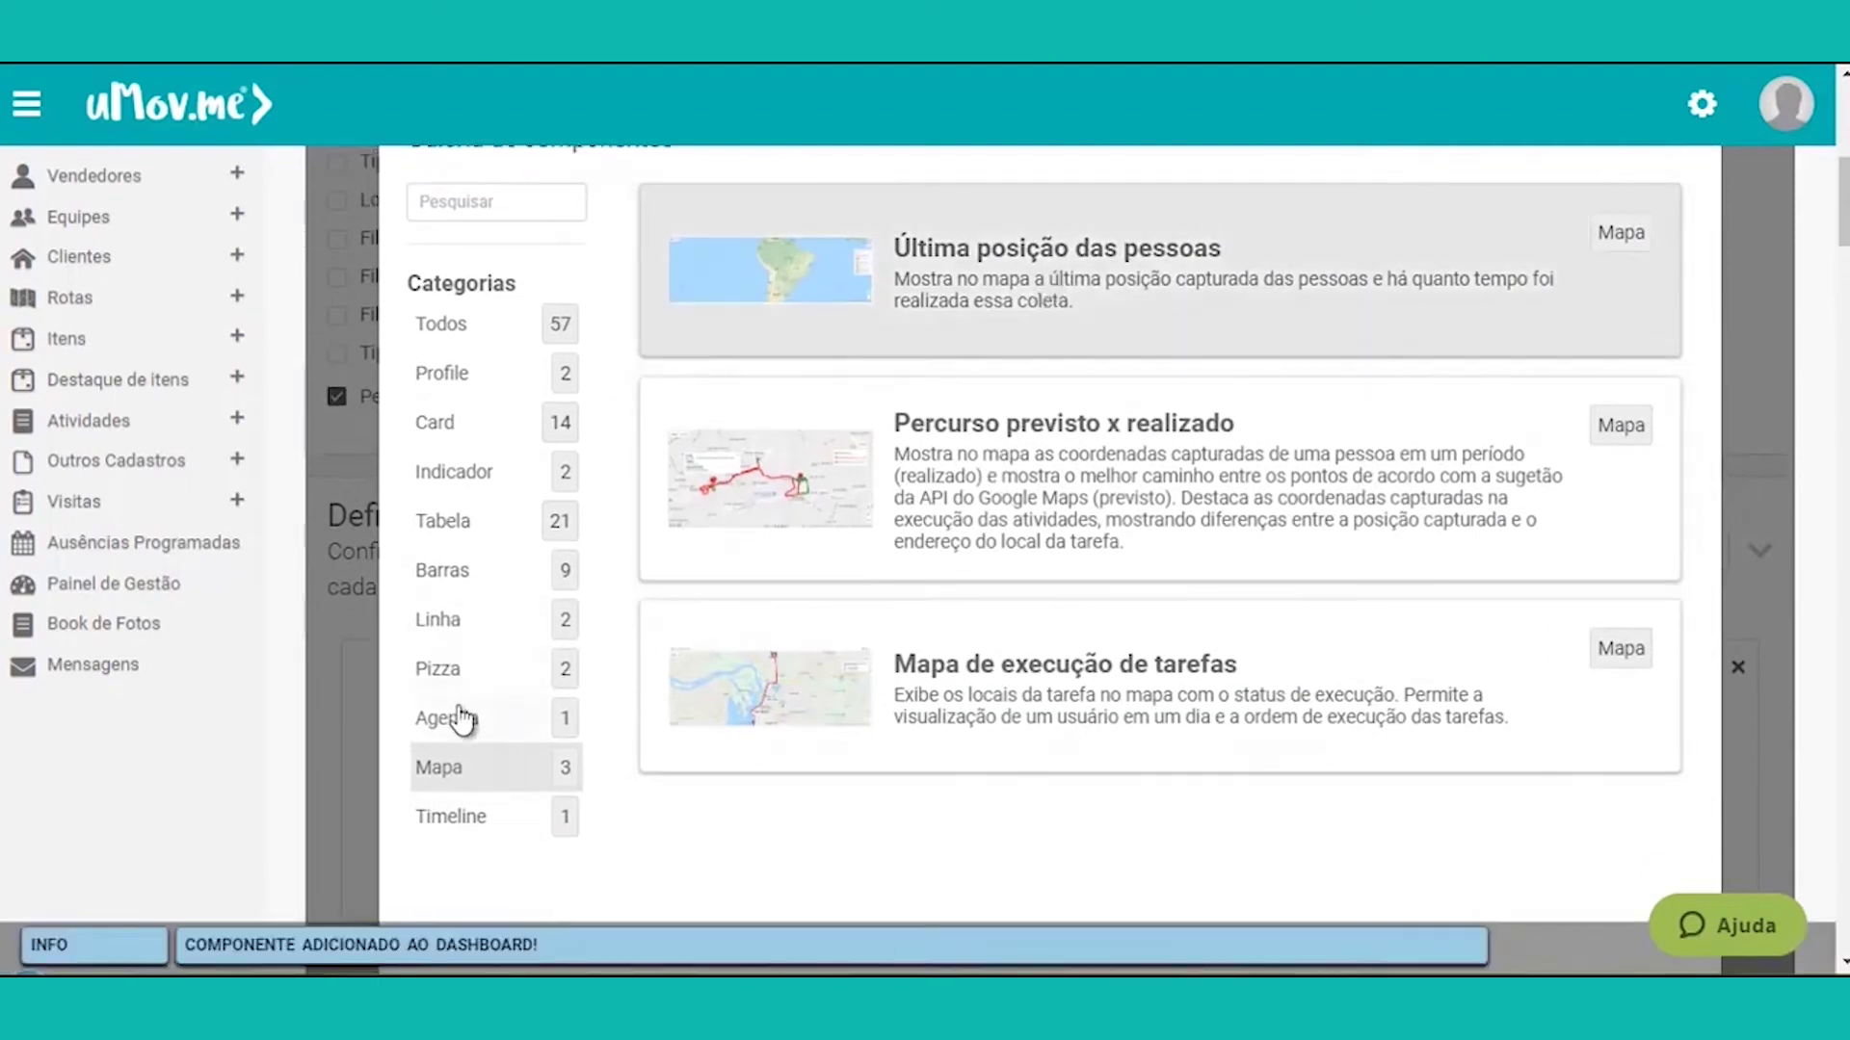
Step: Add the Linha do tempo de execução timeline to the dashboard, return to the list of all components and close the gallery
left_click(451, 819)
scroll(1085, 459, "up", 2)
left_click(937, 392)
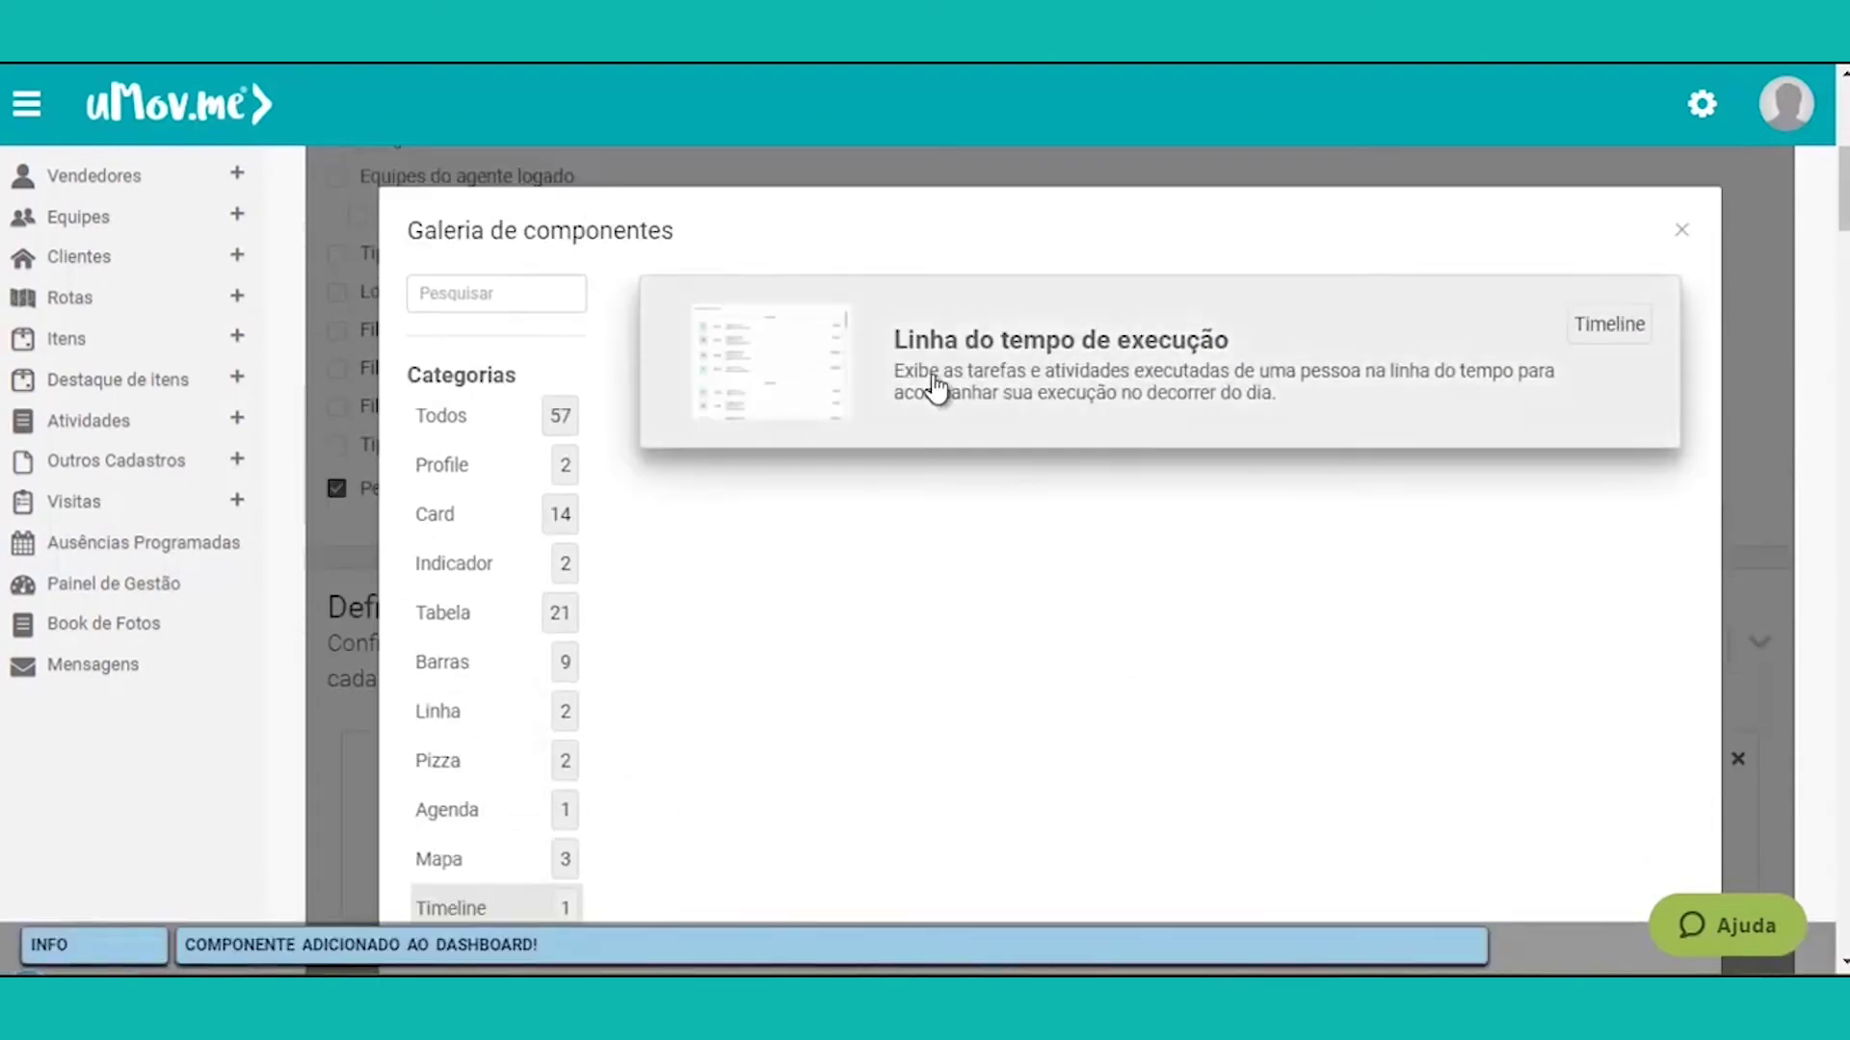
left_click(453, 418)
left_click_drag(1714, 344, 1688, 289)
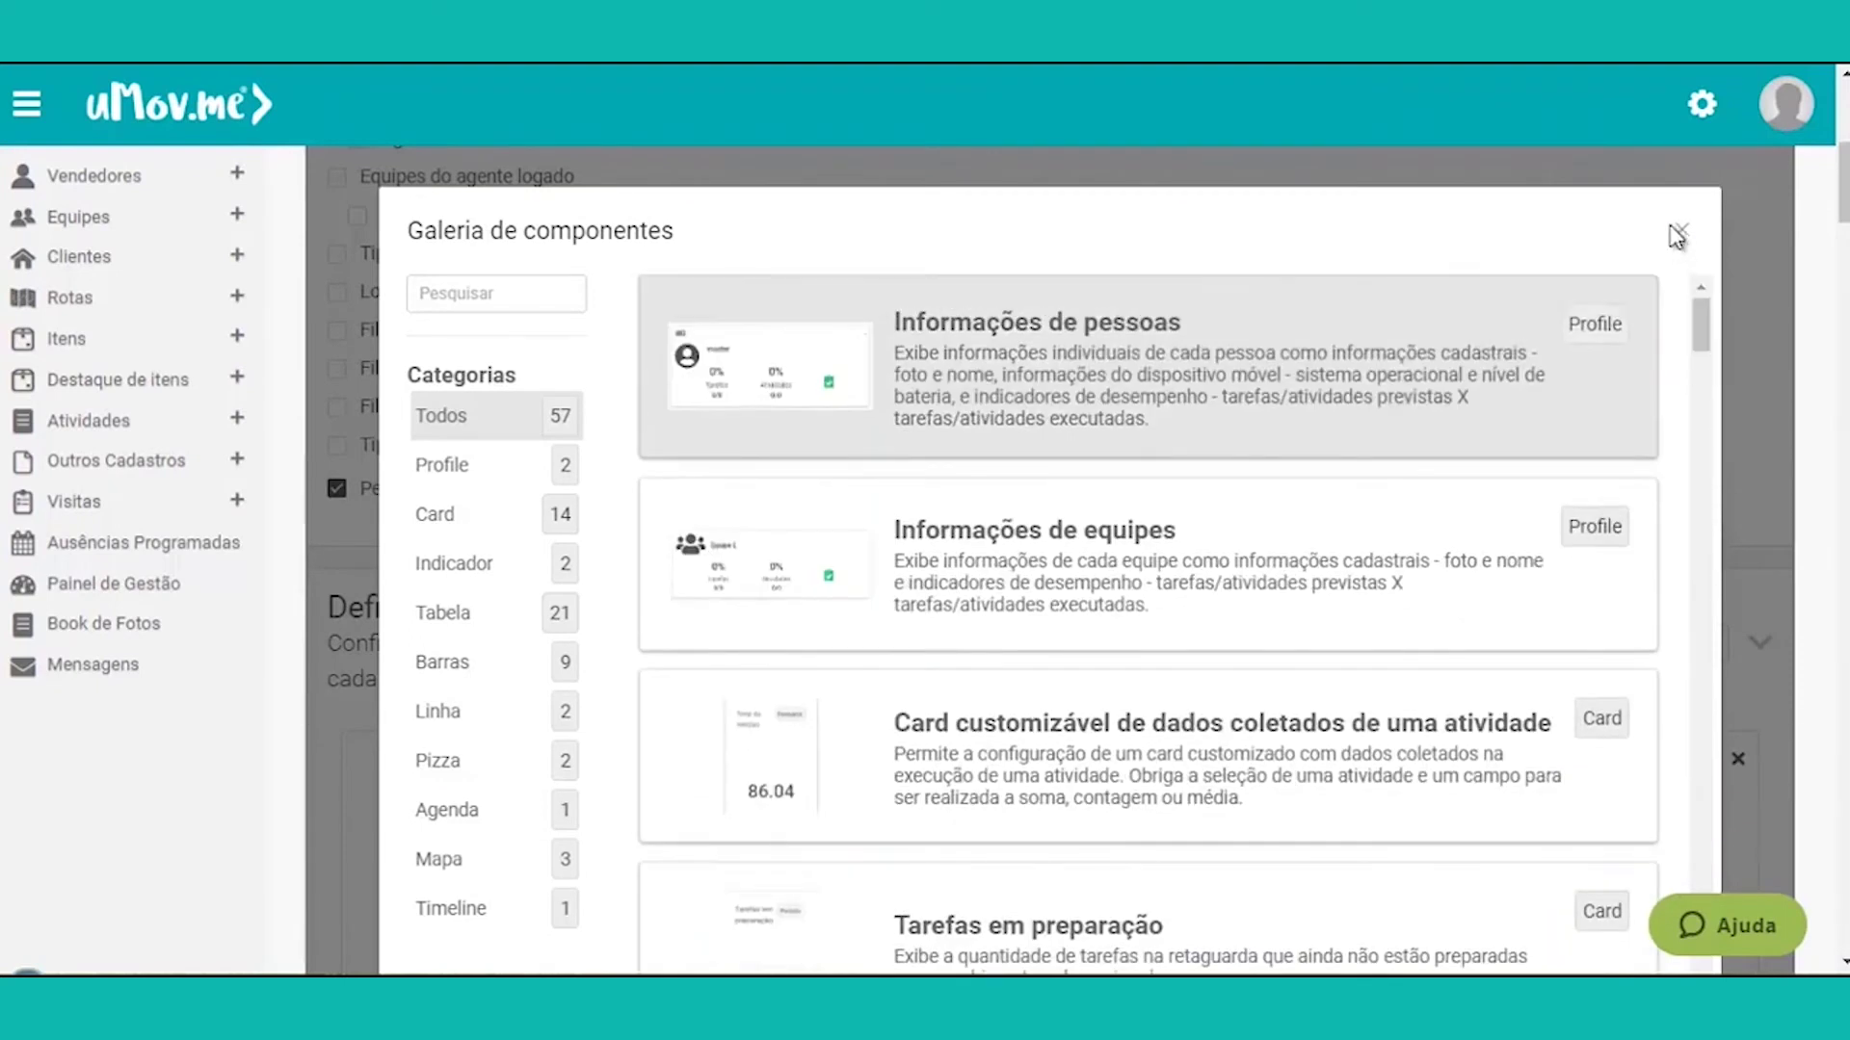
left_click(1681, 233)
Step: Examine the layout of the added components, from the Informações de pessoas profile to the Últimas tarefas retornadas table
scroll(1029, 241, "down", 4)
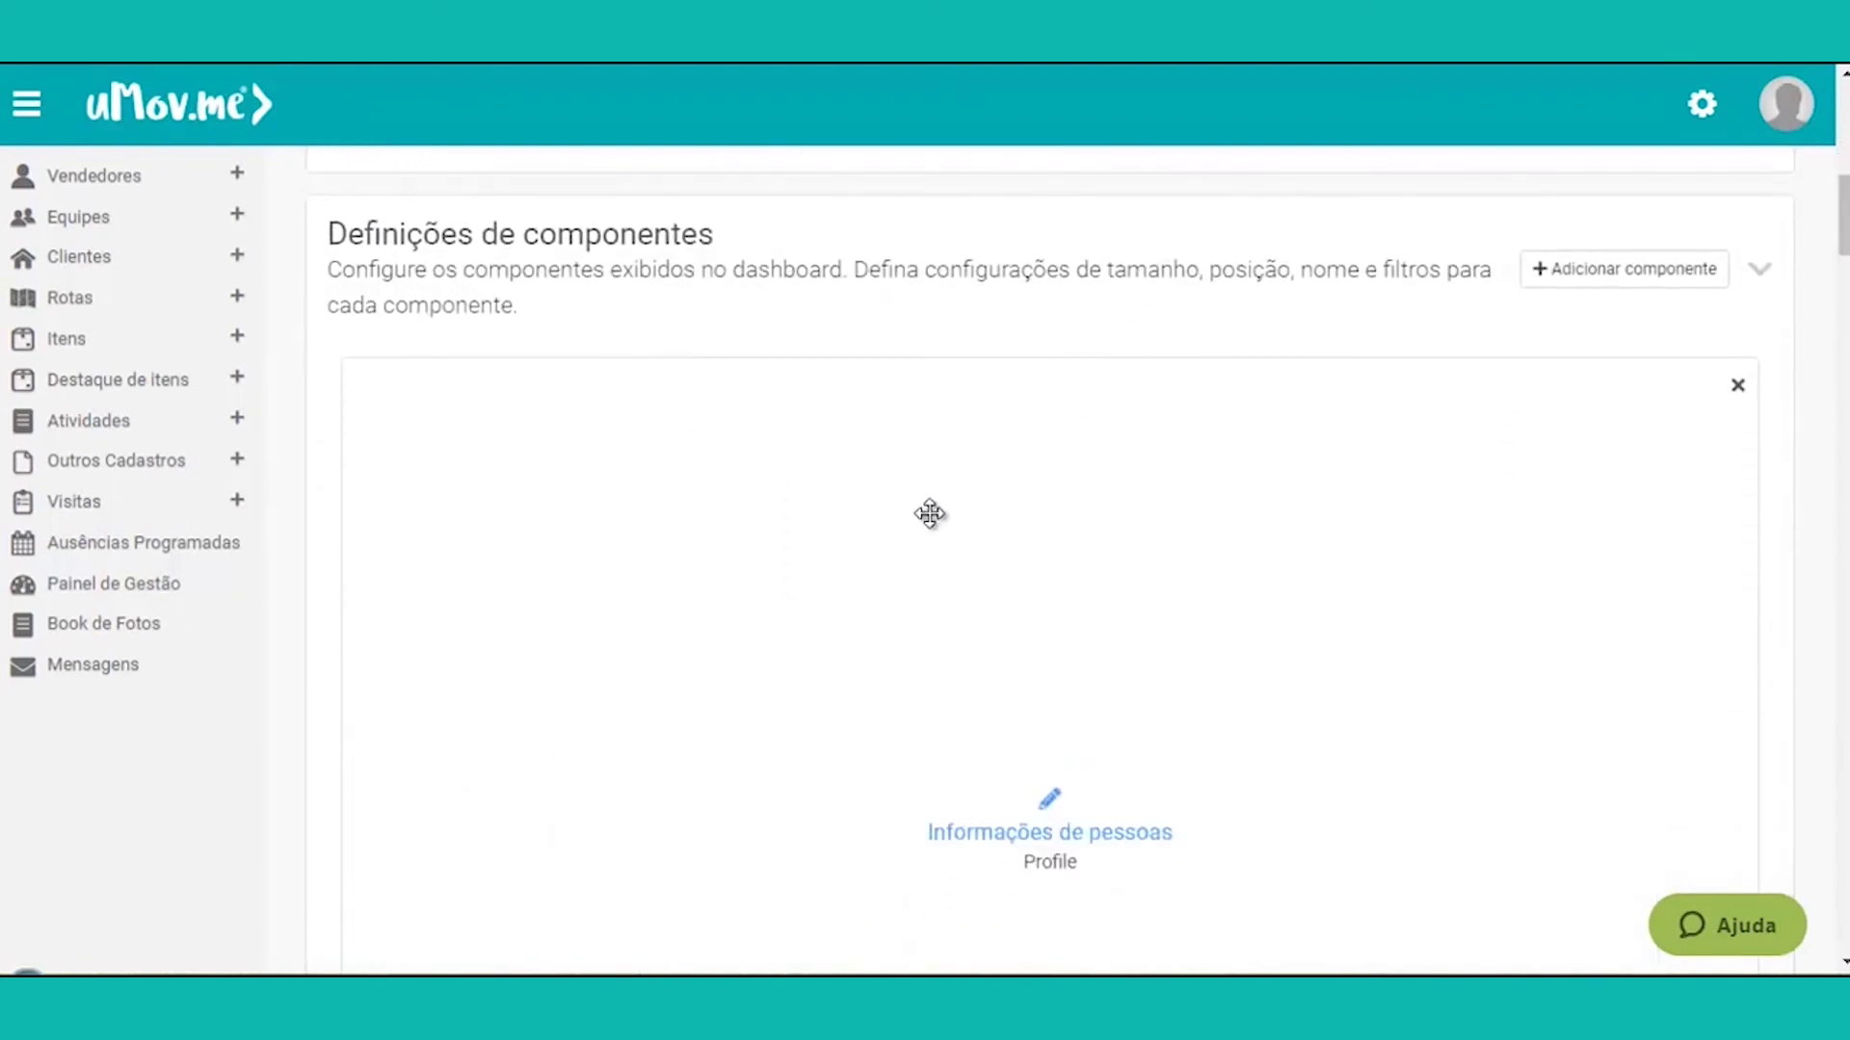
scroll(934, 512, "down", 8)
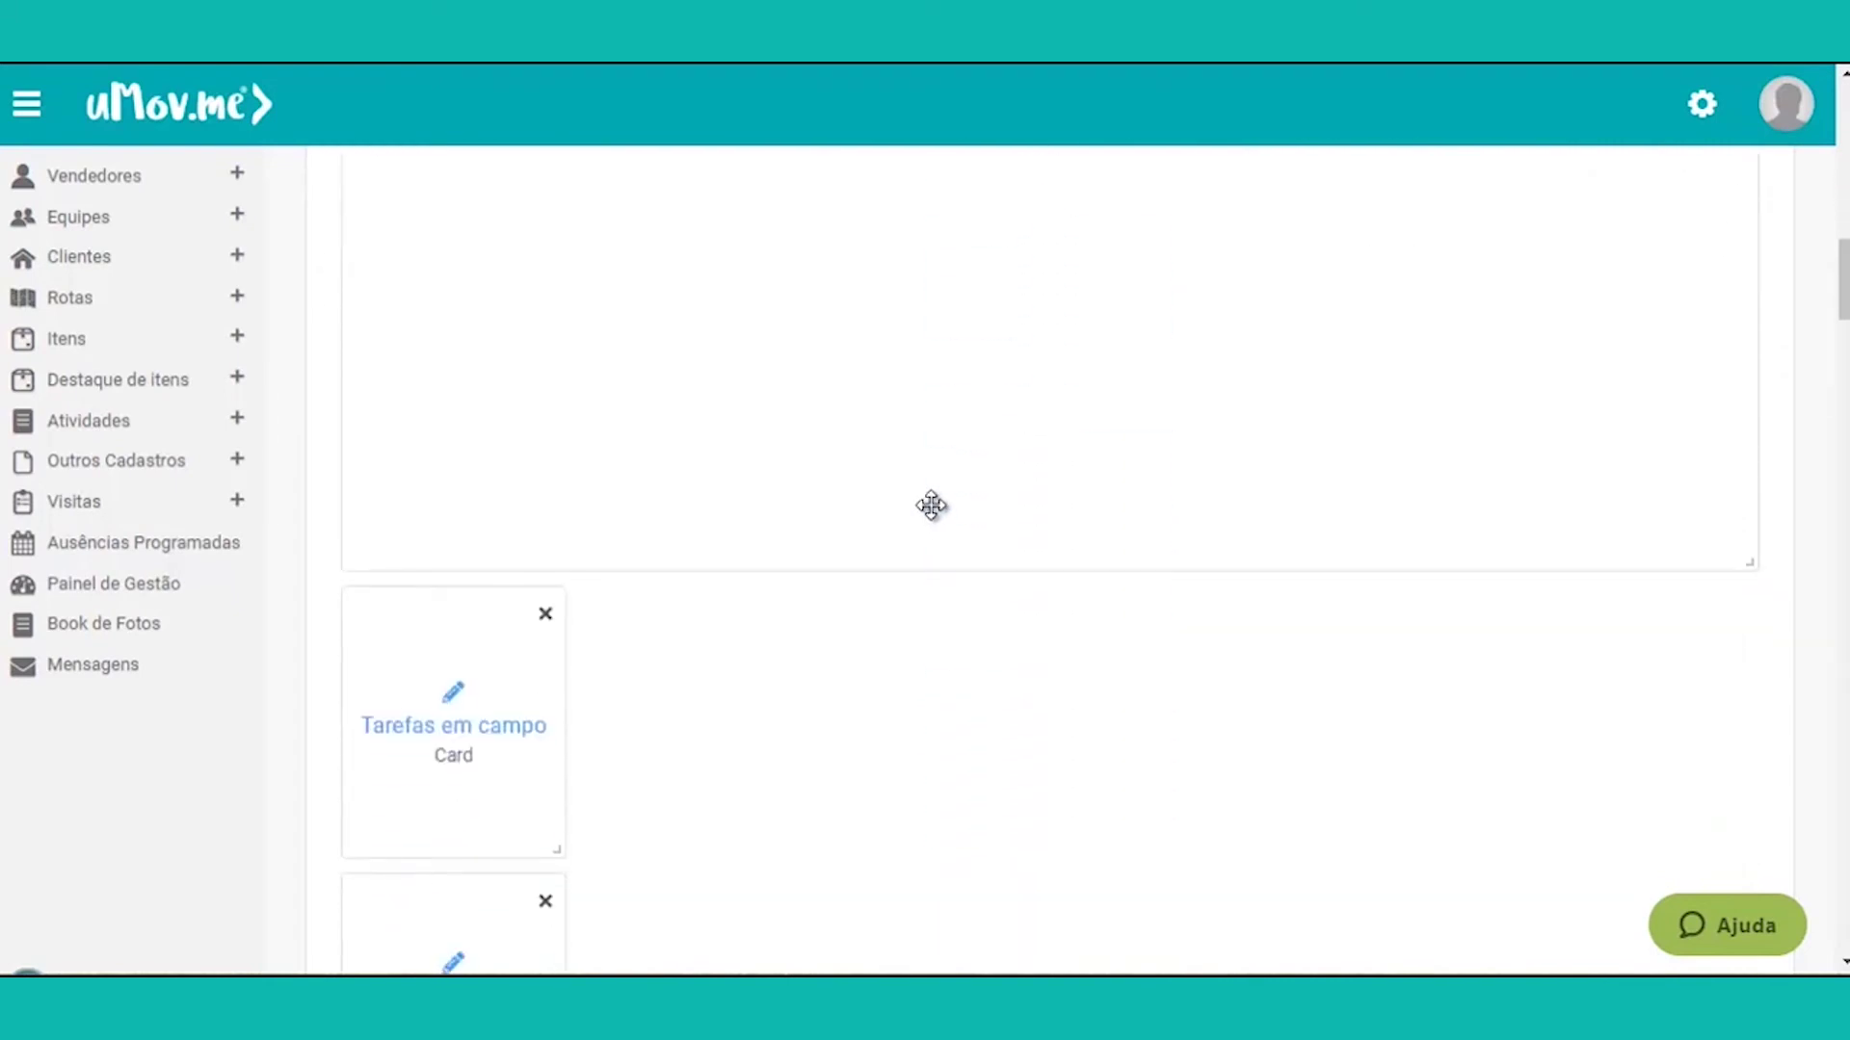
scroll(911, 511, "down", 1)
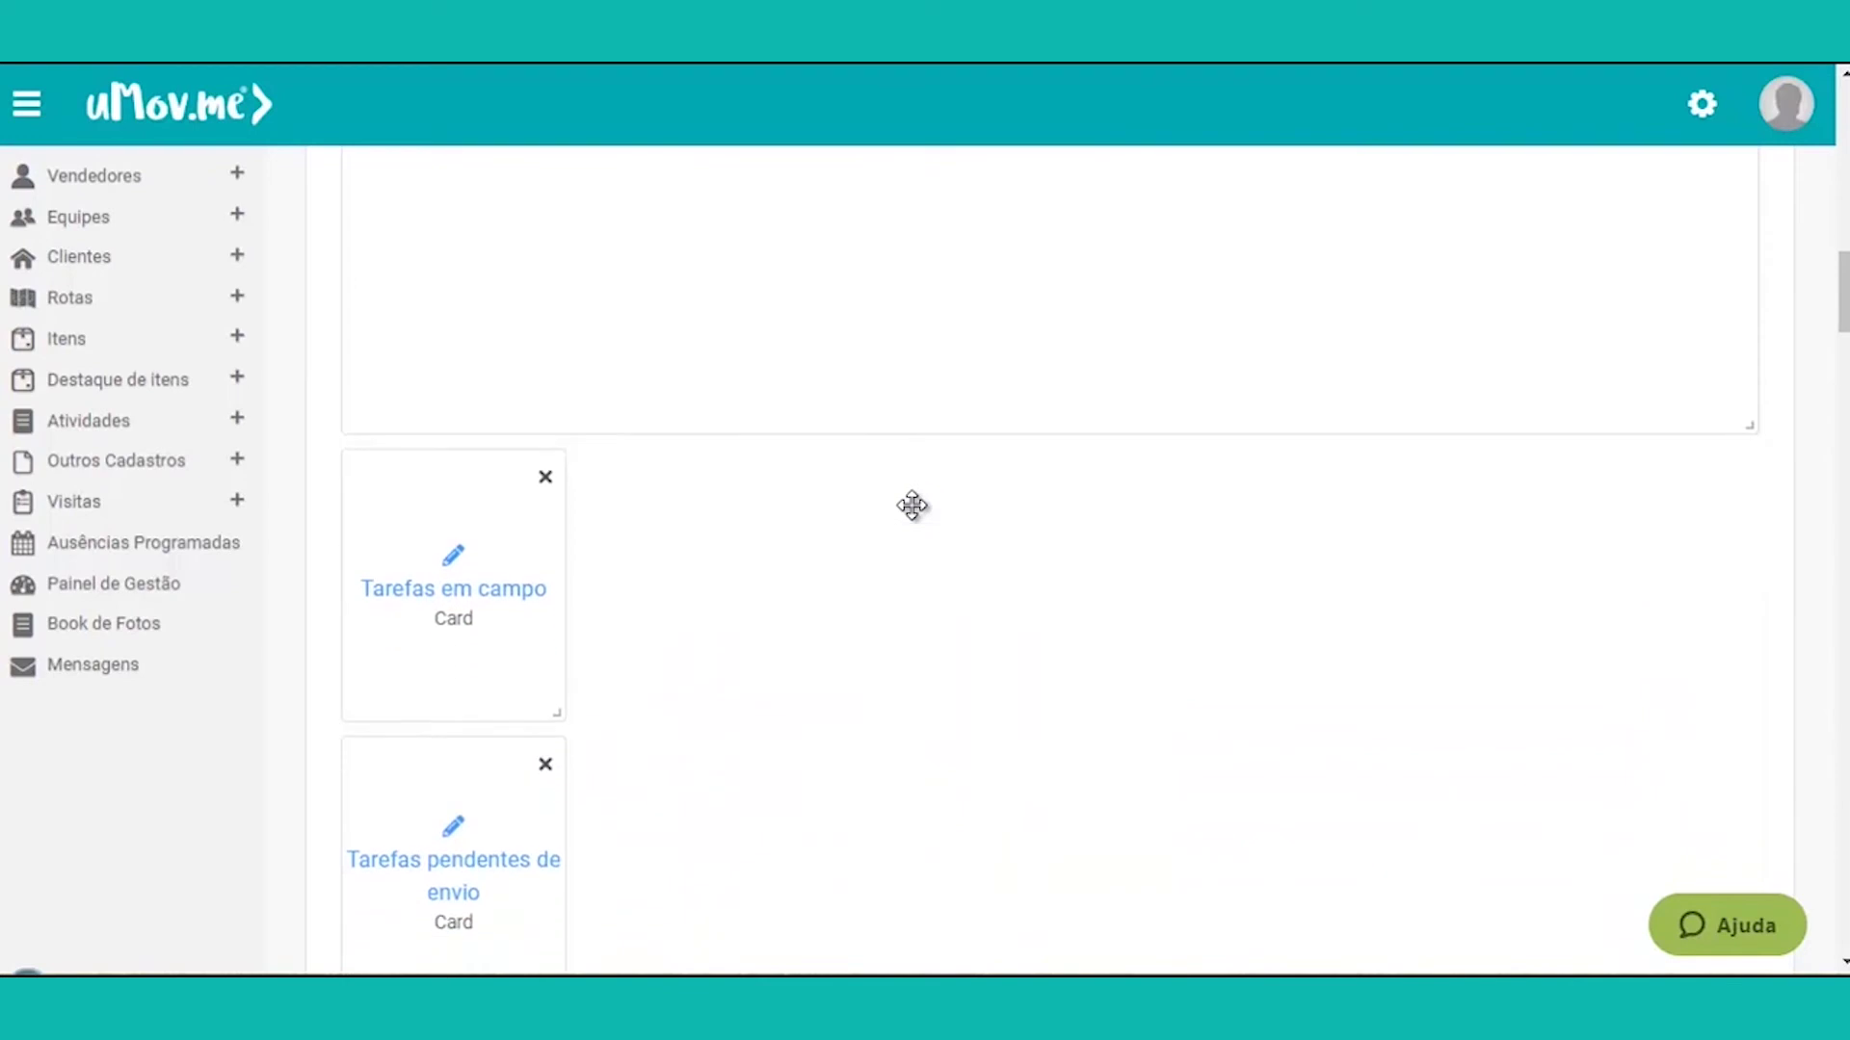
scroll(912, 506, "up", 9)
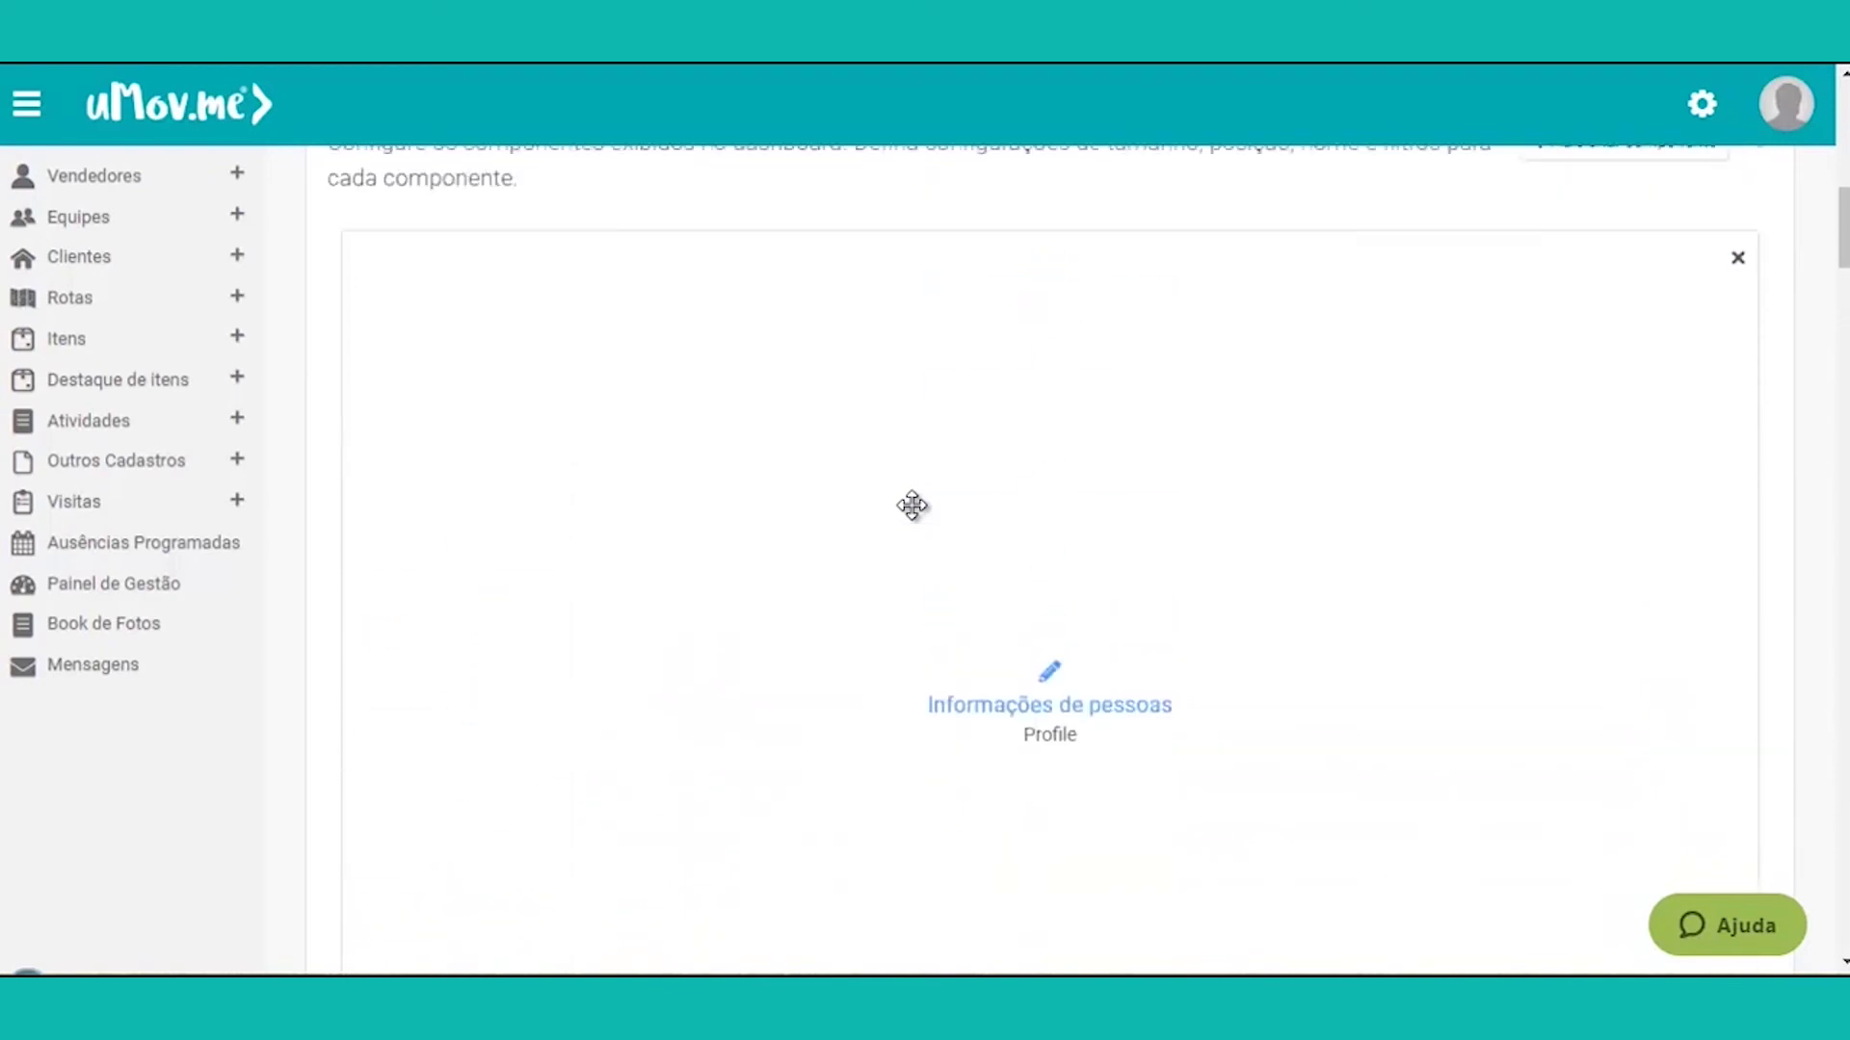
scroll(1376, 550, "down", 5)
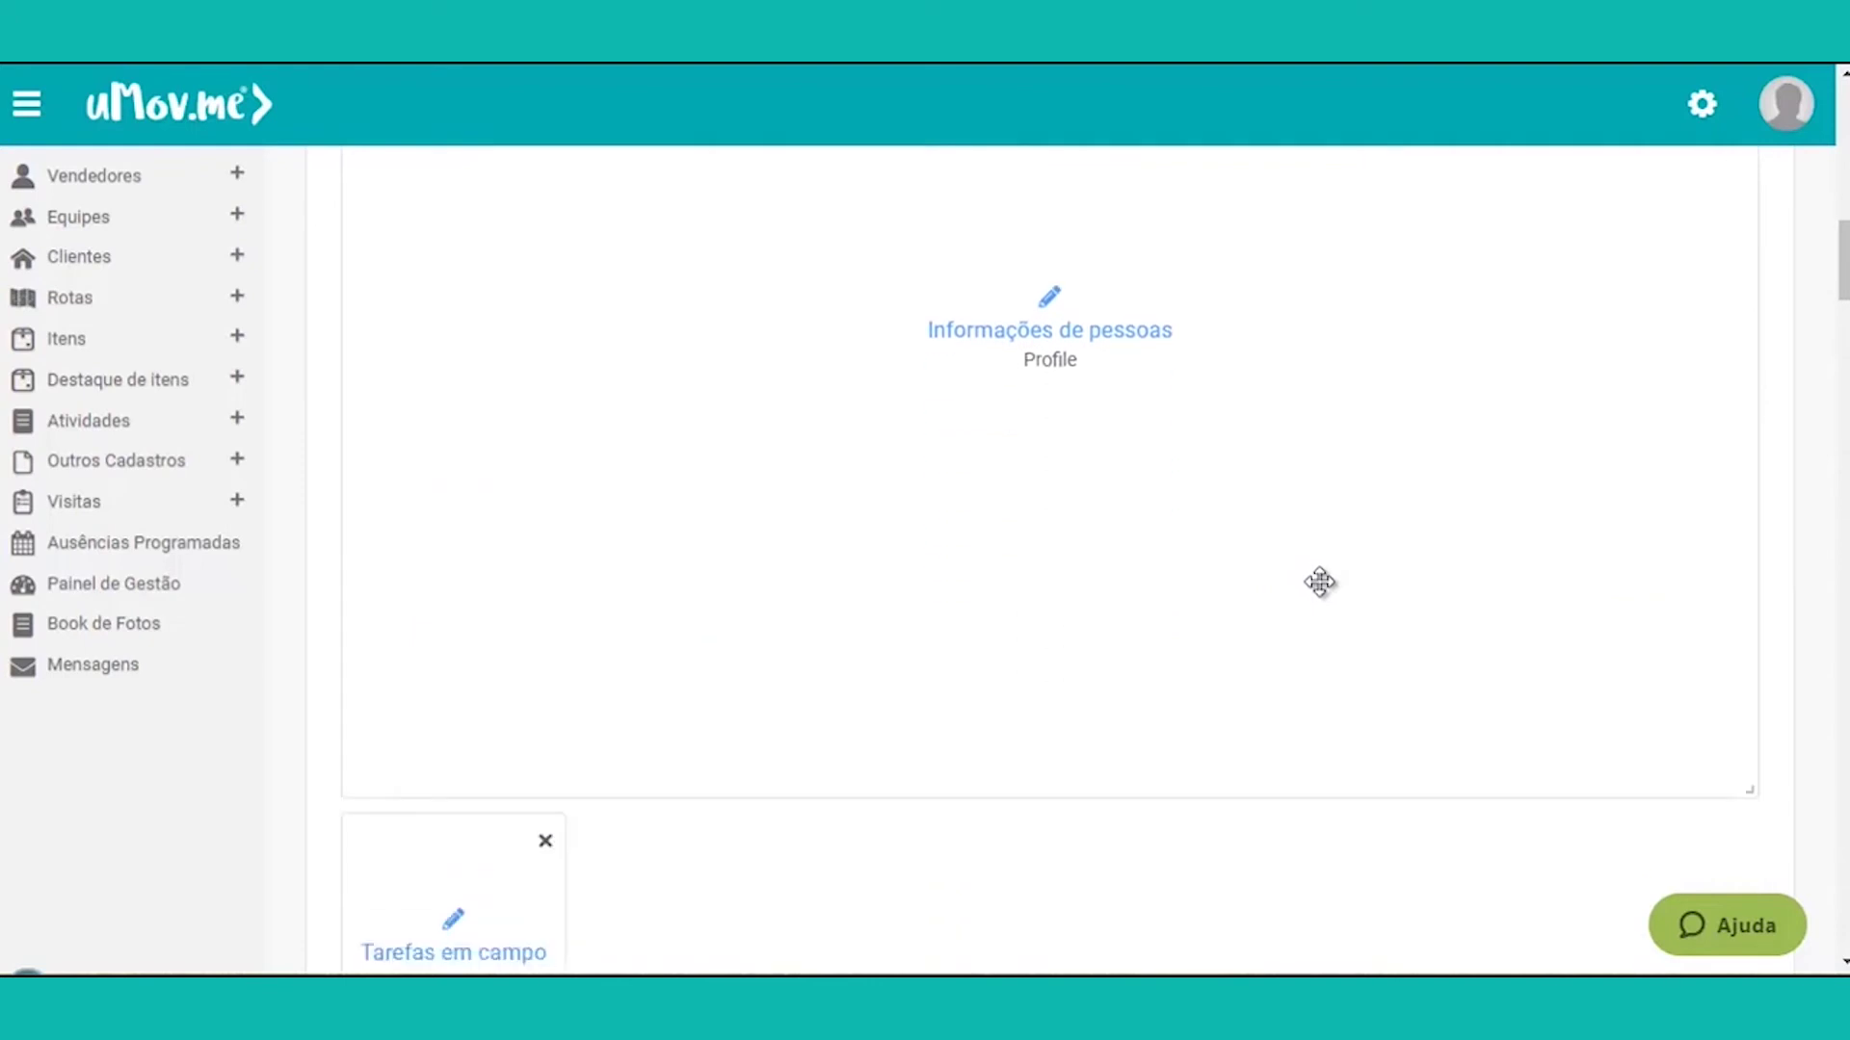
scroll(1243, 549, "up", 3)
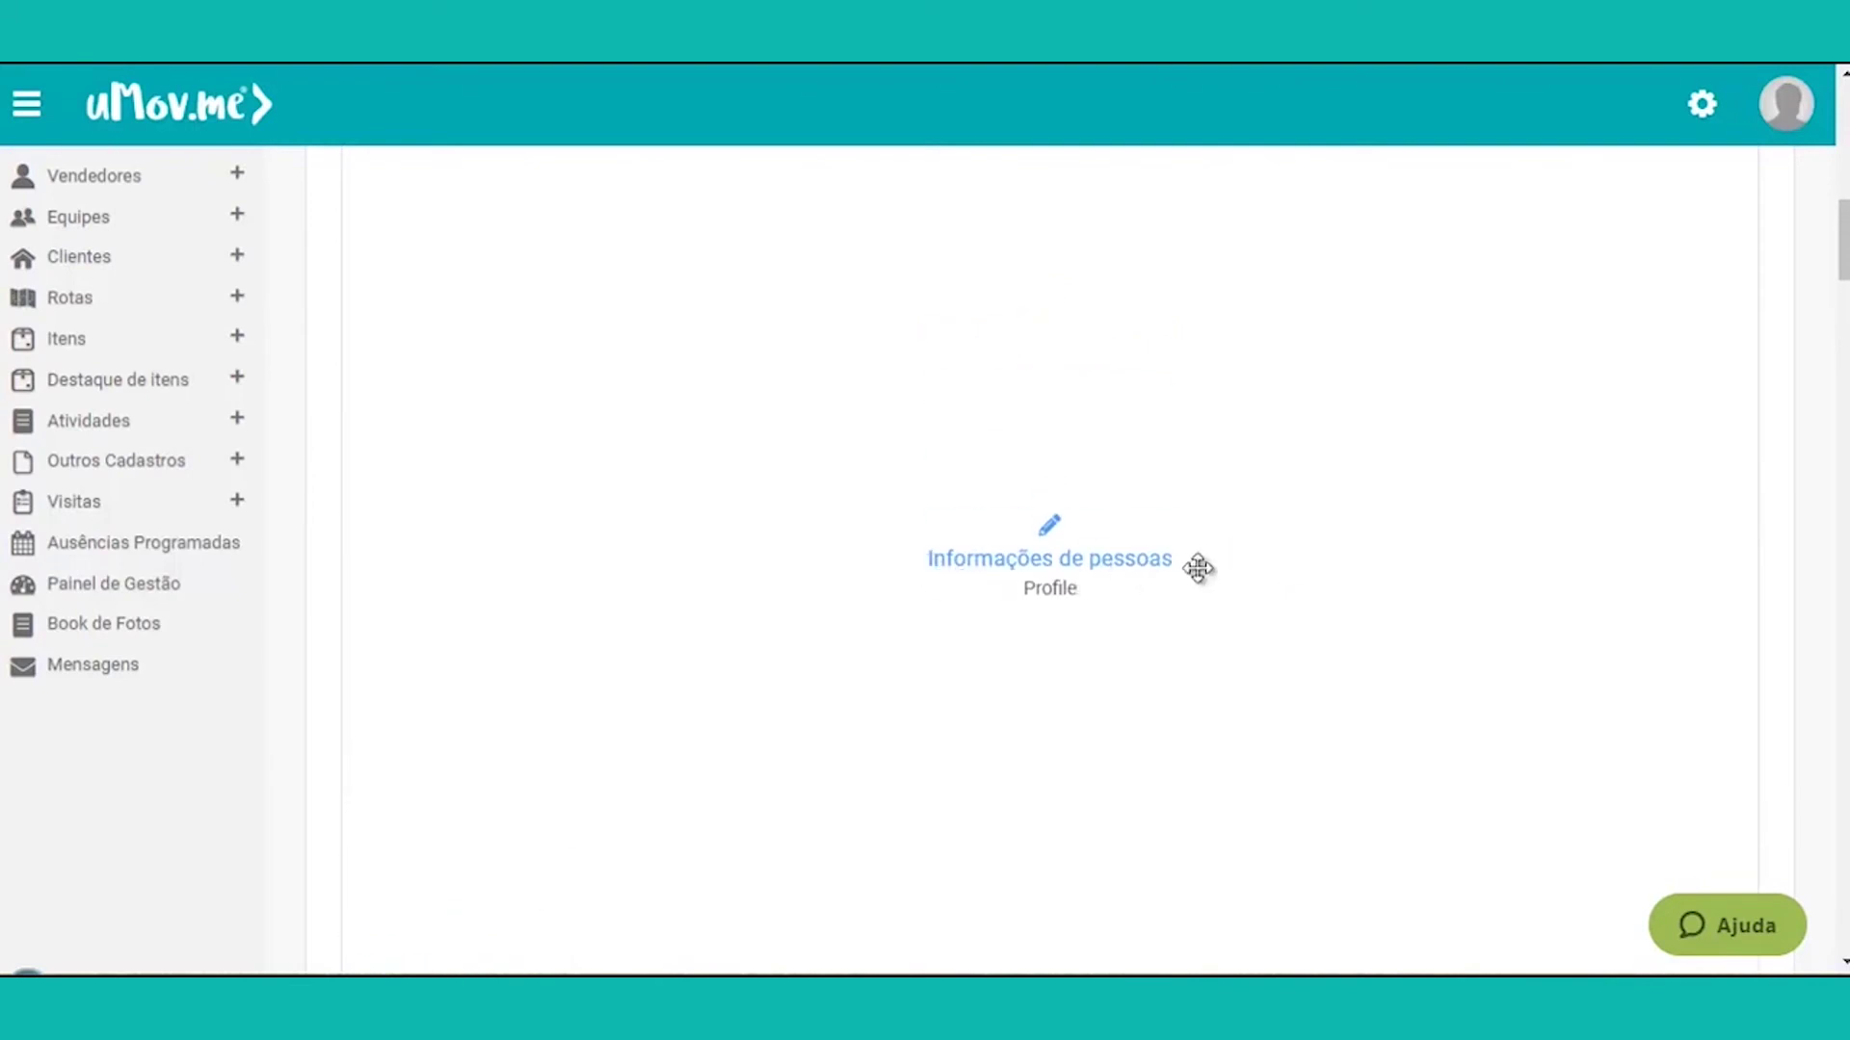
scroll(1198, 569, "down", 8)
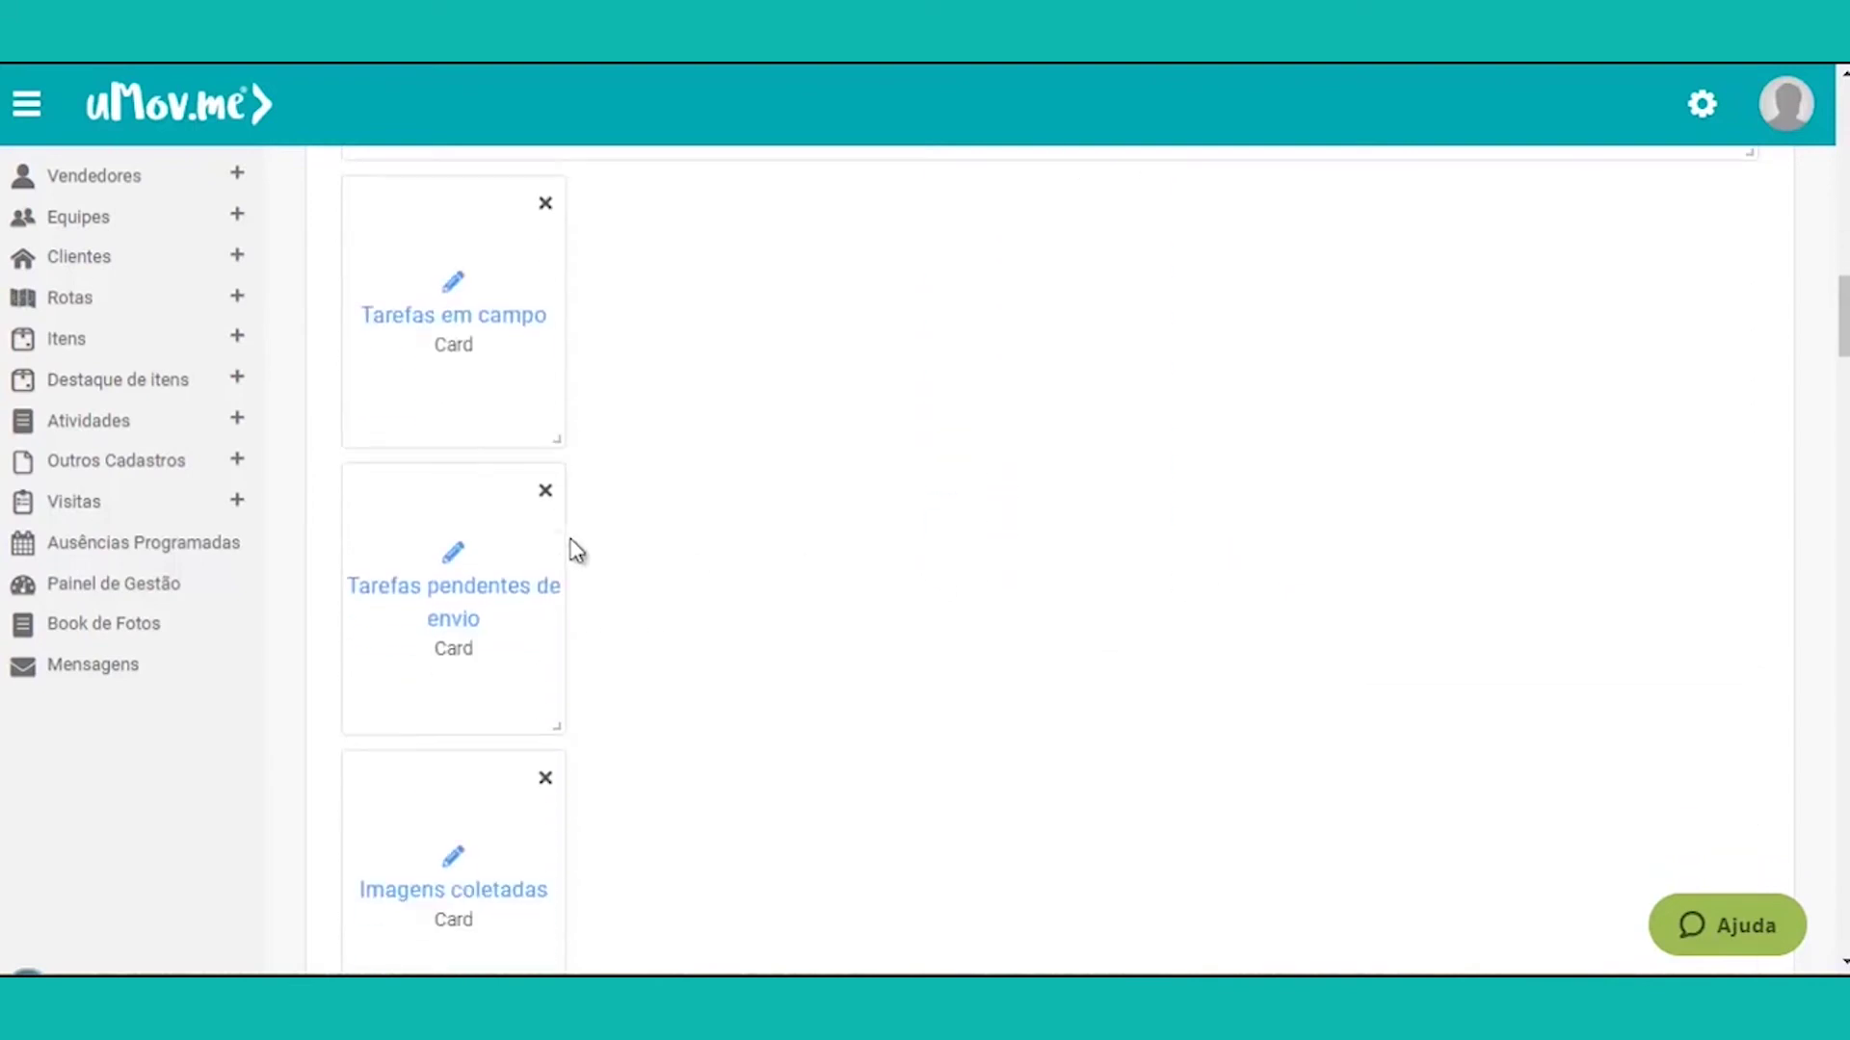
scroll(503, 407, "down", 4)
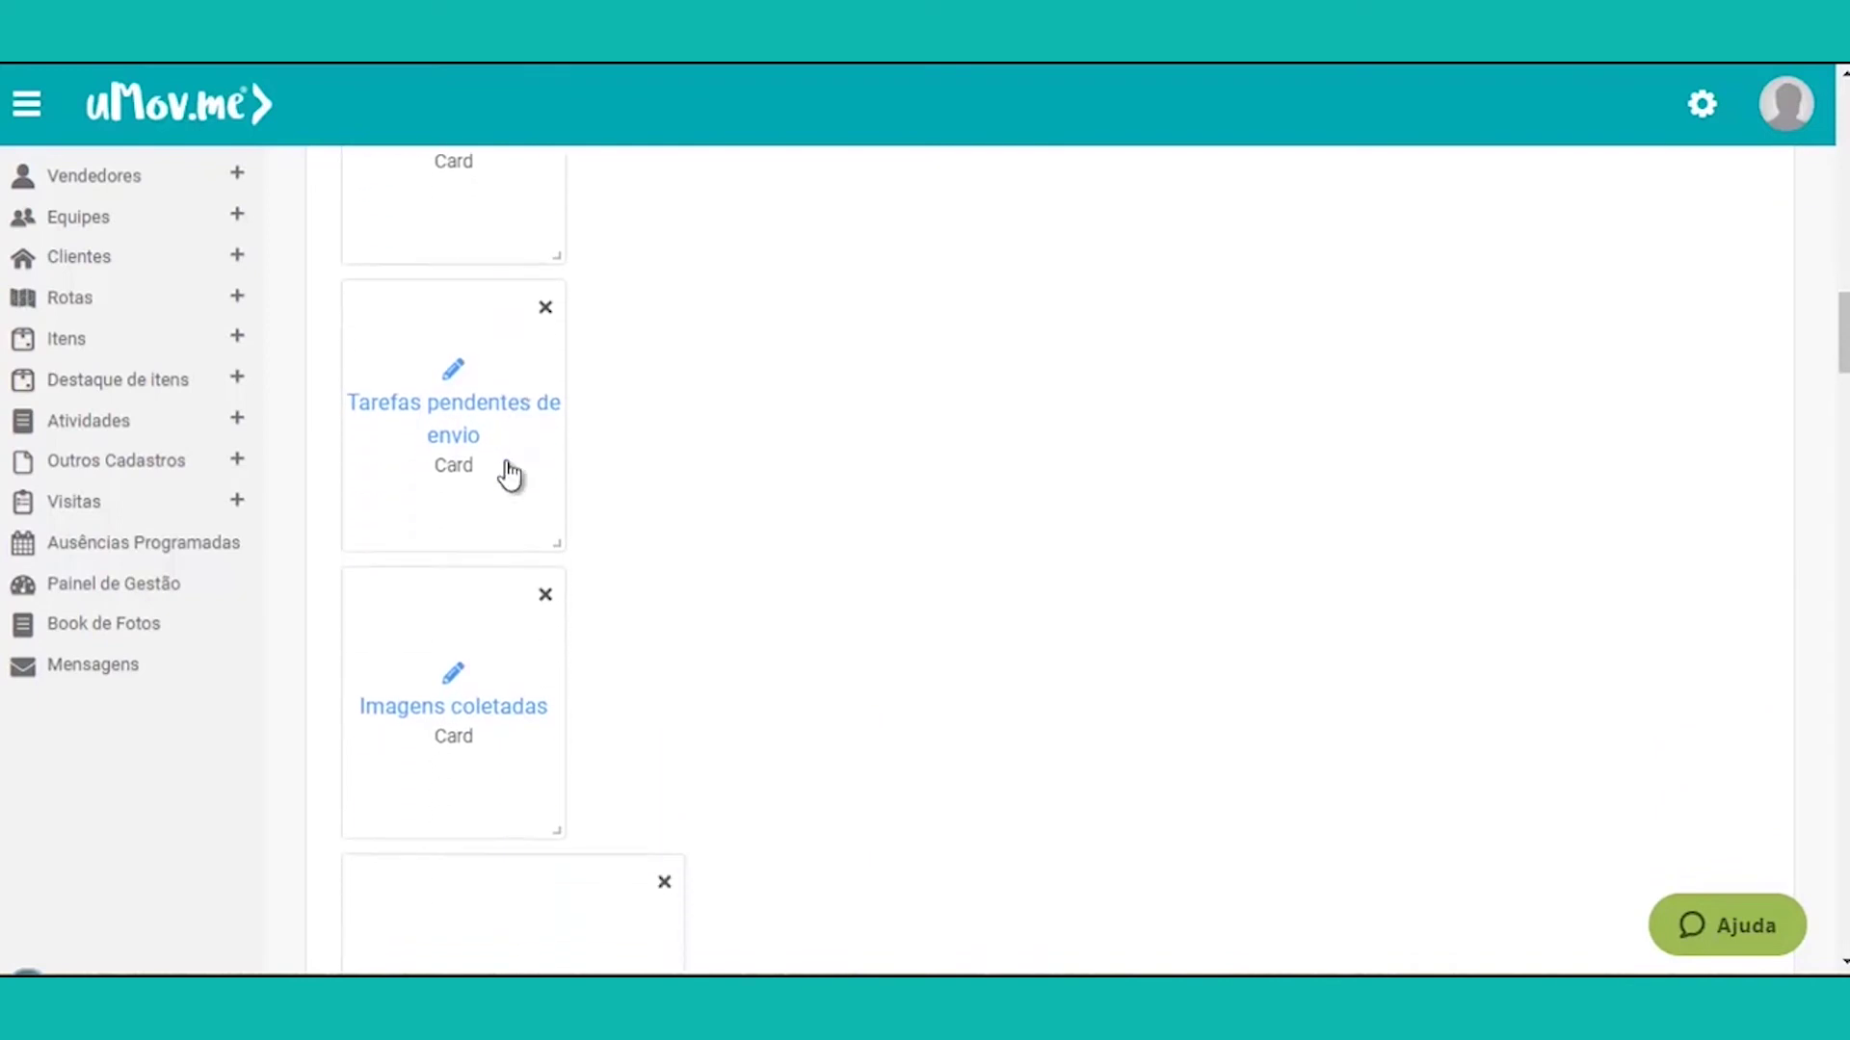
scroll(511, 501, "down", 5)
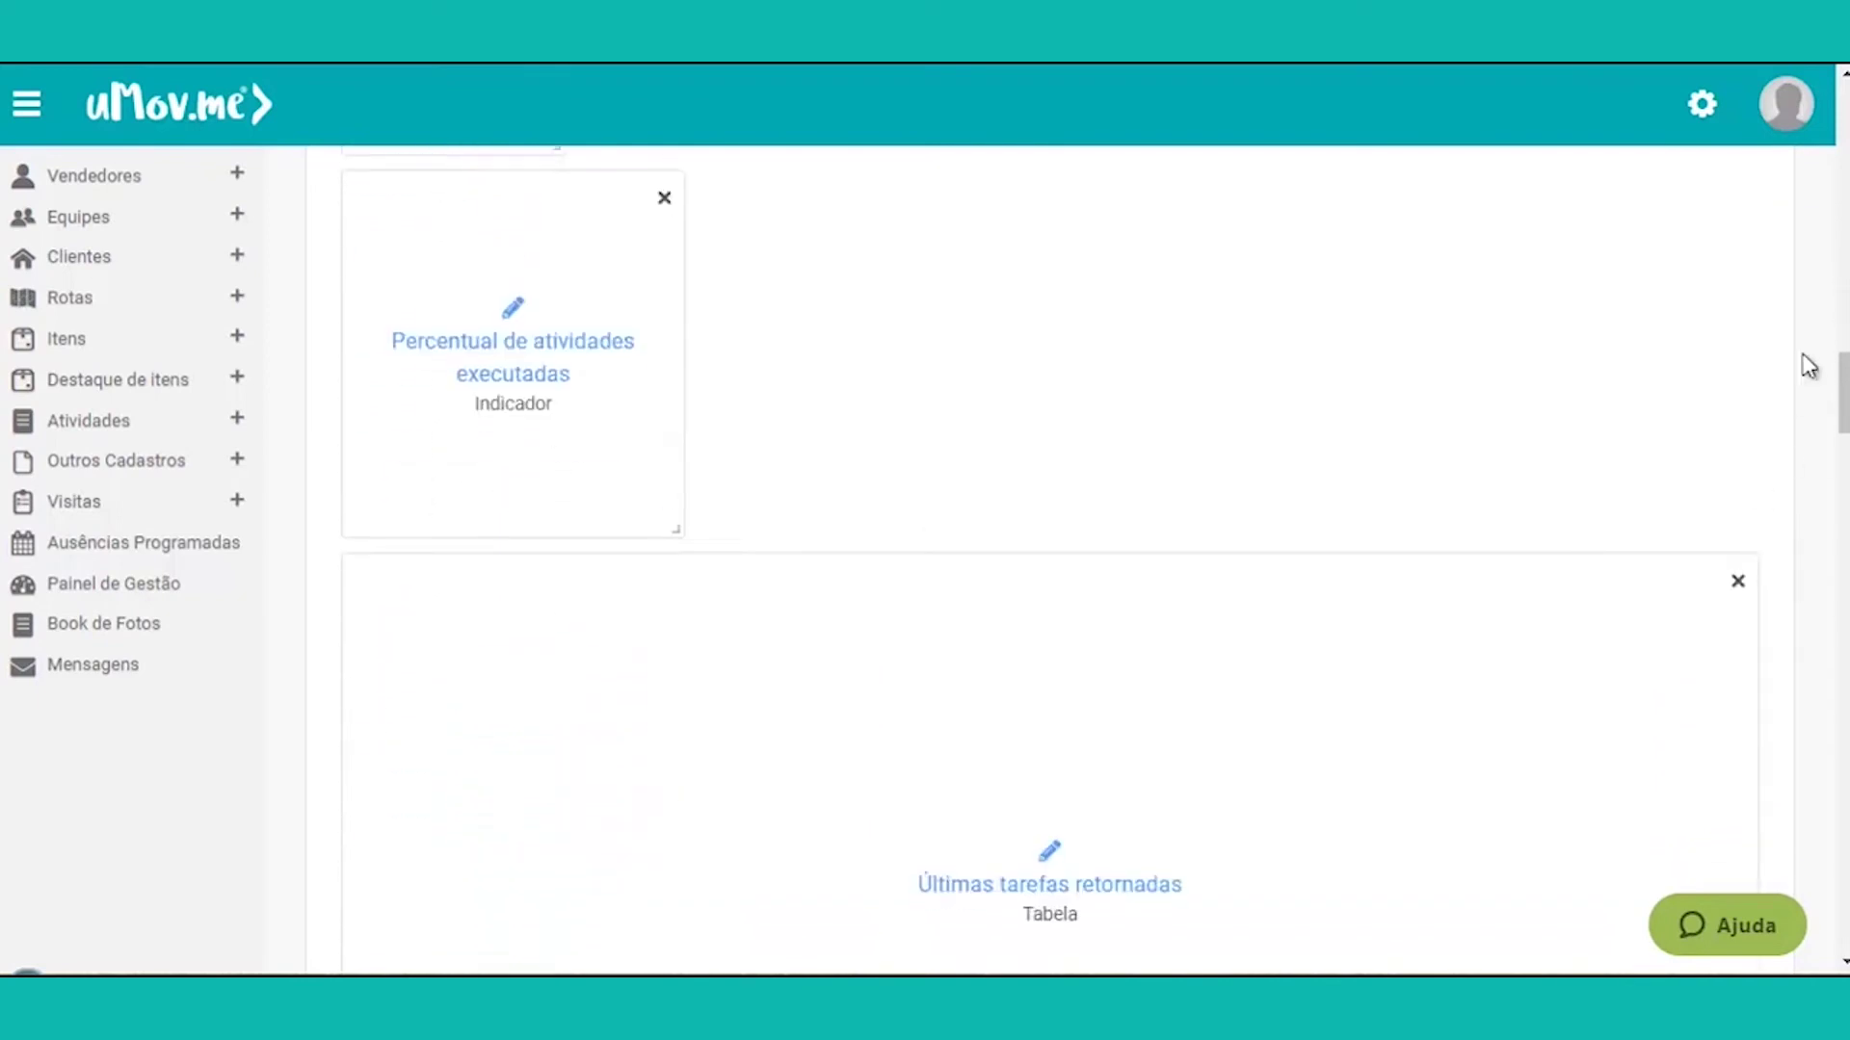
Step: Arrange Tarefas pendentes de envio, Imagens coletadas and Percentual de atividades executadas in one row beside the Tarefas em campo card
left_click_drag(1840, 393, 1840, 307)
left_click_drag(457, 630, 755, 395)
left_click_drag(539, 611, 1003, 376)
left_click_drag(620, 661, 1267, 387)
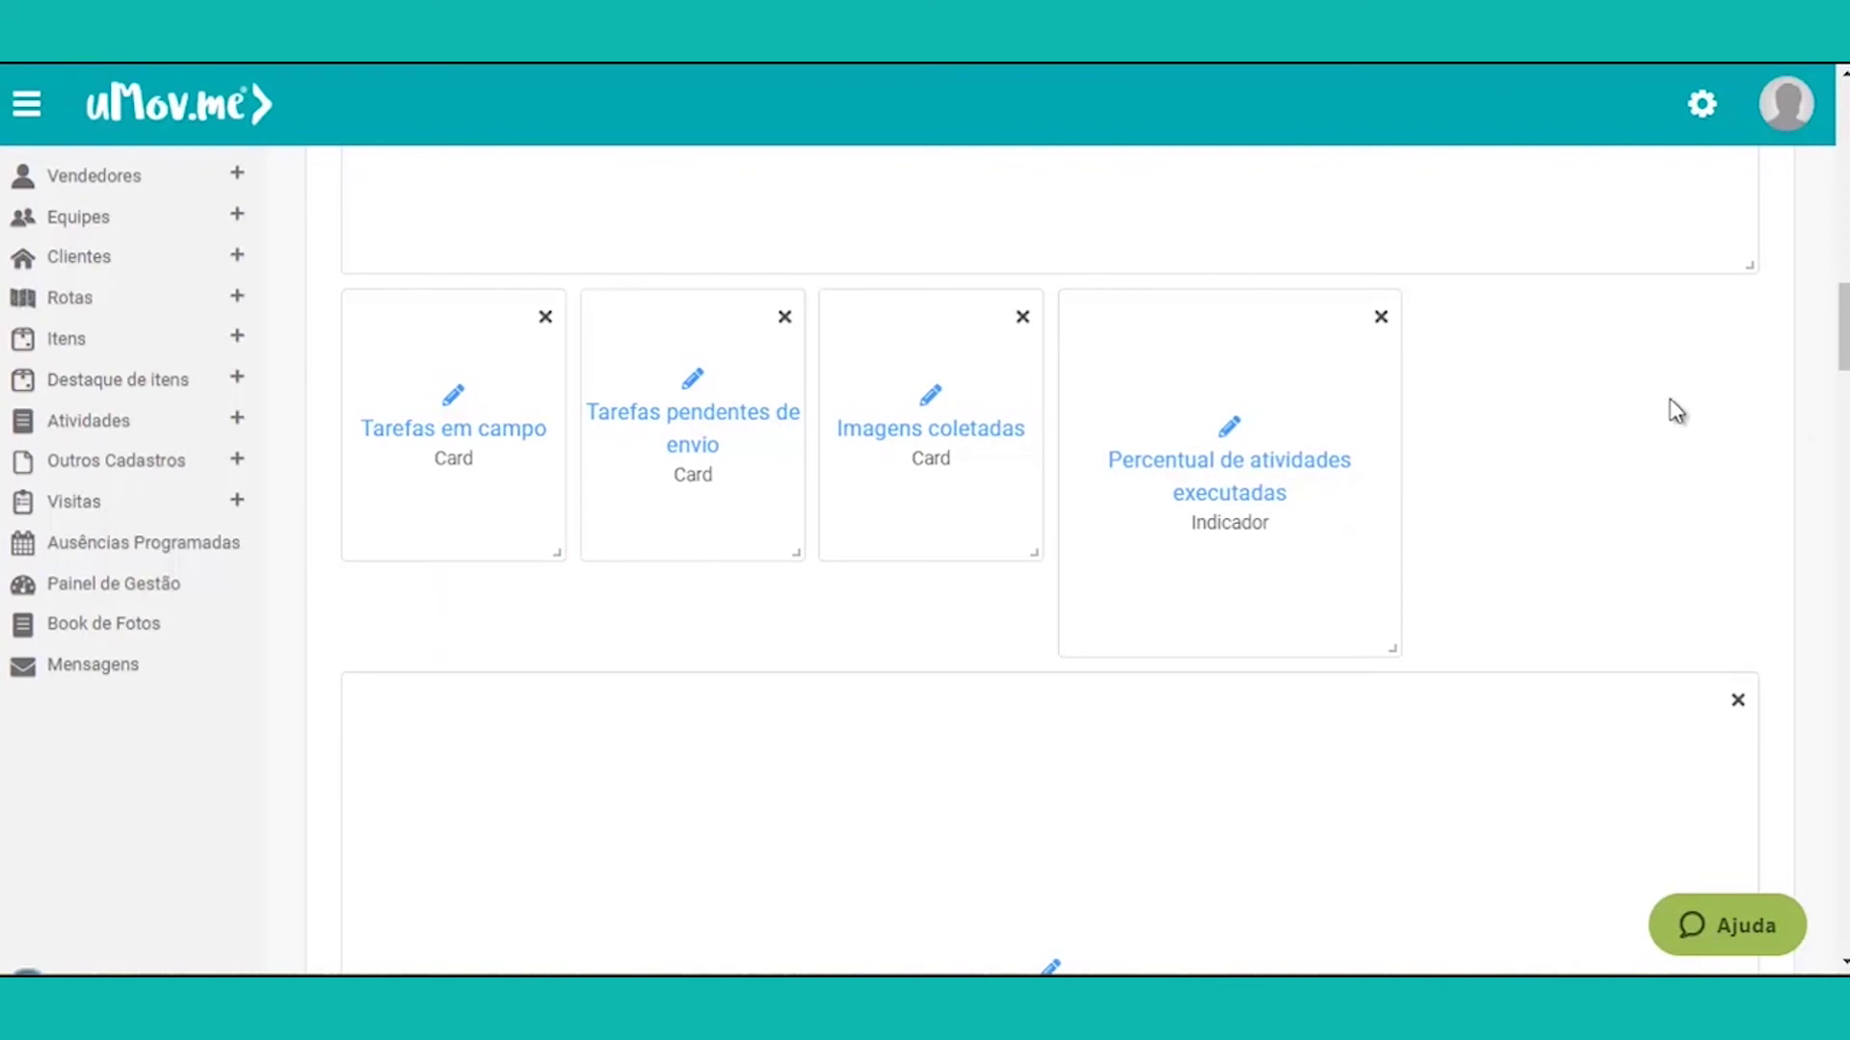
Step: Widen the Percentual de tarefas de agentes por situação bar chart to the full width of the dashboard
scroll(1445, 529, "down", 10)
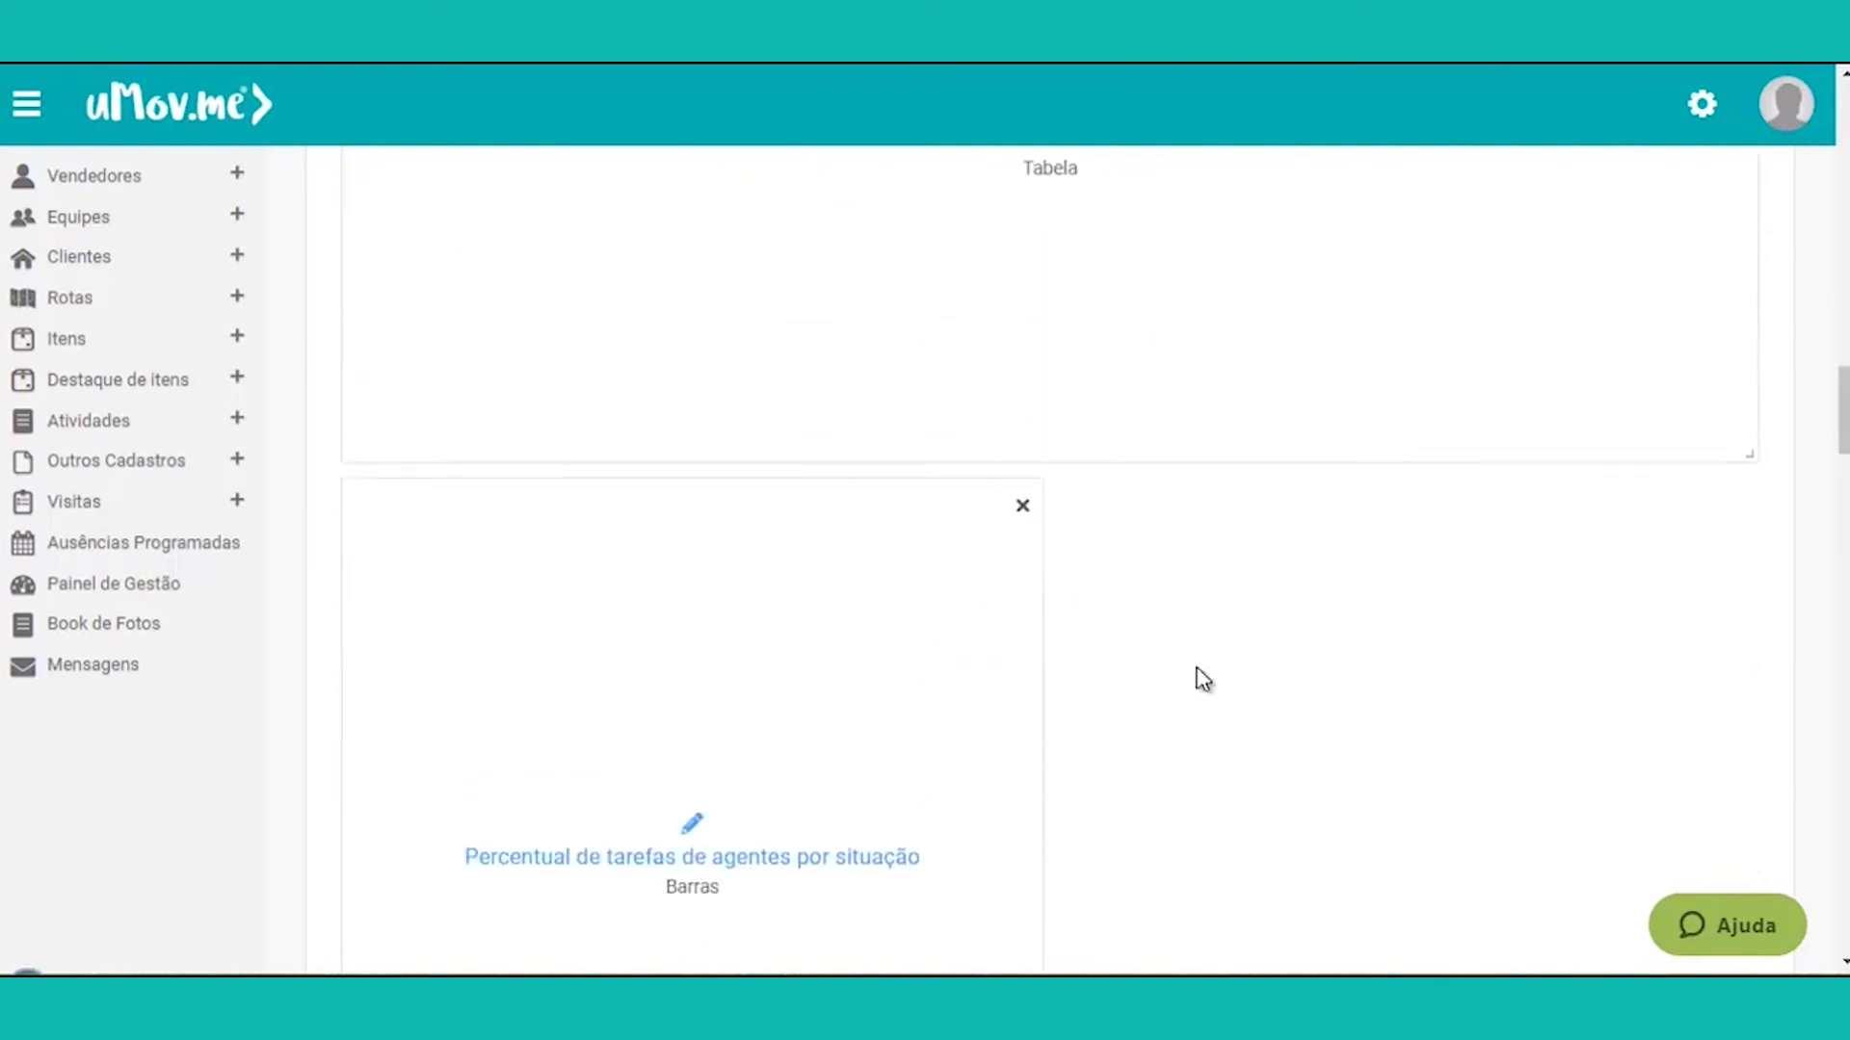
scroll(1143, 786, "down", 3)
left_click_drag(1033, 724, 1843, 636)
Step: Move the Linha do tempo de execução timeline beside the Tarefas por situação pie chart
left_click_drag(1843, 491, 1841, 686)
scroll(1118, 775, "up", 3)
scroll(1118, 775, "up", 1)
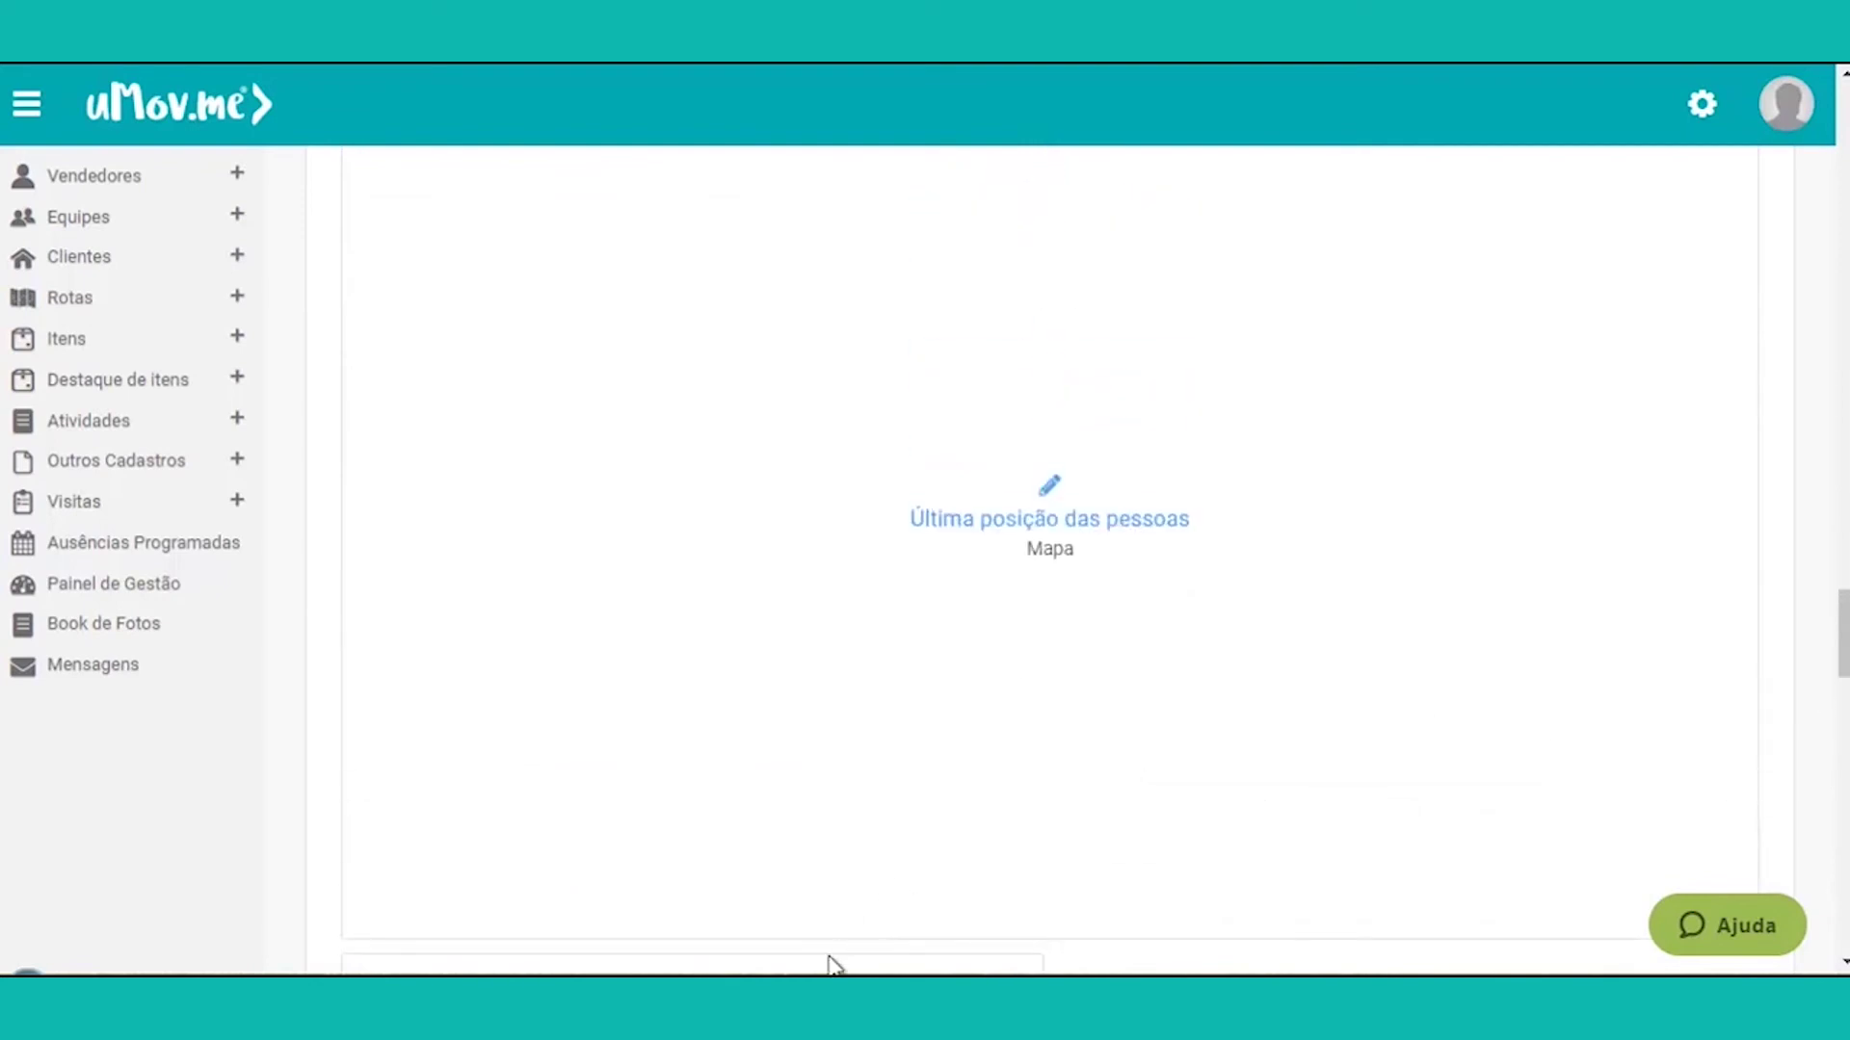
left_click_drag(832, 961, 1375, 298)
Step: Review the rearranged dashboard layout, from the timeline and pie chart row up to the filter settings and the profile component
scroll(1375, 298, "up", 5)
scroll(1193, 380, "down", 3)
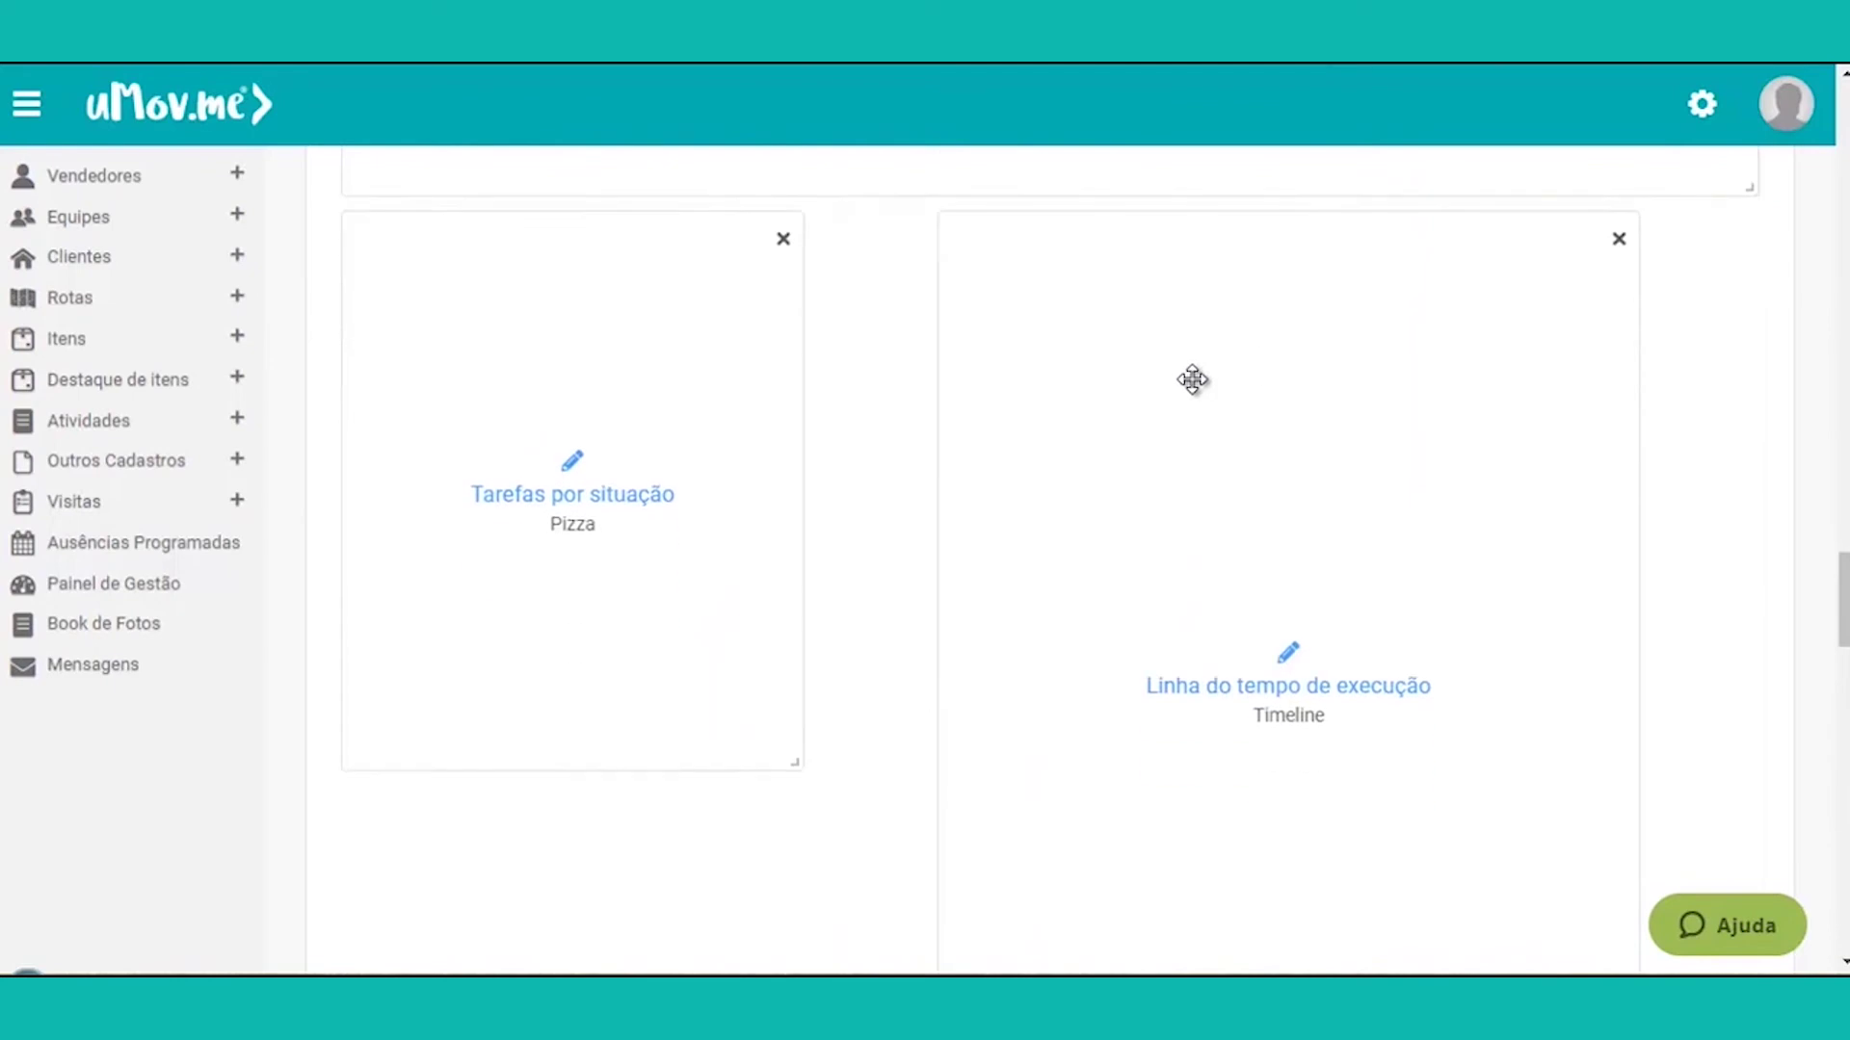
scroll(1204, 414, "up", 10)
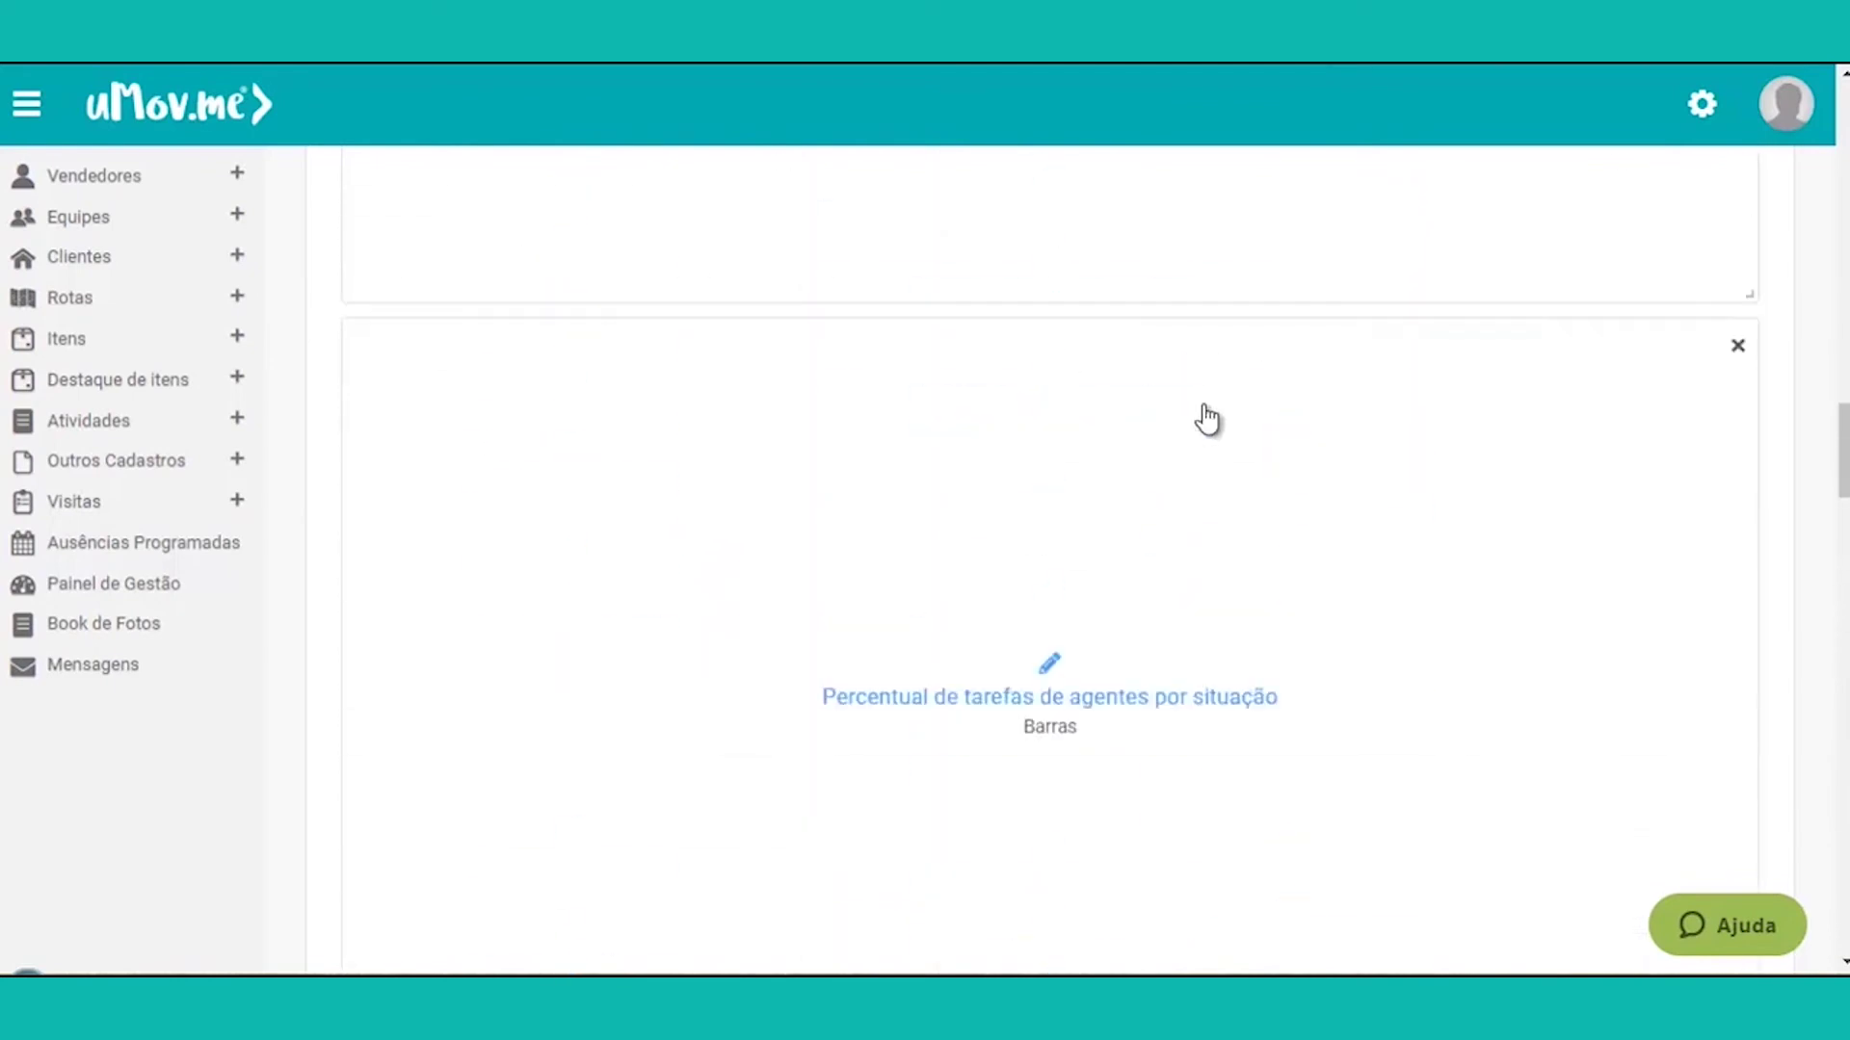
scroll(1206, 419, "up", 6)
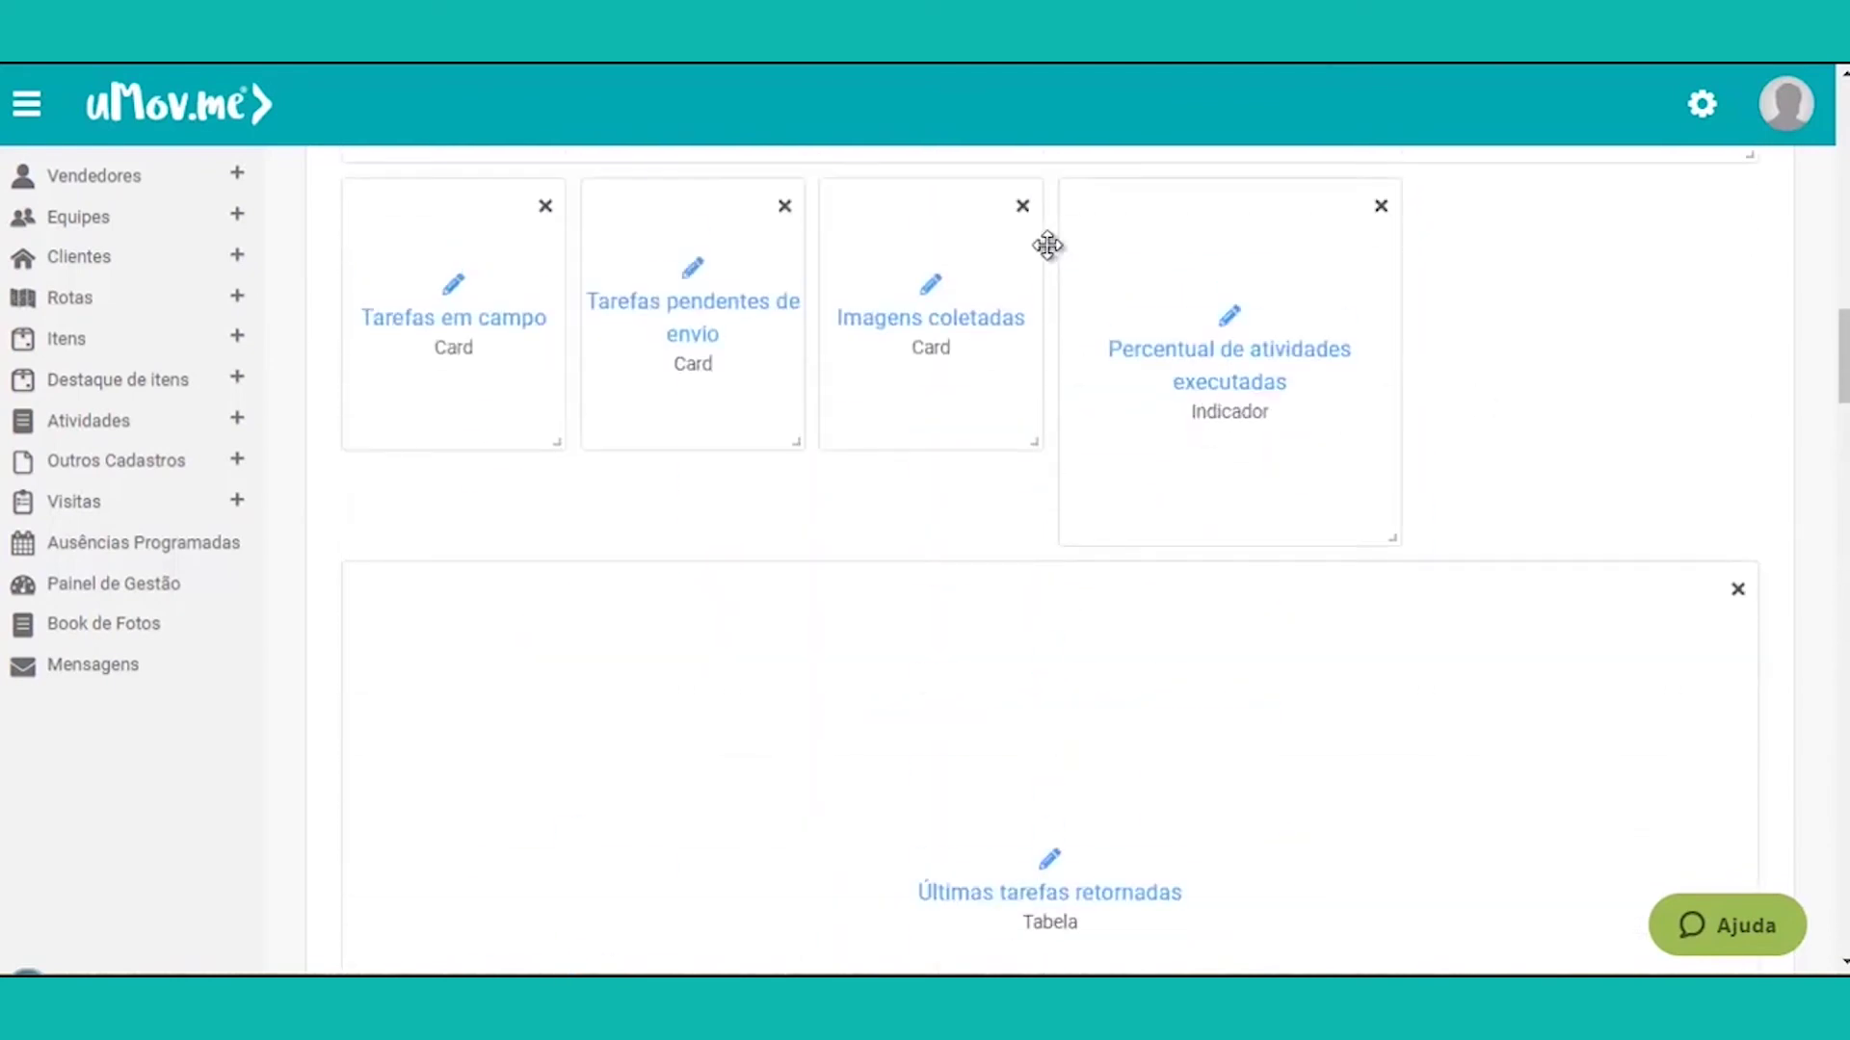
left_click_drag(1842, 364, 1842, 207)
scroll(1059, 558, "down", 2)
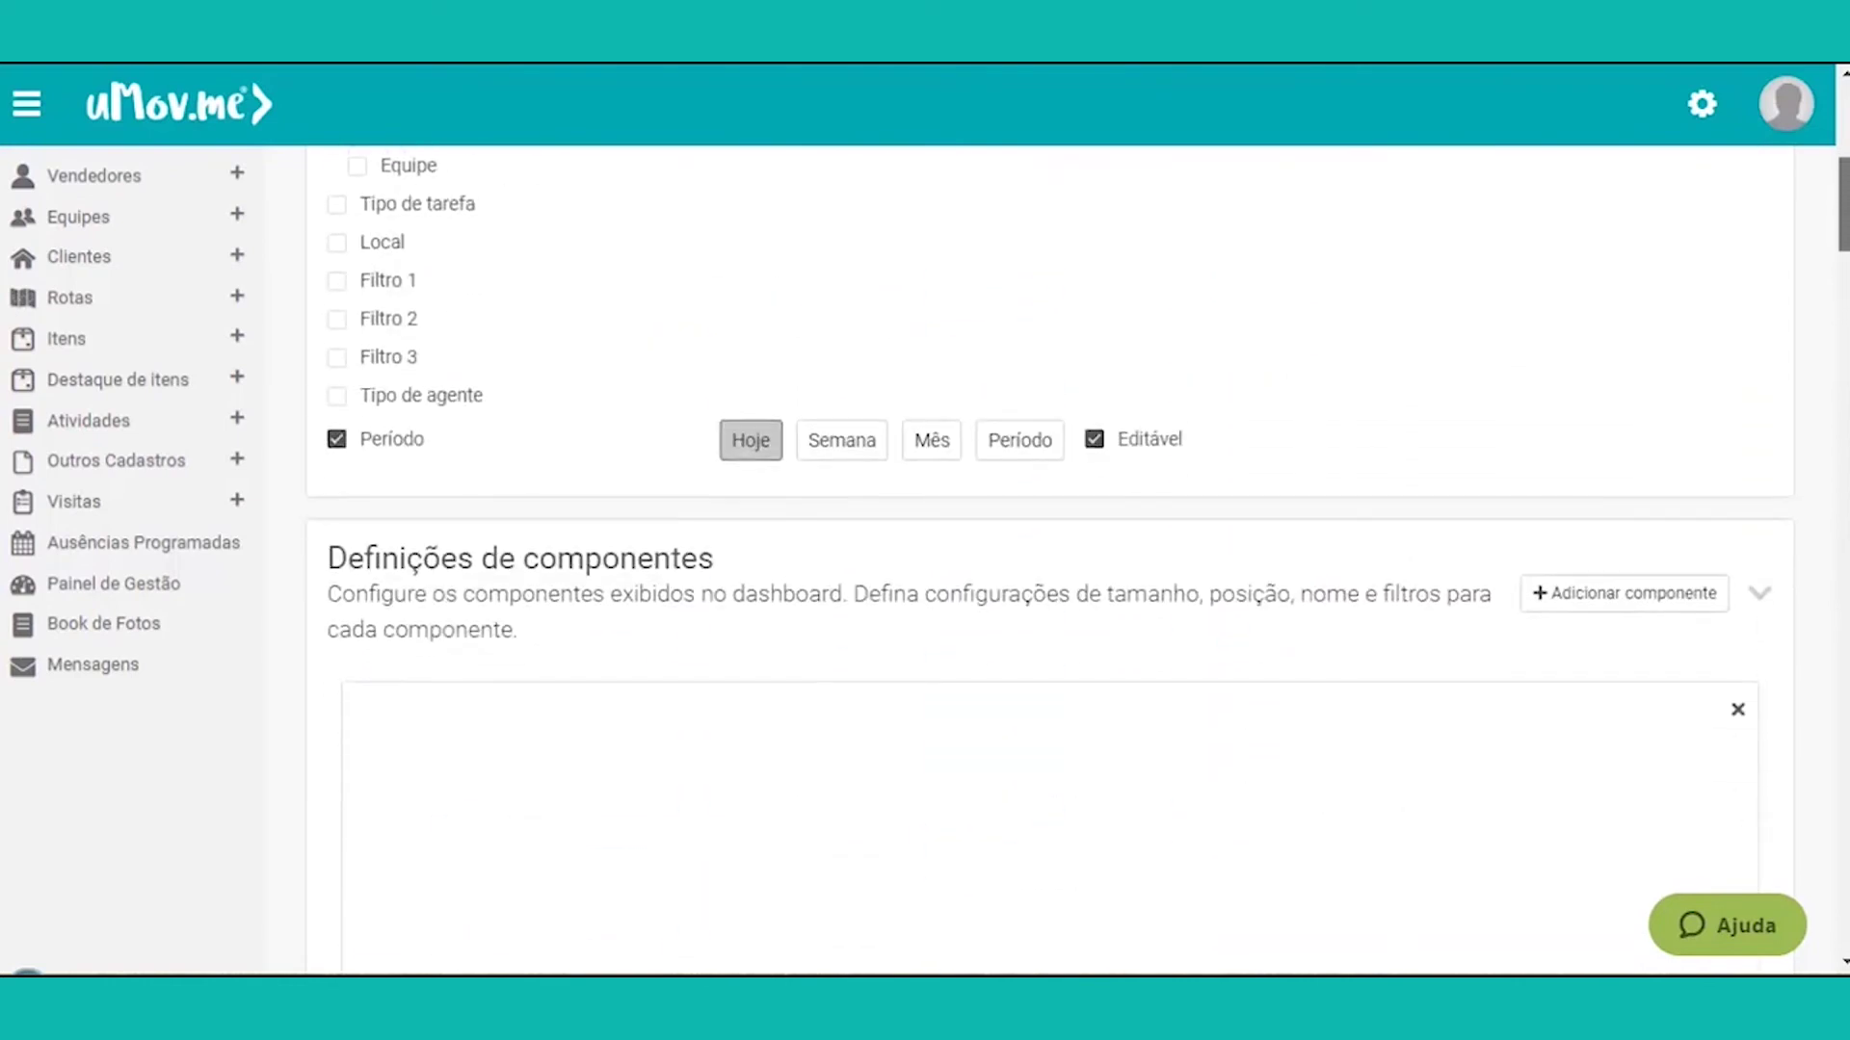
scroll(1060, 559, "down", 9)
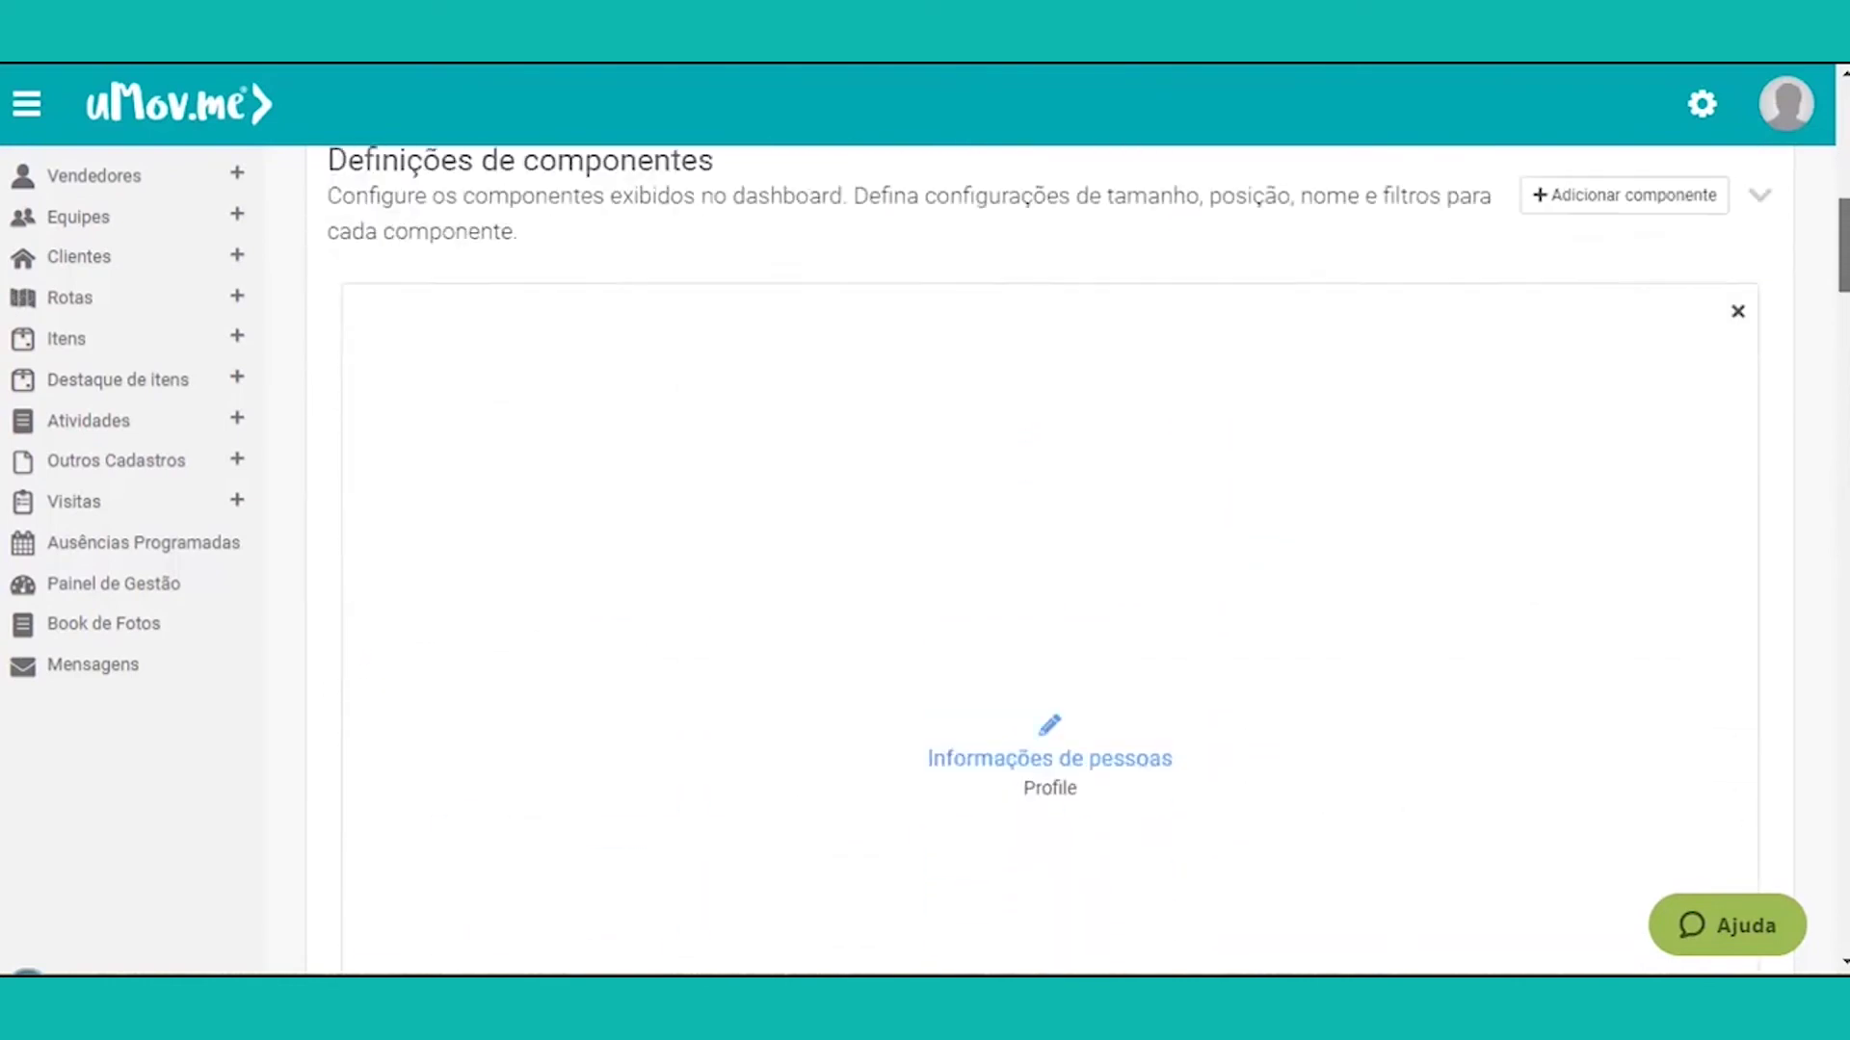
scroll(1060, 559, "down", 3)
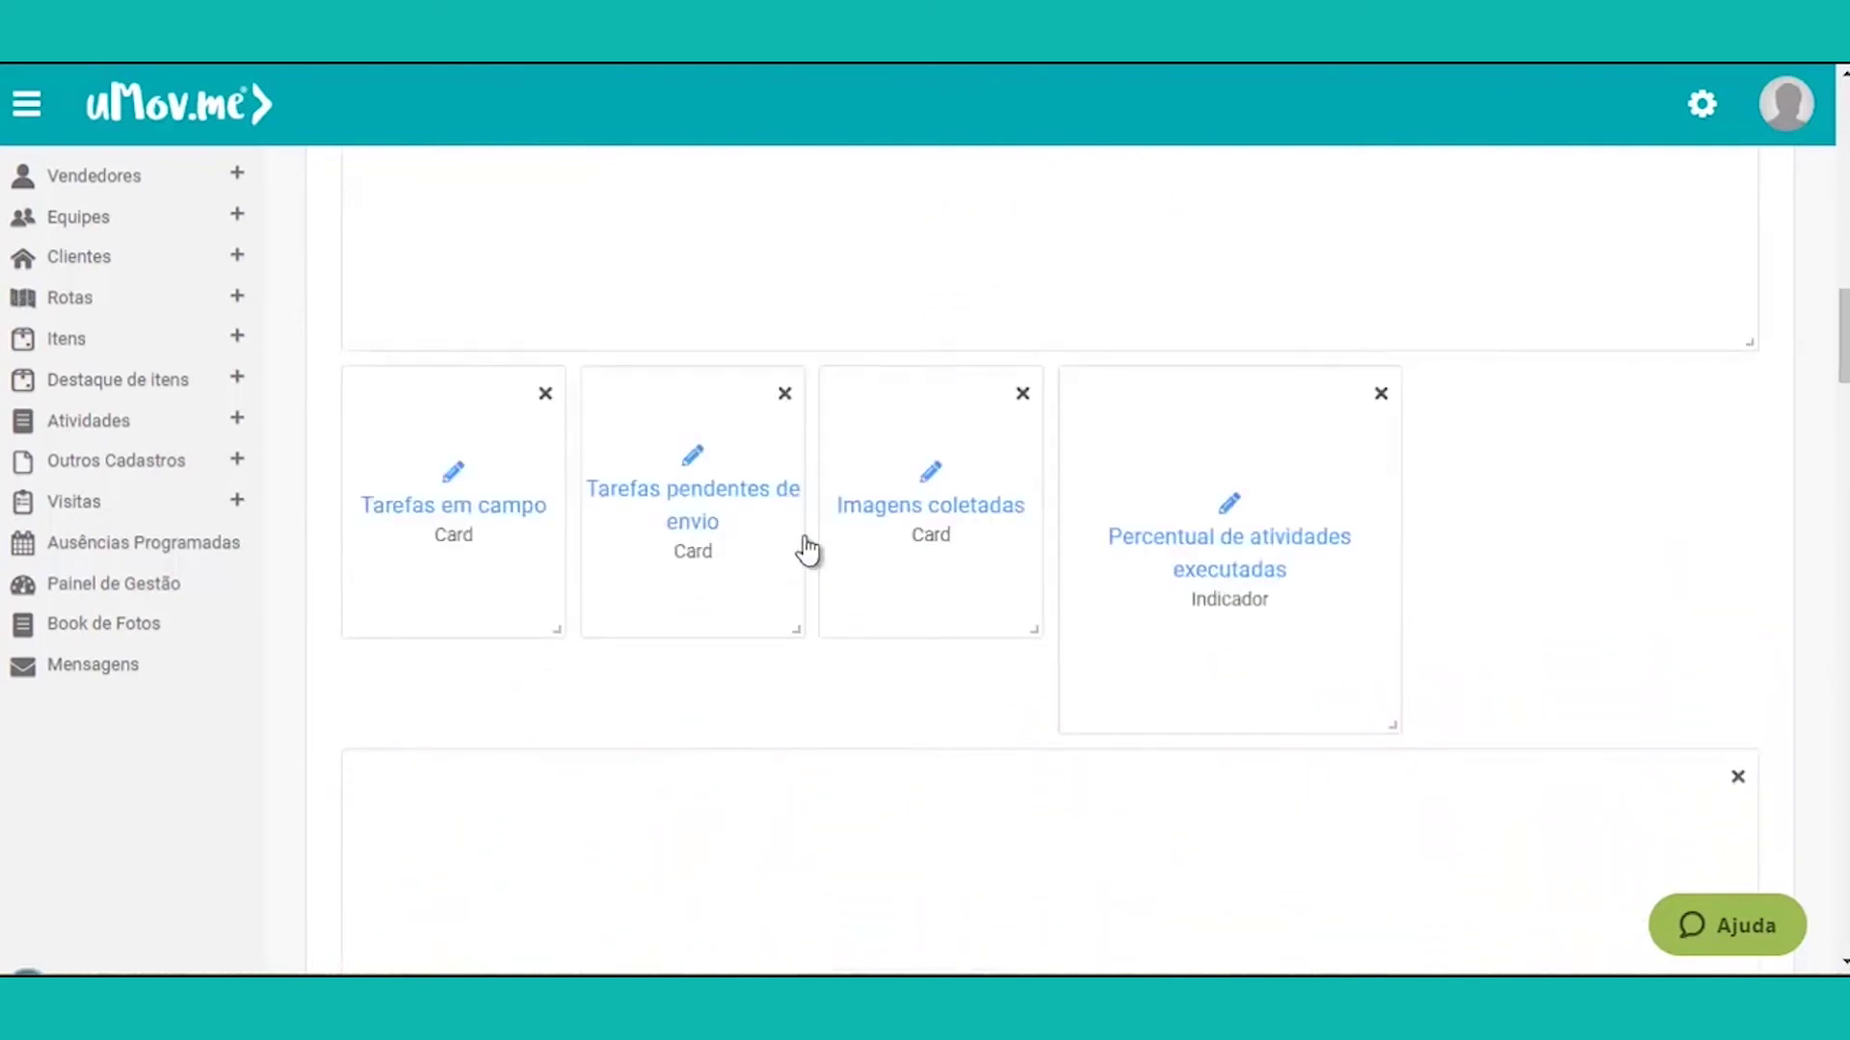
scroll(958, 579, "up", 8)
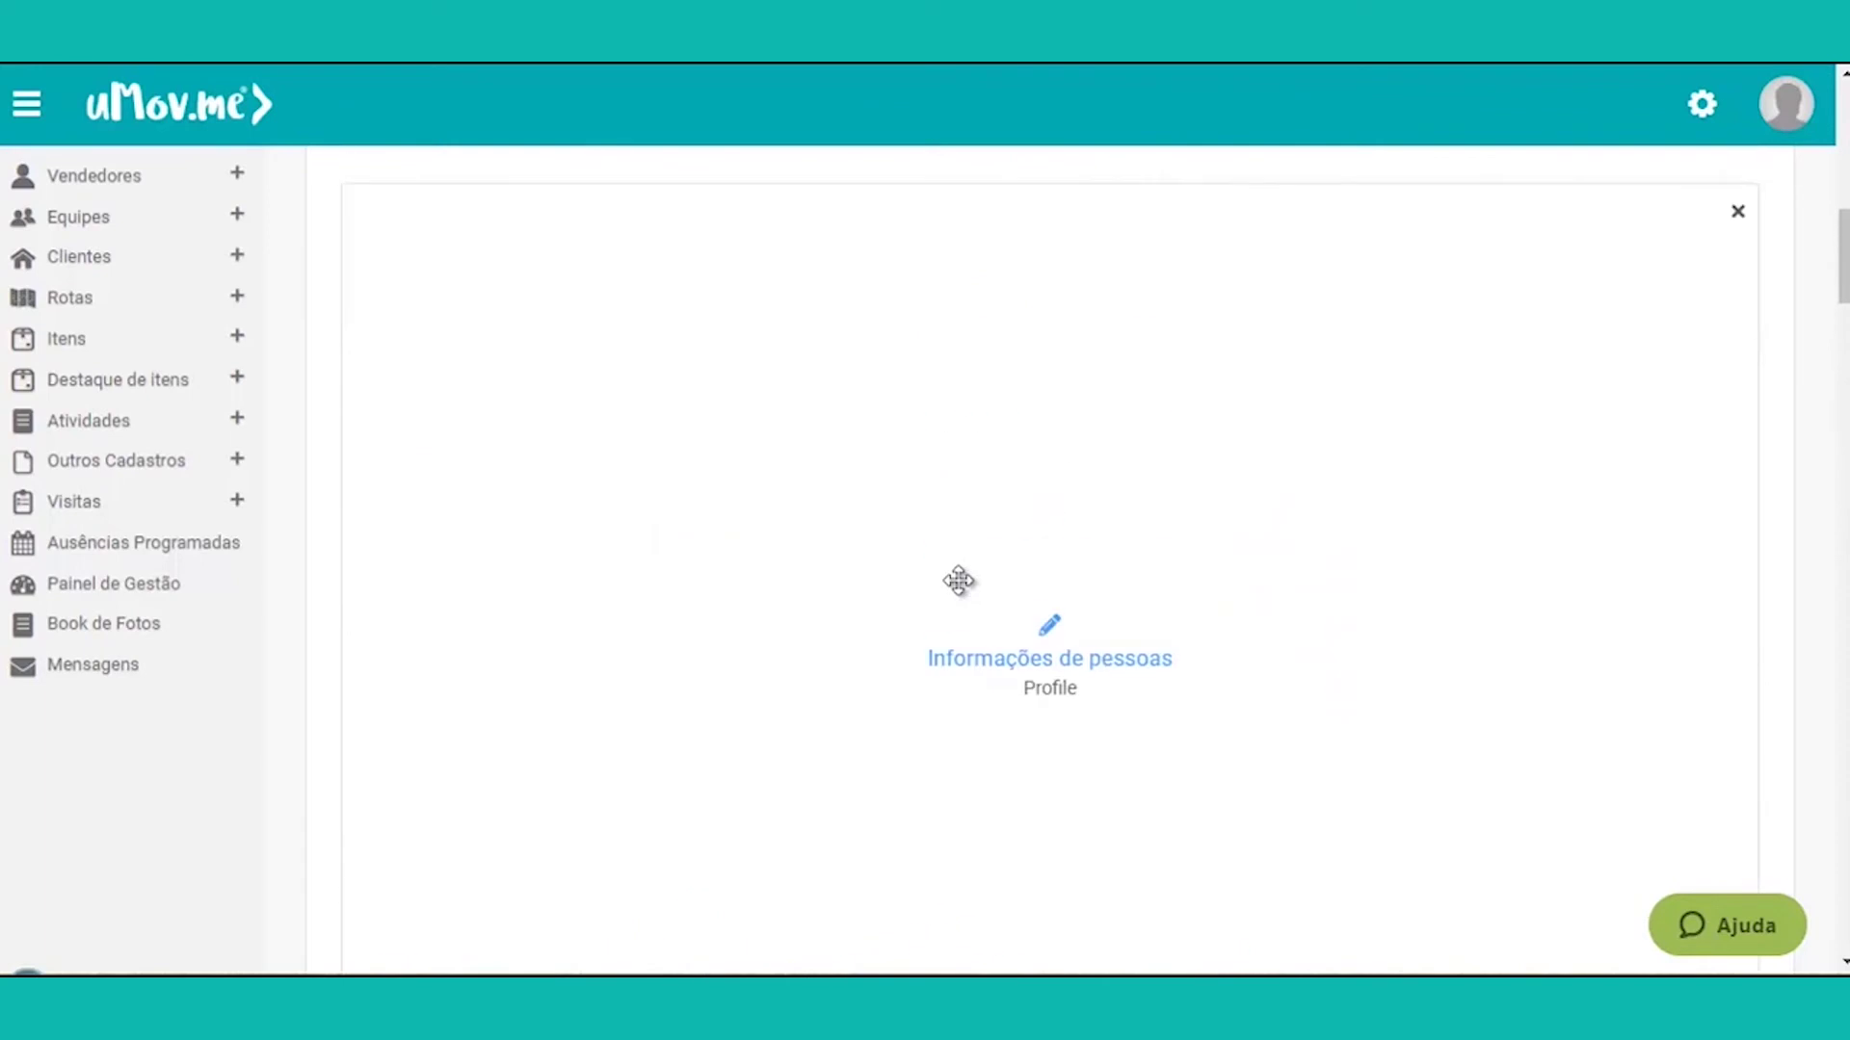
Step: Open the properties of the Informações de pessoas profile, check its description and filters, and save them
left_click(1021, 665)
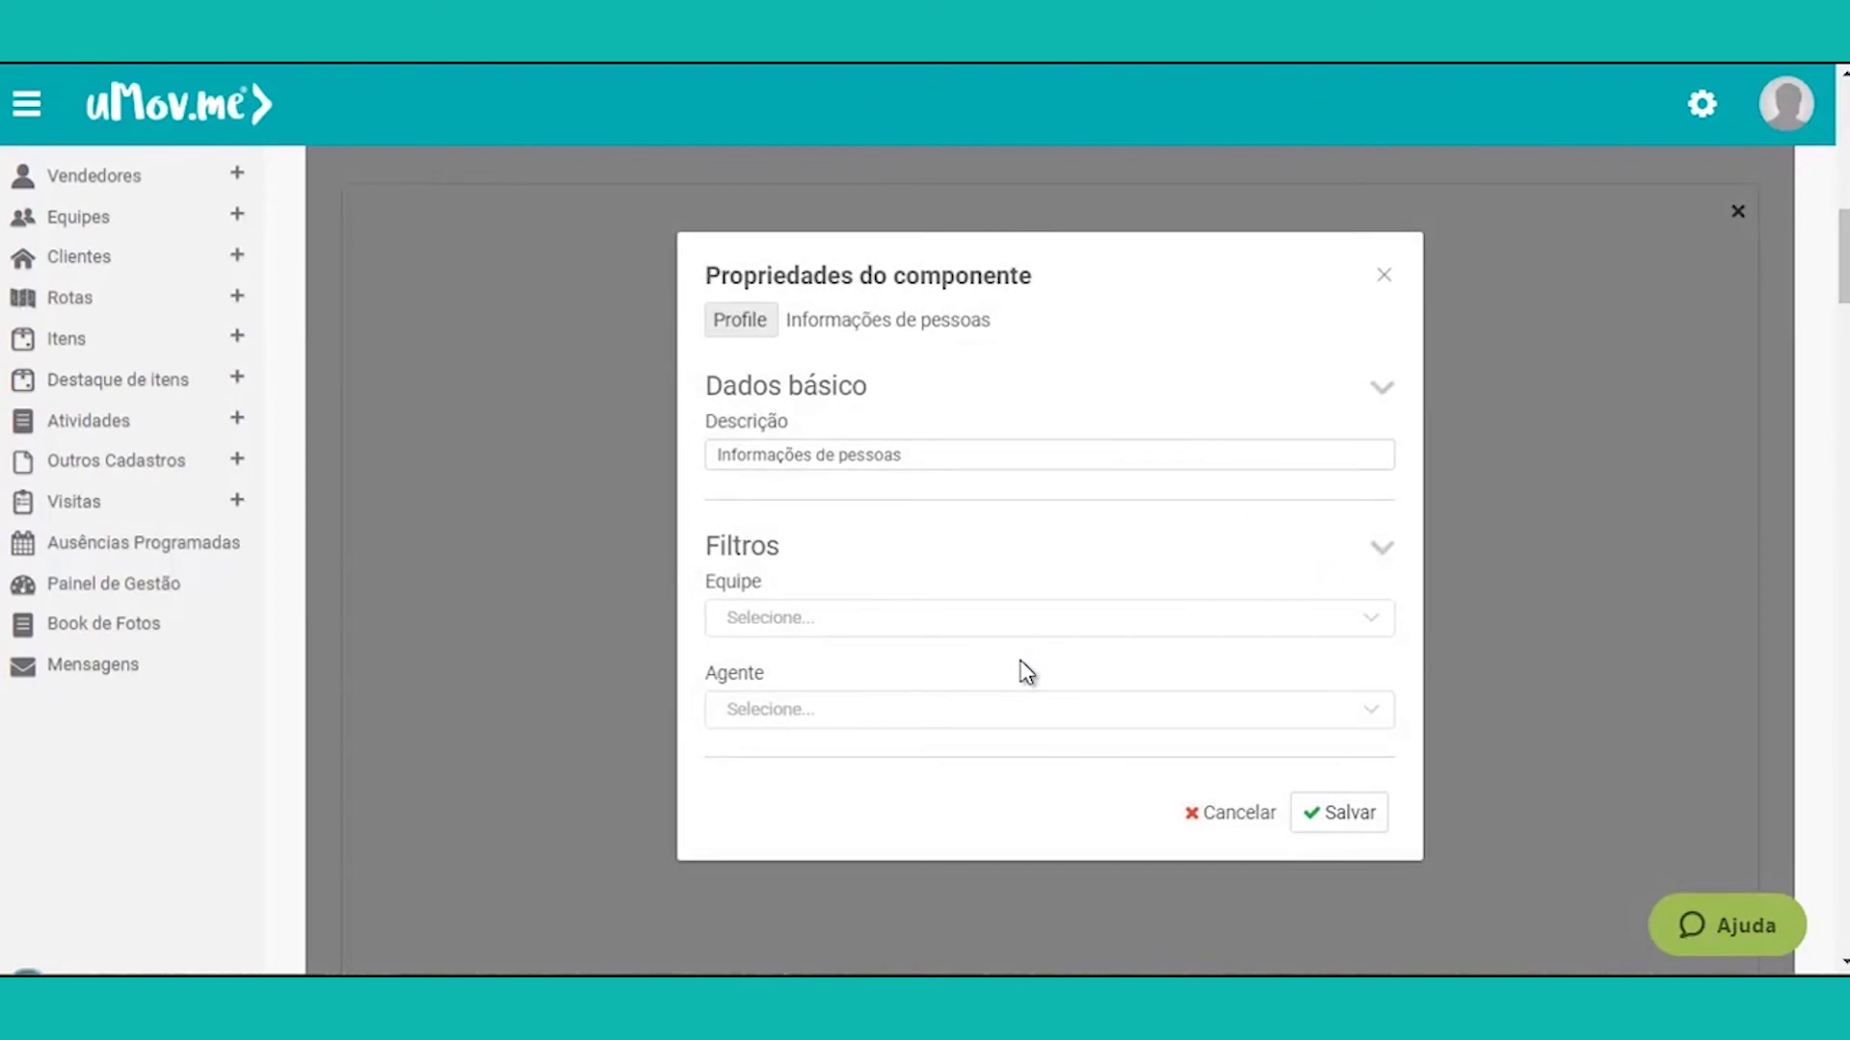
left_click_drag(954, 459, 752, 467)
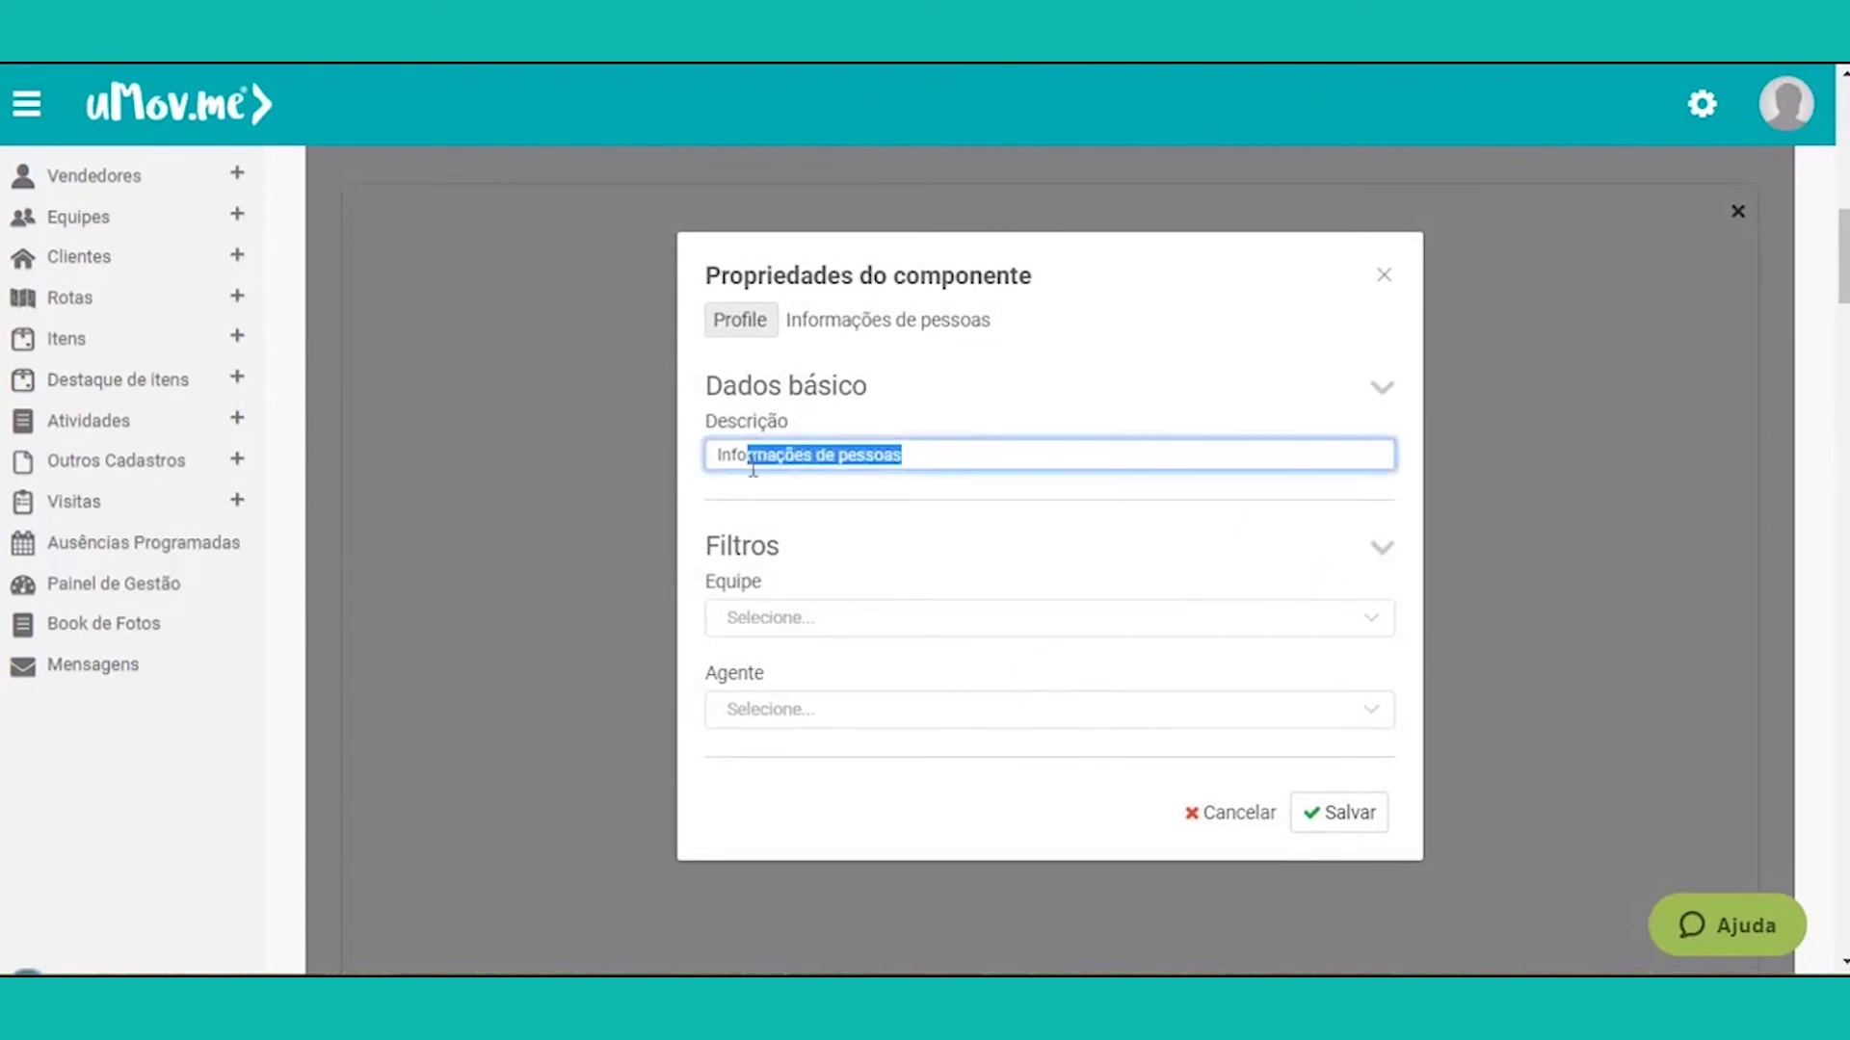
left_click(965, 458)
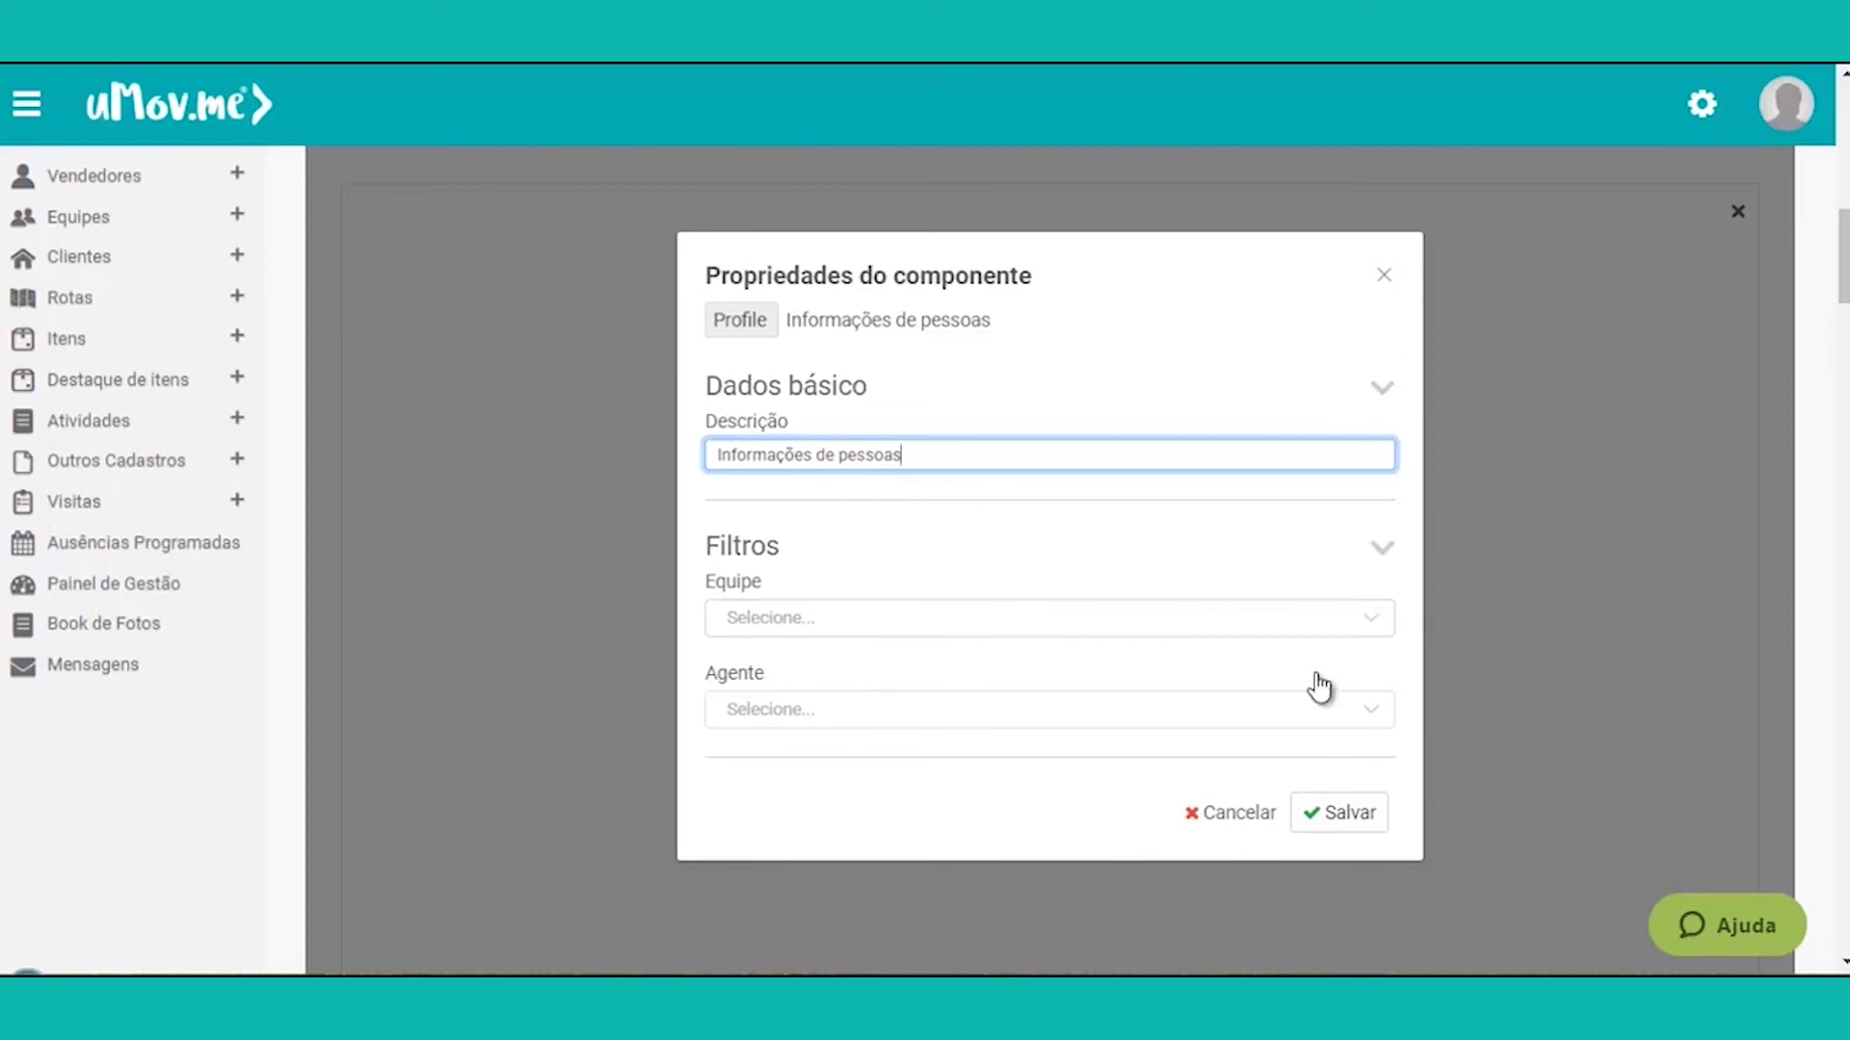
left_click(1334, 821)
Step: Examine the description and filter options of the Tarefas em campo card, and close its properties without saving
scroll(1491, 488, "down", 8)
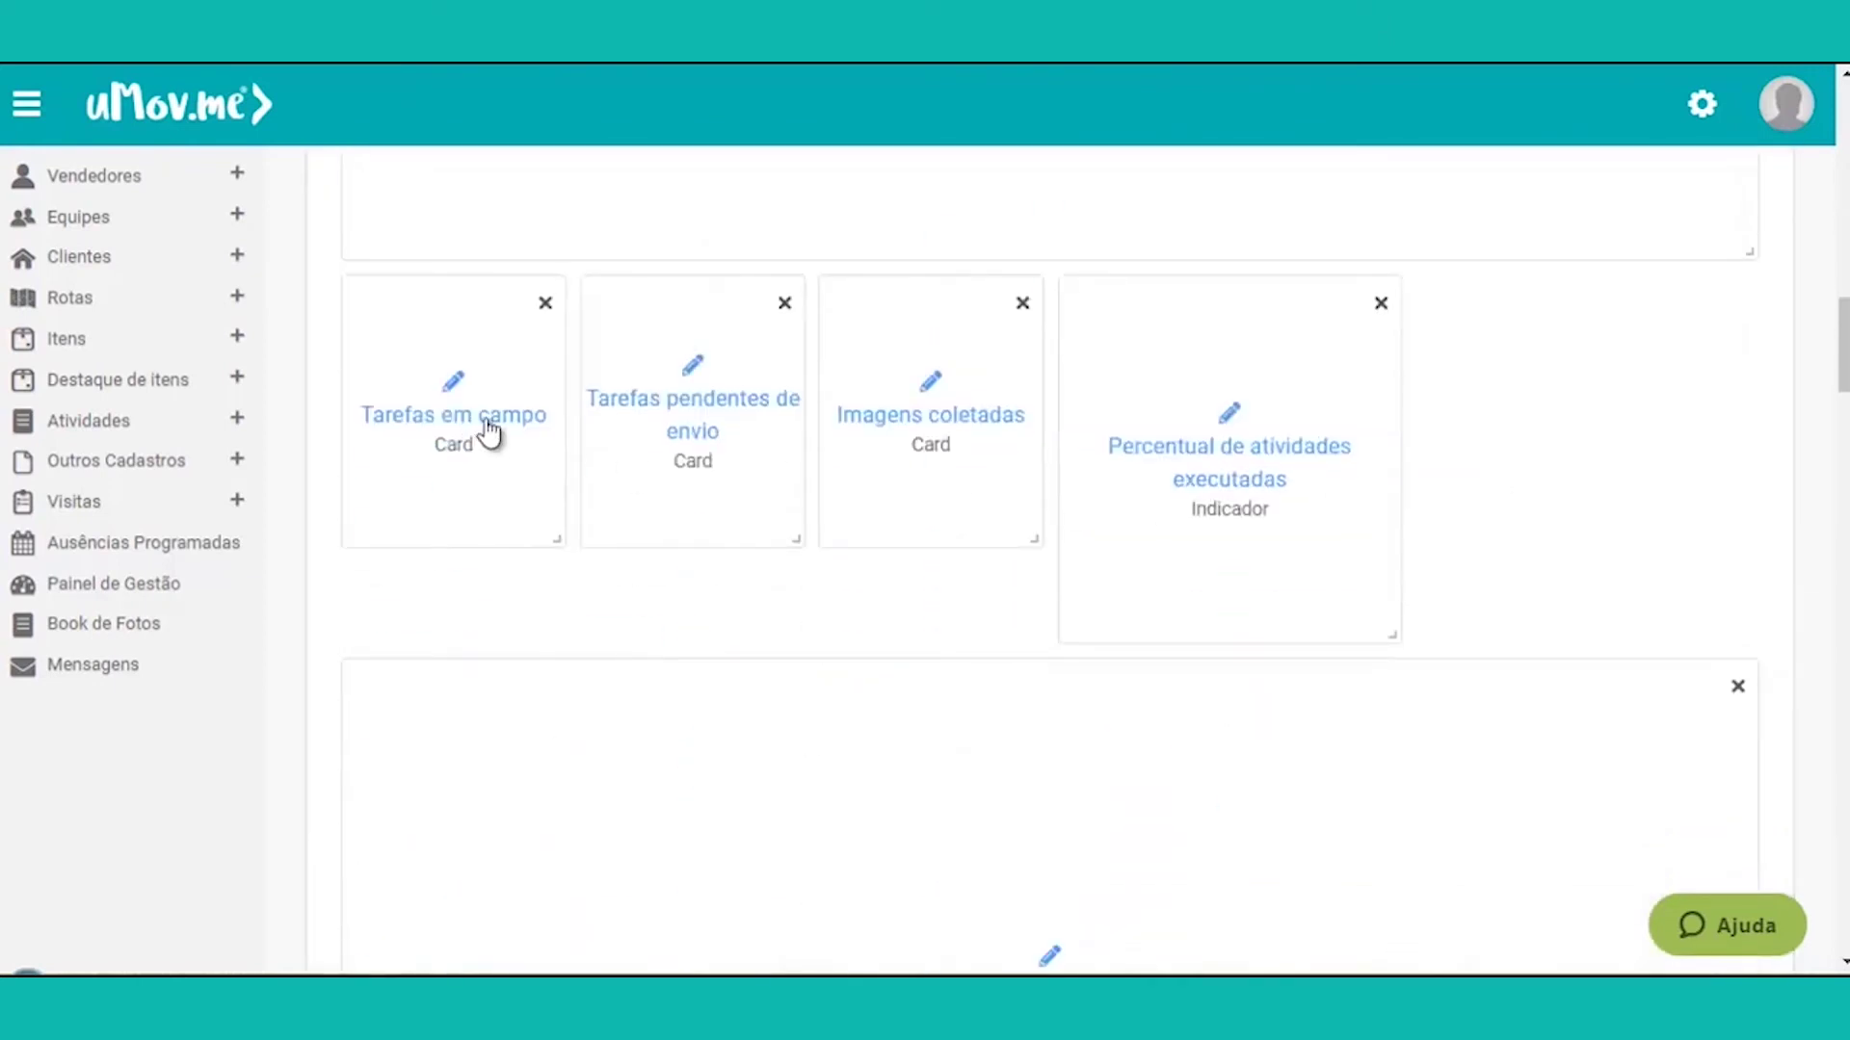
left_click(486, 424)
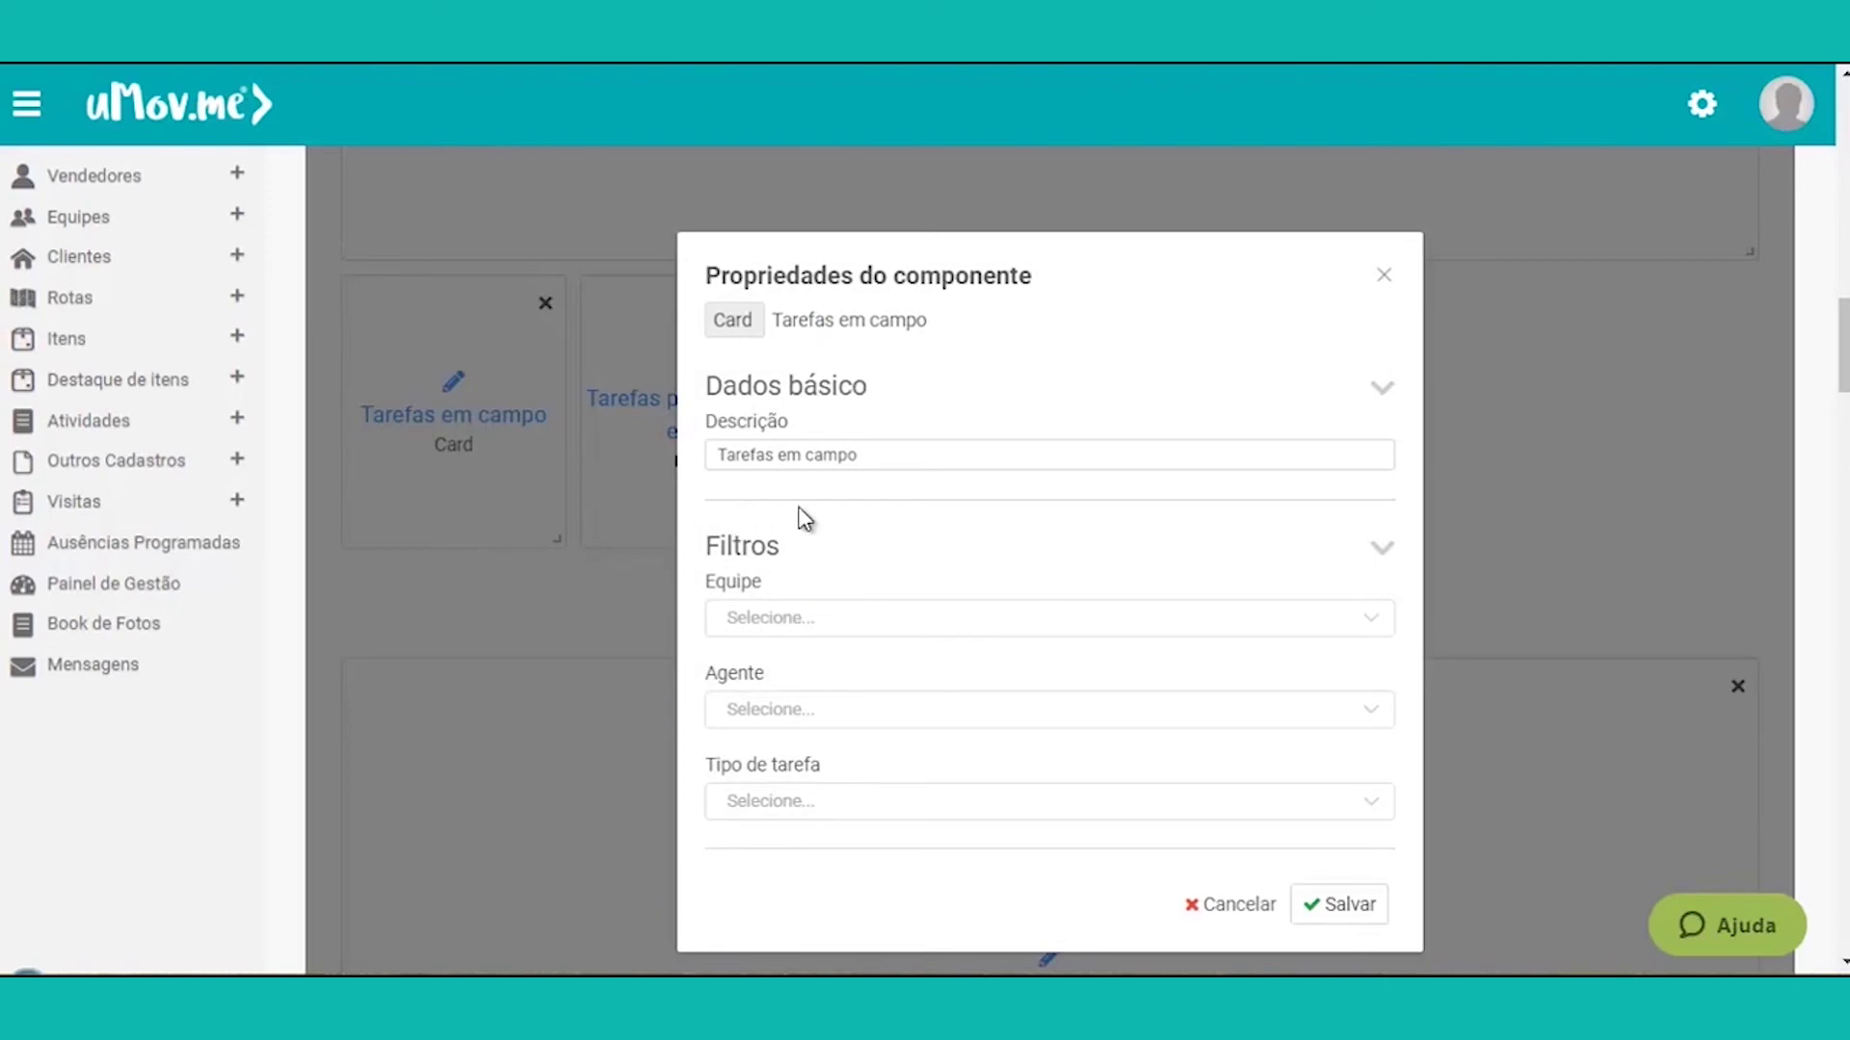
left_click(652, 492)
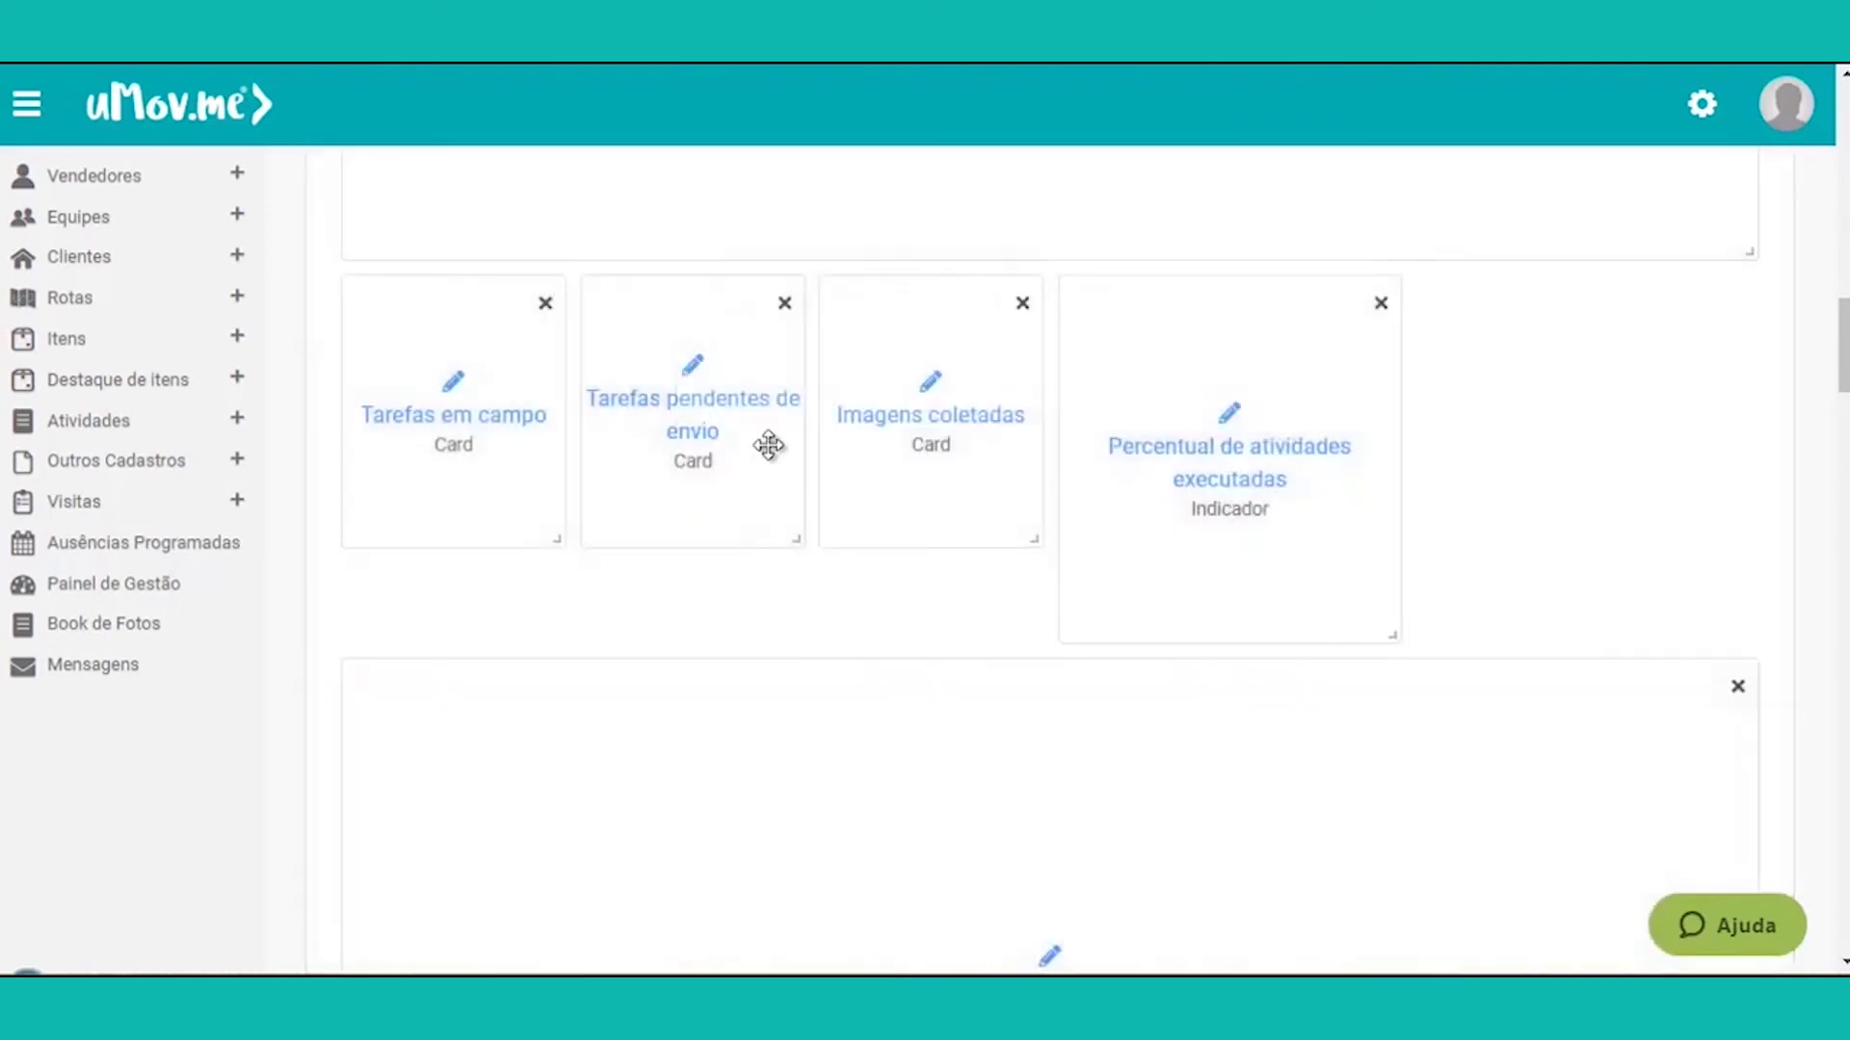
left_click(510, 398)
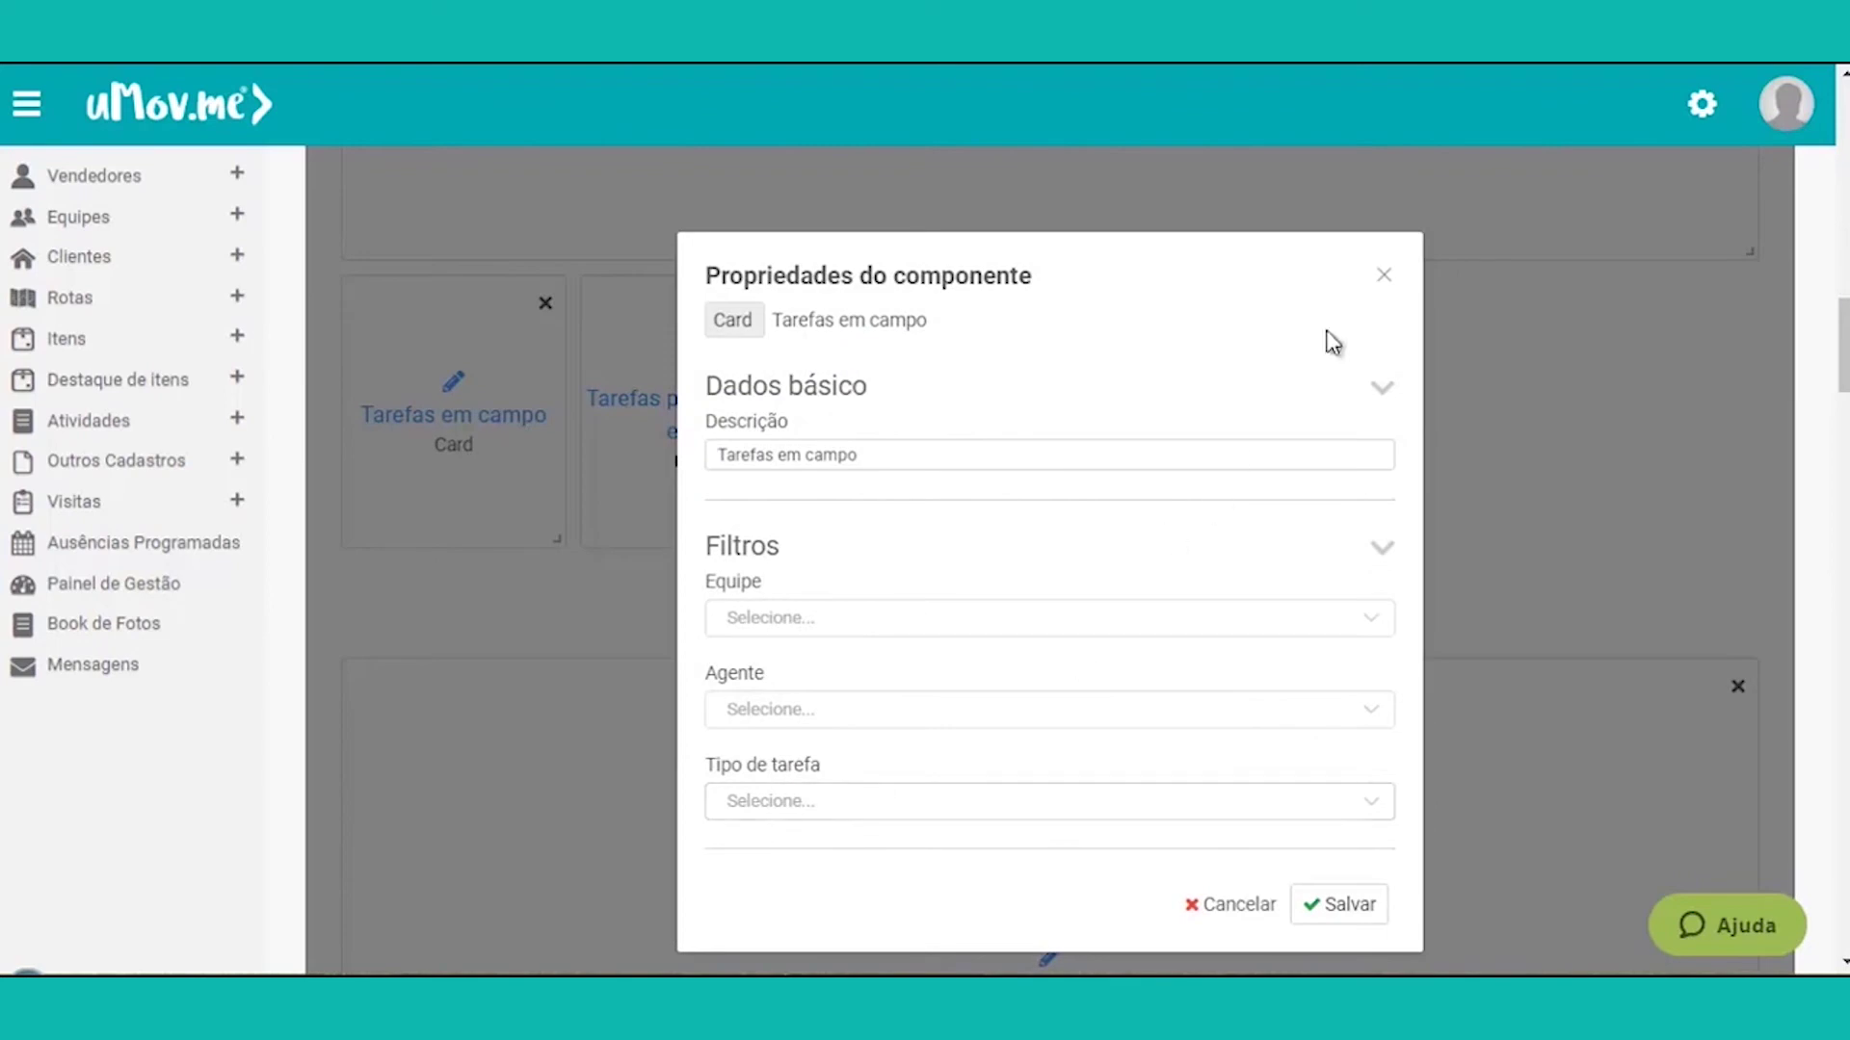
left_click(1385, 275)
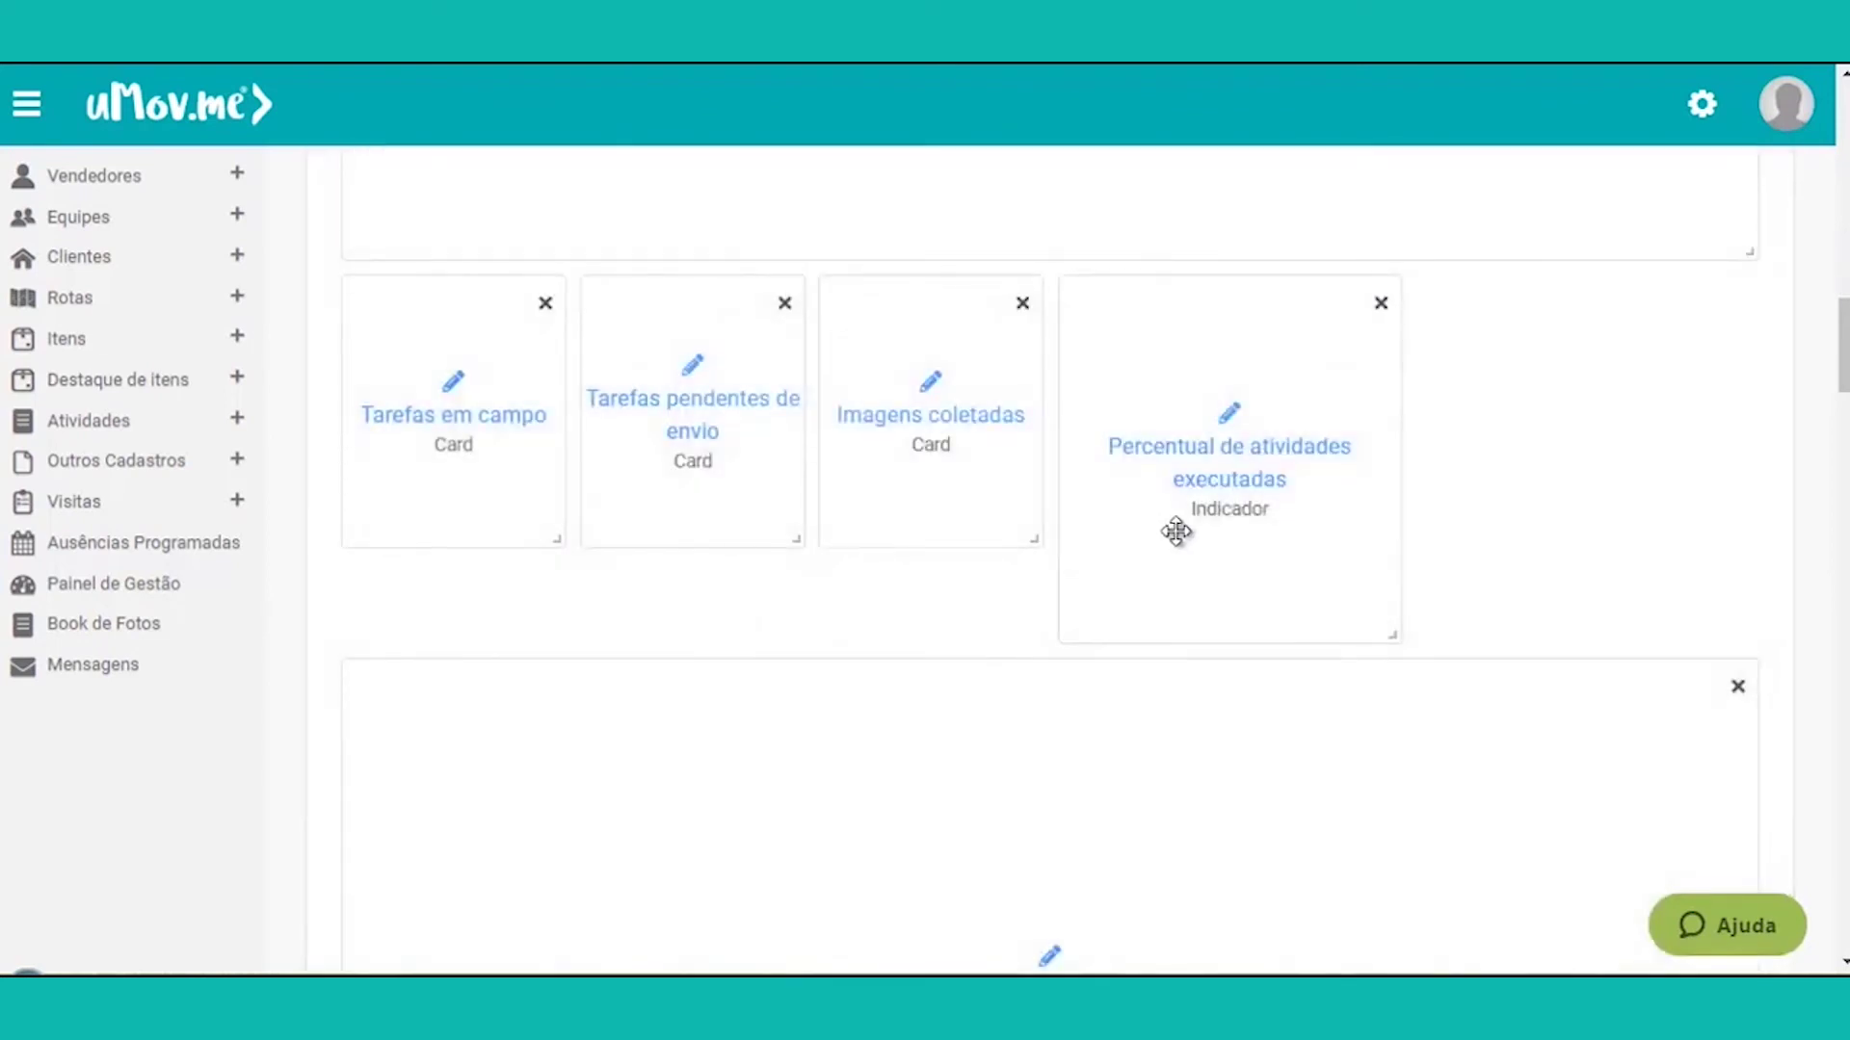
Step: Examine the description and filter options of the Percentual de atividades executadas indicator, and close its properties without saving
left_click(1216, 449)
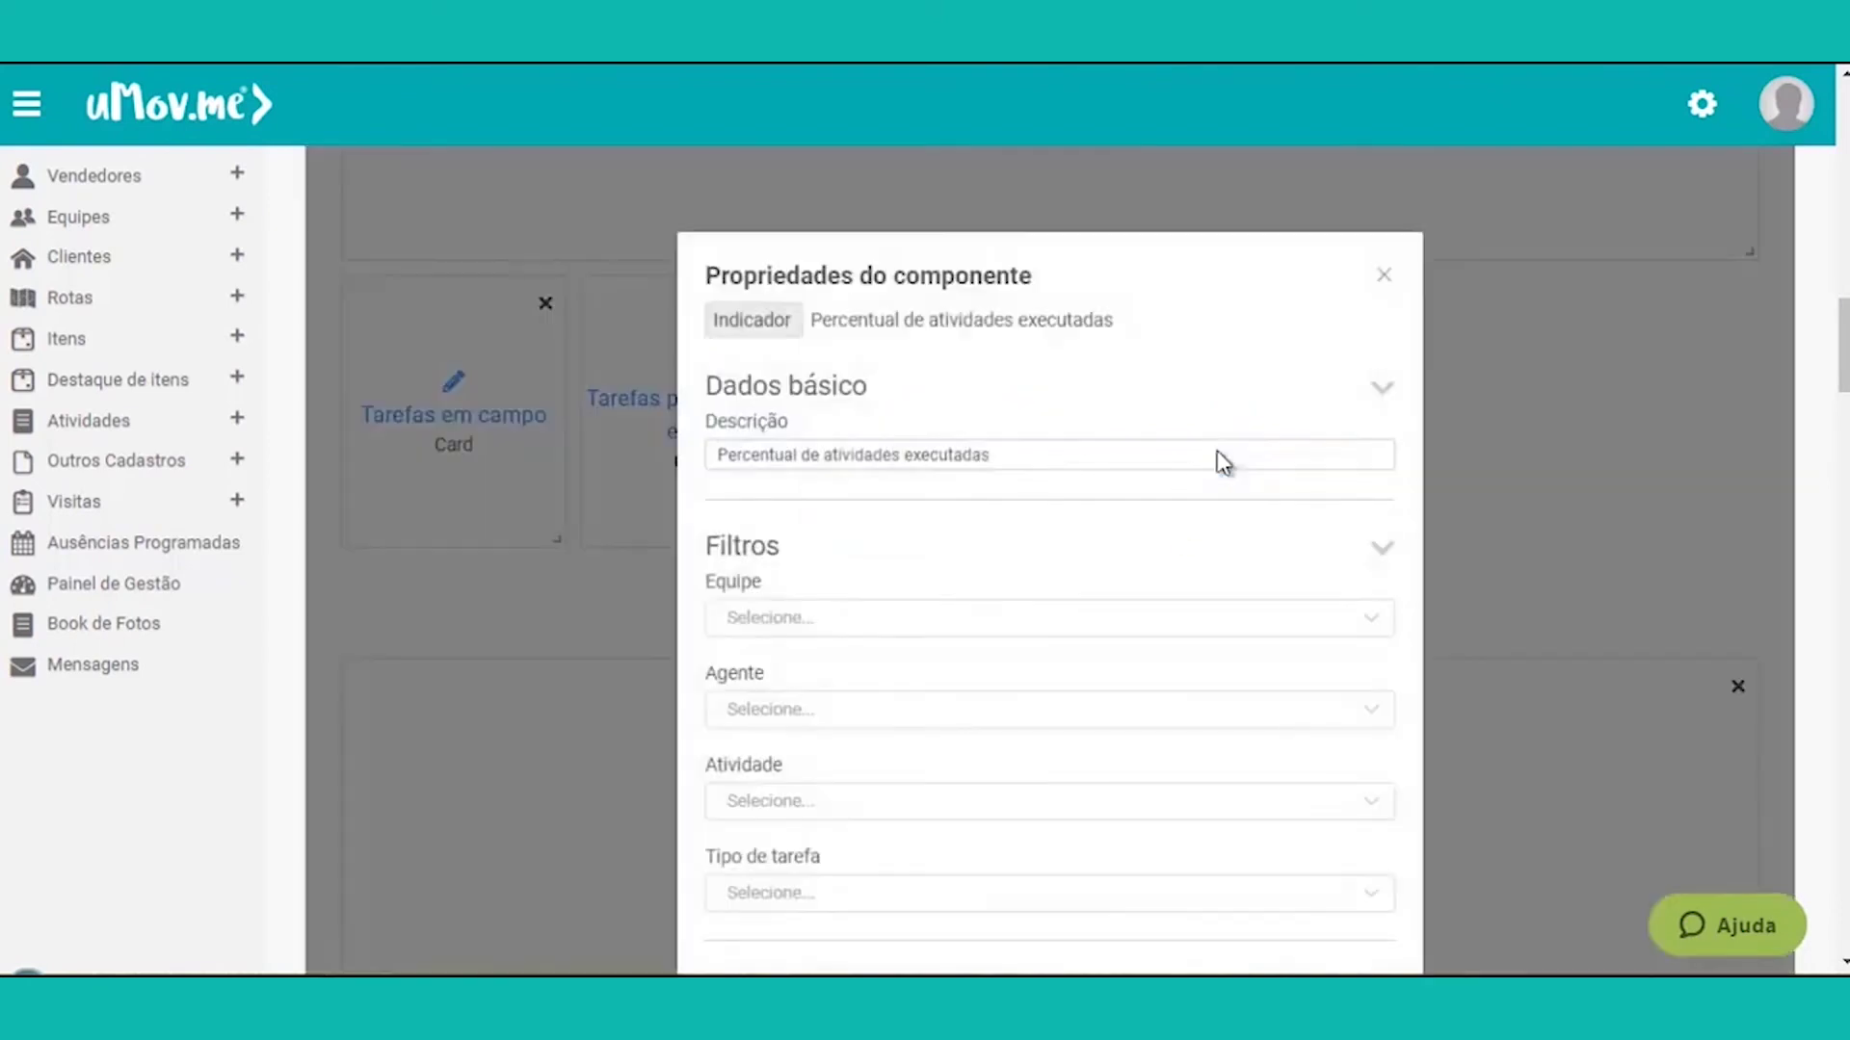
scroll(931, 530, "down", 1)
scroll(876, 665, "up", 2)
scroll(876, 664, "down", 1)
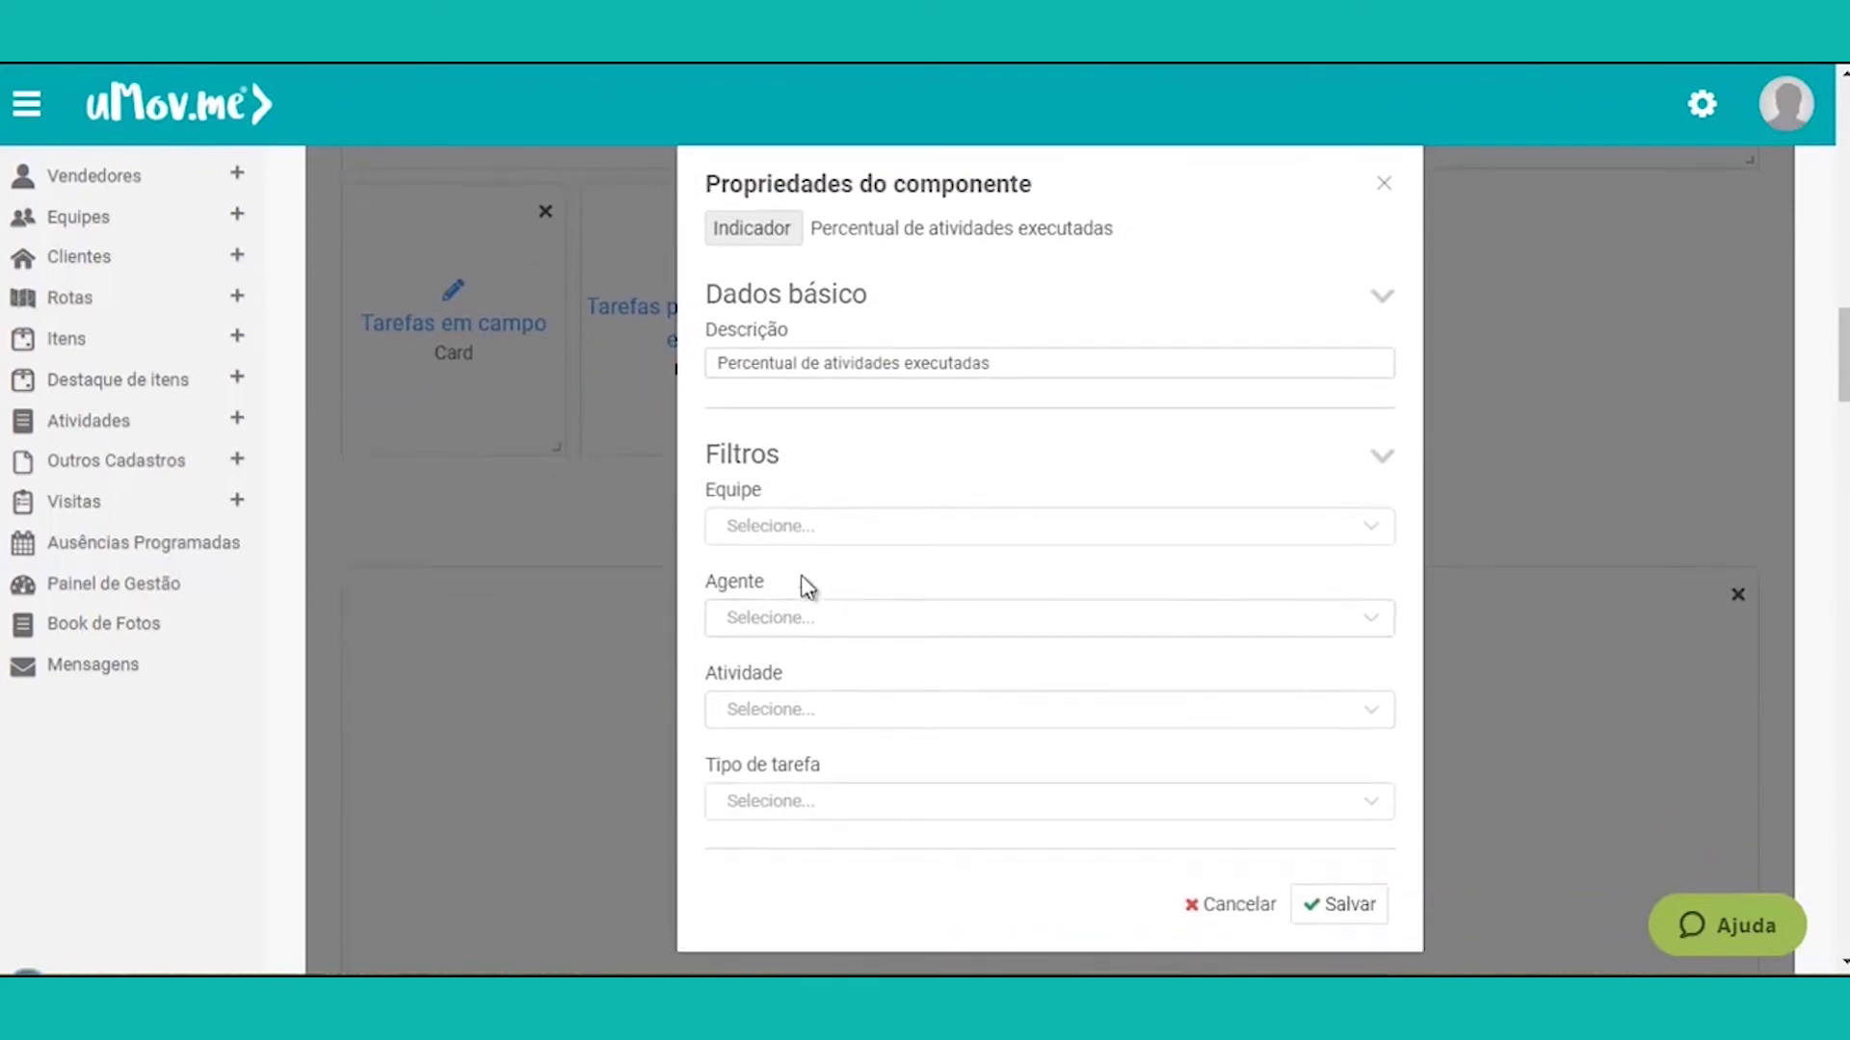
scroll(790, 617, "down", 1)
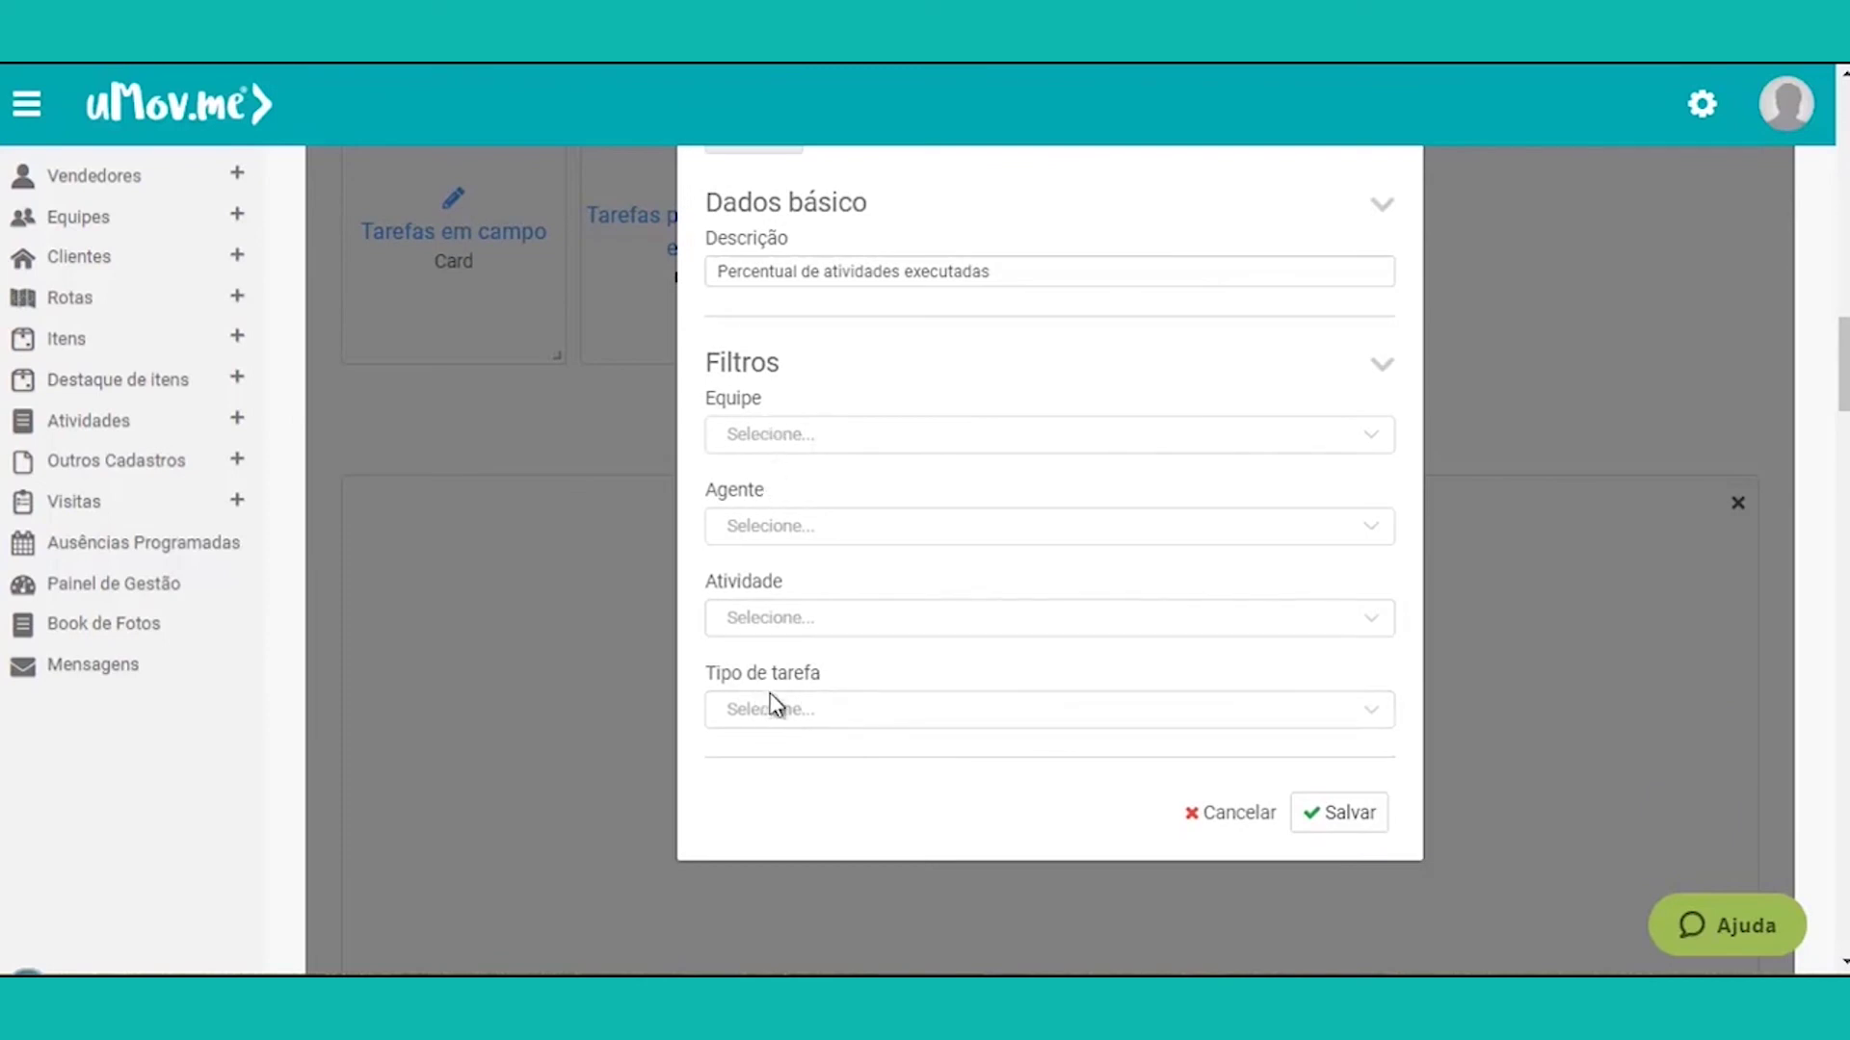
scroll(772, 668, "up", 1)
scroll(1387, 246, "up", 1)
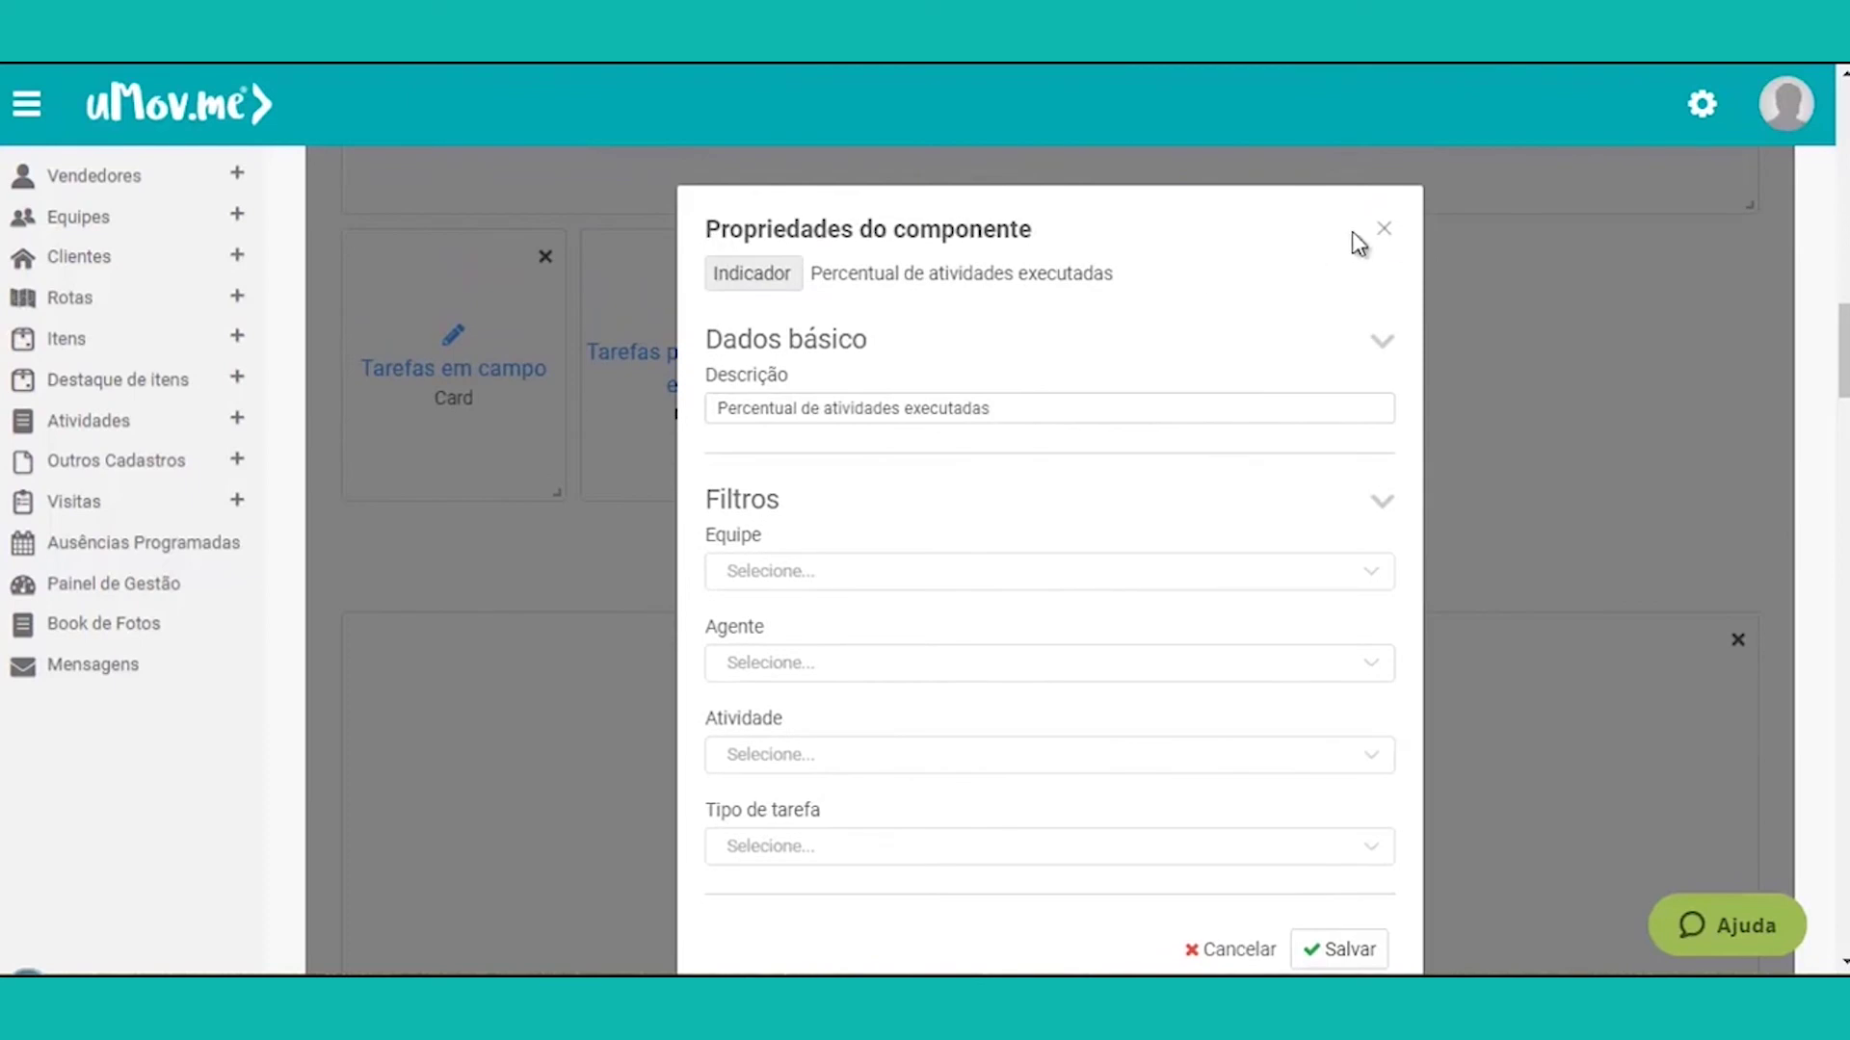
left_click(1384, 229)
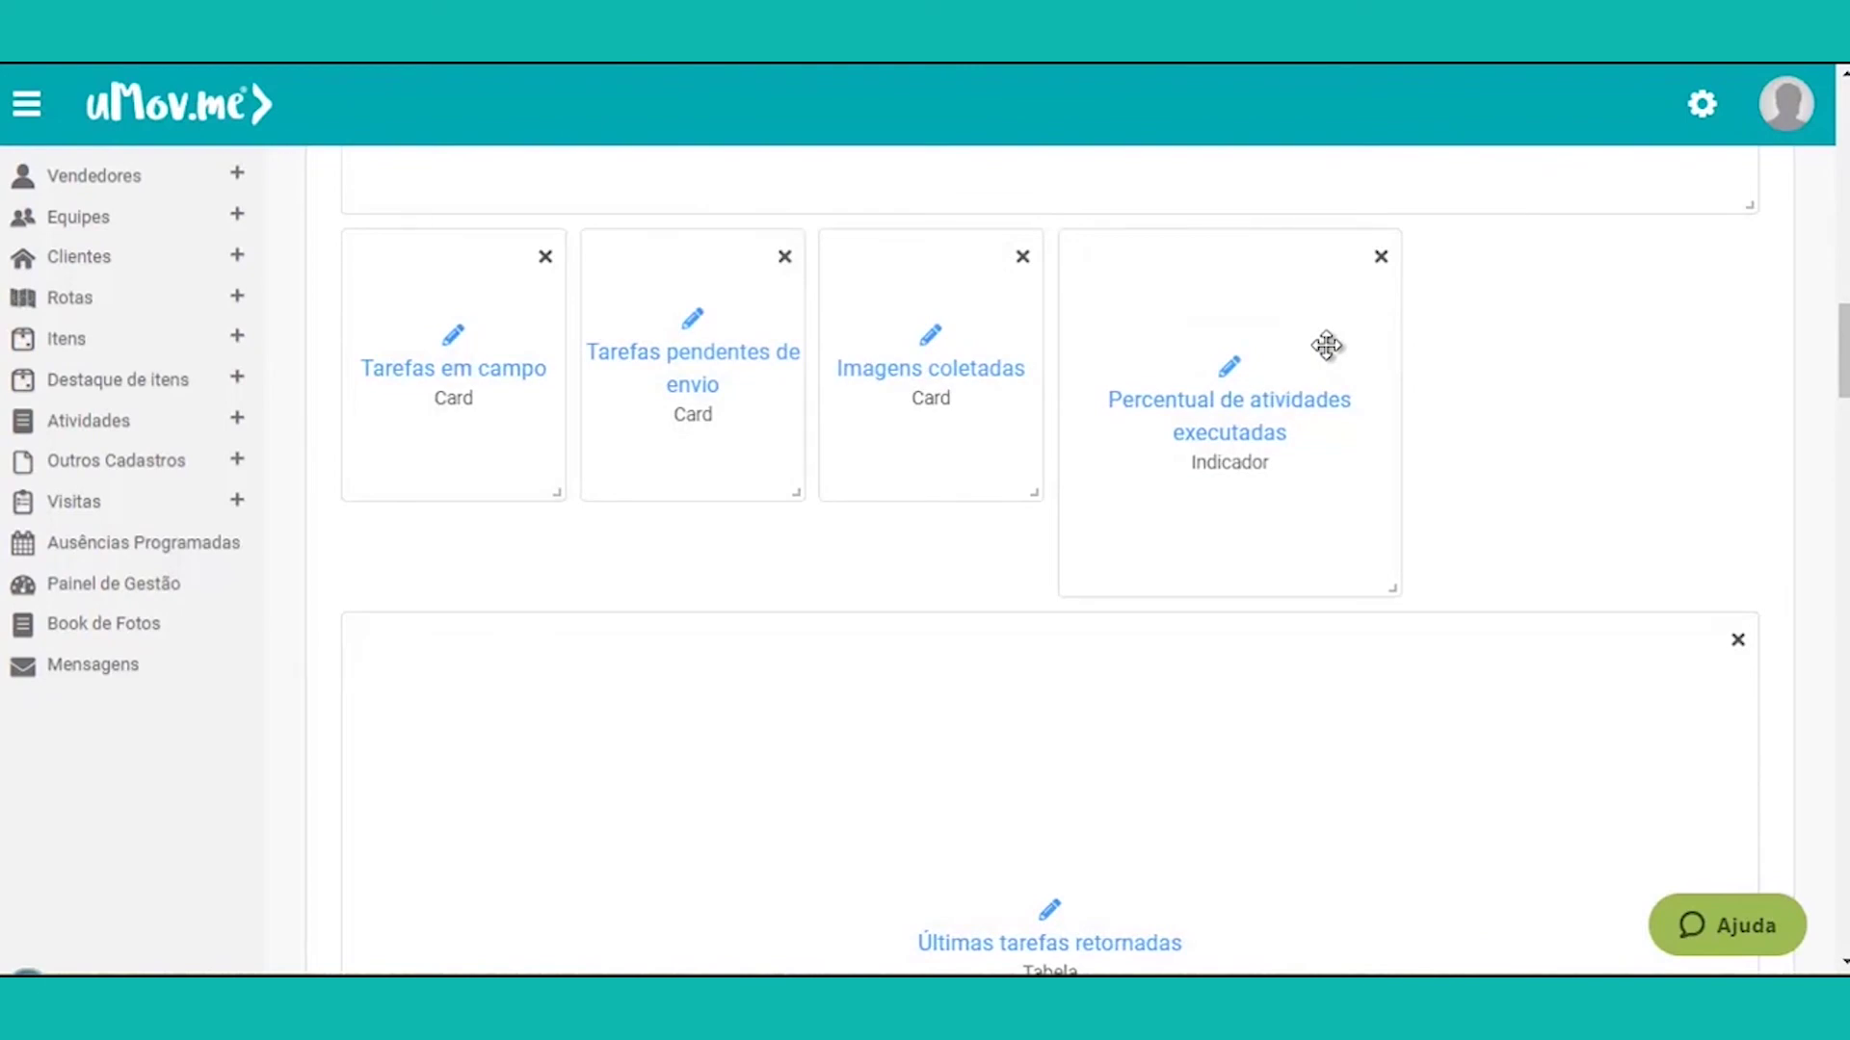
Step: Check the Atividade filter choices of the Percentual de atividades executadas indicator without selecting one, and save its properties
left_click(1256, 400)
scroll(859, 587, "down", 3)
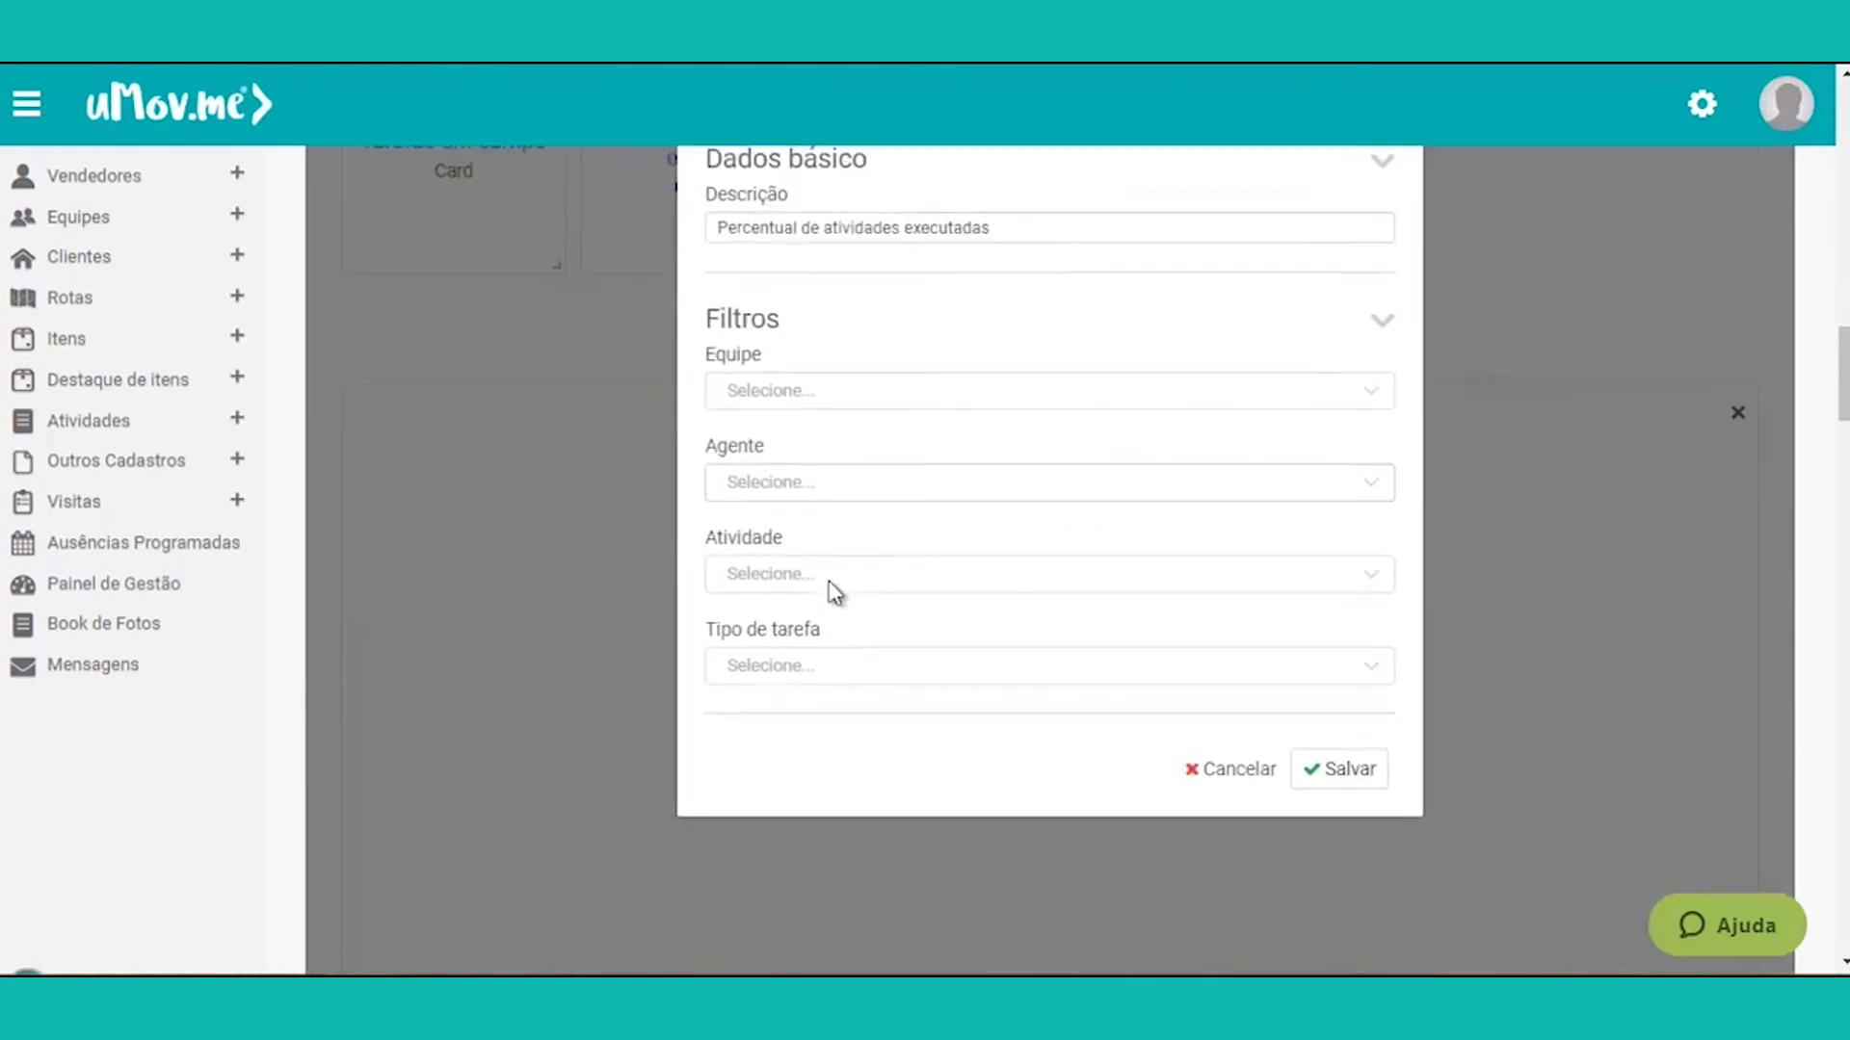
left_click(836, 576)
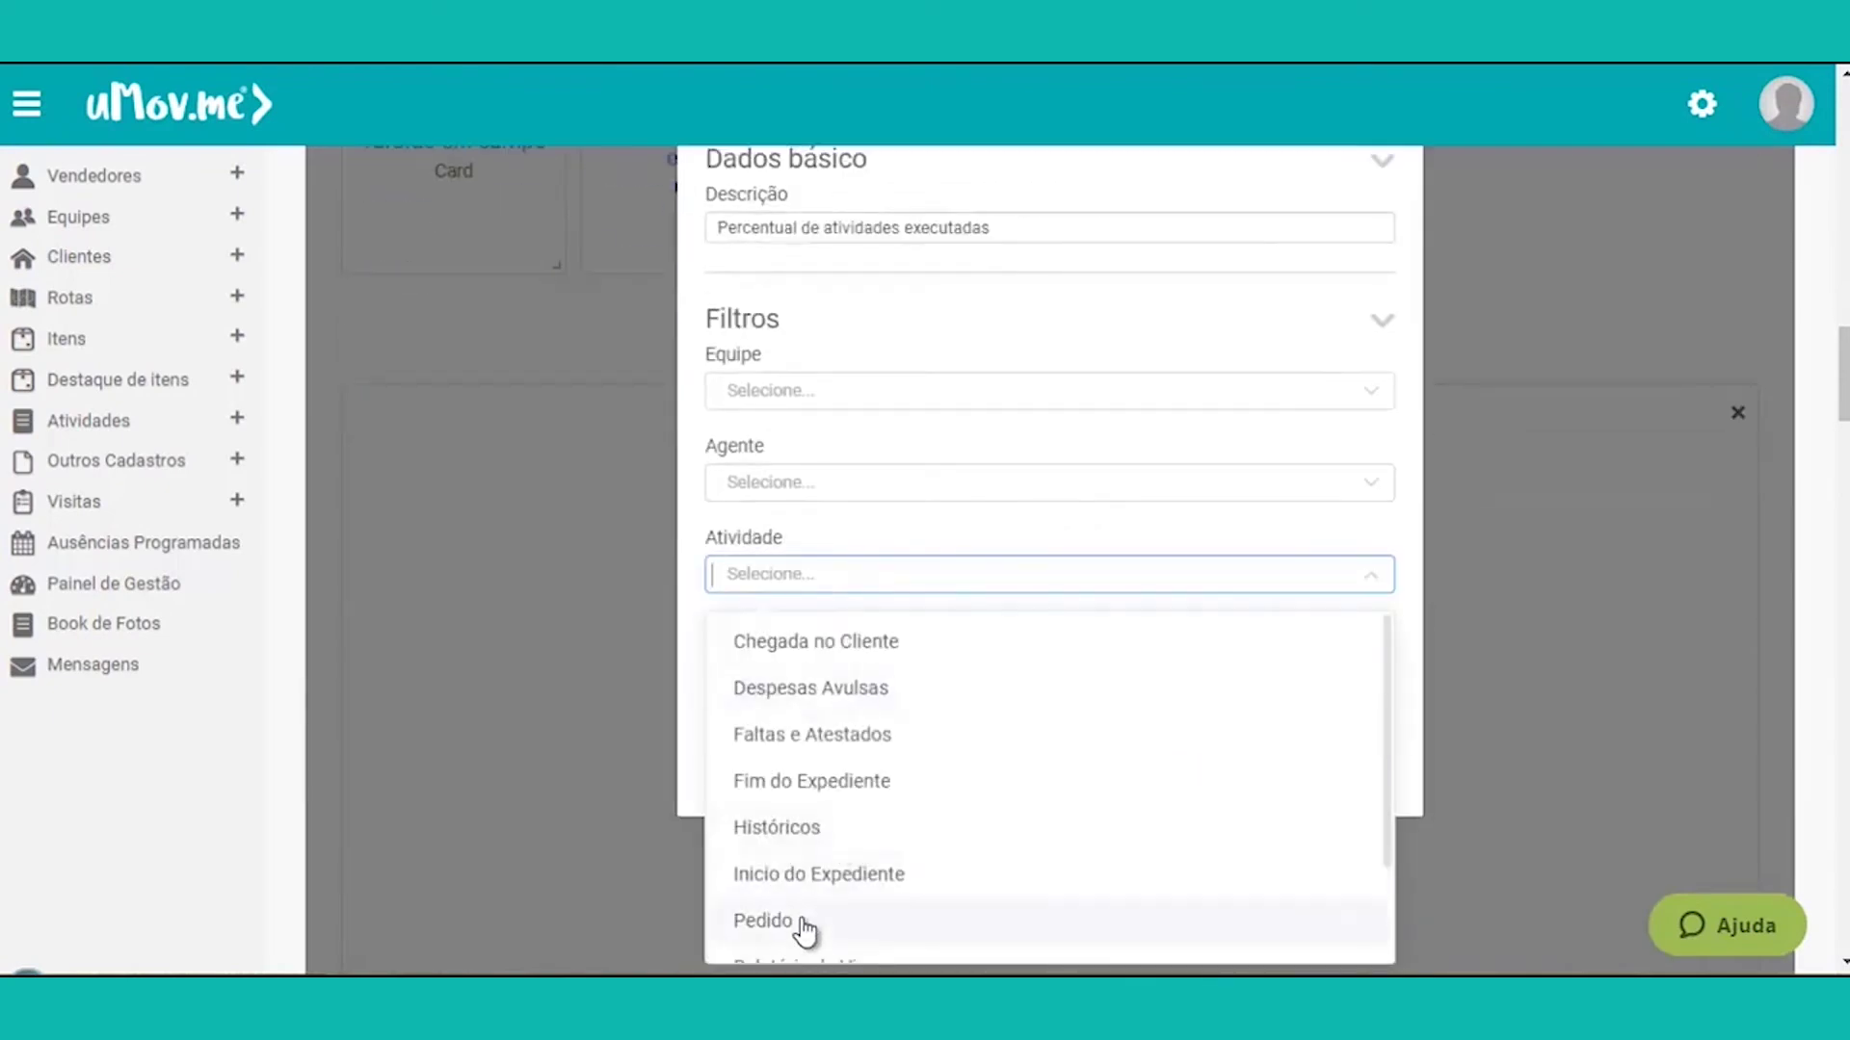
left_click(1413, 551)
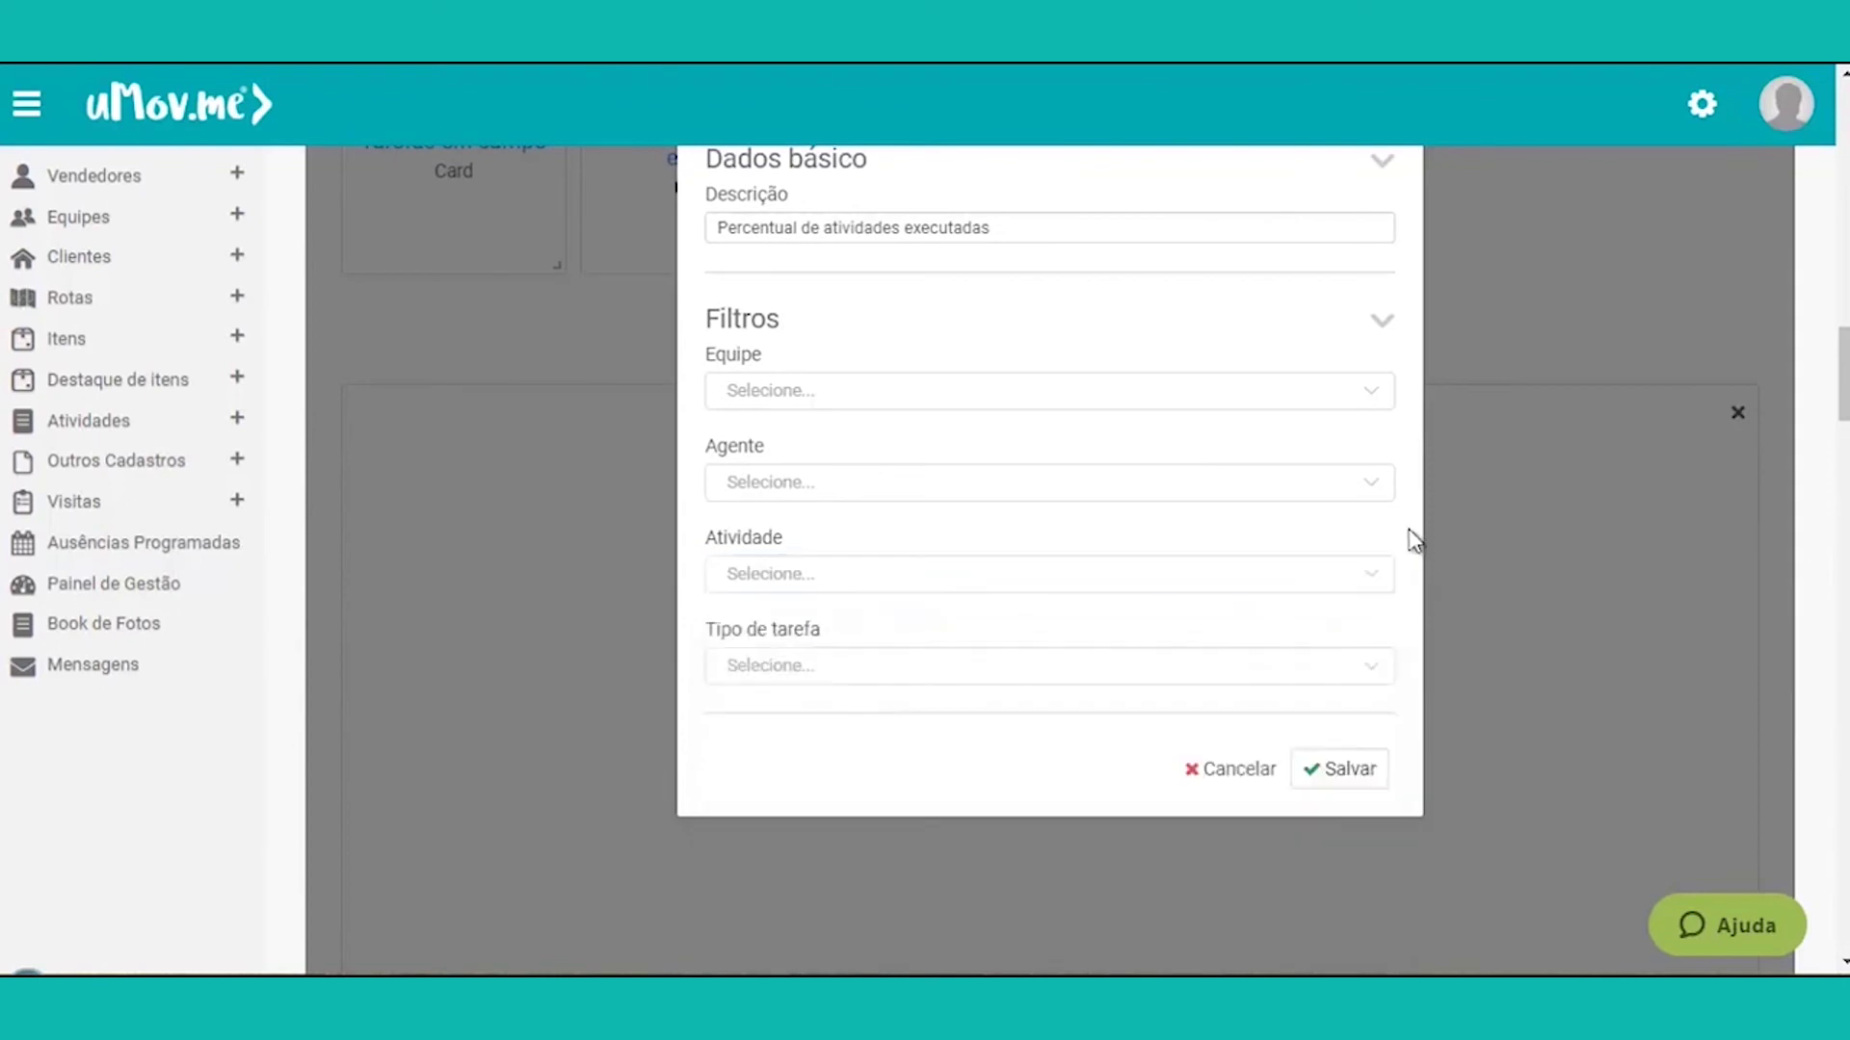
left_click(1375, 777)
Step: Look over the properties of the Tarefas por situação pie chart and close them without saving
left_click_drag(1840, 378, 1824, 614)
left_click(583, 528)
scroll(1026, 590, "down", 1)
scroll(1123, 586, "up", 1)
left_click(1384, 262)
Step: Check the remaining components down to the Última posição das pessoas map, and save the dashboard
left_click_drag(1830, 585, 1842, 699)
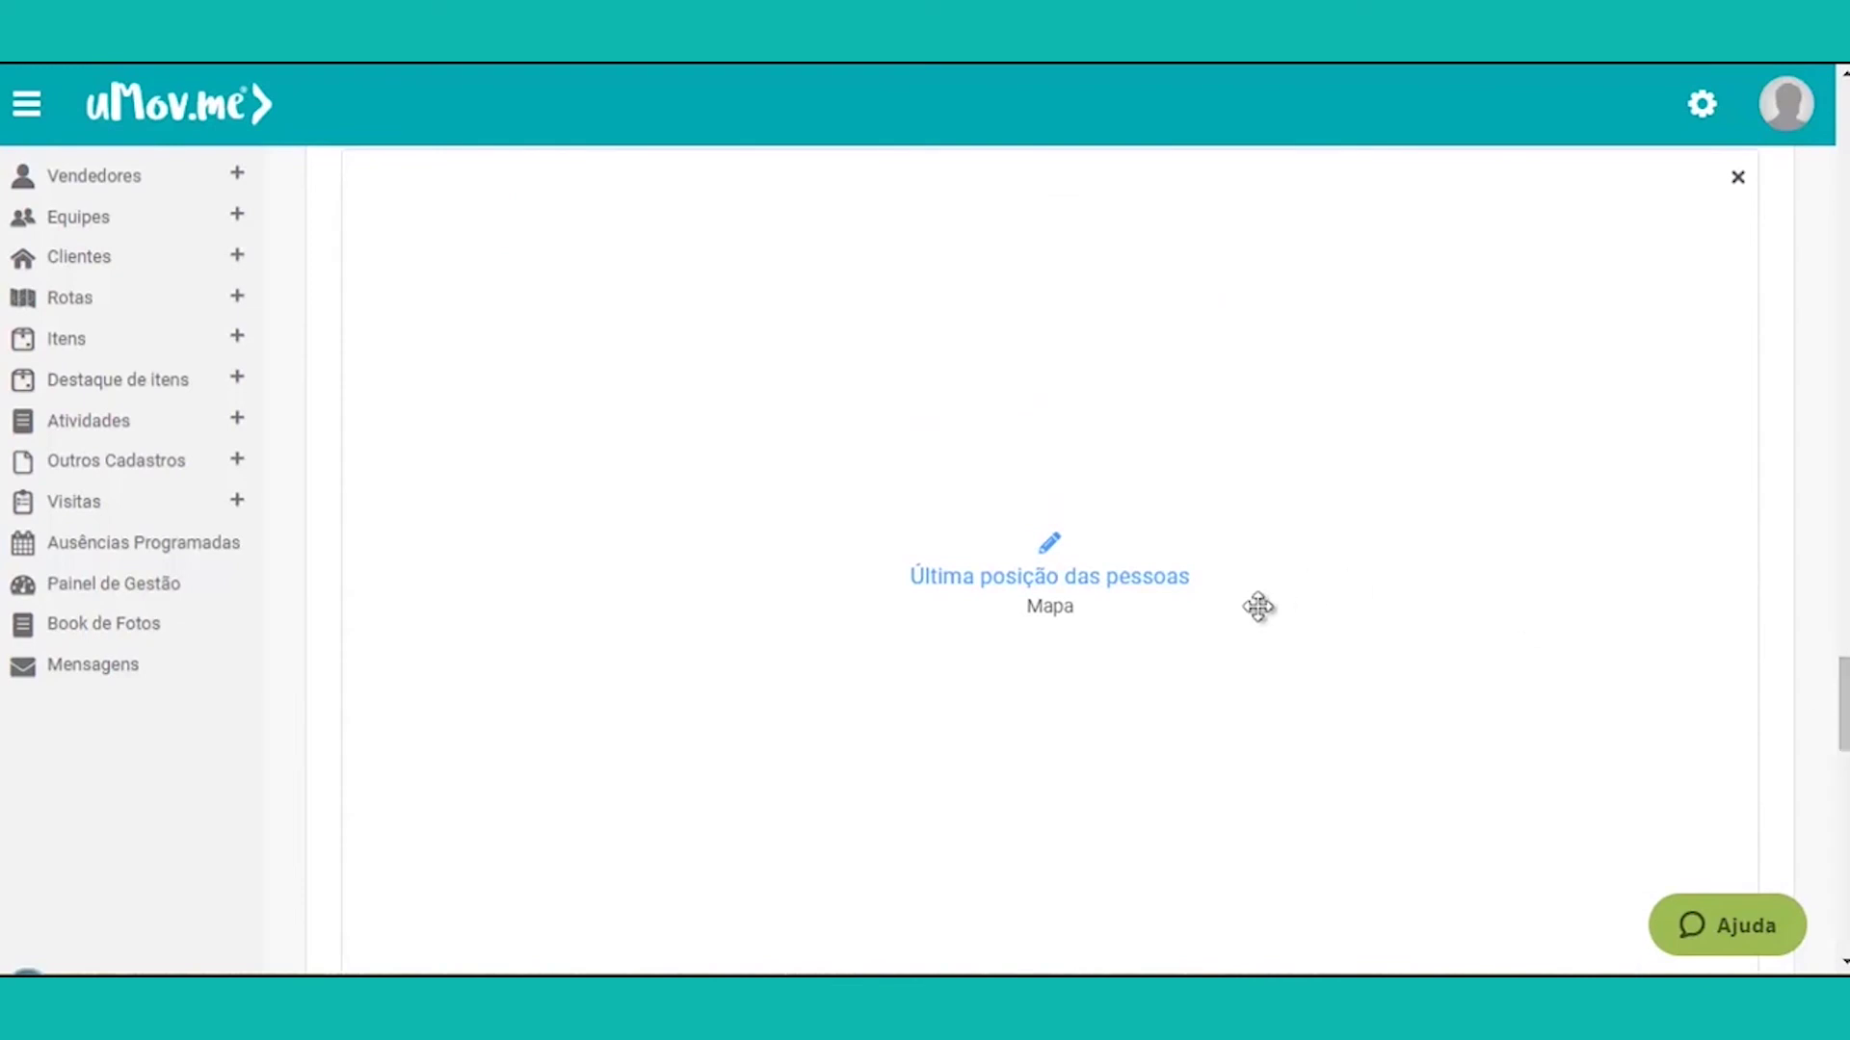
scroll(1156, 611, "up", 7)
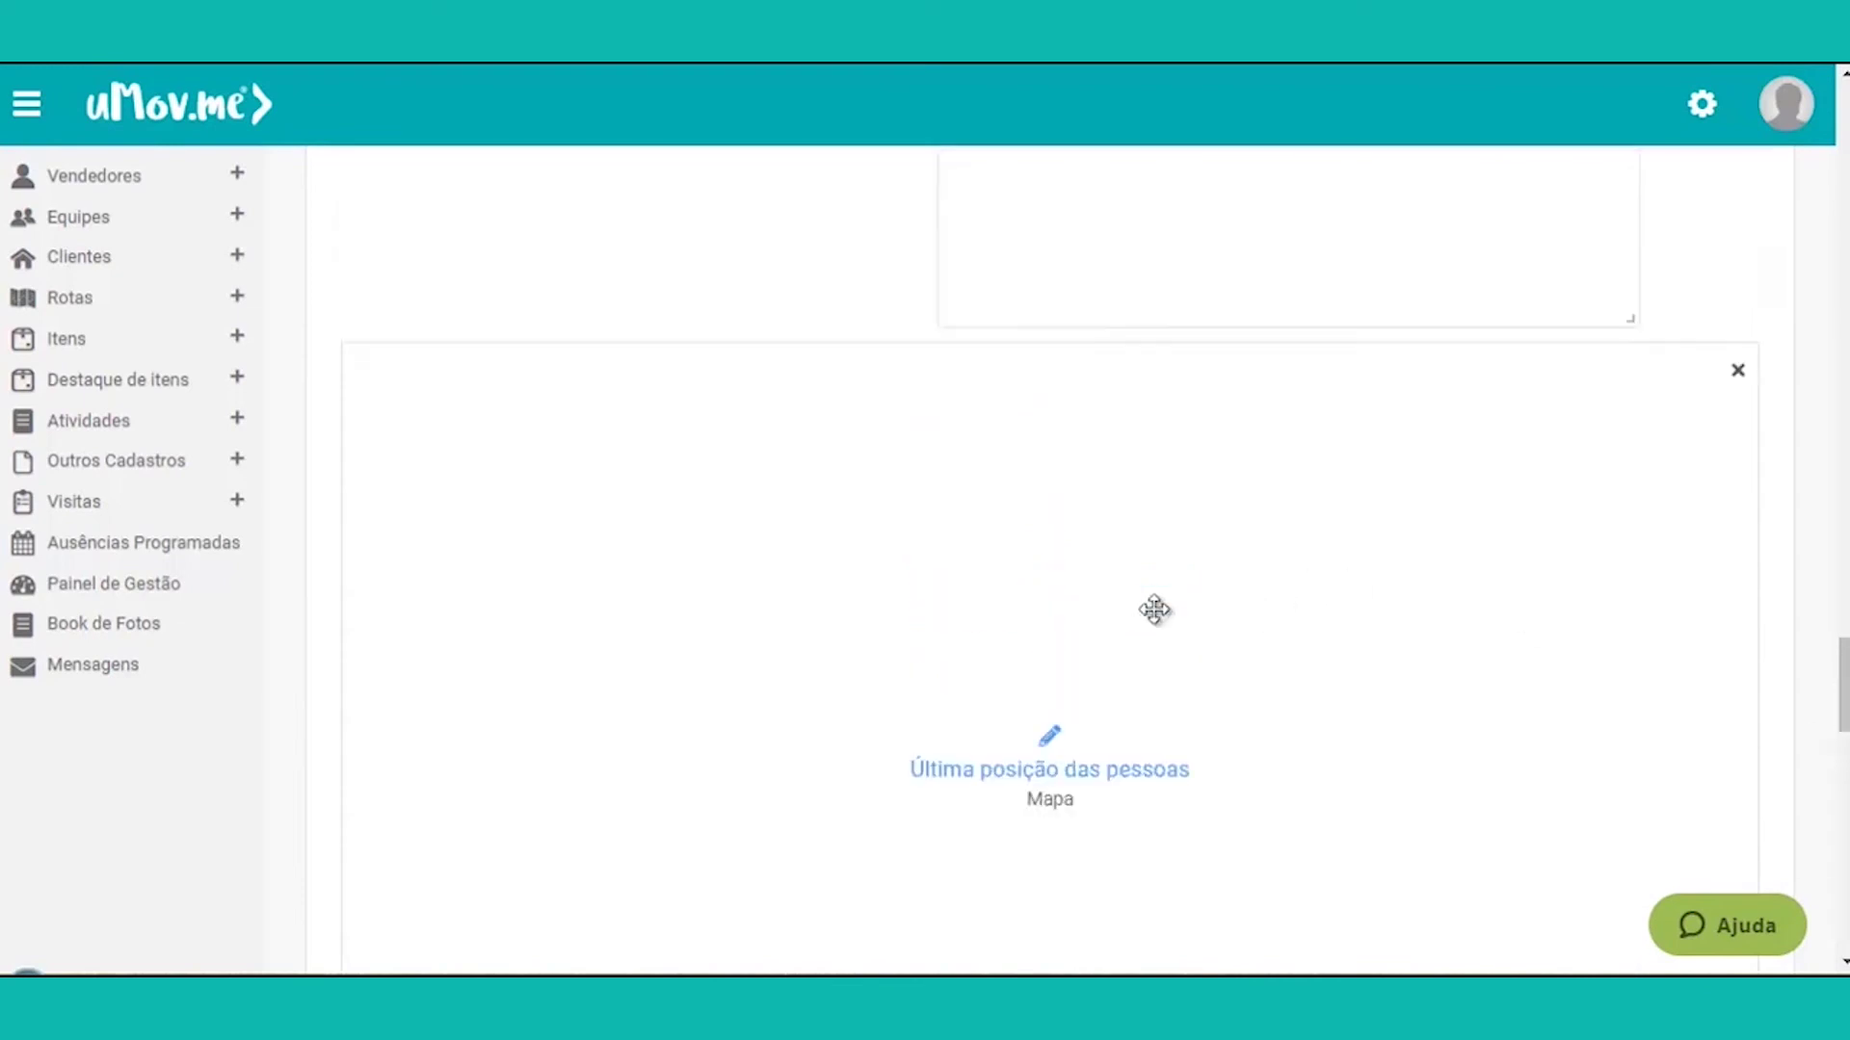
scroll(1154, 609, "up", 3)
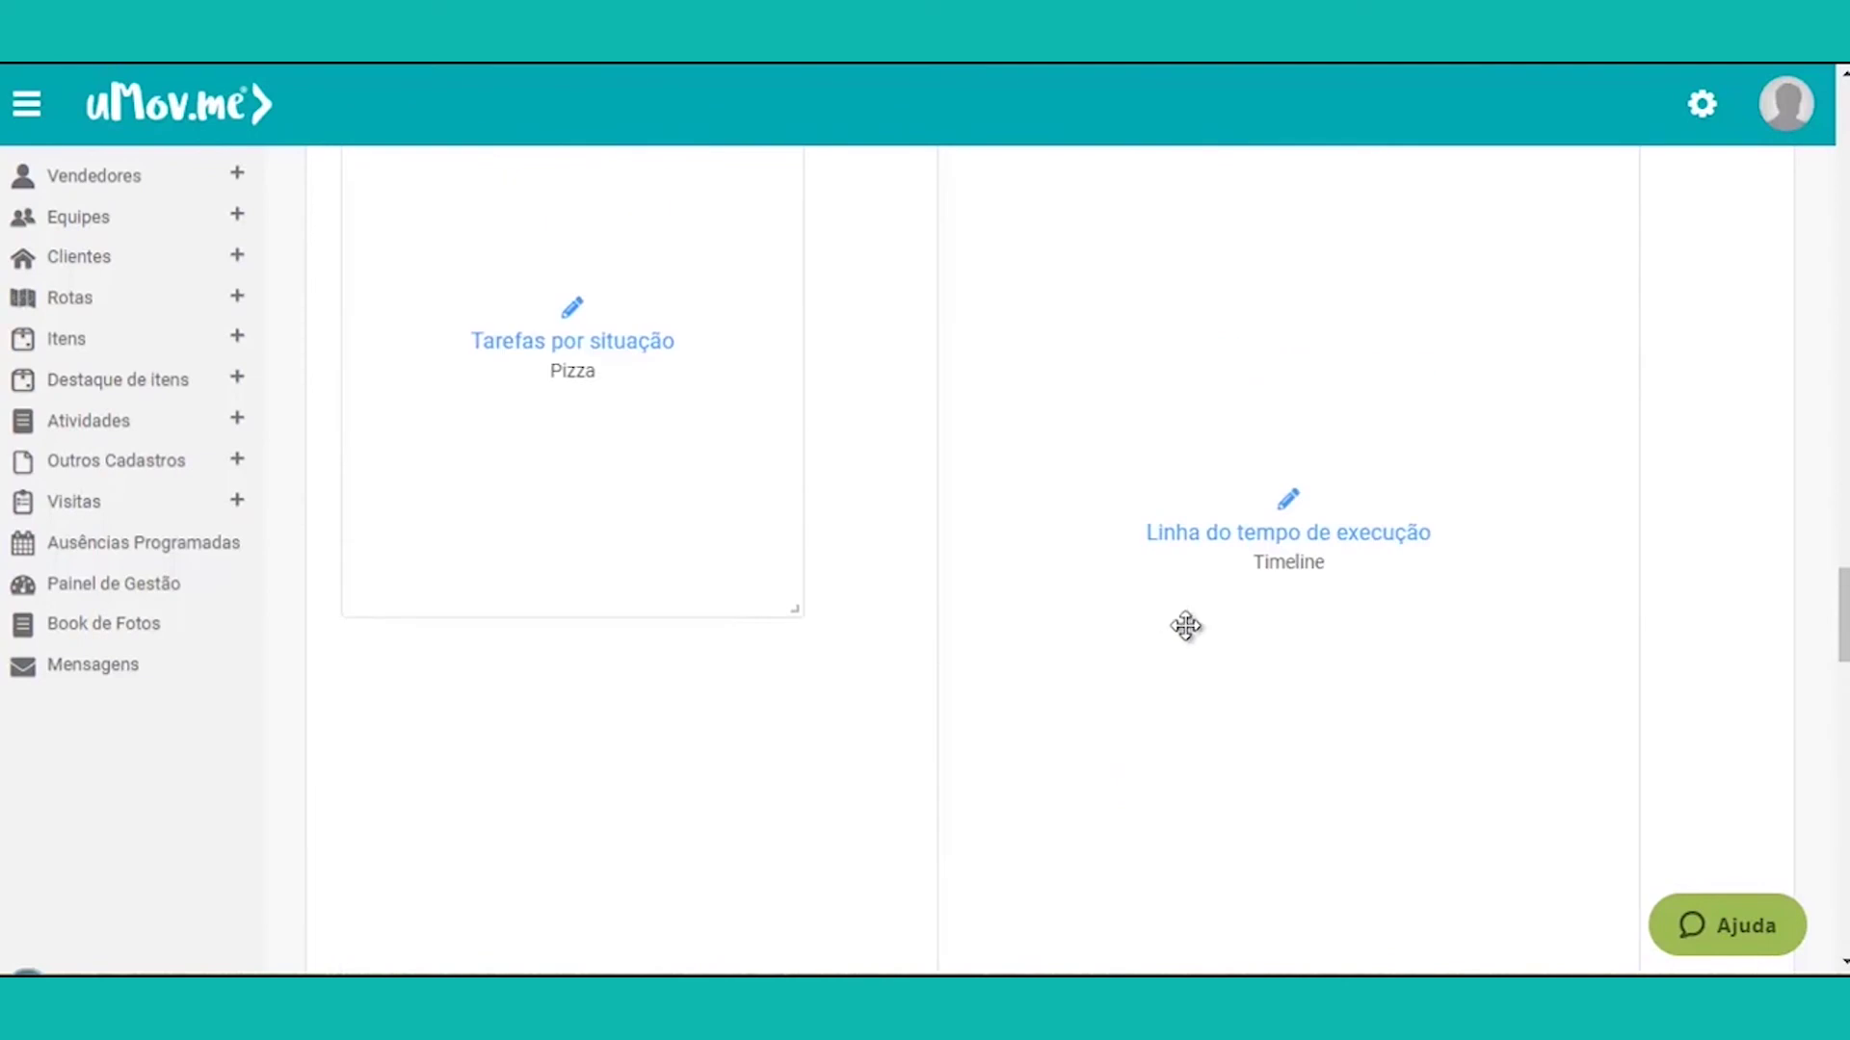
left_click_drag(1841, 611, 1836, 766)
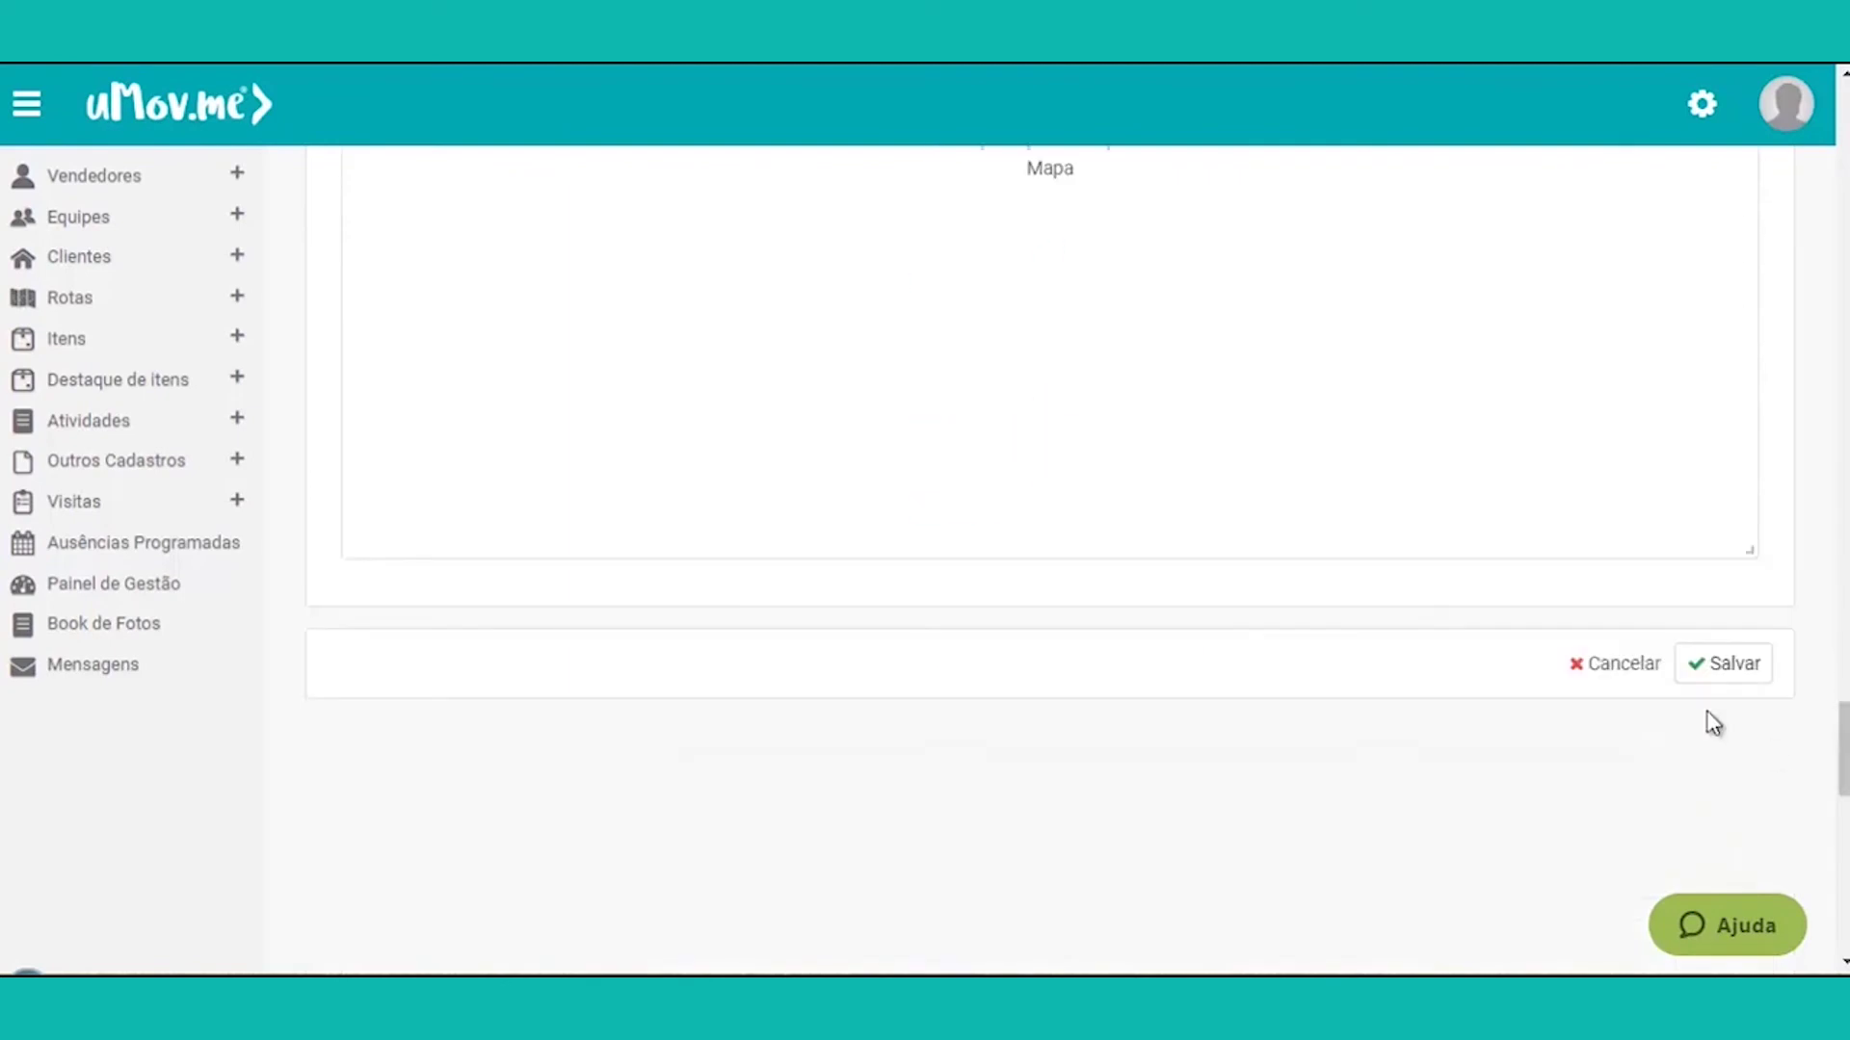
left_click(1735, 674)
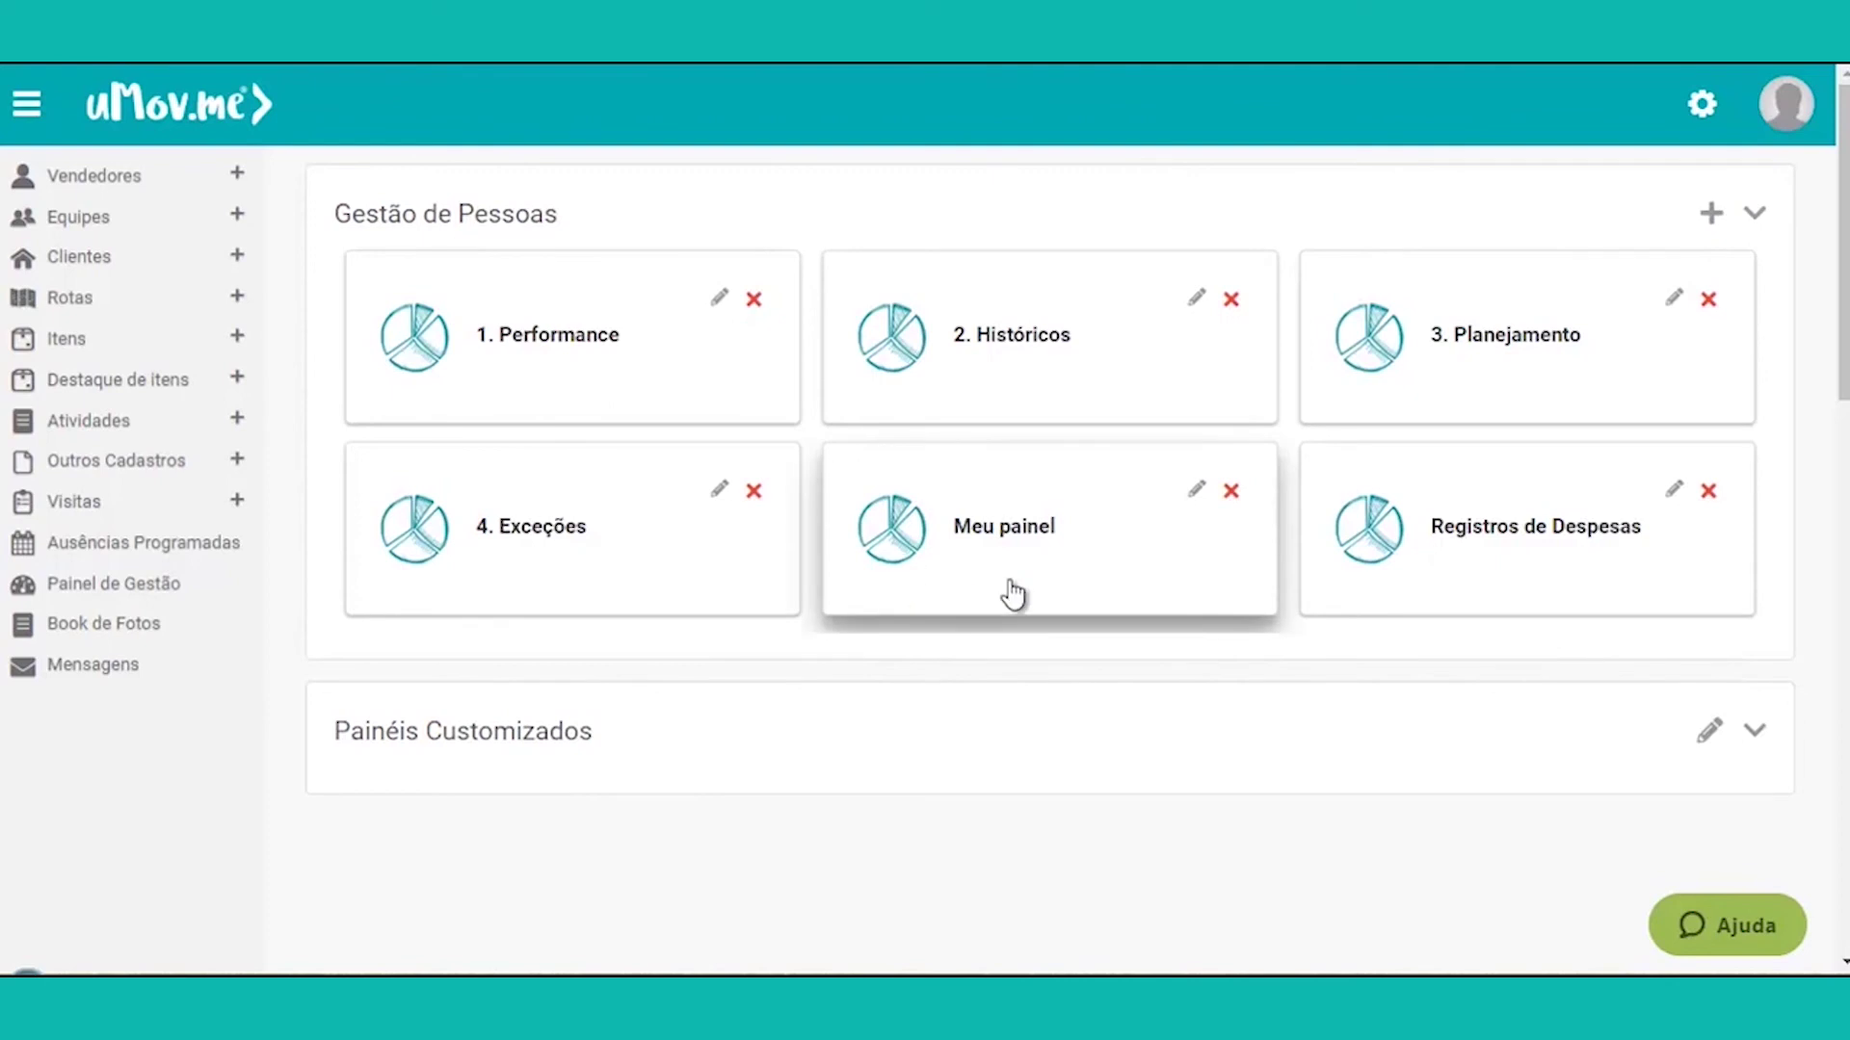
Step: Open the Meu painel dashboard, try its period options, and apply the Hoje period filter
left_click(1020, 546)
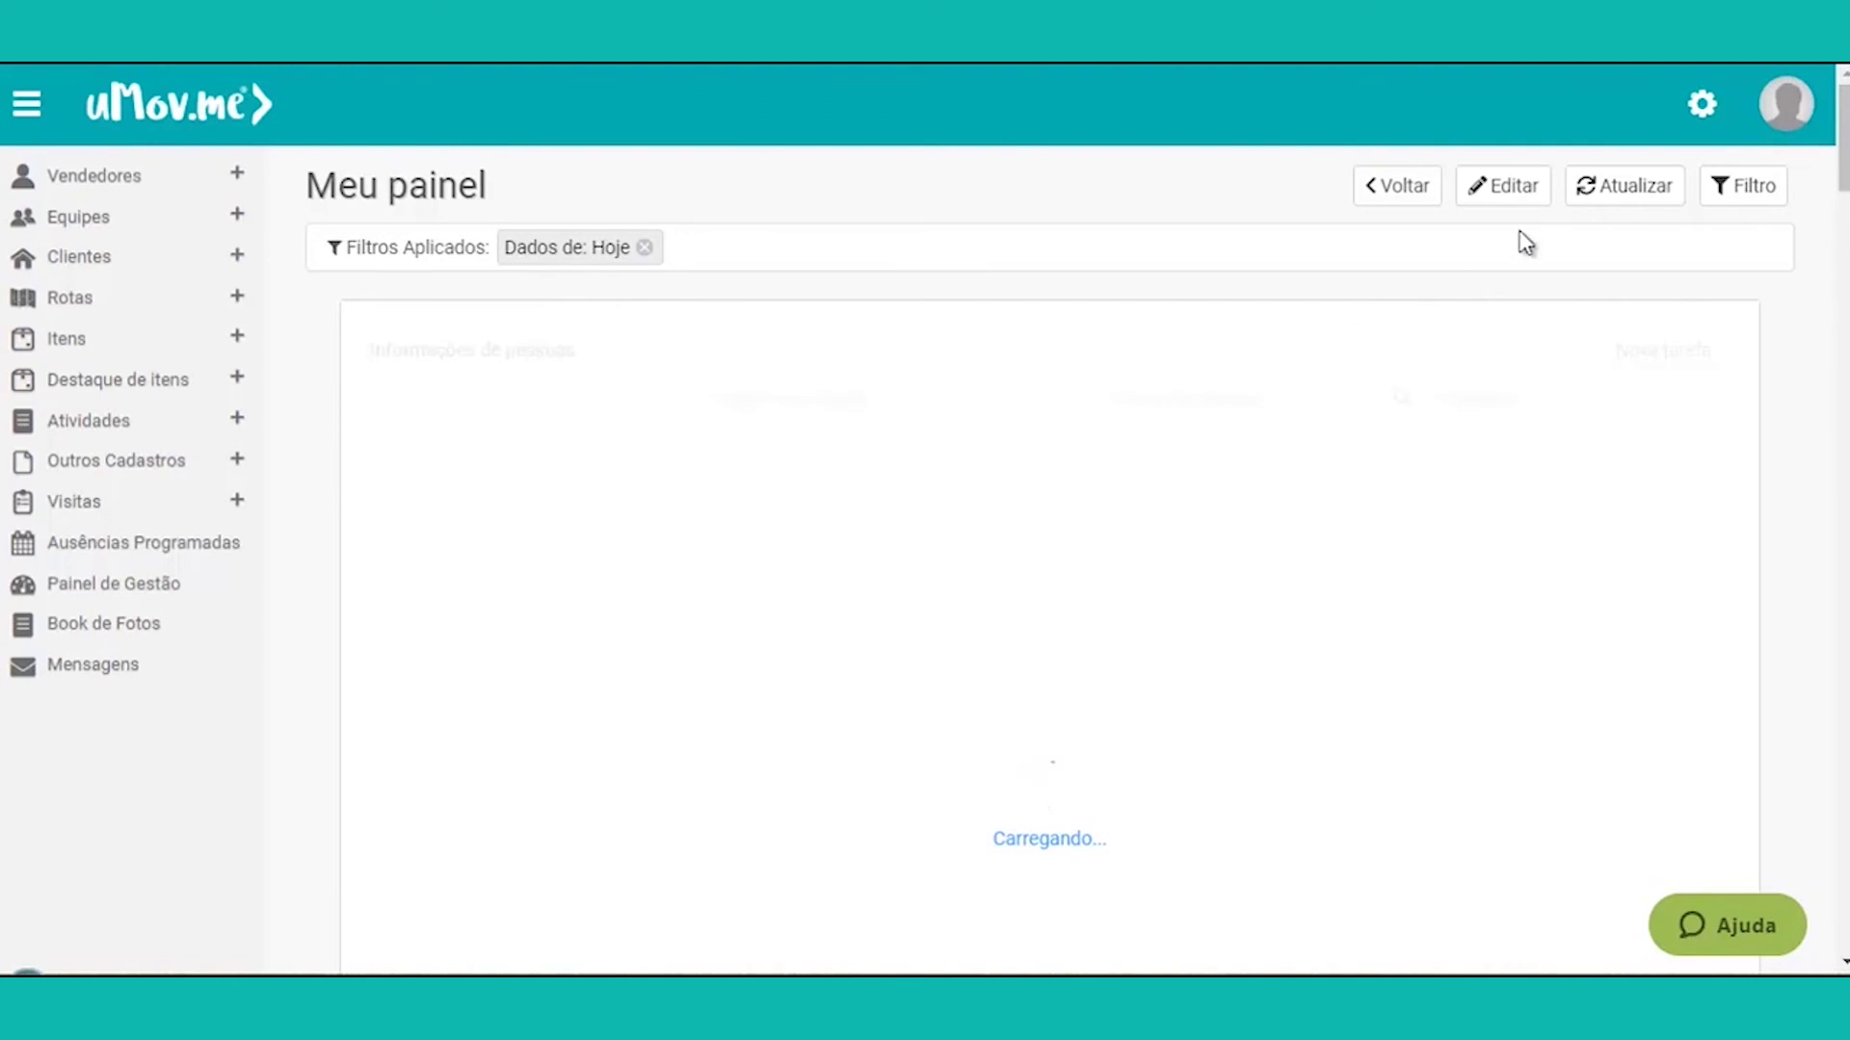
left_click(1735, 185)
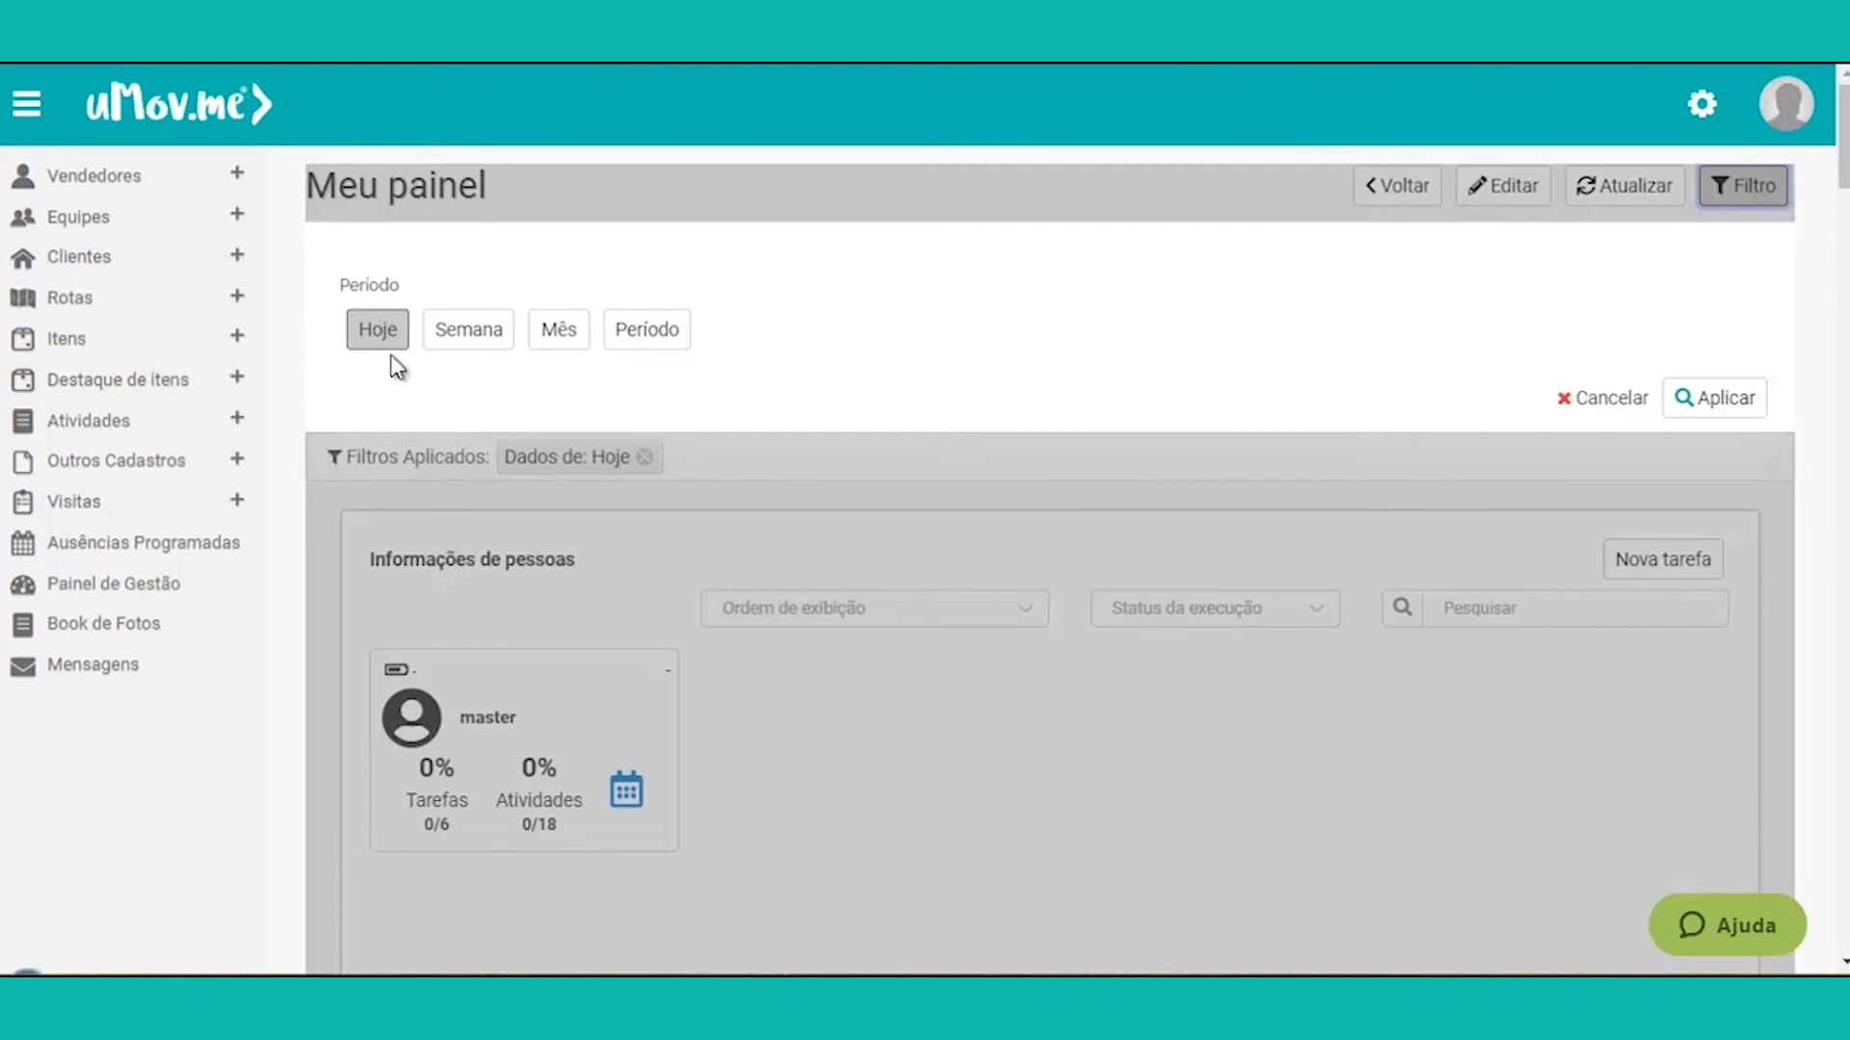
left_click(621, 340)
left_click(622, 339)
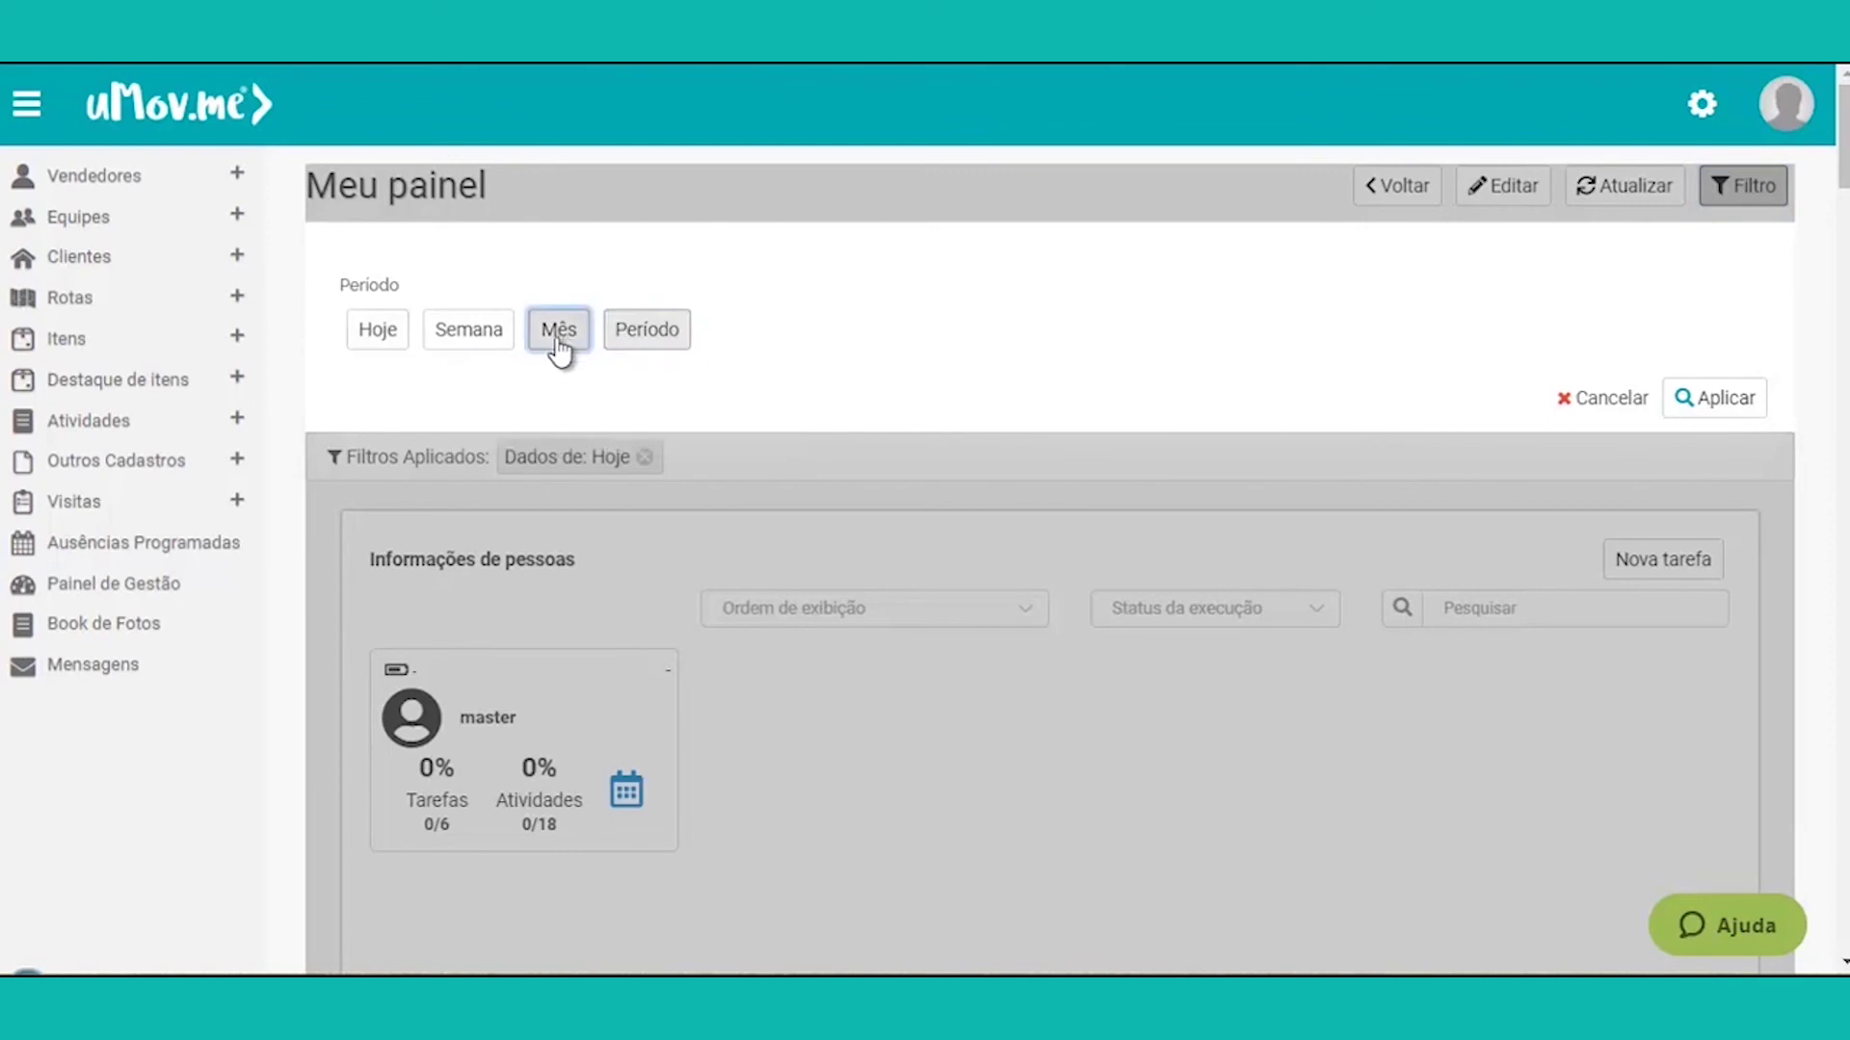
left_click(371, 346)
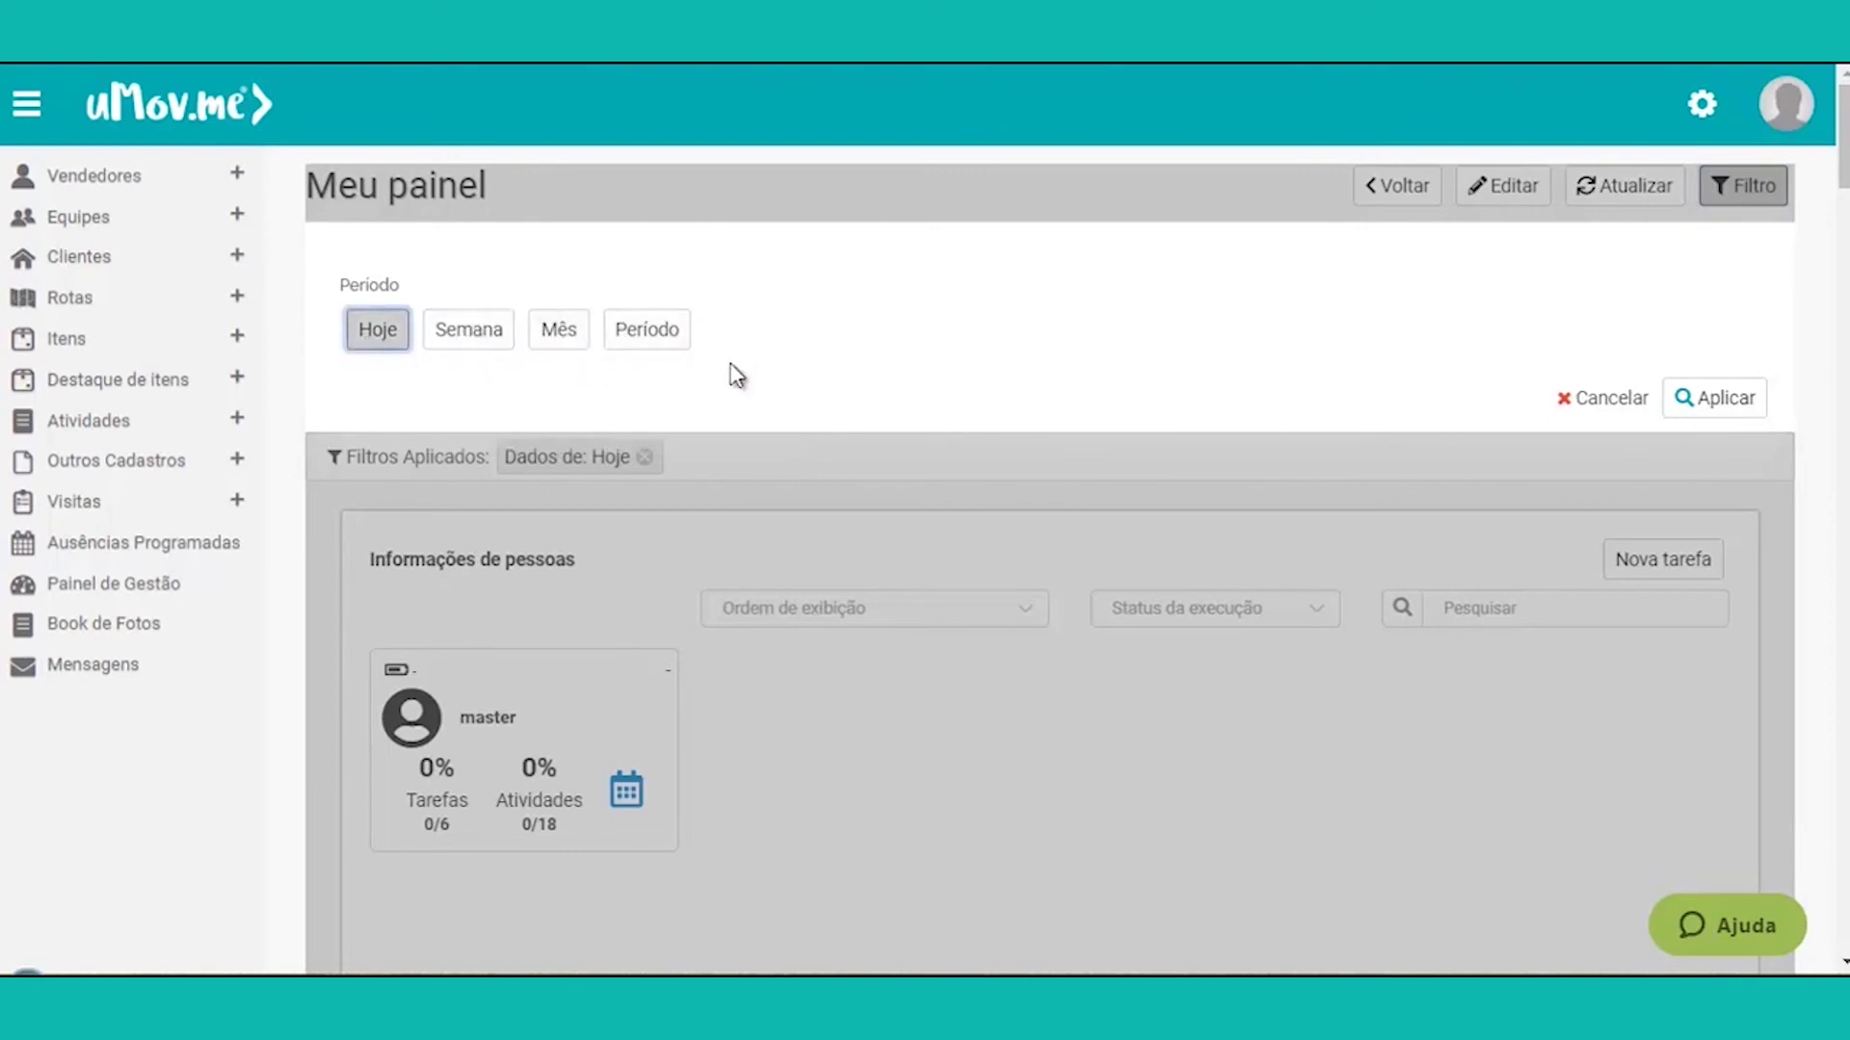
left_click(1695, 400)
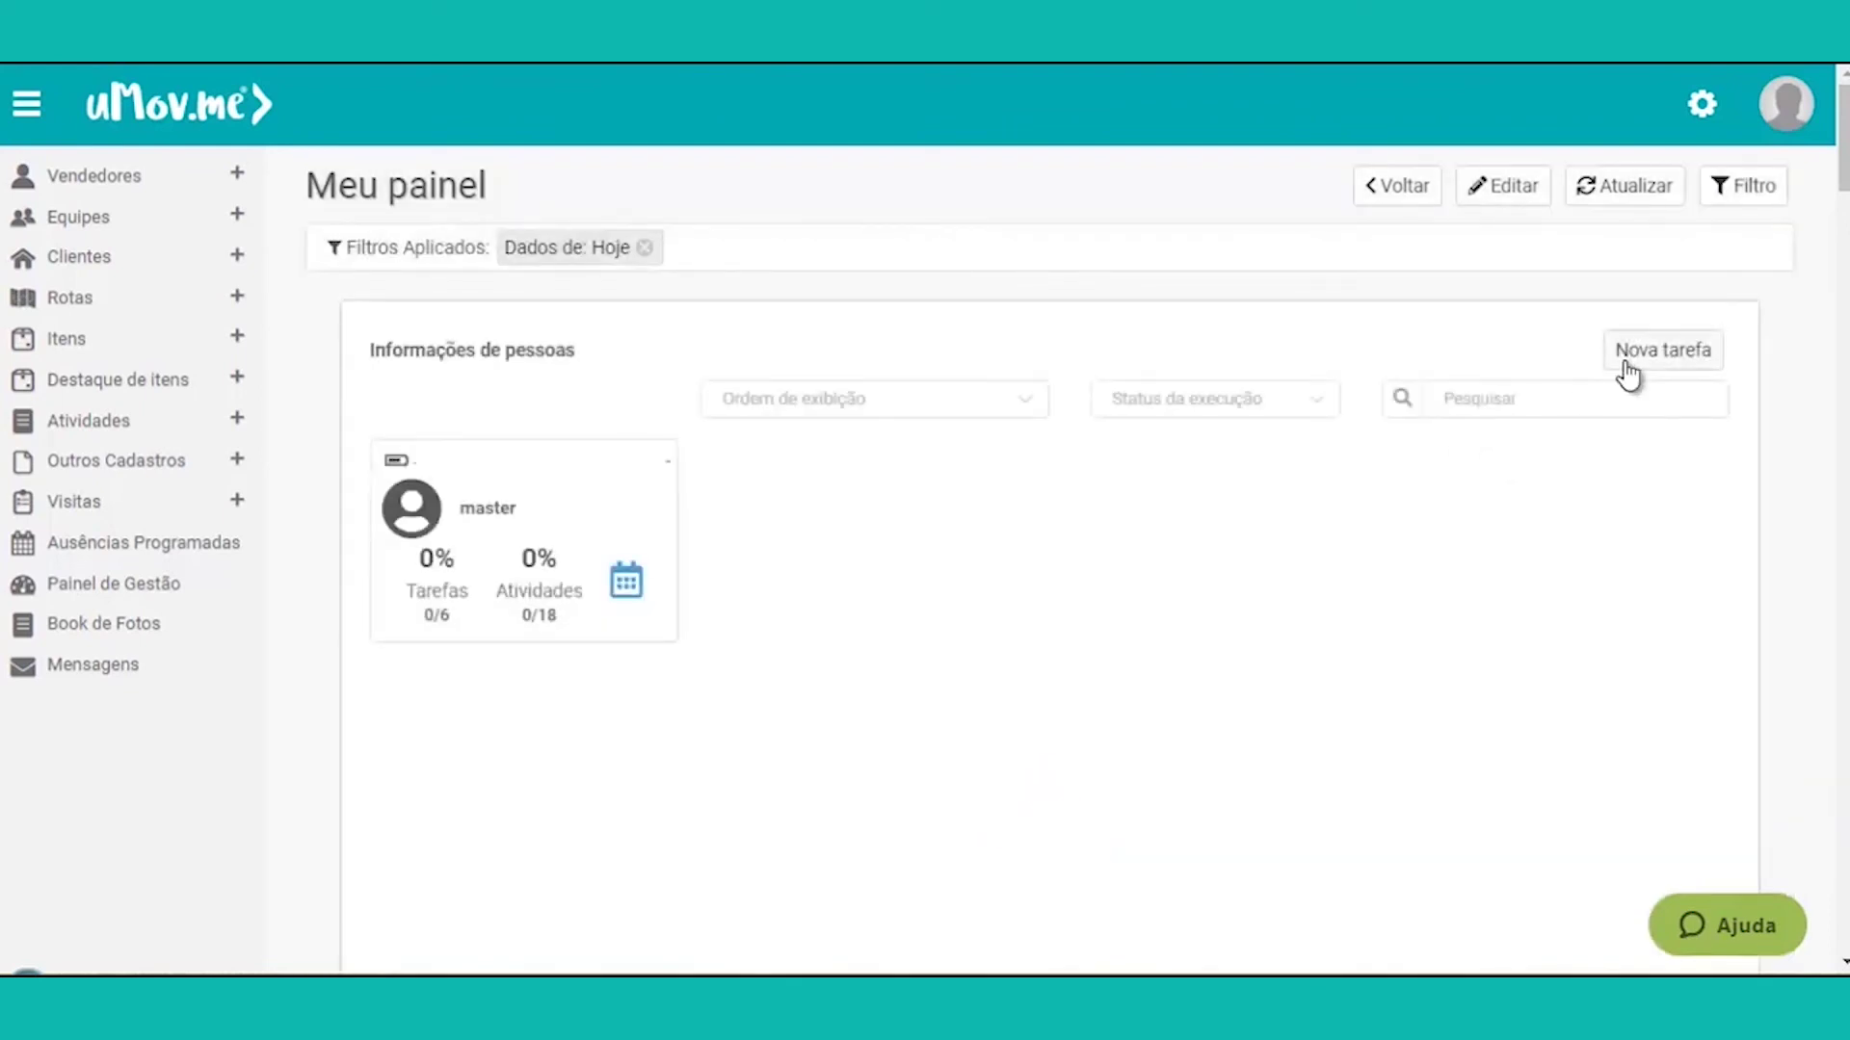
Step: Review the dashboard's Informações de pessoas section, the task and image cards, the activity percentage indicator and the Últimas tarefas retornadas table
scroll(1840, 188, "down", 2)
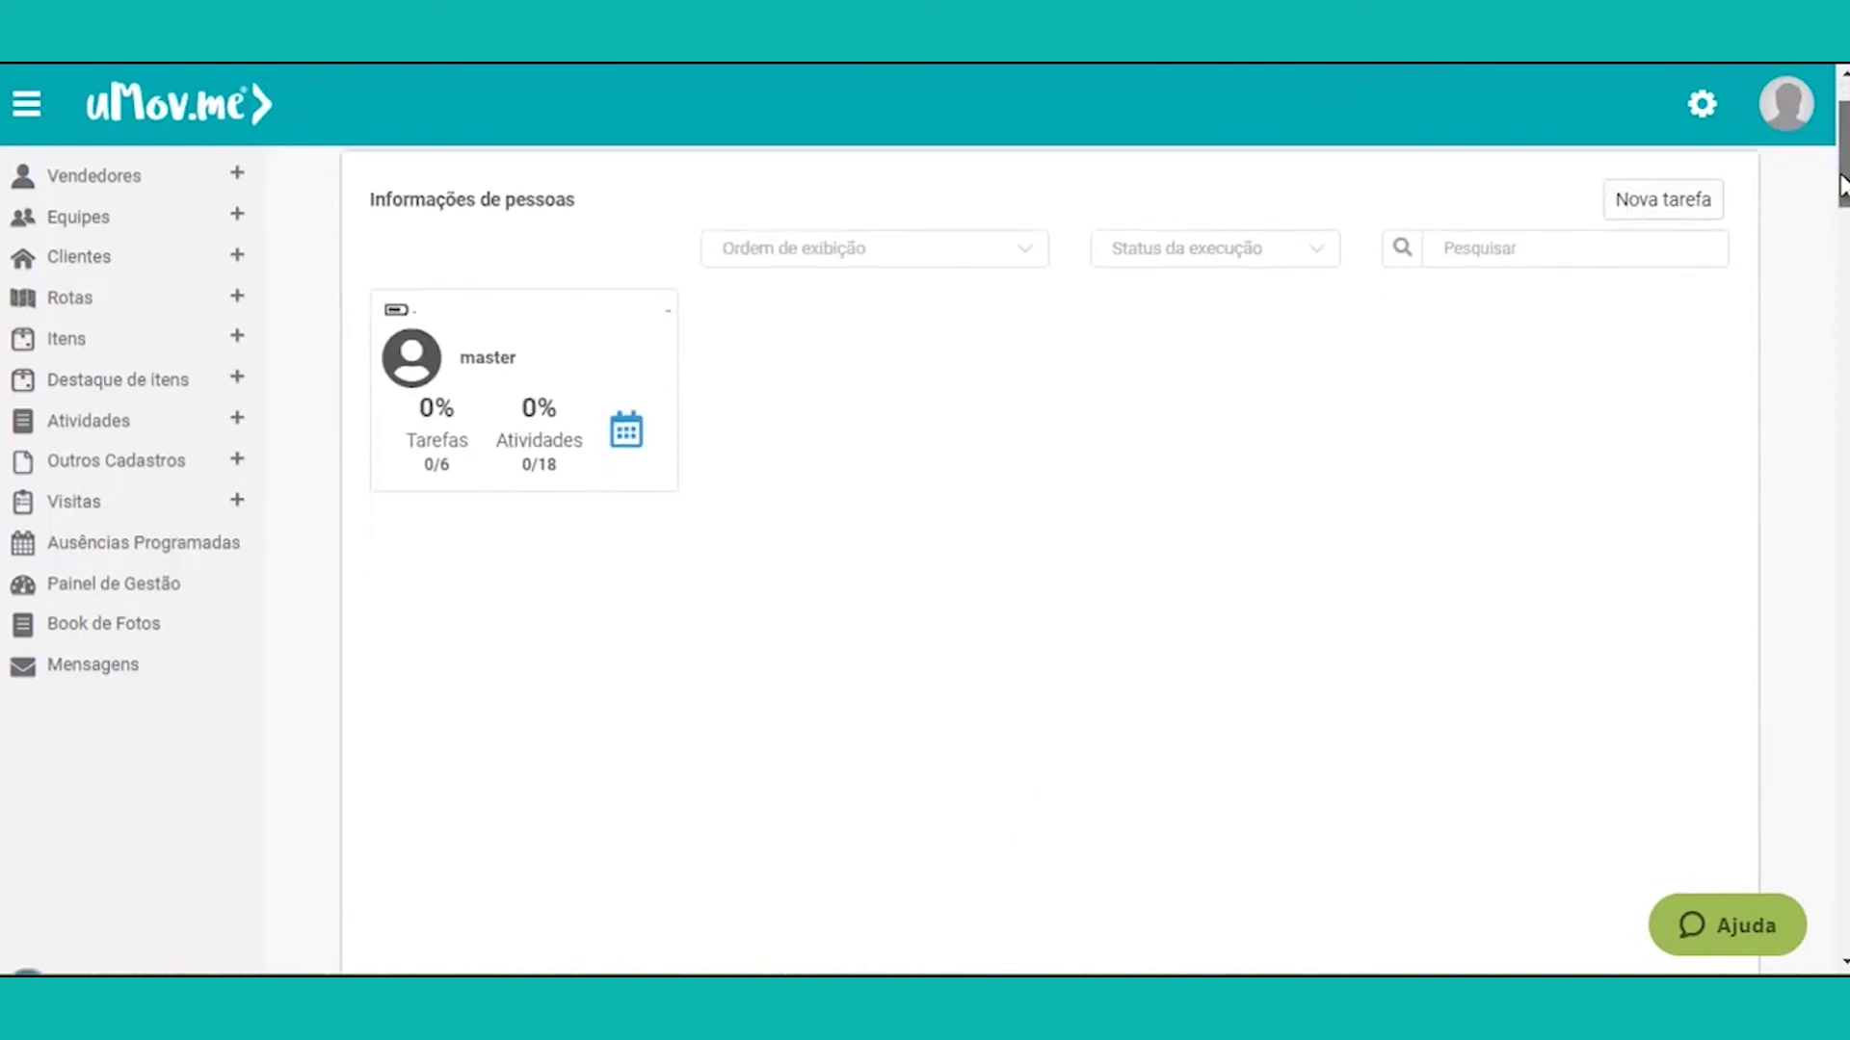
scroll(764, 425, "down", 3)
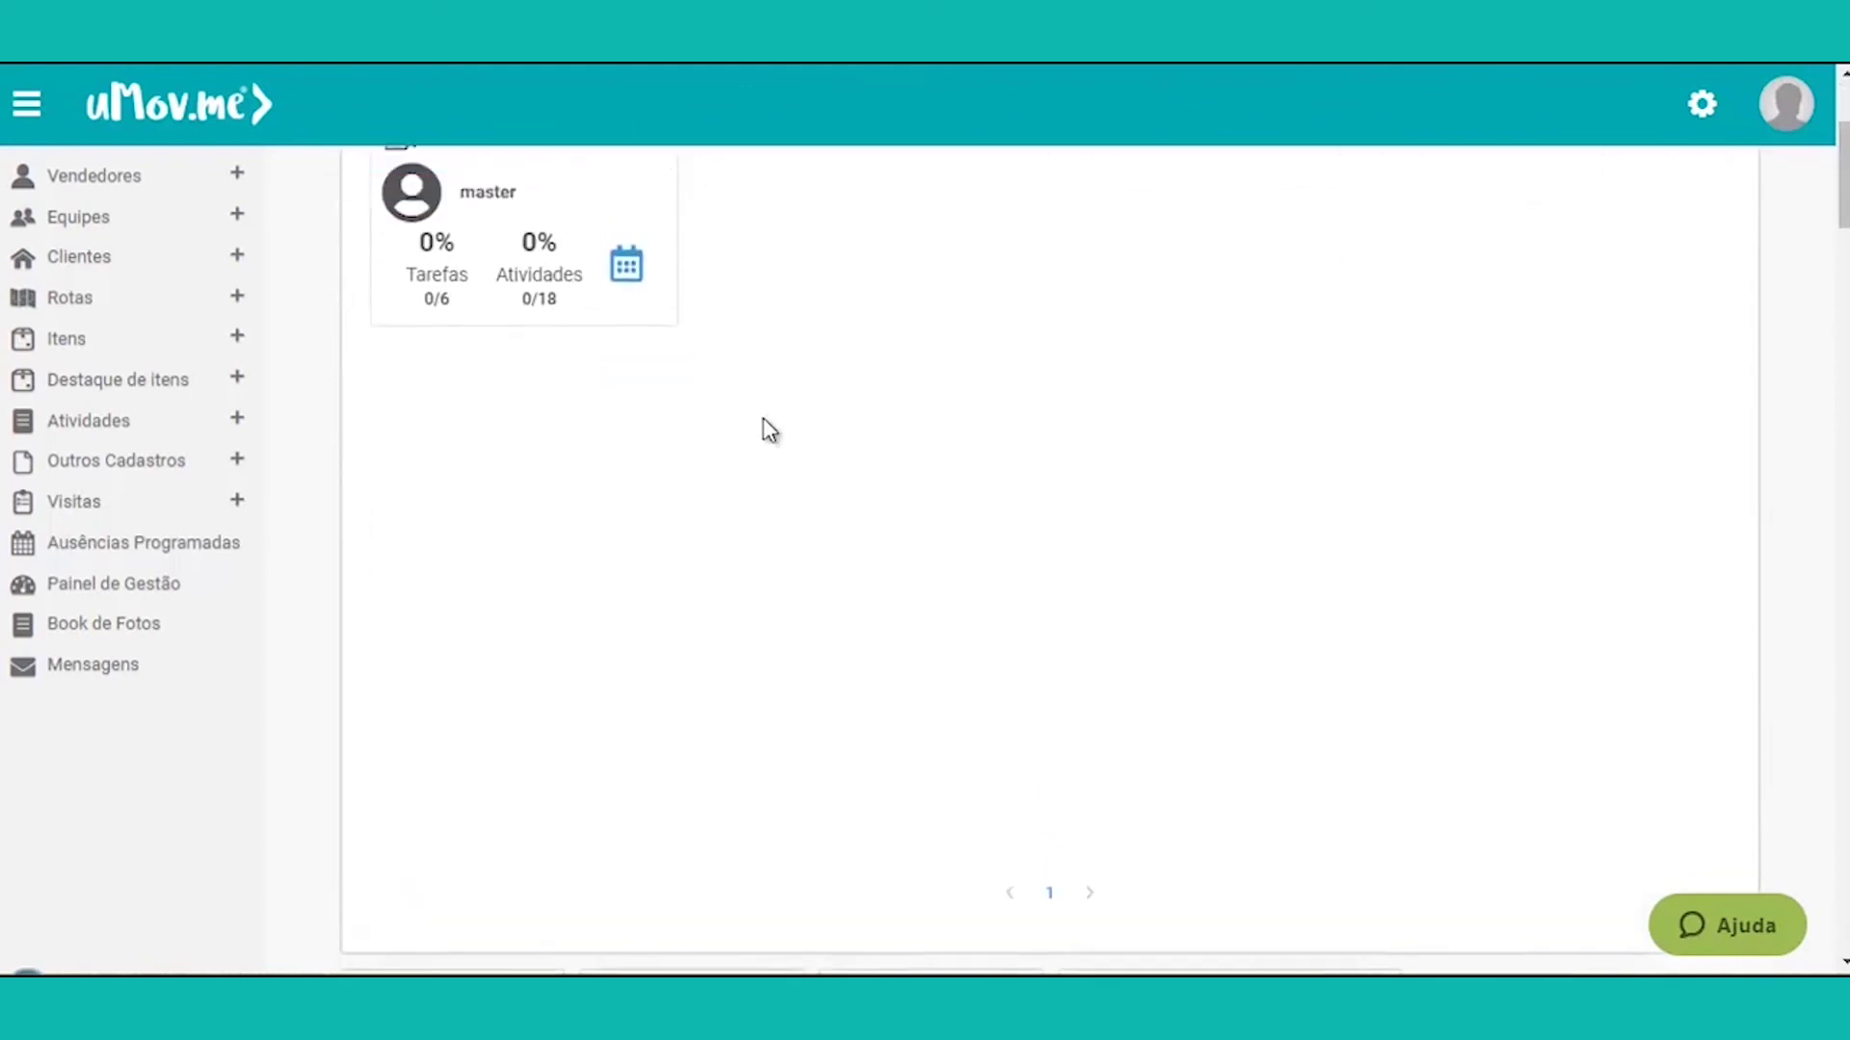
scroll(768, 430, "up", 2)
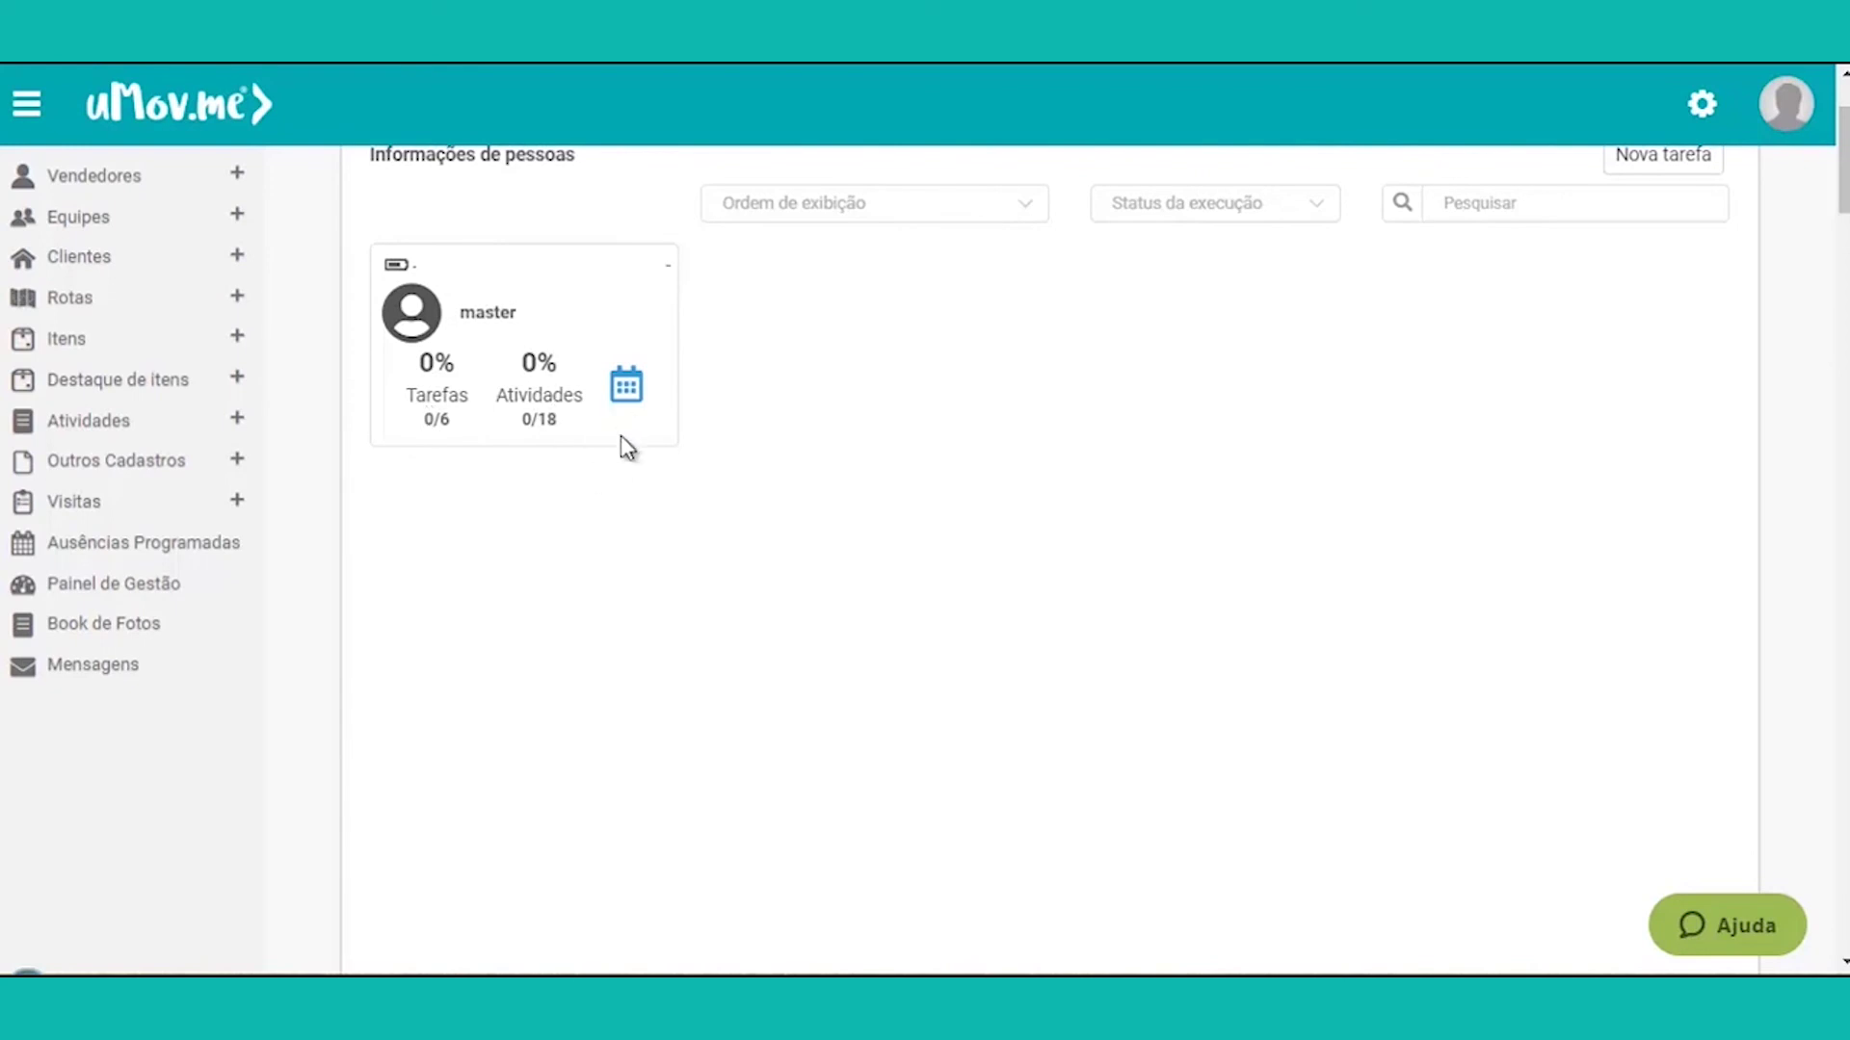
left_click_drag(1833, 174, 1834, 251)
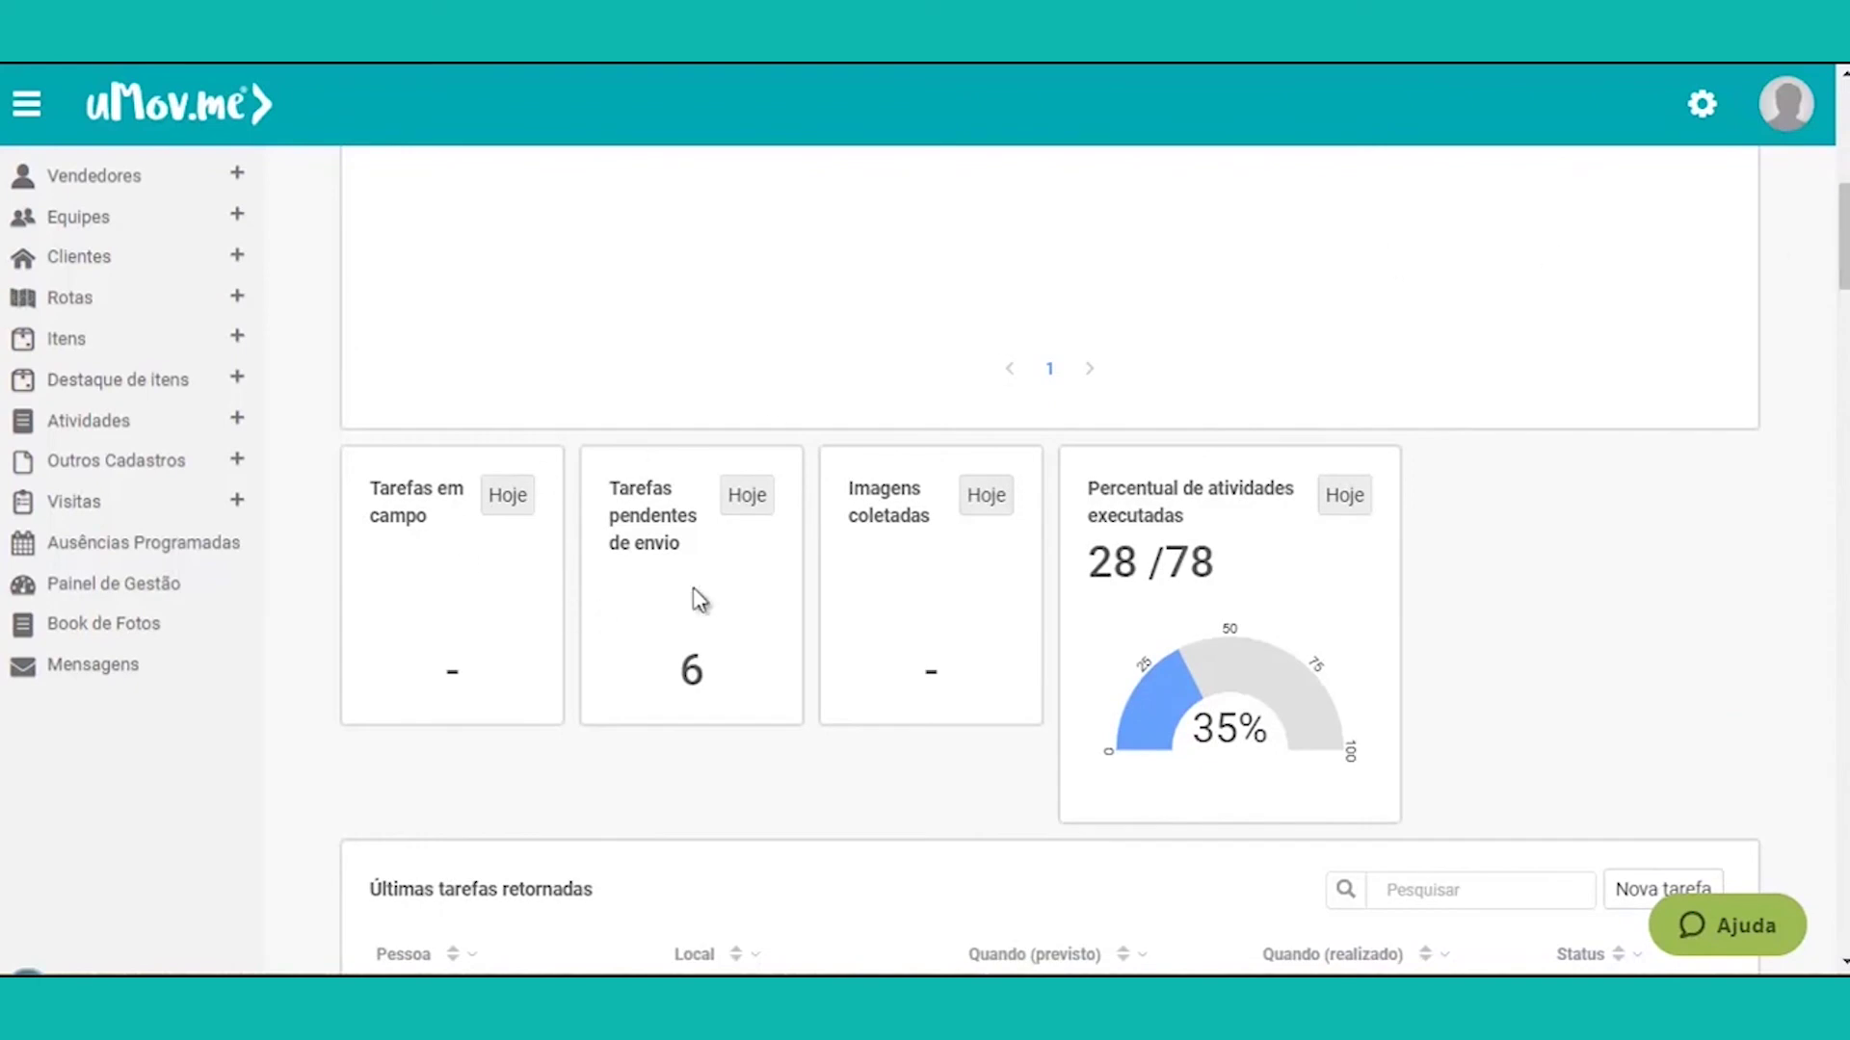
scroll(744, 599, "down", 1)
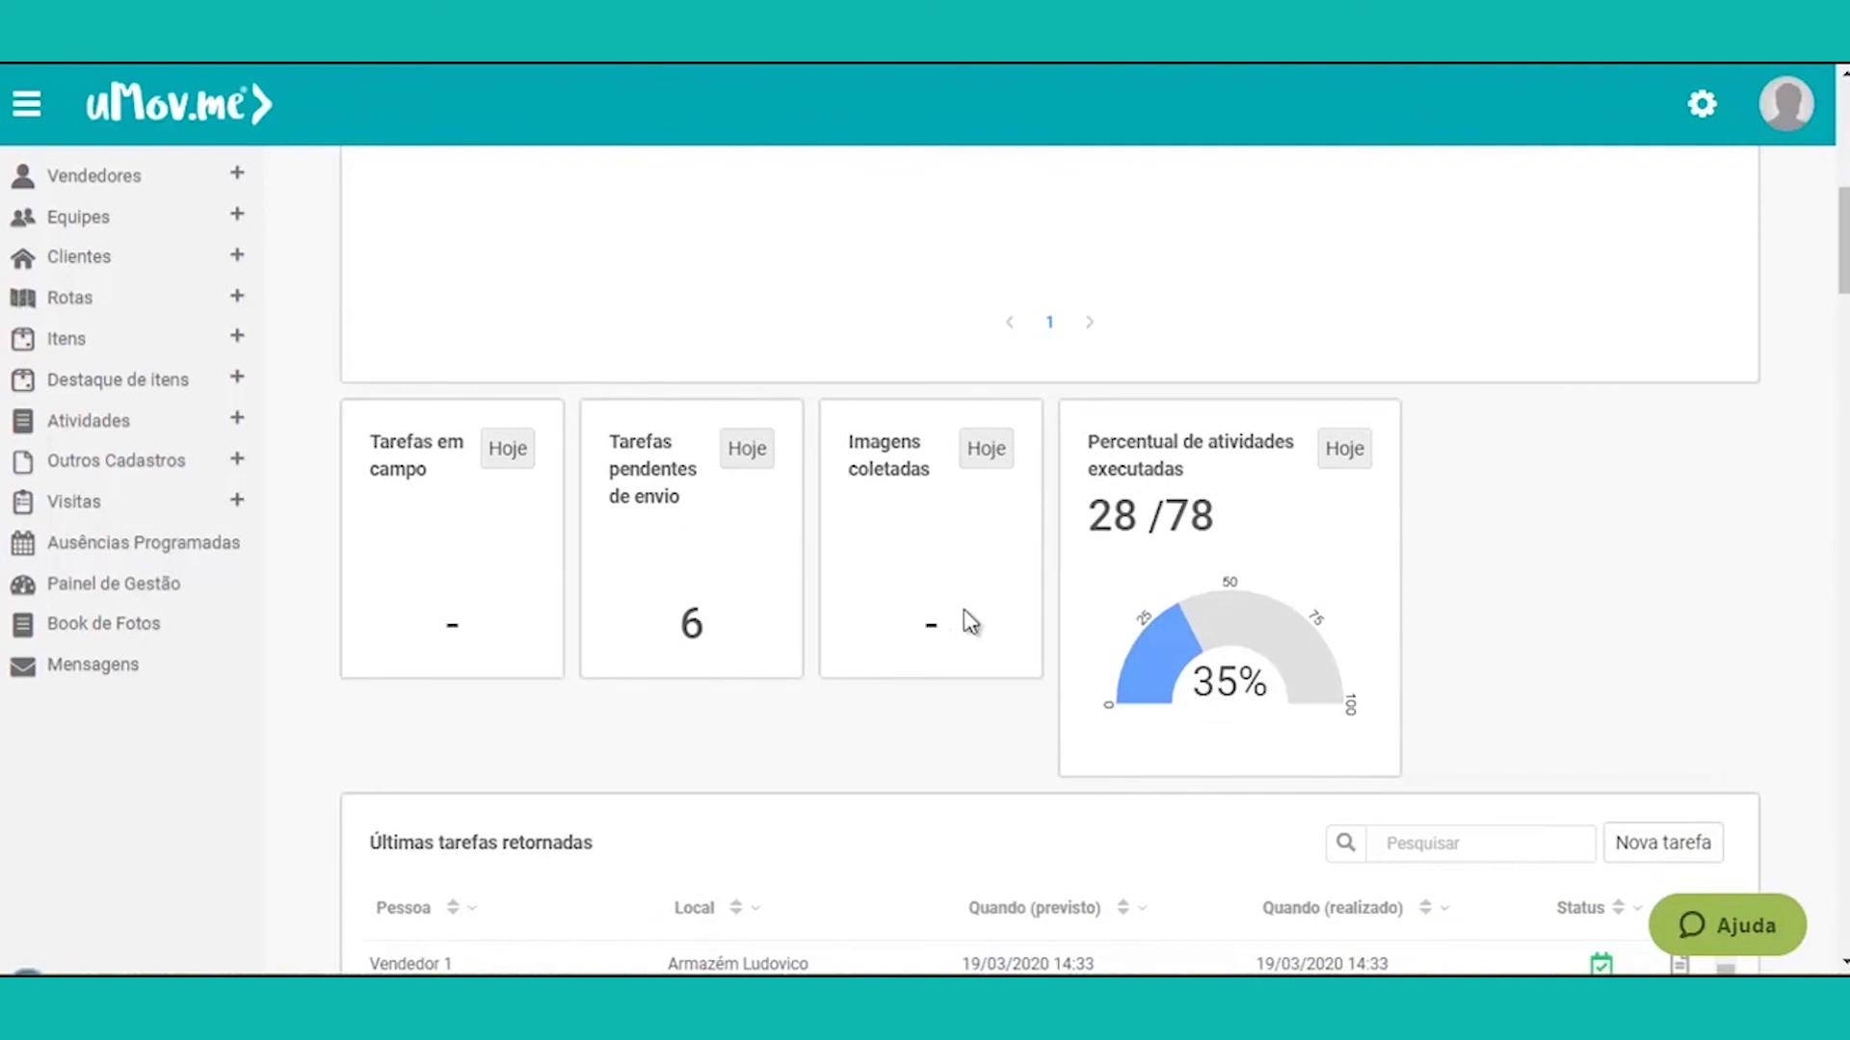
scroll(1419, 651, "down", 3)
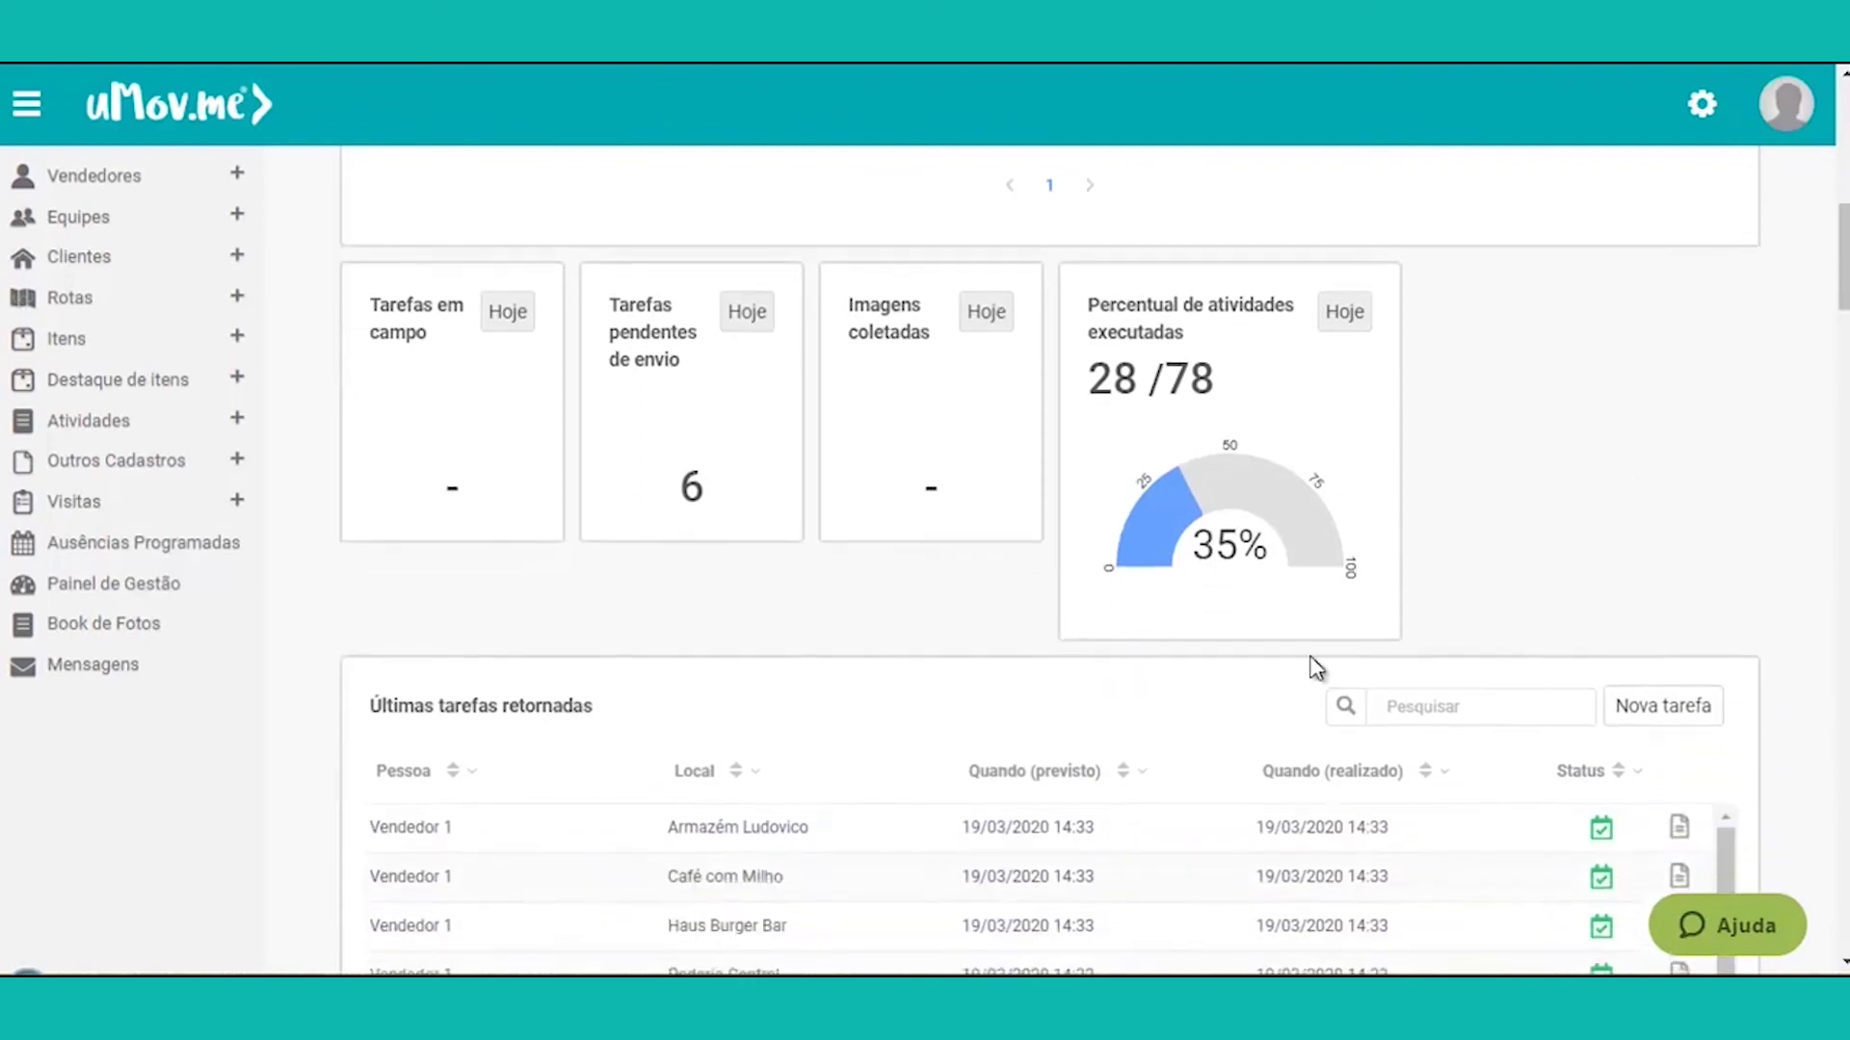
scroll(1472, 563, "down", 6)
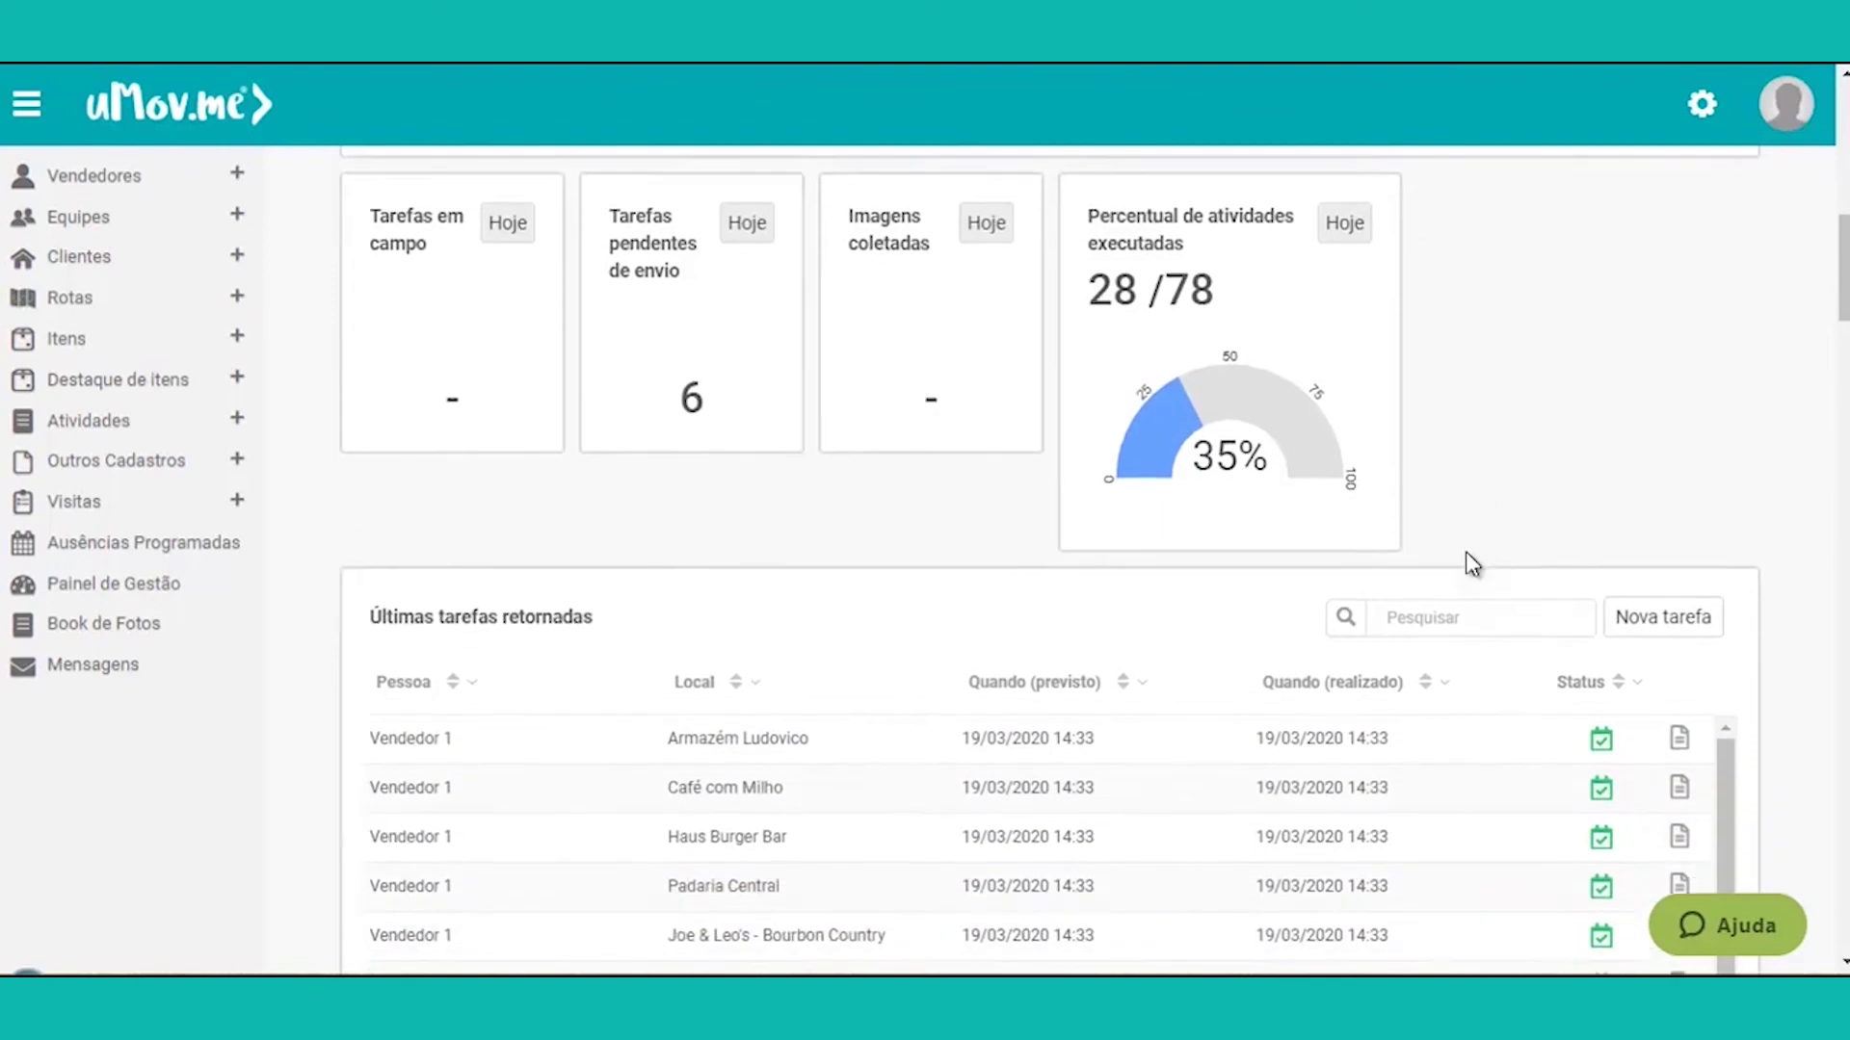
scroll(1805, 434, "down", 2)
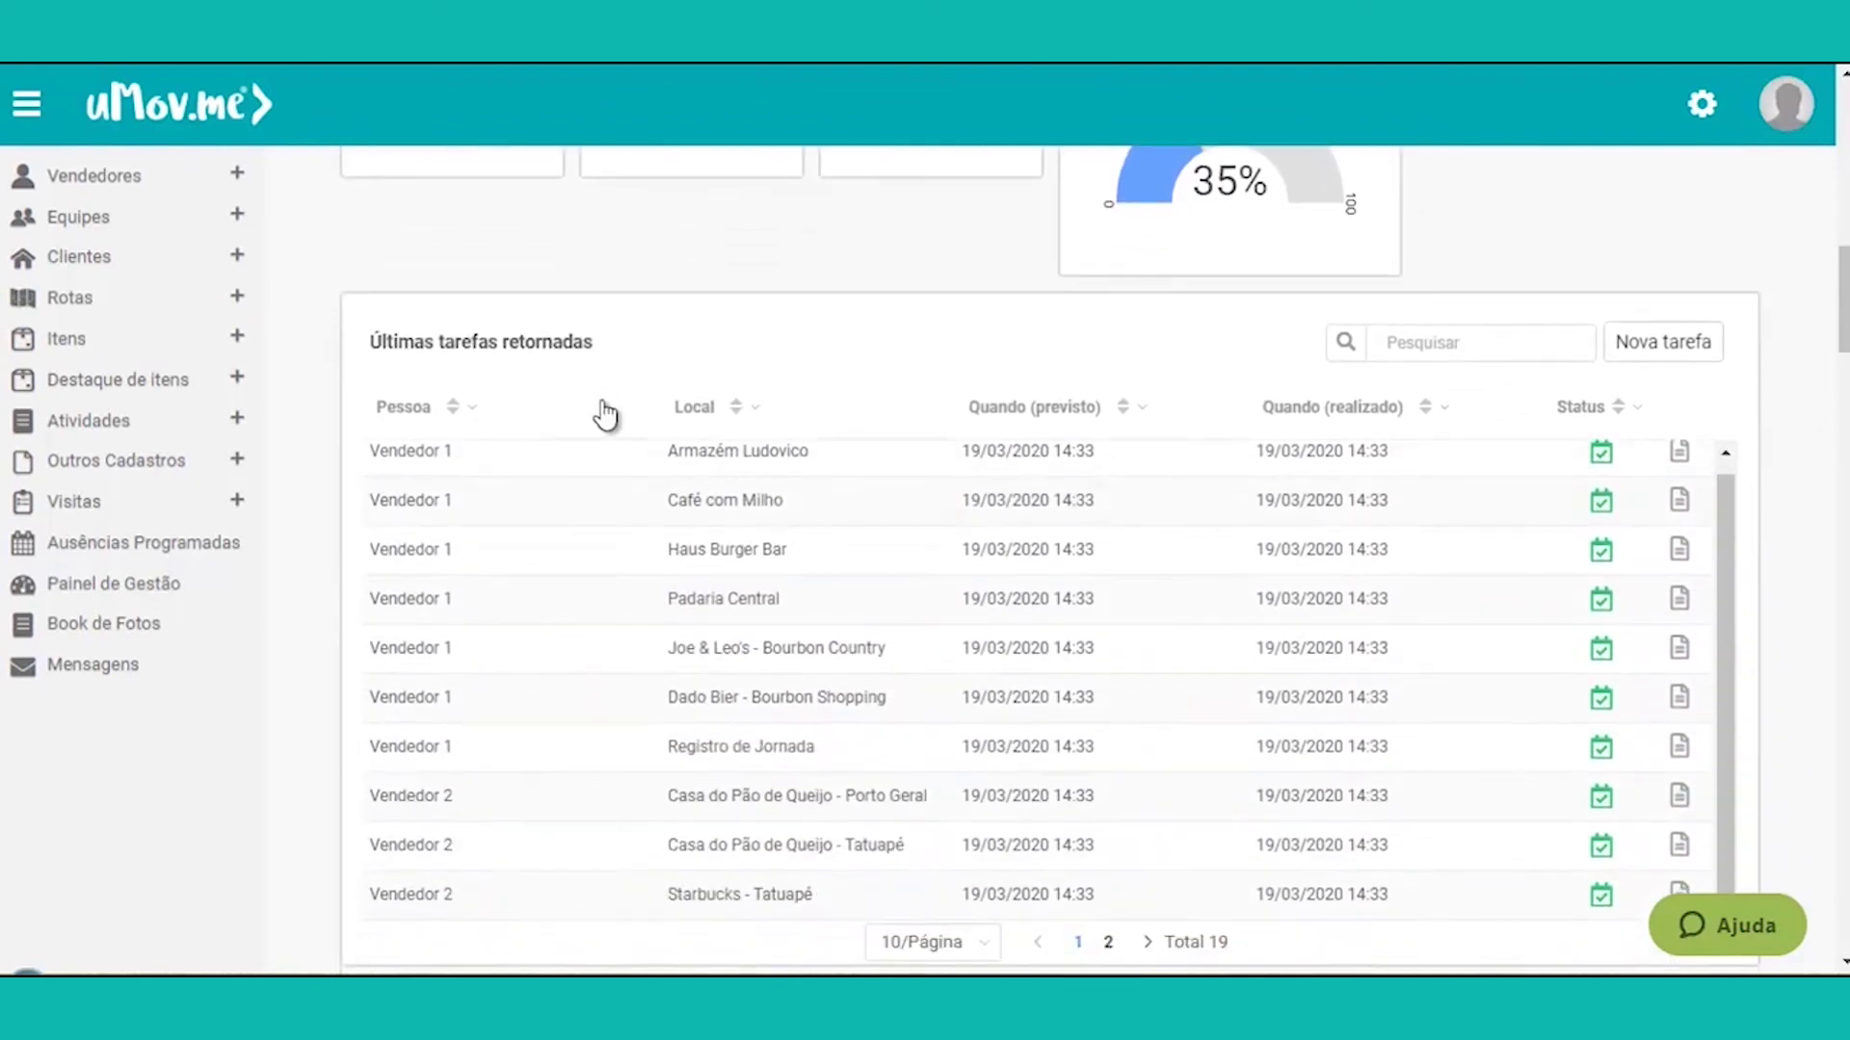
scroll(1460, 599, "up", 1)
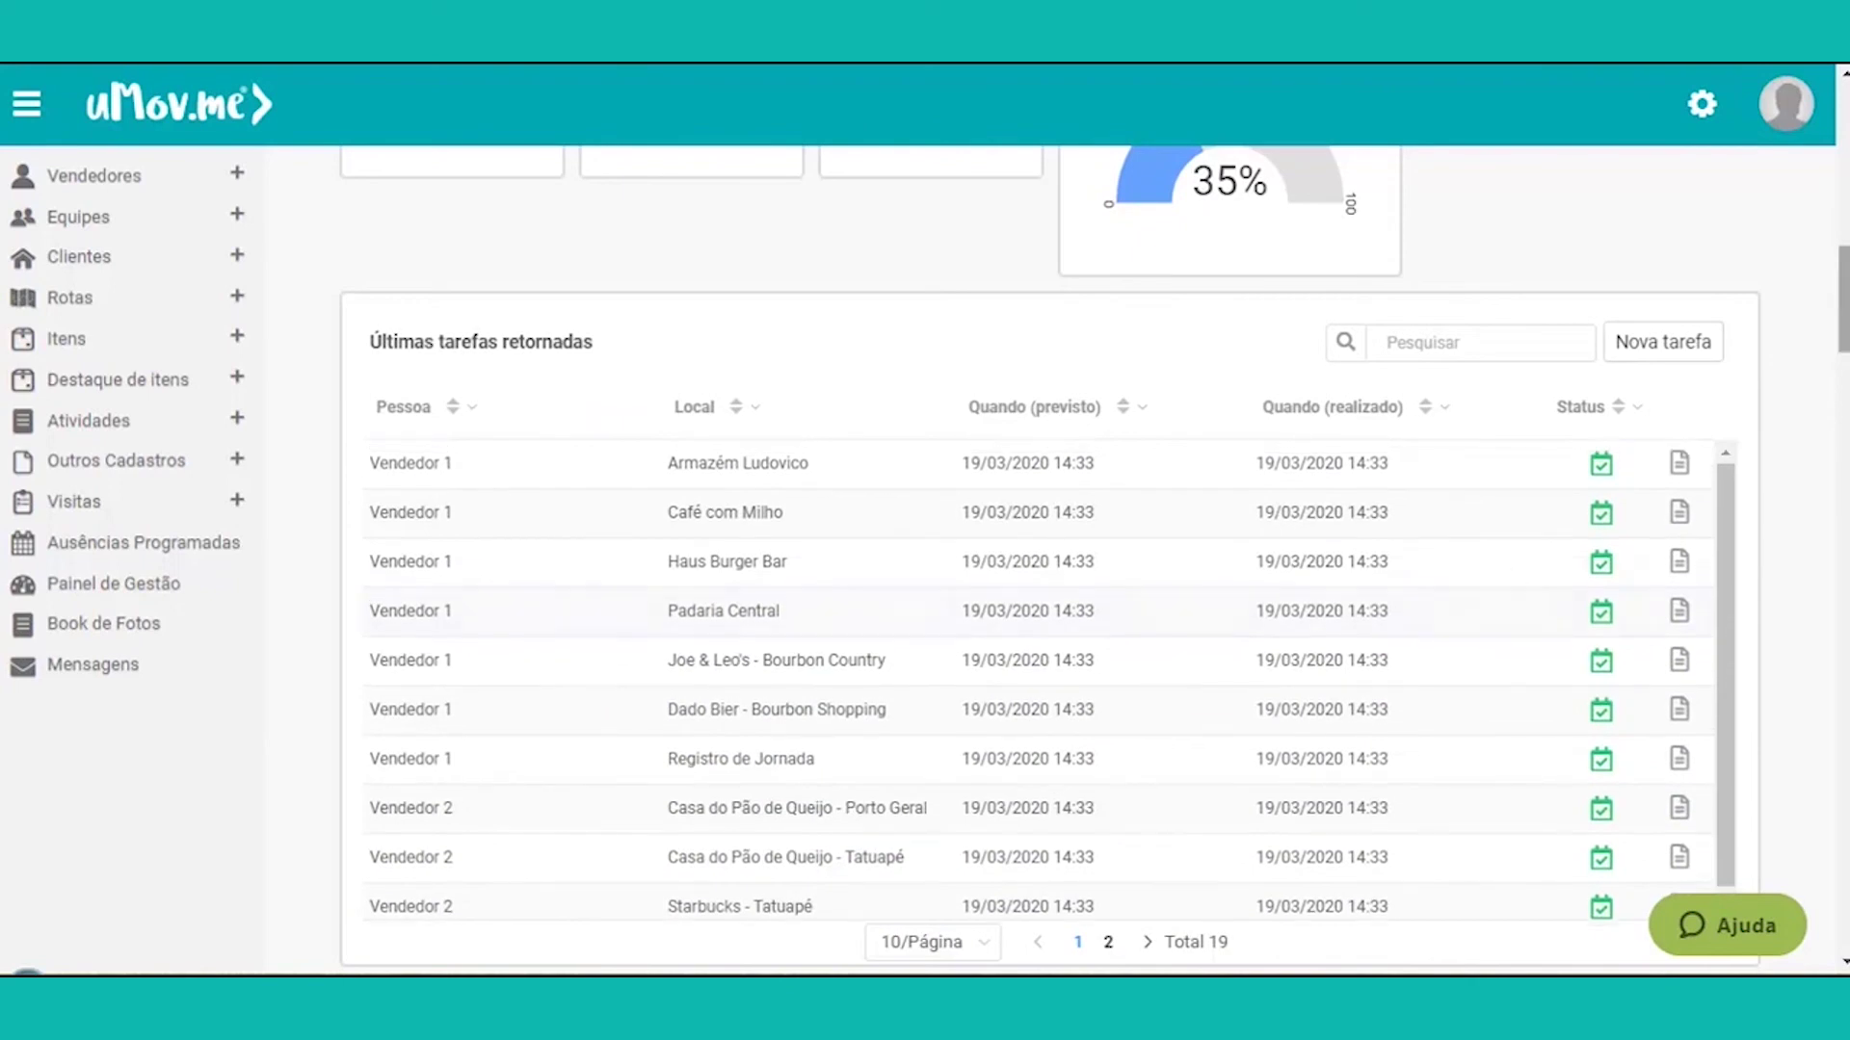
scroll(860, 350, "down", 4)
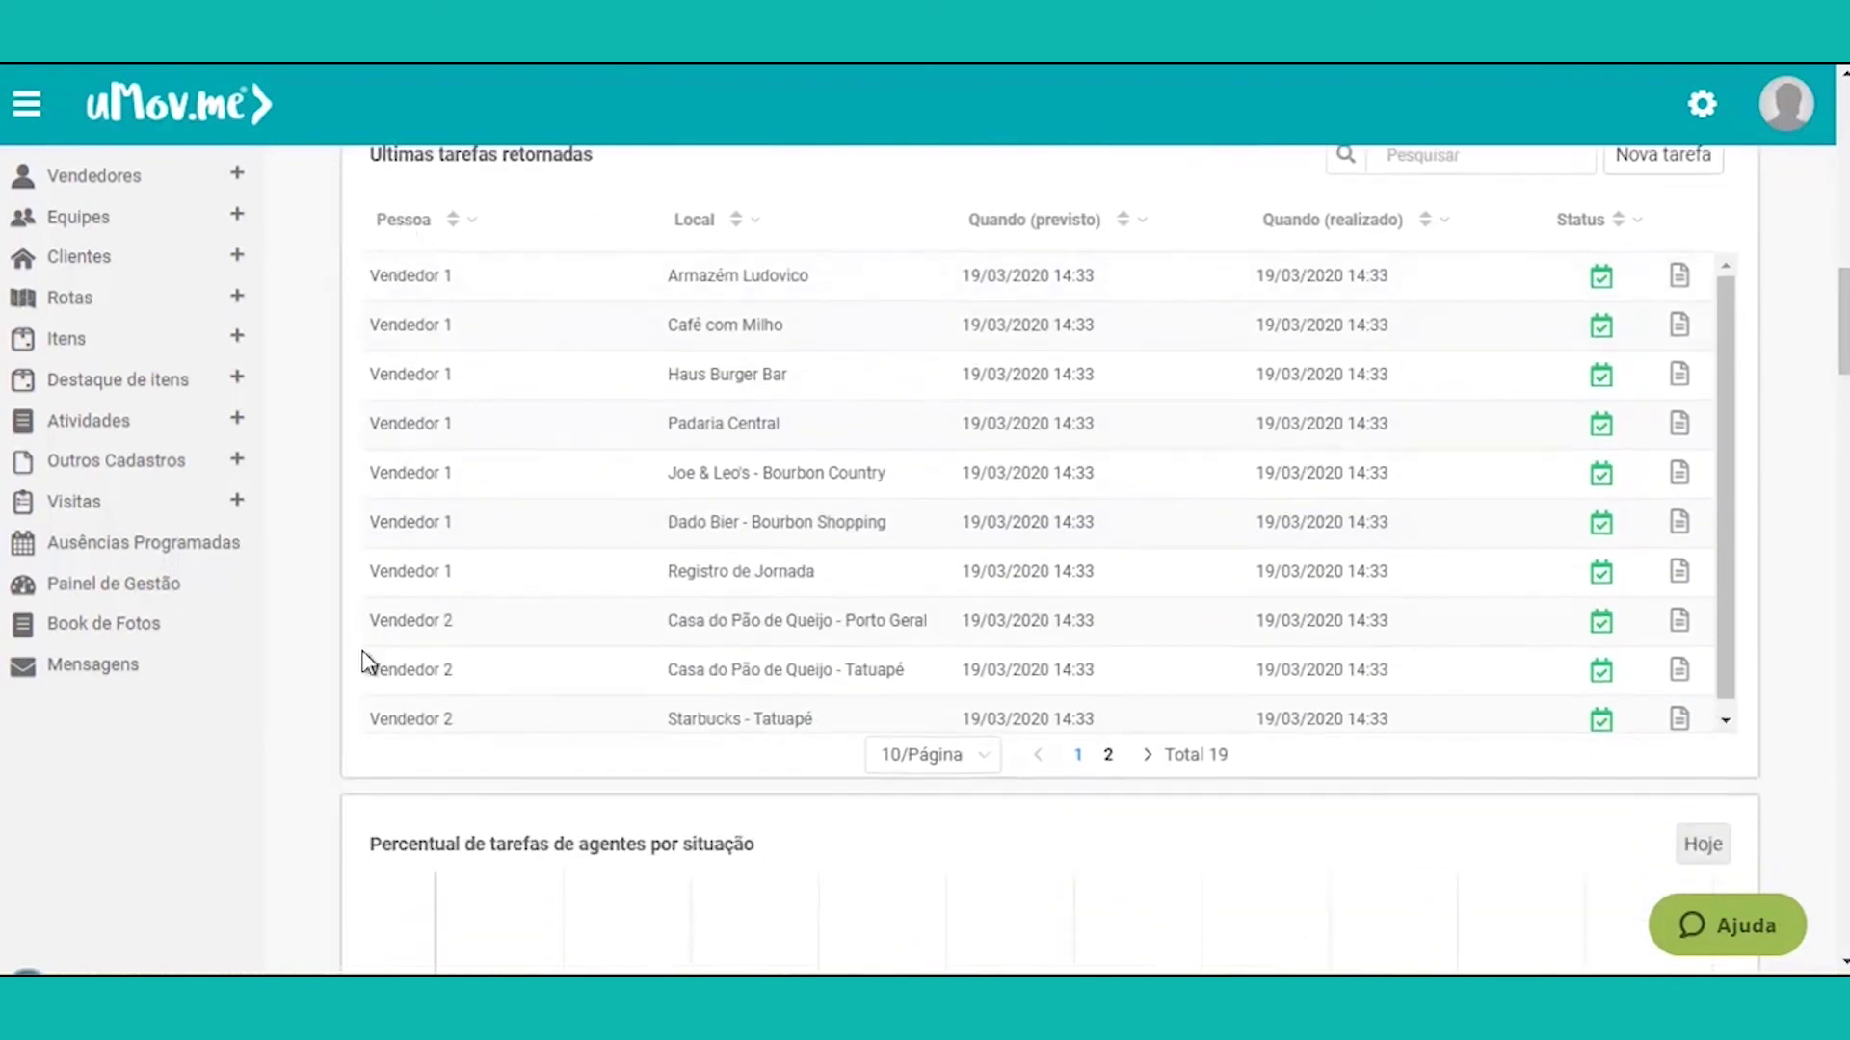
Step: Check the Pessoa sorting and filter options of the Últimas tarefas retornadas table, and sort it by Local in descending order
left_click(453, 222)
left_click(453, 223)
left_click(472, 222)
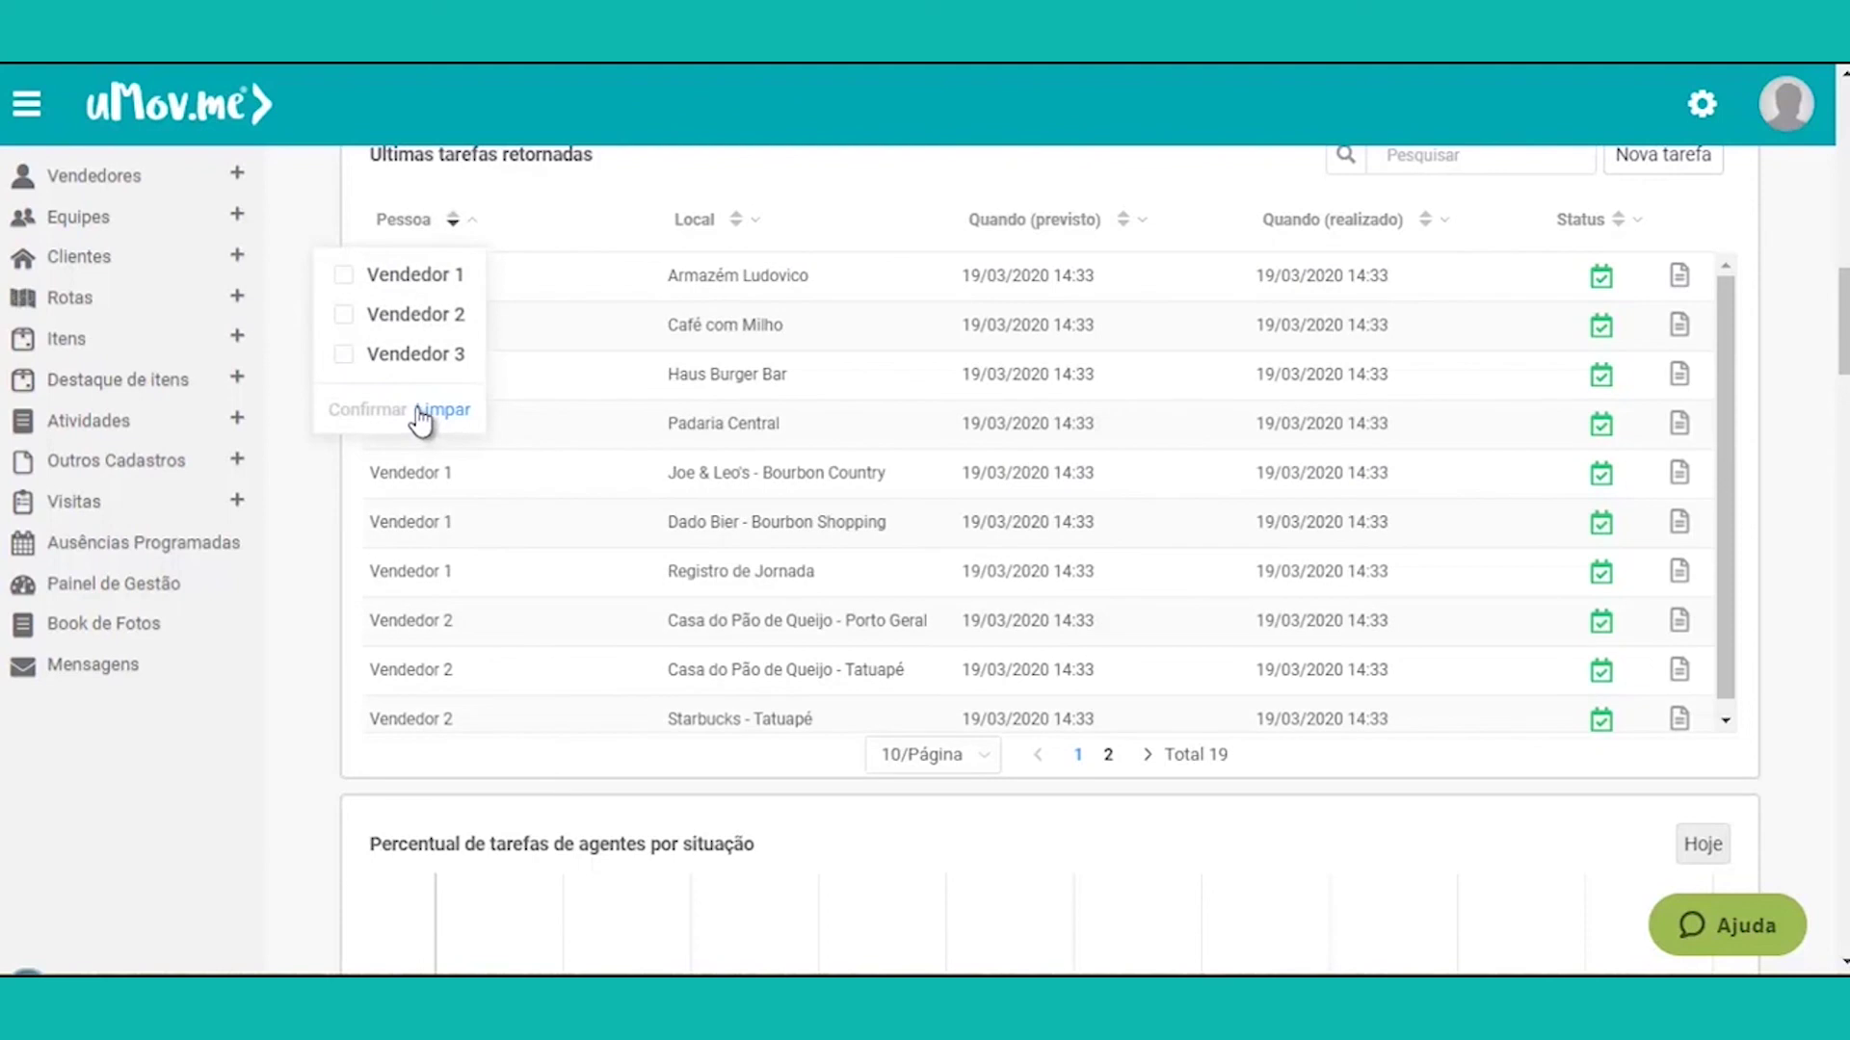
left_click(626, 249)
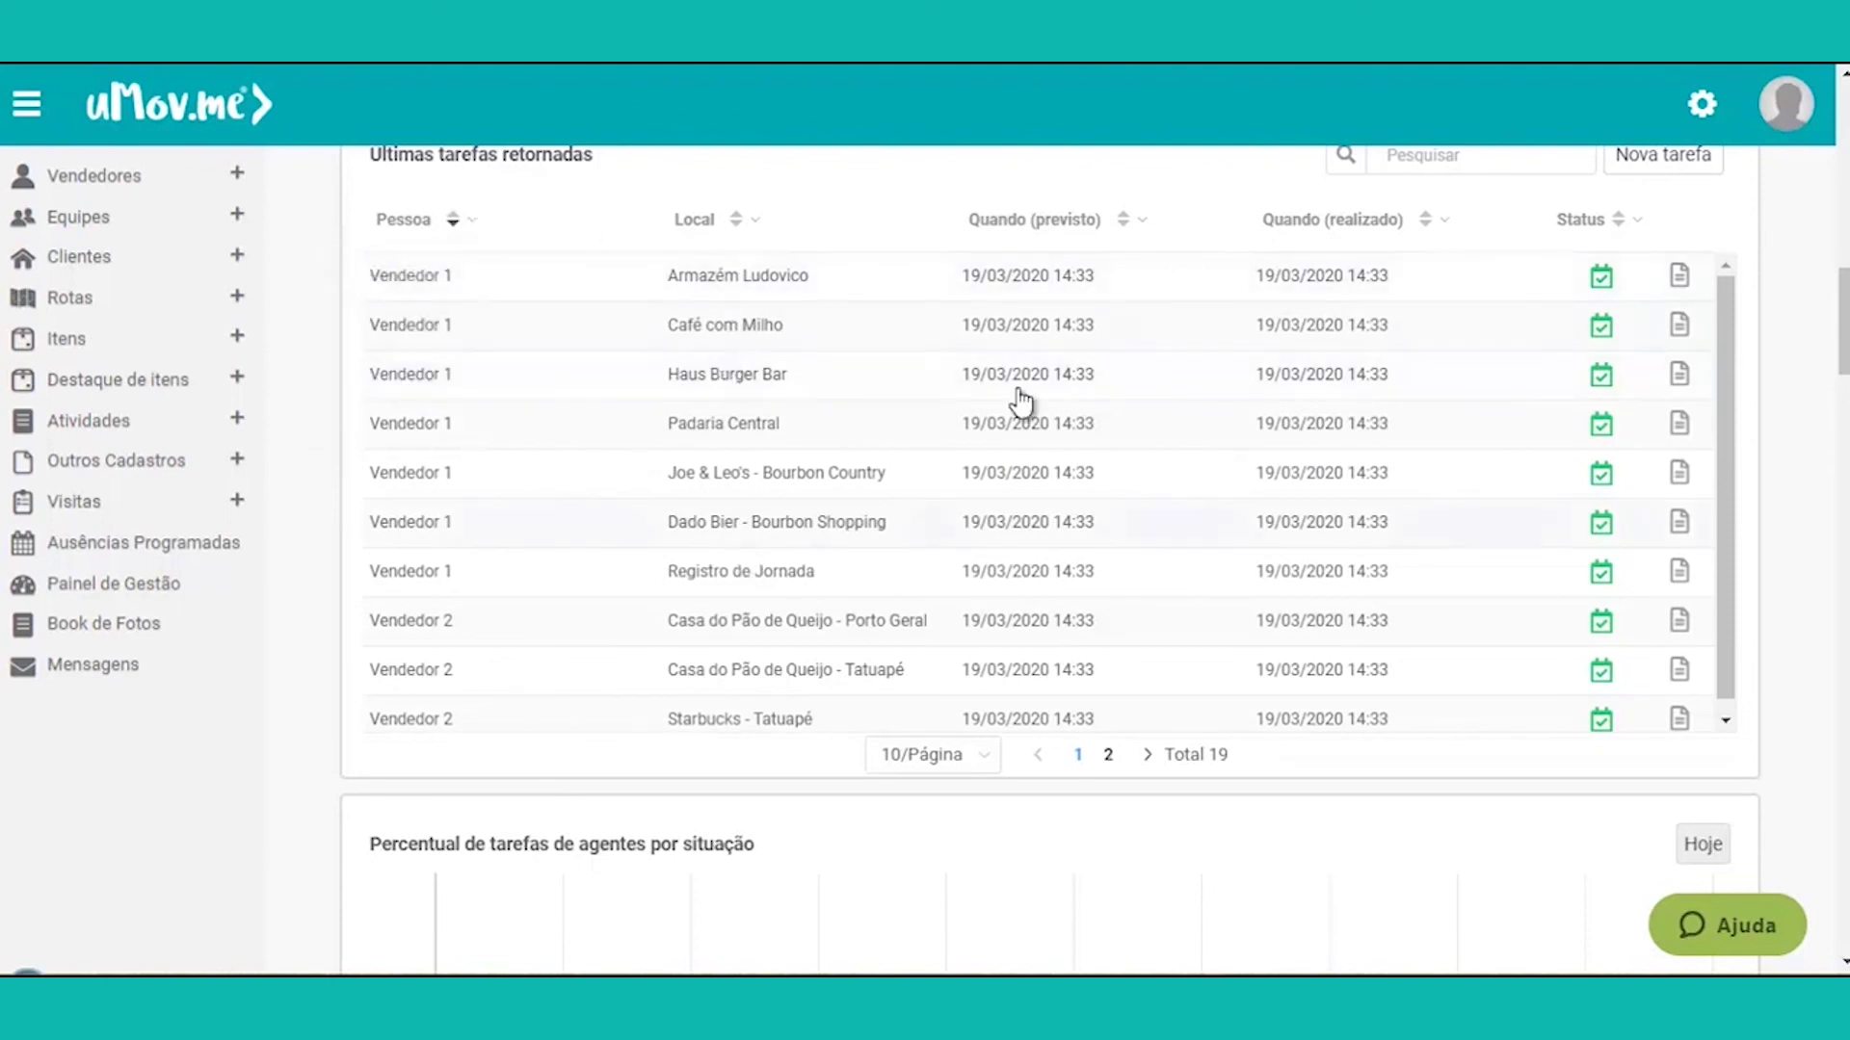
left_click(738, 231)
left_click(749, 234)
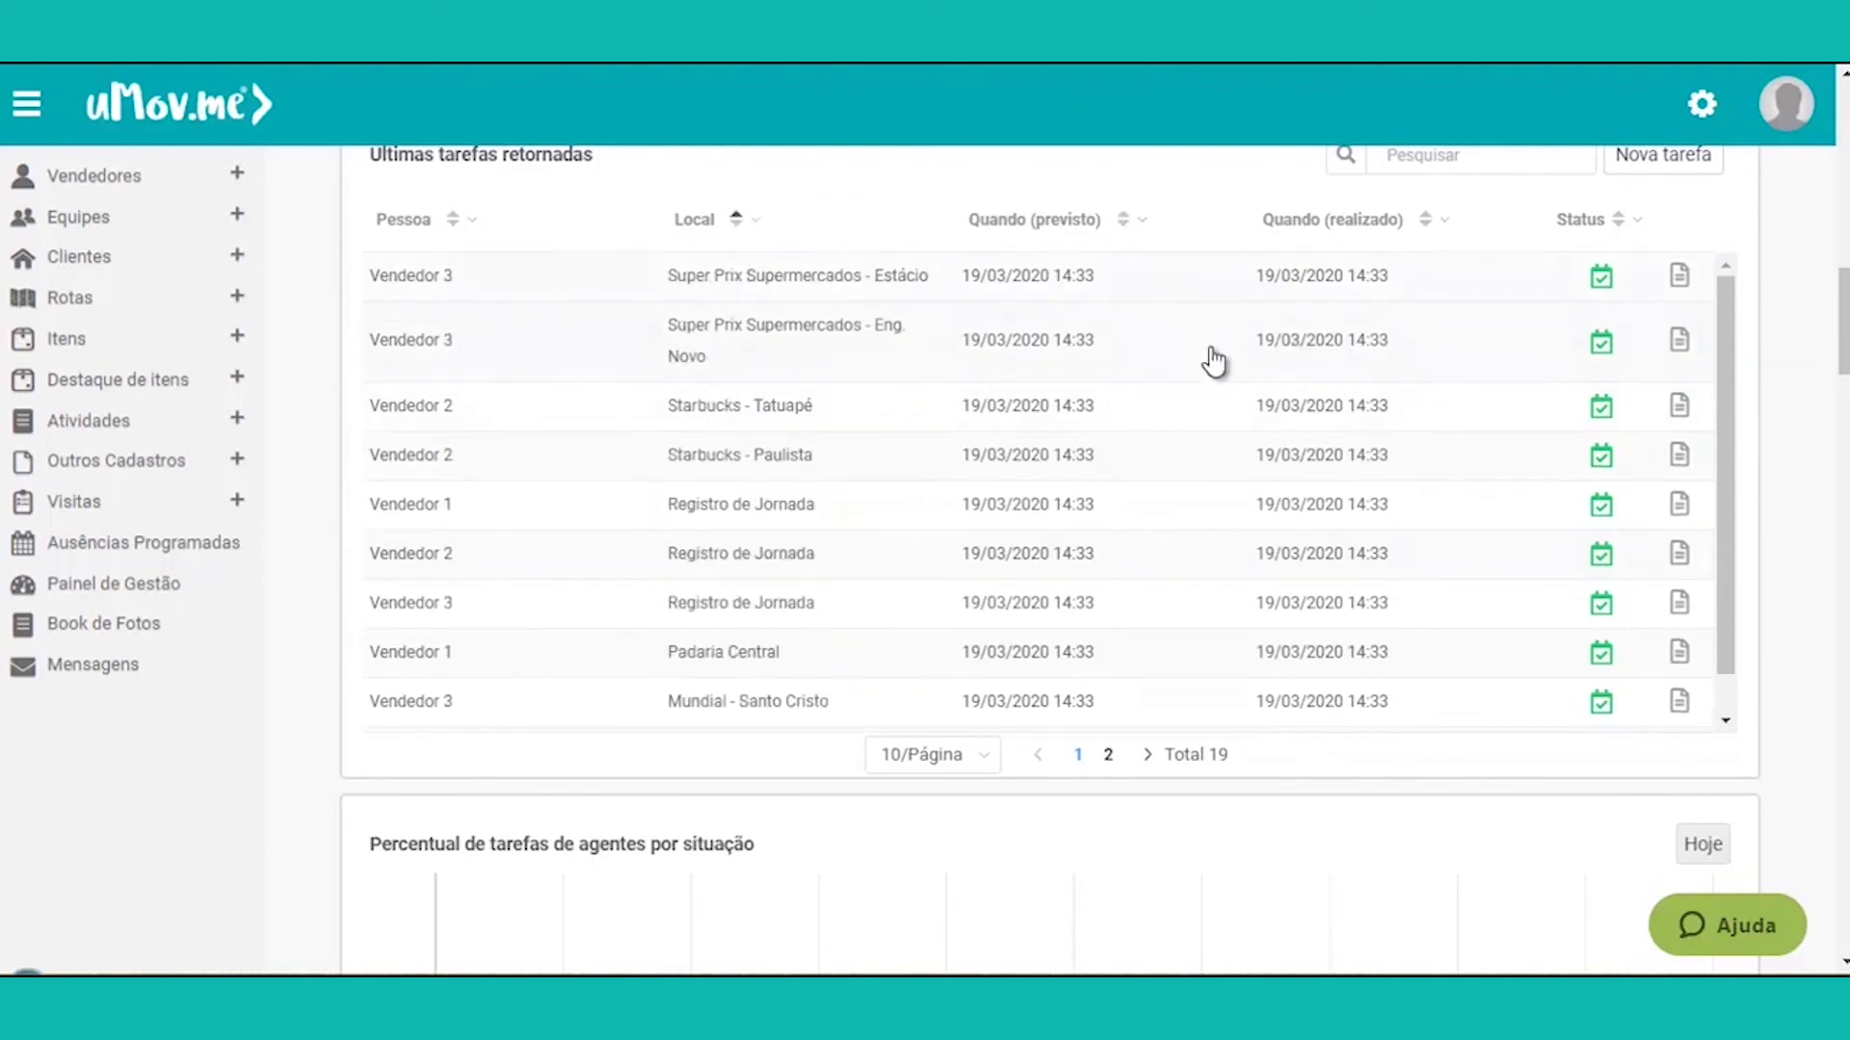
Step: Open the visit report for the Super Prix Supermercados - Eng. Novo task, read through its order items, and close it
scroll(1352, 414, "up", 1)
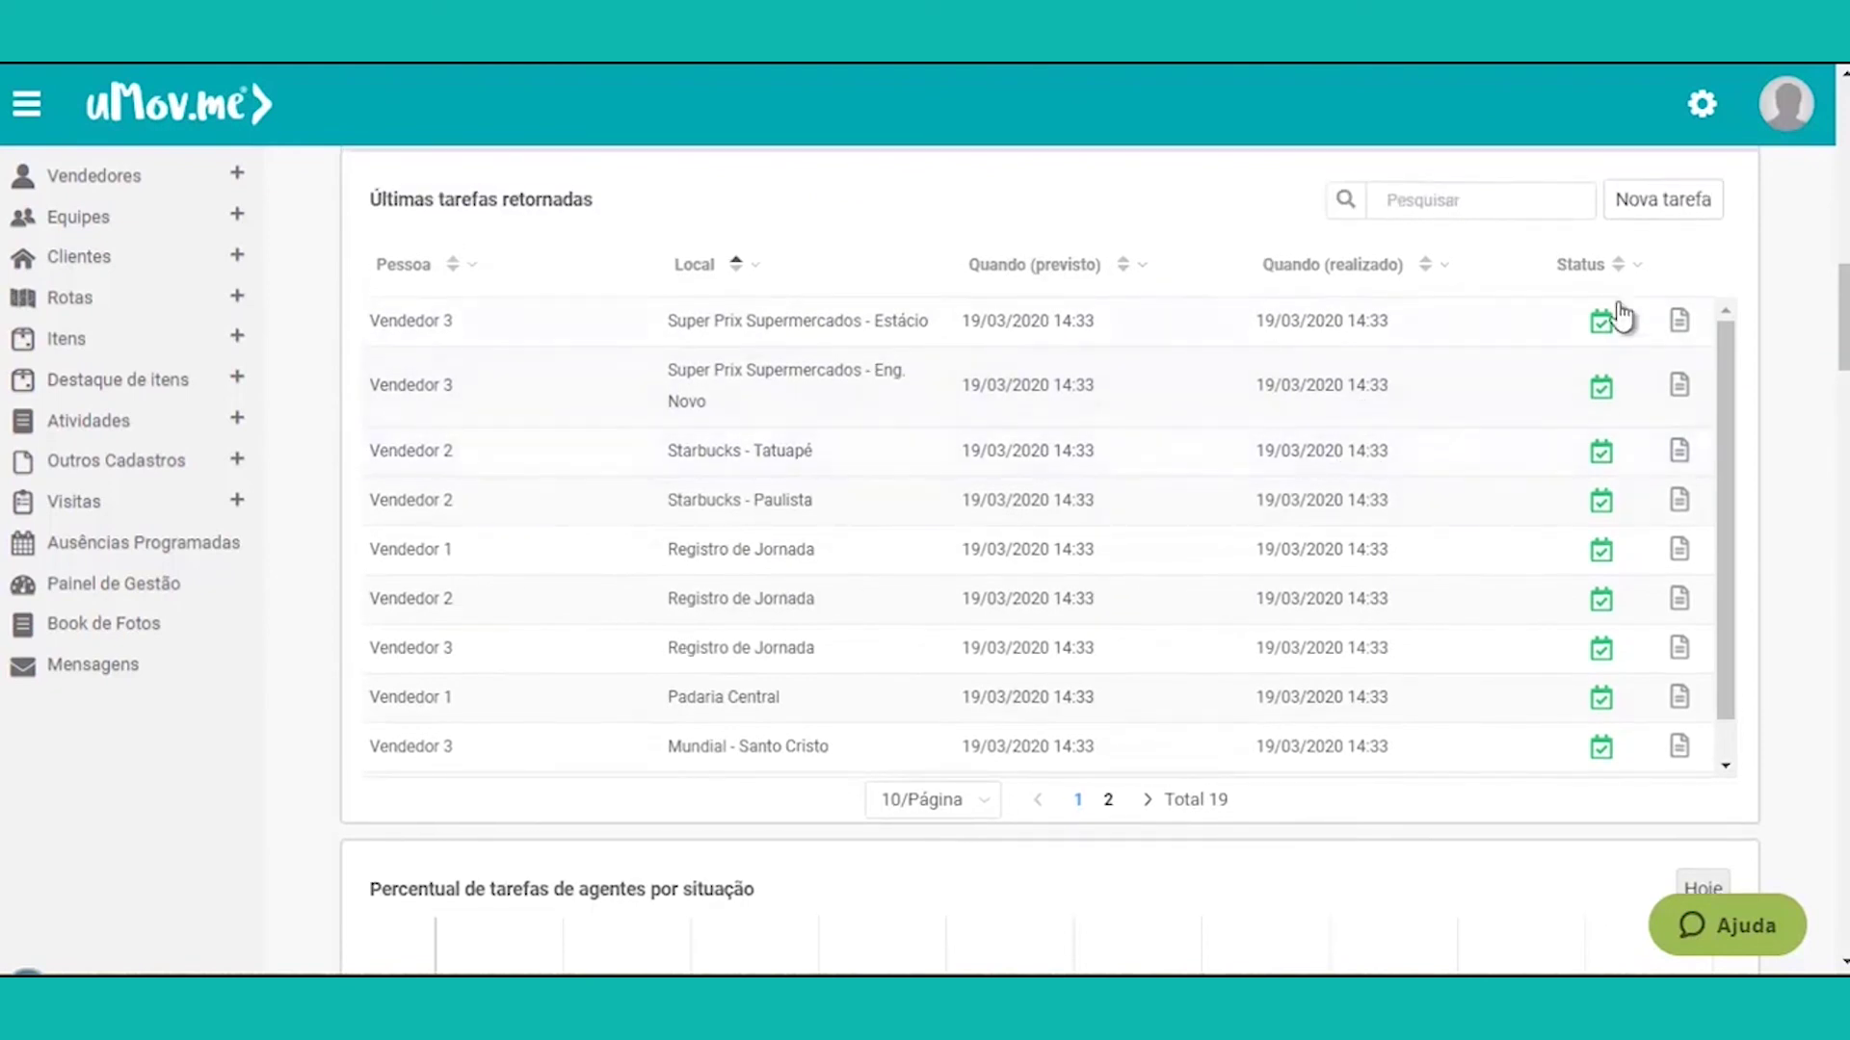
left_click(1679, 387)
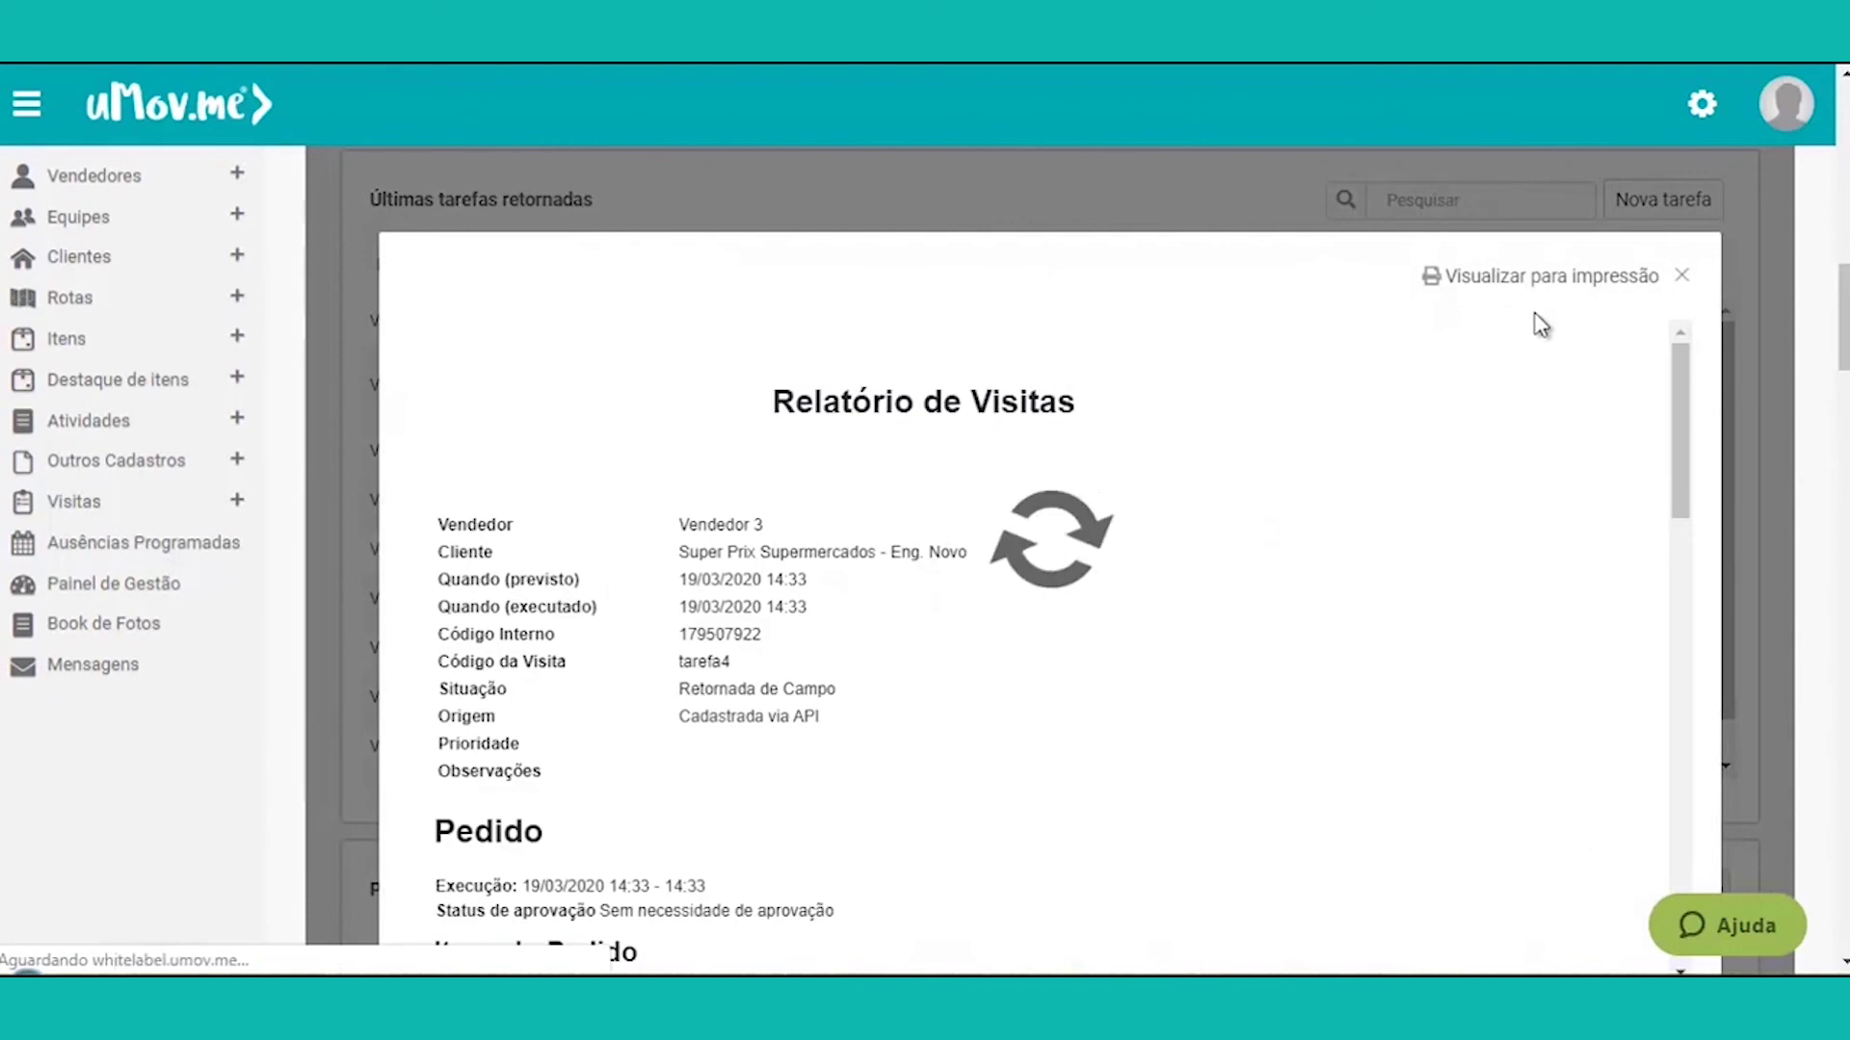
scroll(1375, 428, "down", 12)
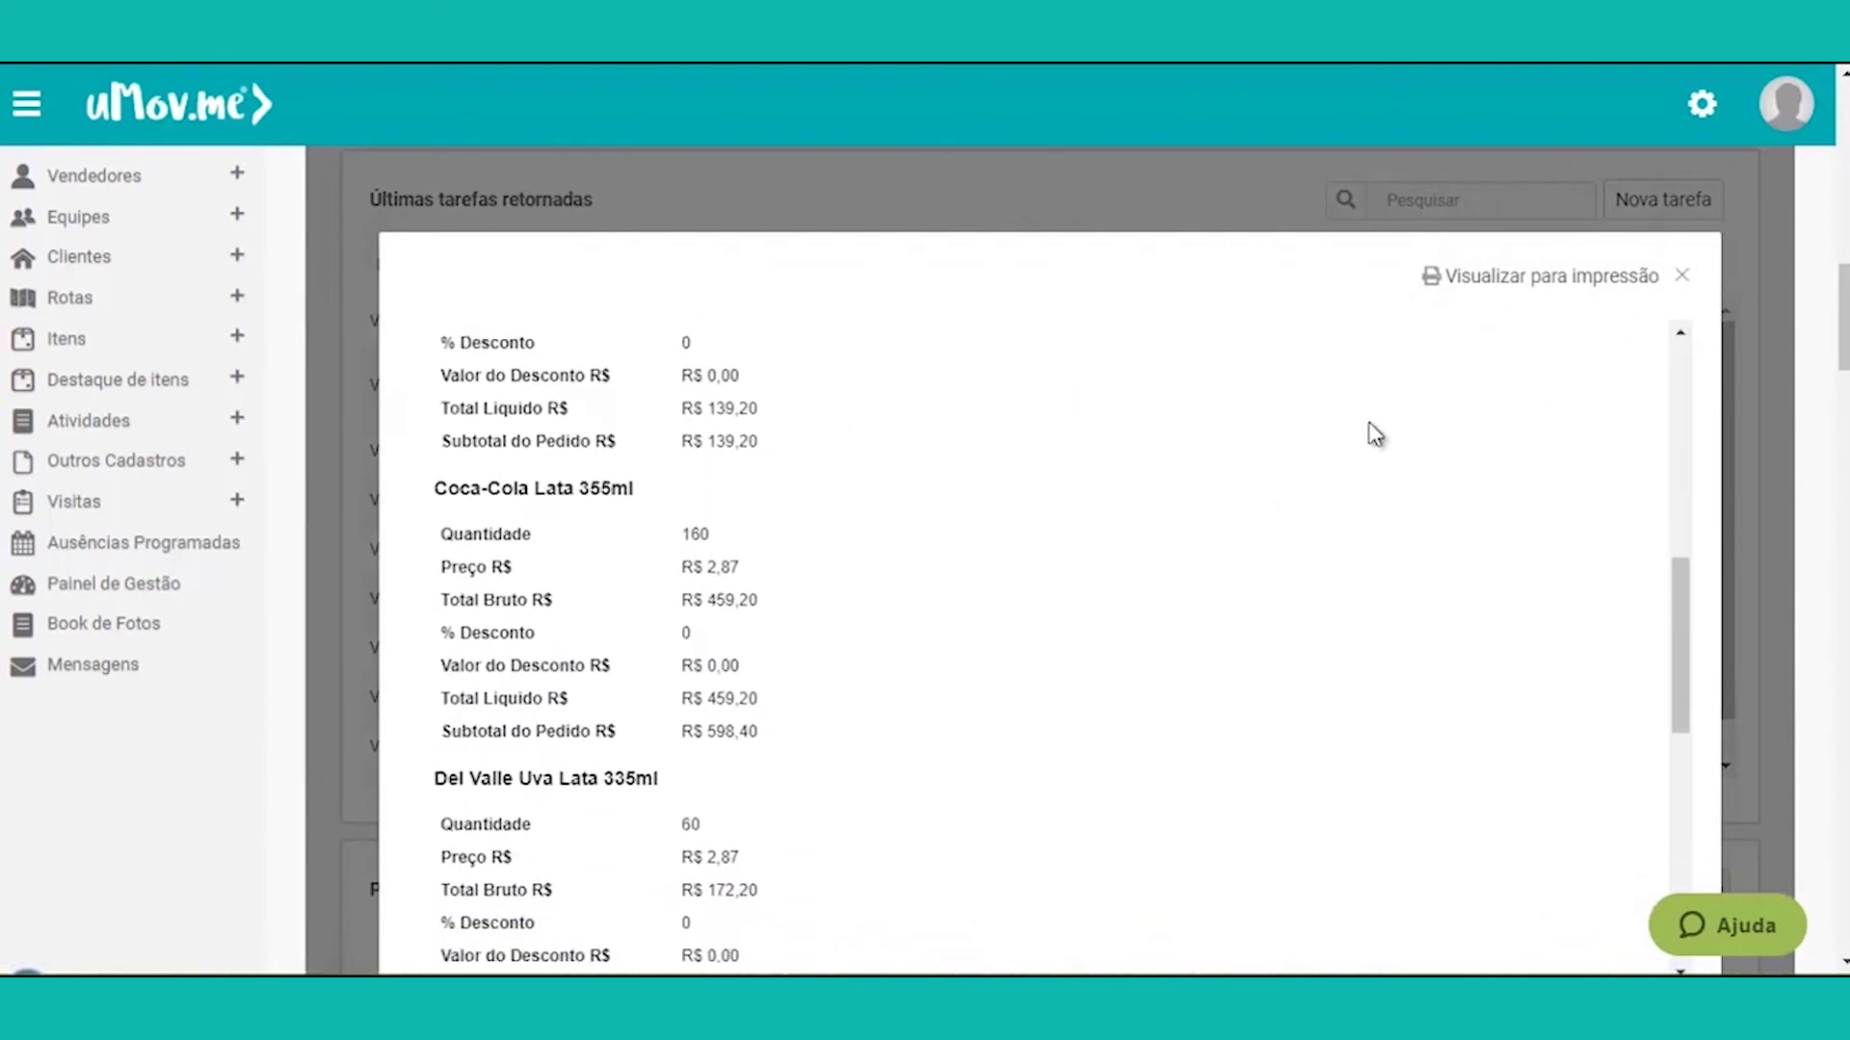
scroll(1373, 432, "down", 5)
left_click(1682, 275)
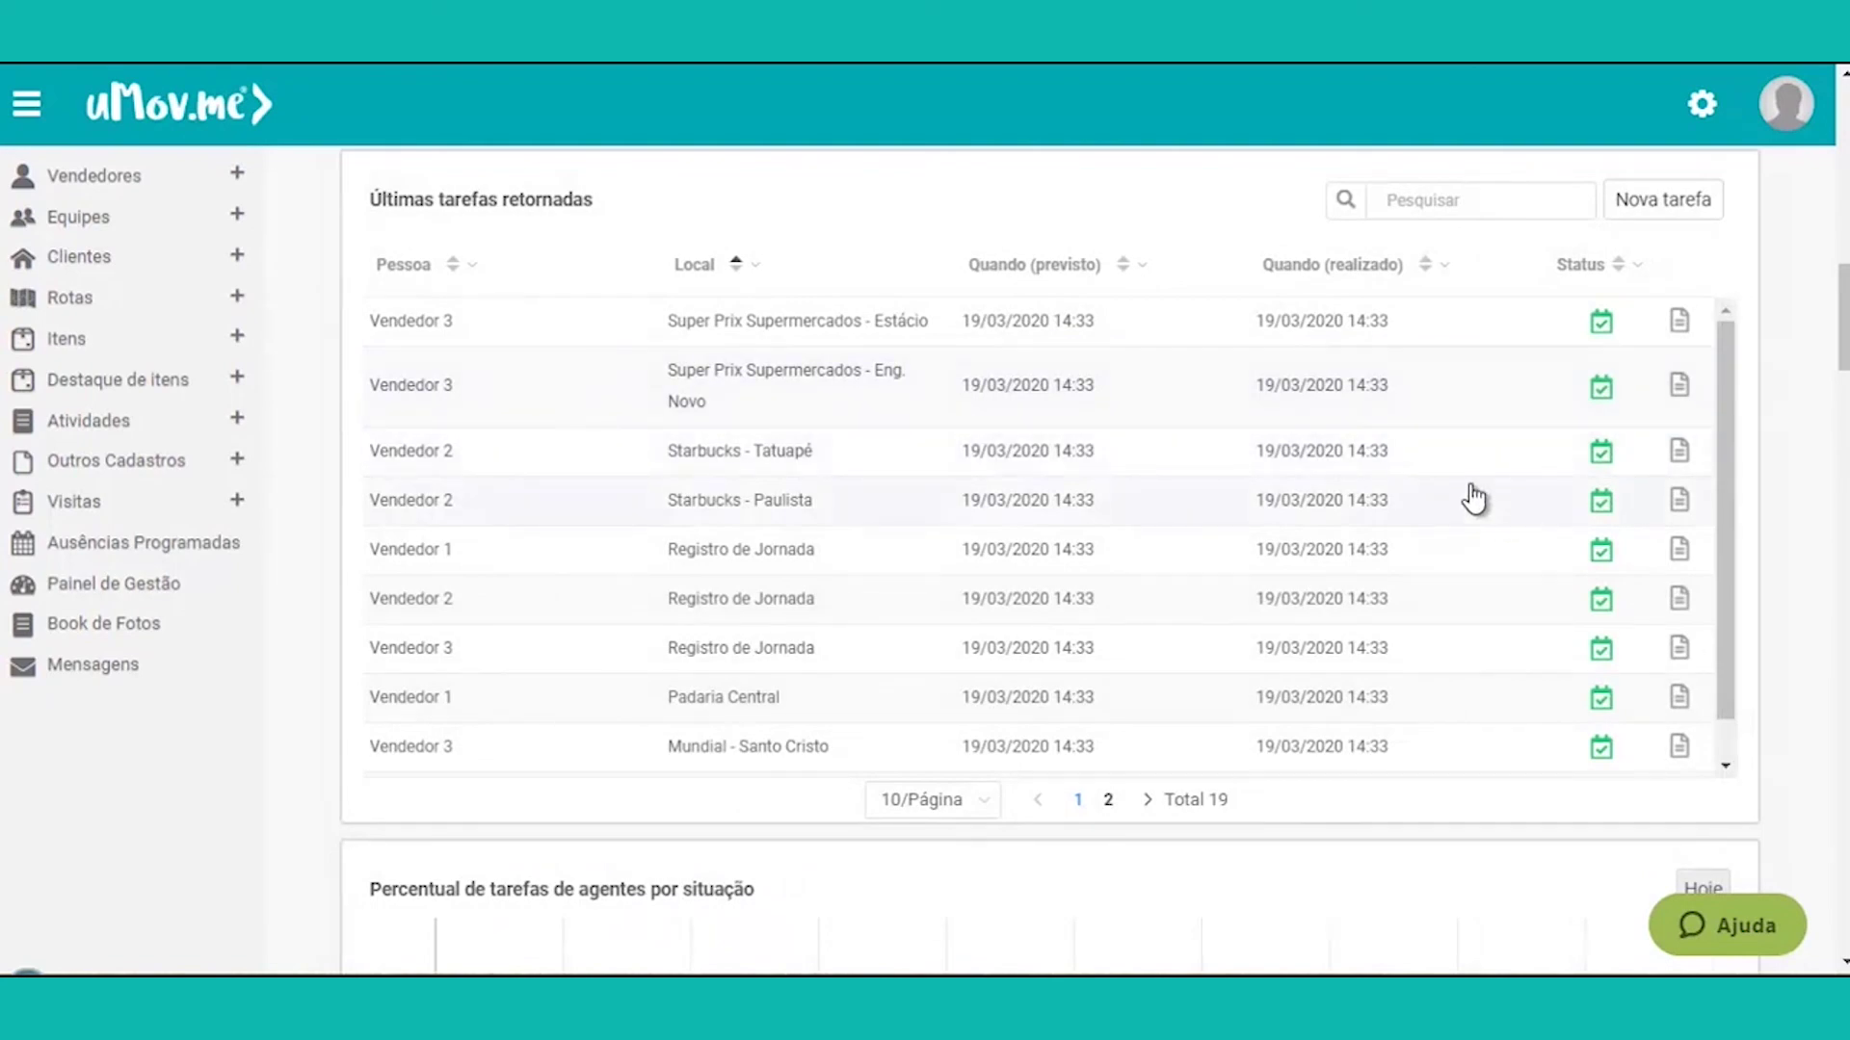
Step: Look through the dashboard components and refresh the Meu painel data
scroll(1580, 472, "down", 1)
left_click_drag(1842, 314, 1729, 240)
scroll(1243, 489, "down", 1)
scroll(1445, 487, "up", 1)
left_click(1606, 200)
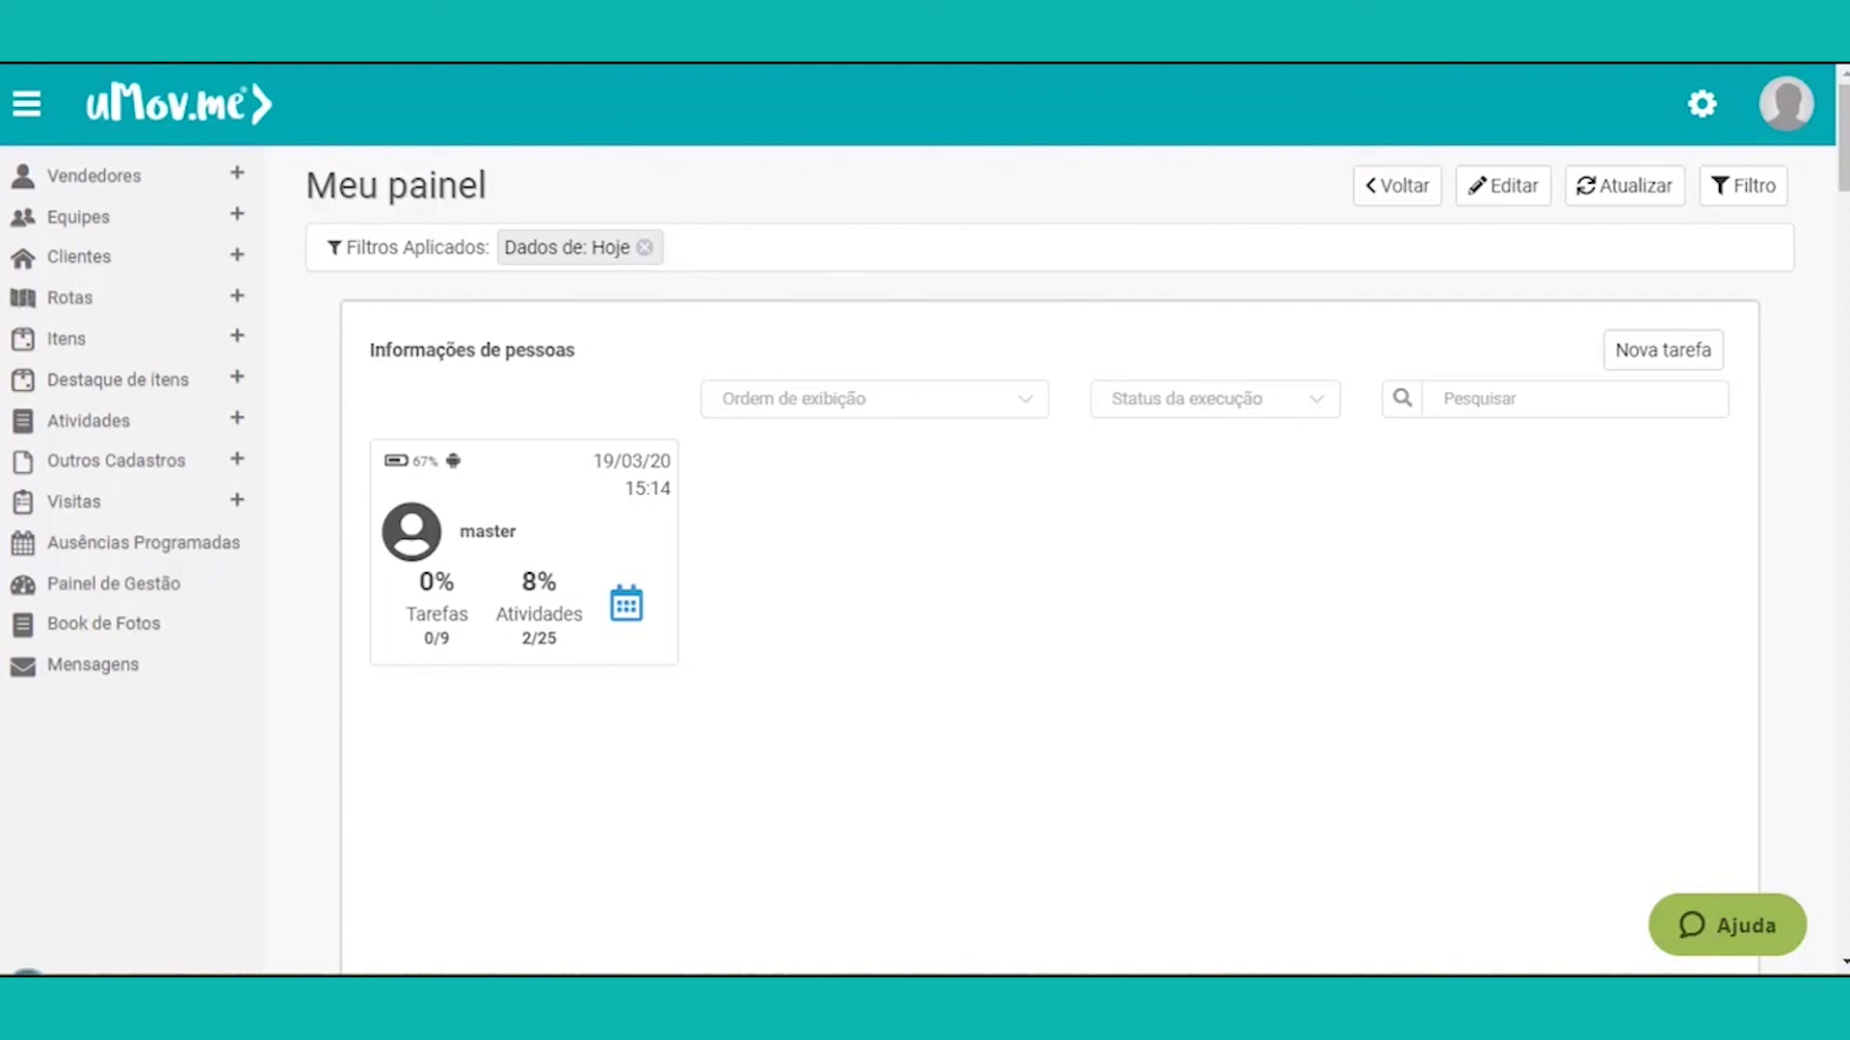
Step: Zoom out the Última posição das pessoas map around its marker, and return to the list of dashboards
left_click_drag(1840, 166, 1767, 718)
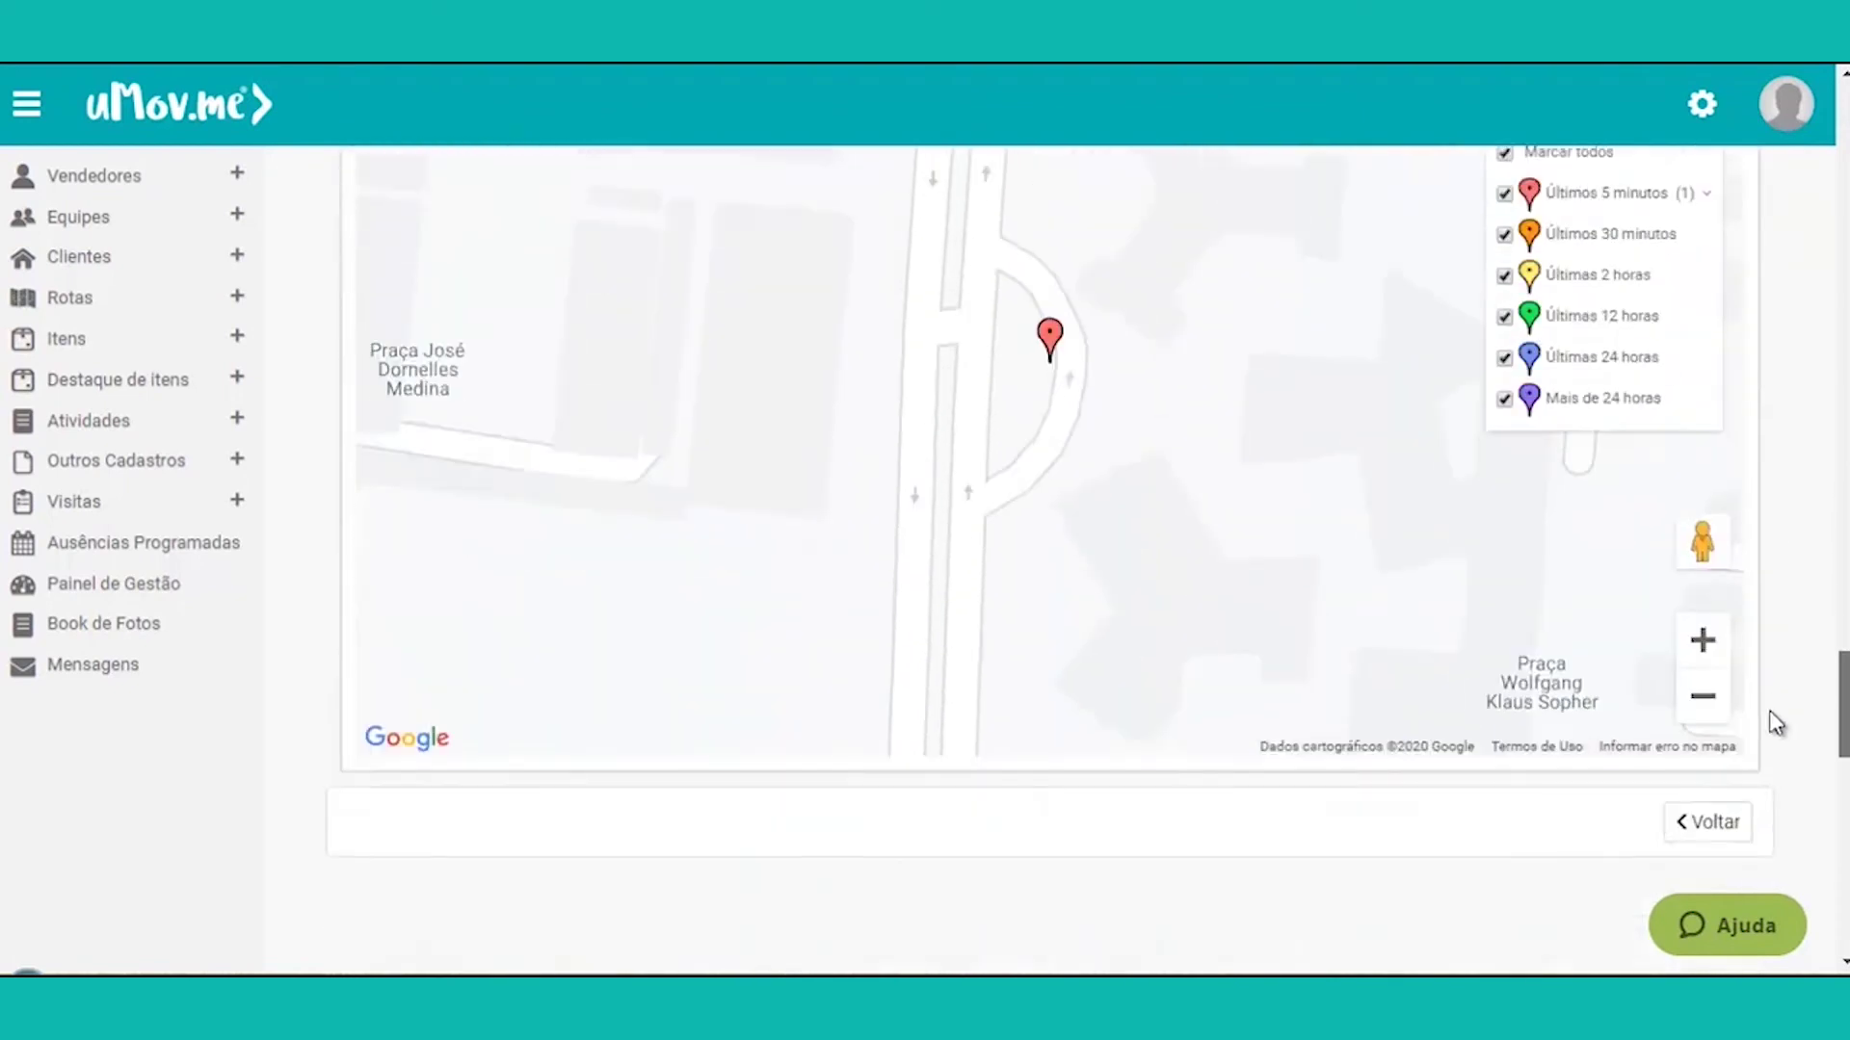
scroll(1767, 718, "up", 2)
left_click(1699, 861)
left_click(1699, 867)
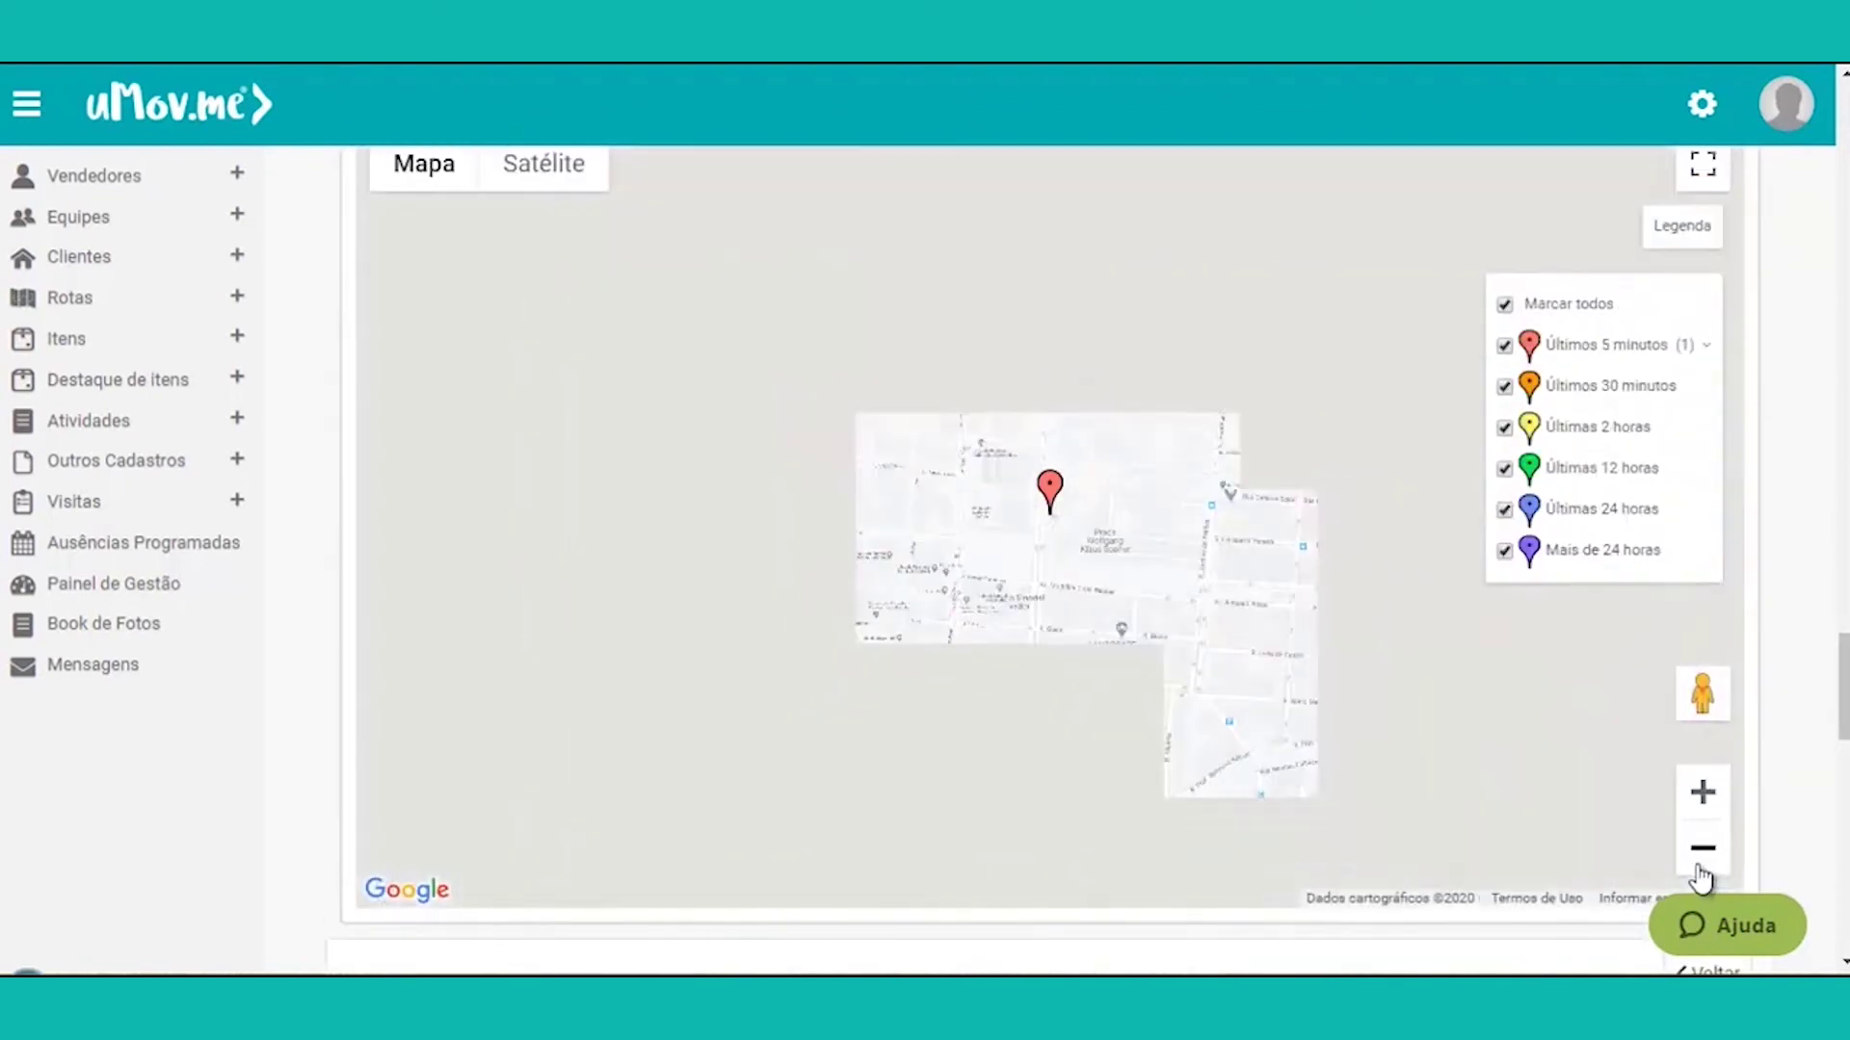
left_click_drag(1840, 718, 1840, 163)
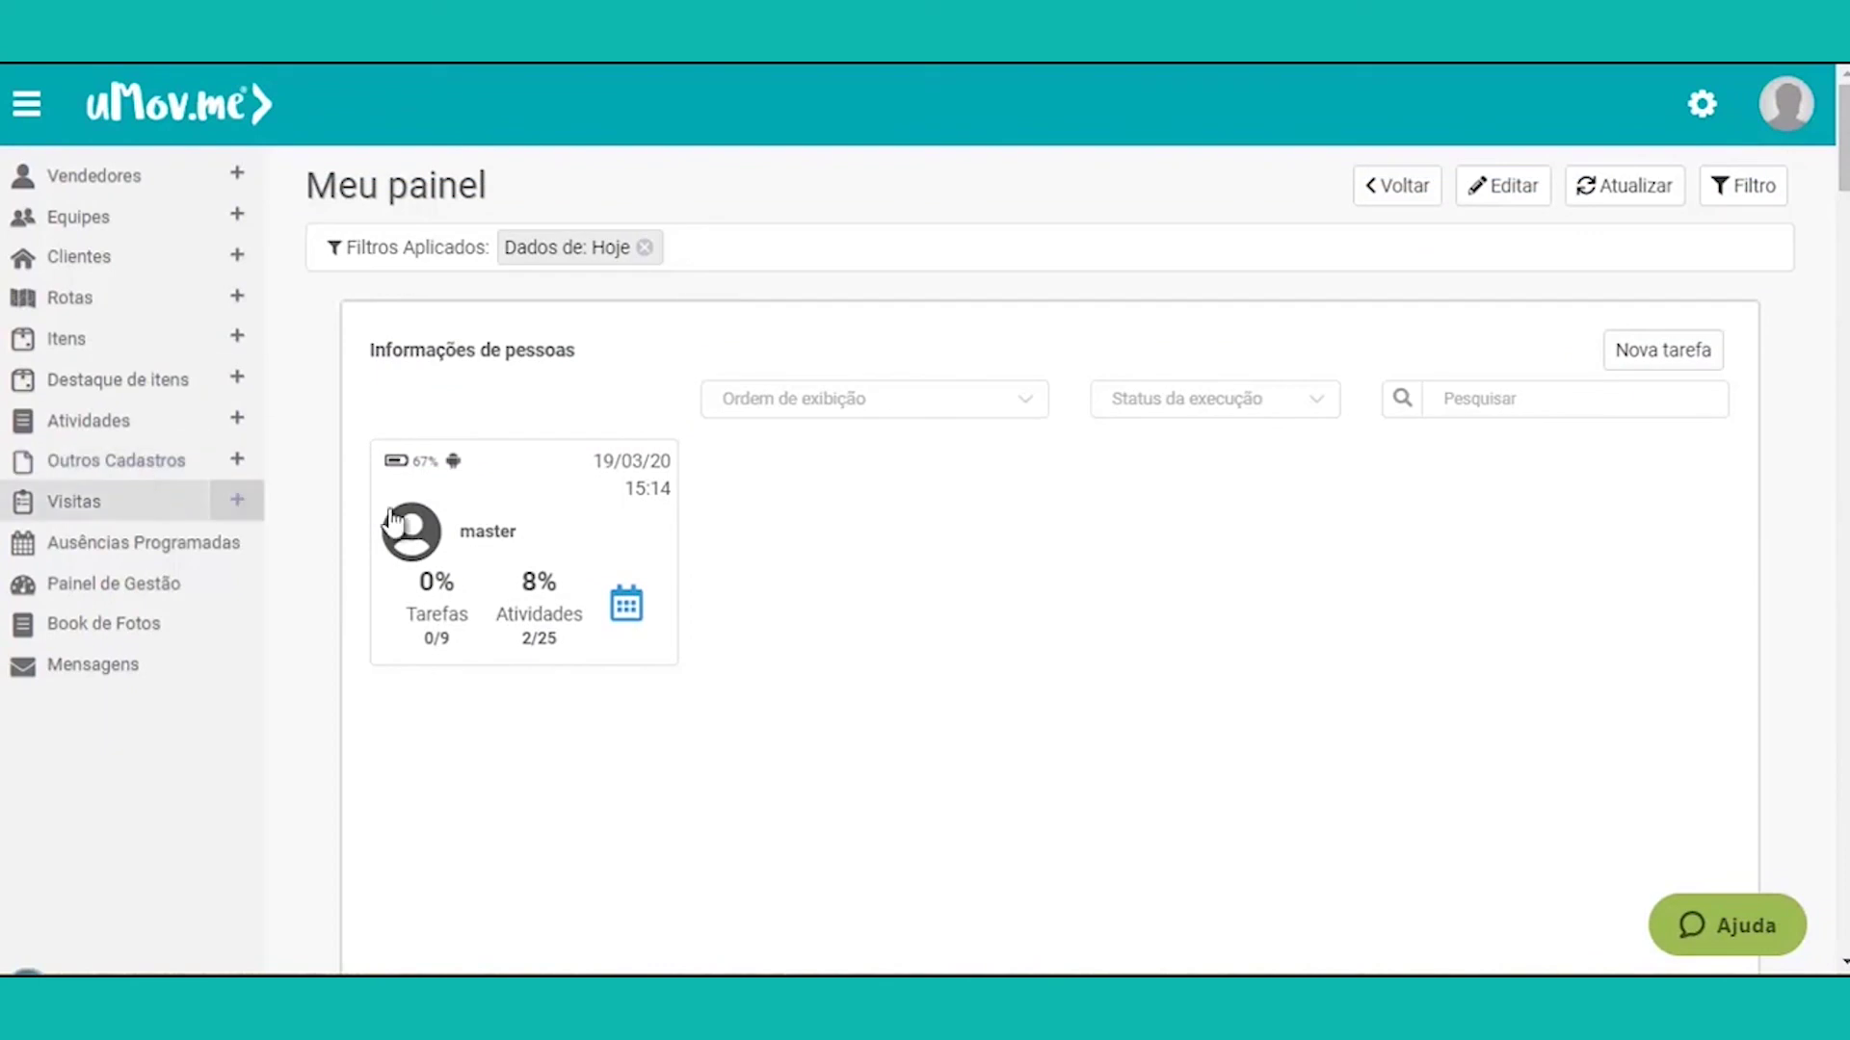
left_click(1417, 205)
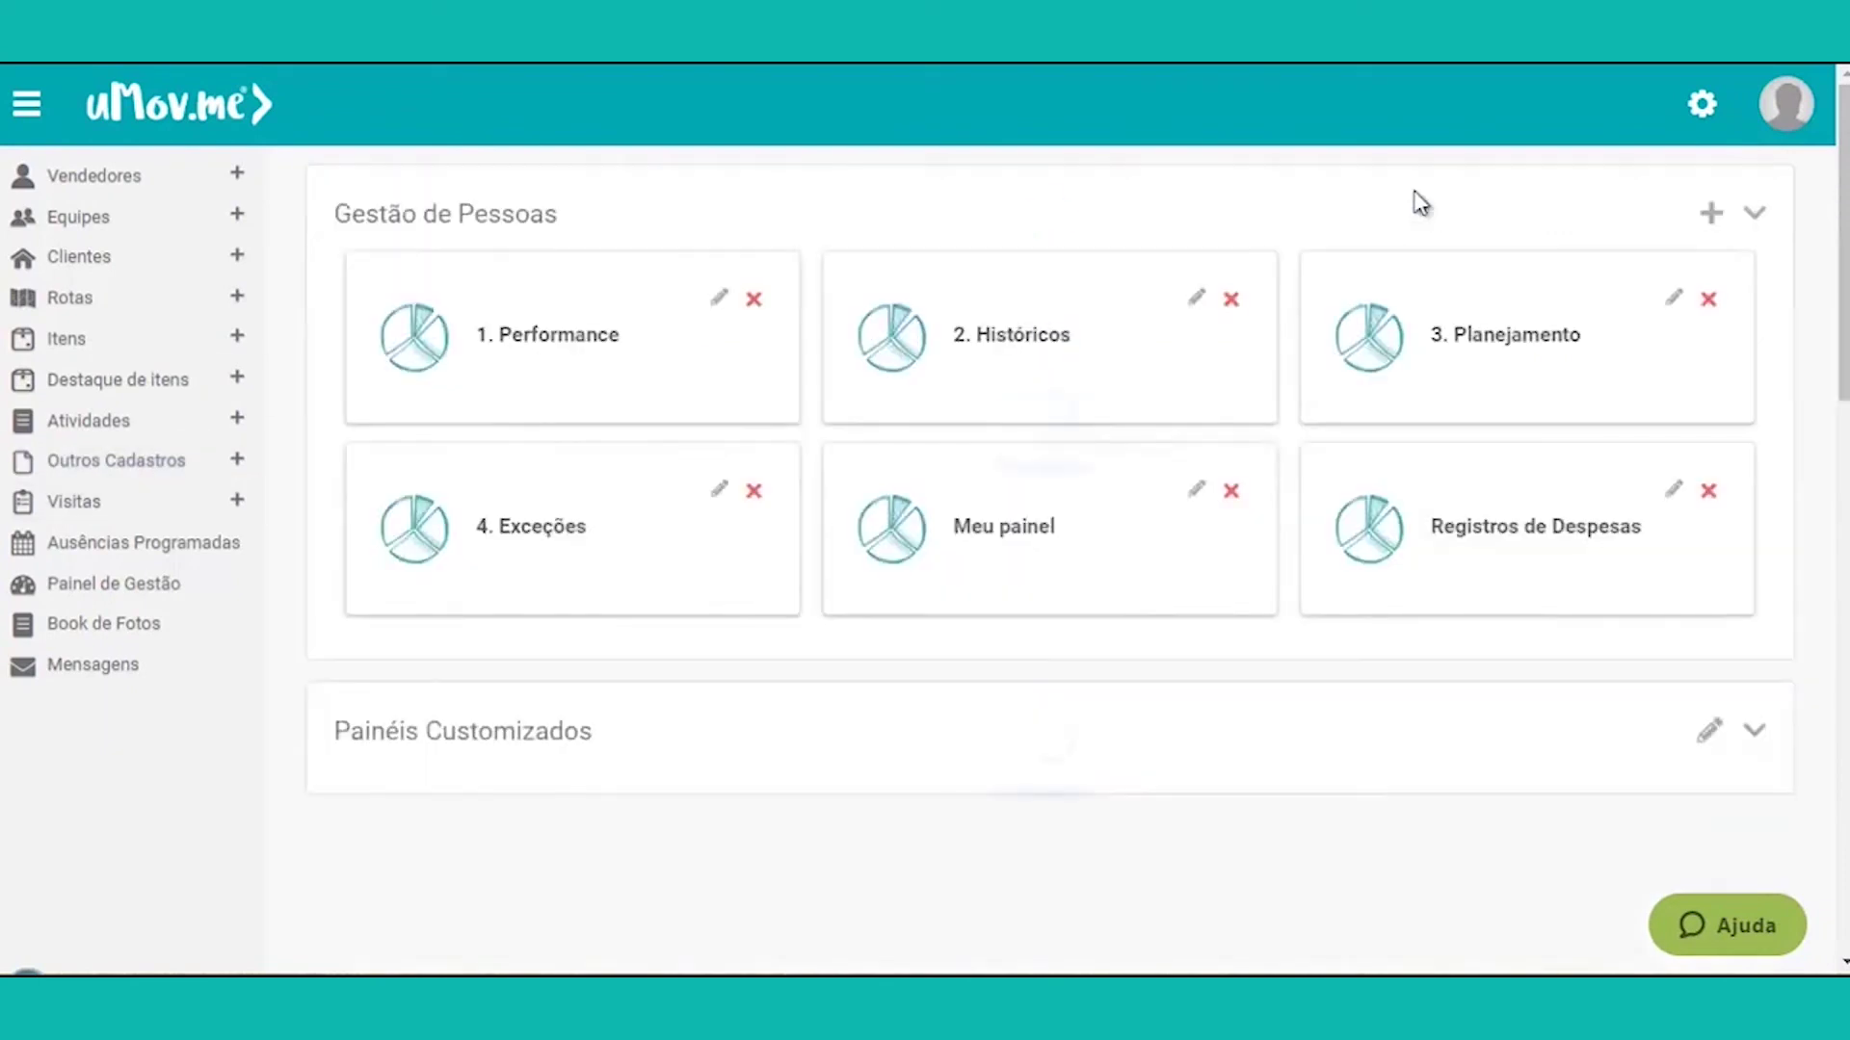